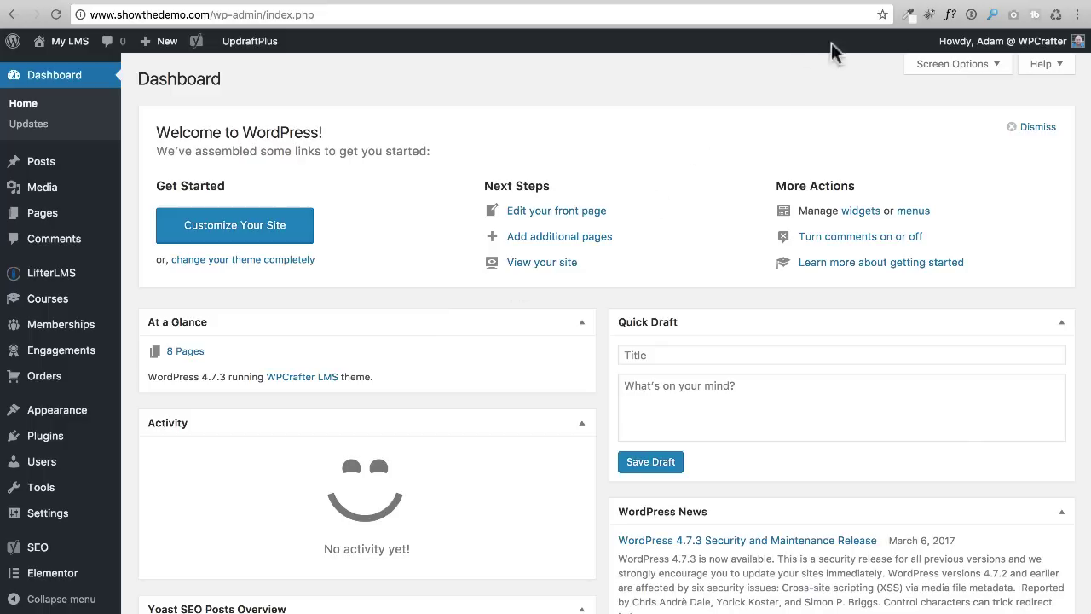
Step: Compare the current showthedemo.com front page with the finished my-lms.dev homepage, and return to the WordPress dashboard
{"action": "left_click", "coordinate": [897, 1]}
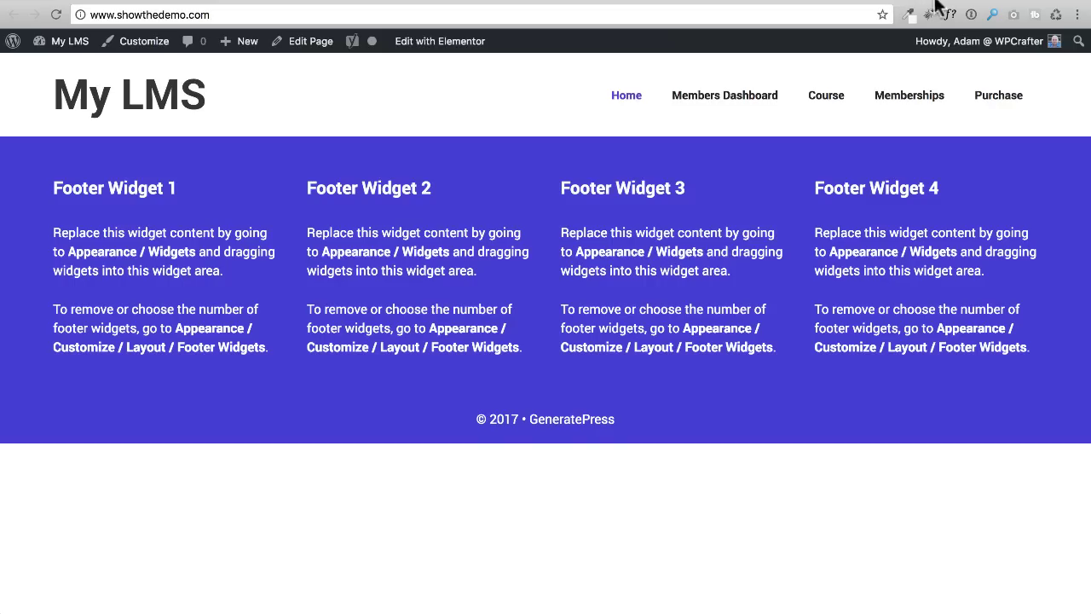
{"action": "left_click", "coordinate": [972, 2]}
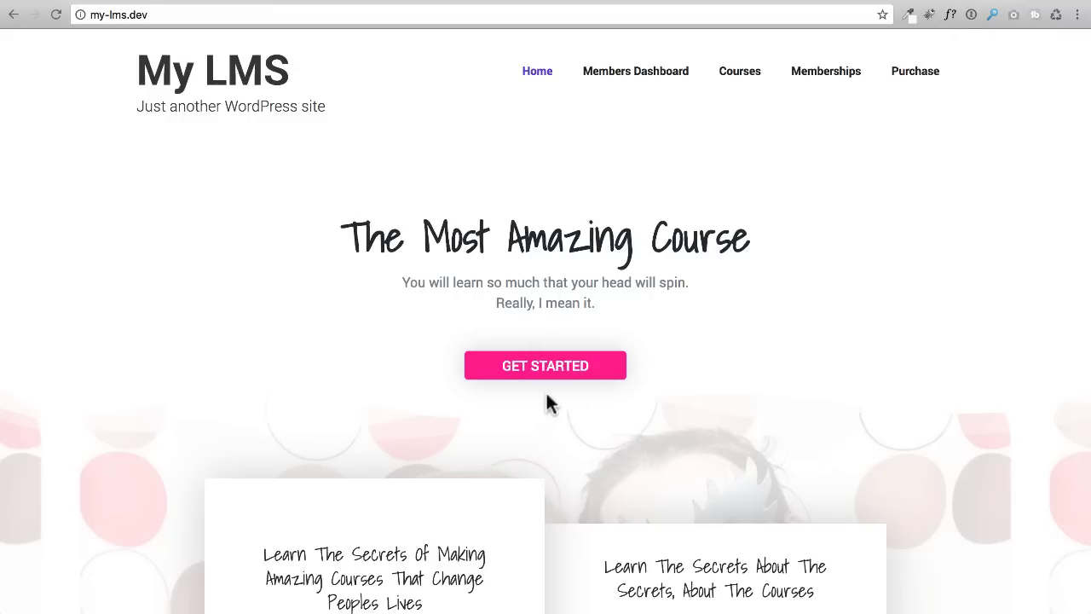
{"action": "scroll", "coordinate": [395, 309], "scroll_direction": "down", "scroll_amount": 5}
{"action": "scroll", "coordinate": [447, 285], "scroll_direction": "down", "scroll_amount": 8}
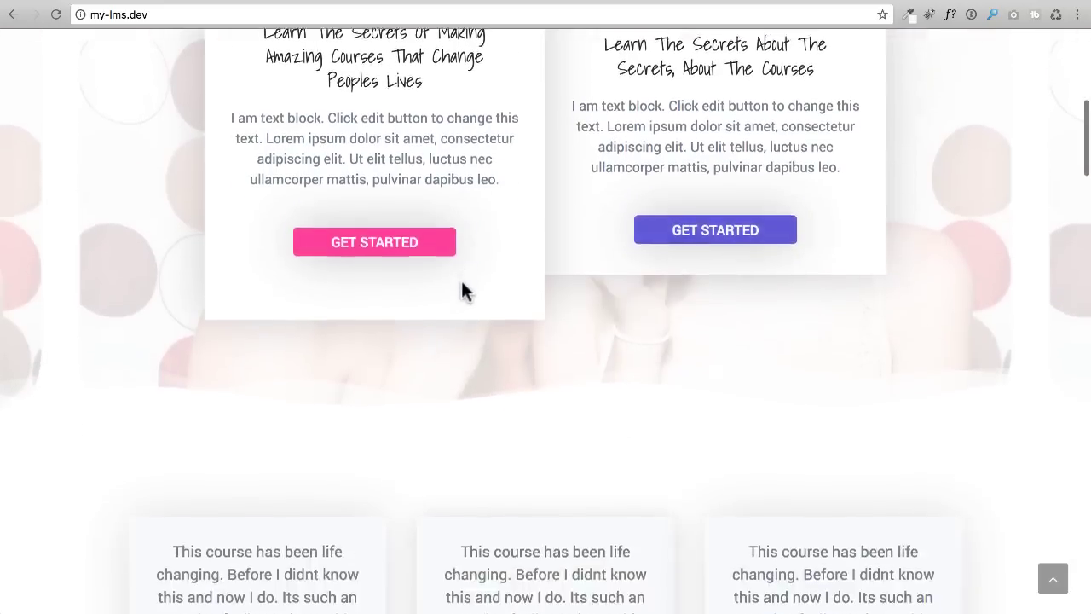
{"action": "scroll", "coordinate": [463, 281], "scroll_direction": "down", "scroll_amount": 9}
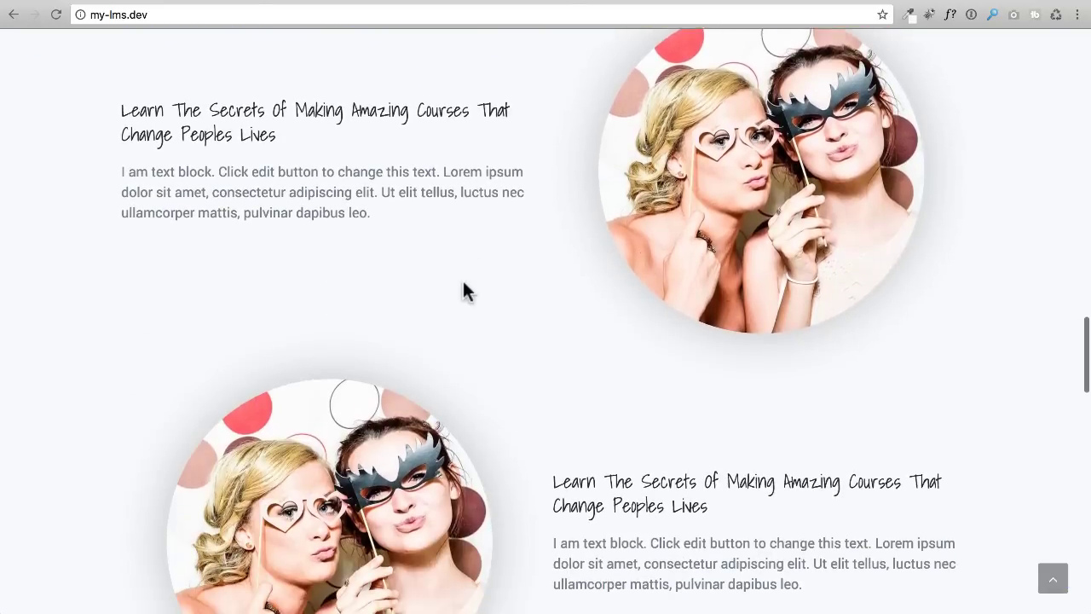
{"action": "scroll", "coordinate": [463, 281], "scroll_direction": "up", "scroll_amount": 20}
{"action": "scroll", "coordinate": [462, 277], "scroll_direction": "up", "scroll_amount": 6}
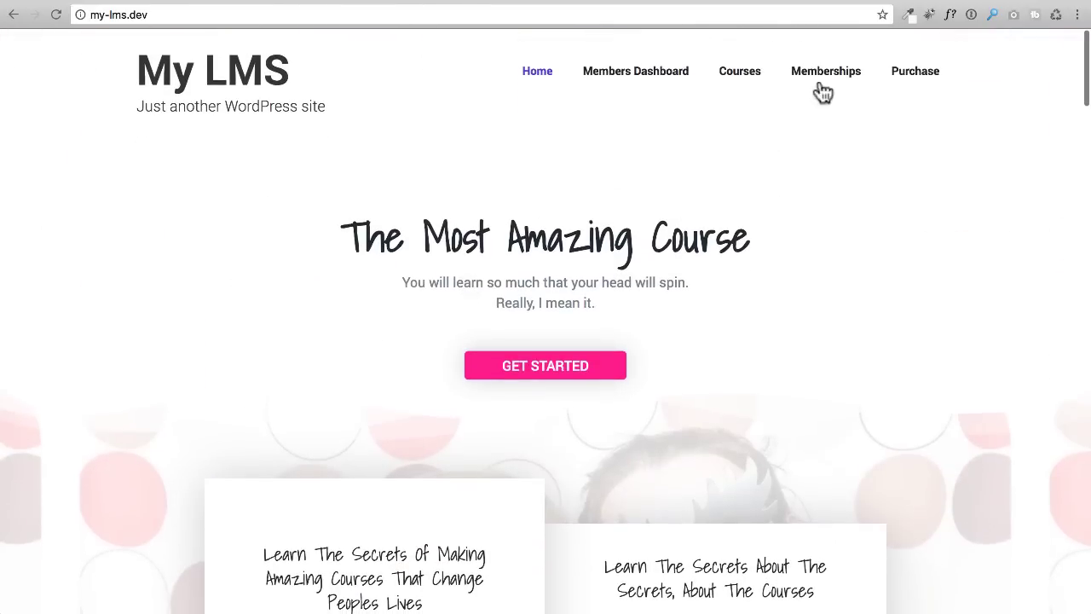
{"action": "left_click", "coordinate": [788, 6]}
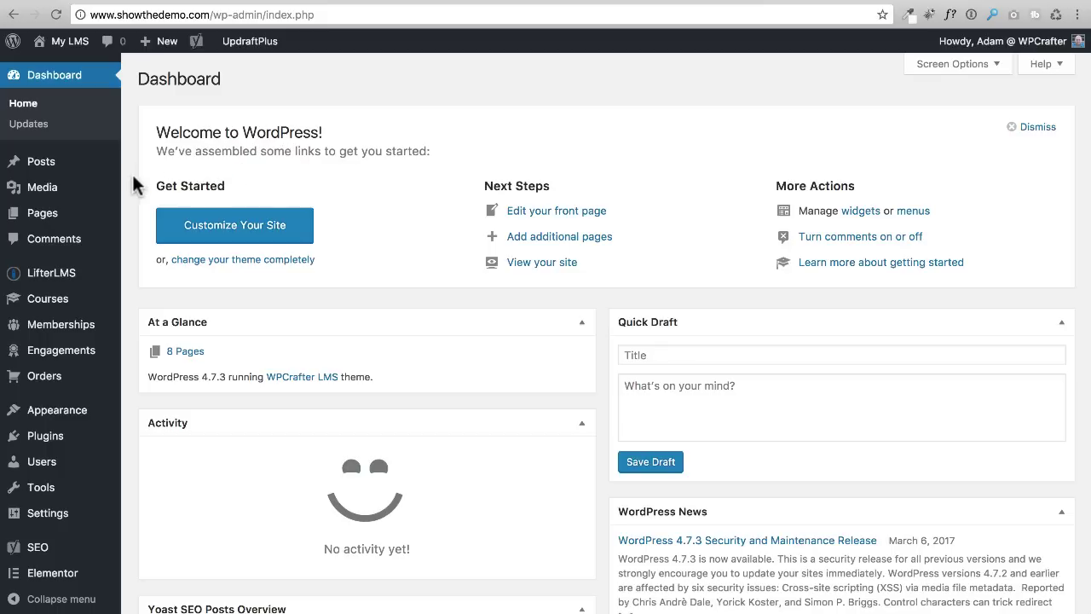
Step: Open the WordPress media library and, in WPCrafter Resource Files, open the Template Images folder inside 3. Page Templates
{"action": "mouse_move", "coordinate": [45, 194]}
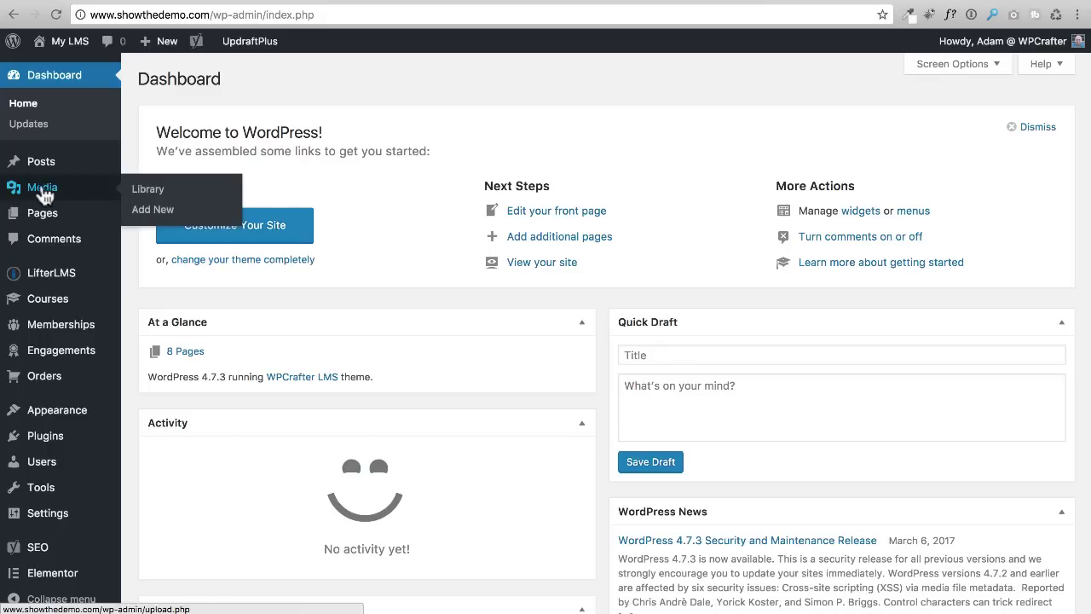
{"action": "left_click", "coordinate": [45, 194]}
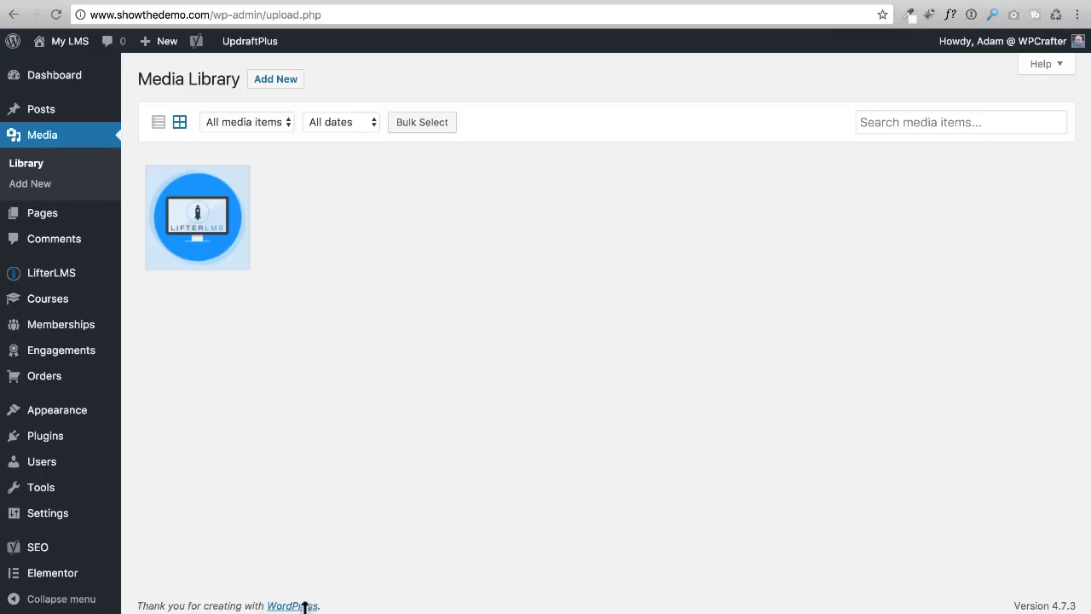
{"action": "left_click_drag", "start_coordinate": [294, 613], "coordinate": [297, 304]}
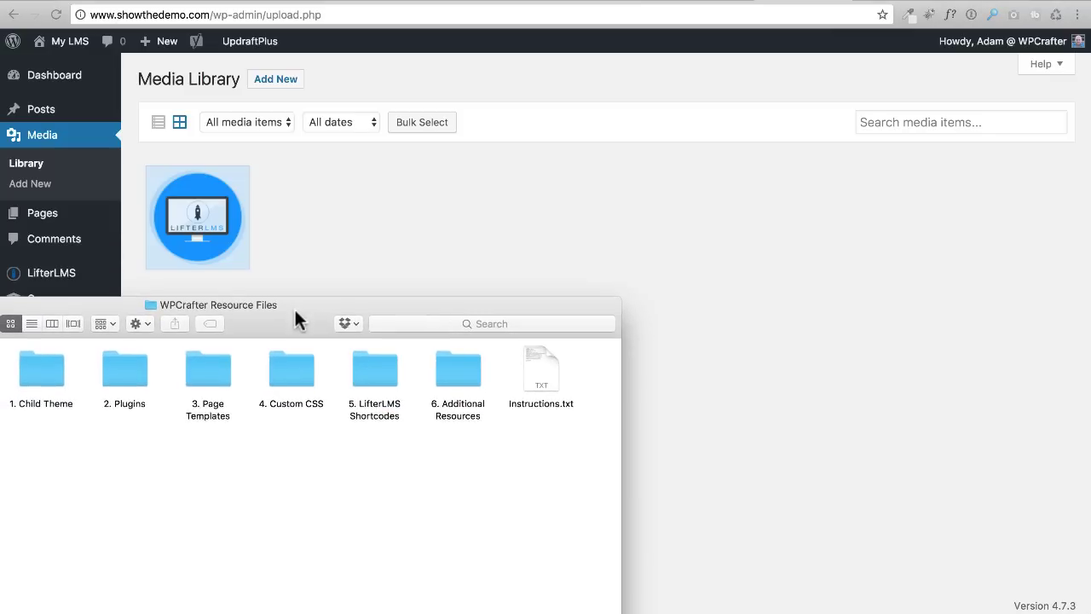
{"action": "left_click", "coordinate": [206, 371]}
{"action": "double_click", "coordinate": [203, 373]}
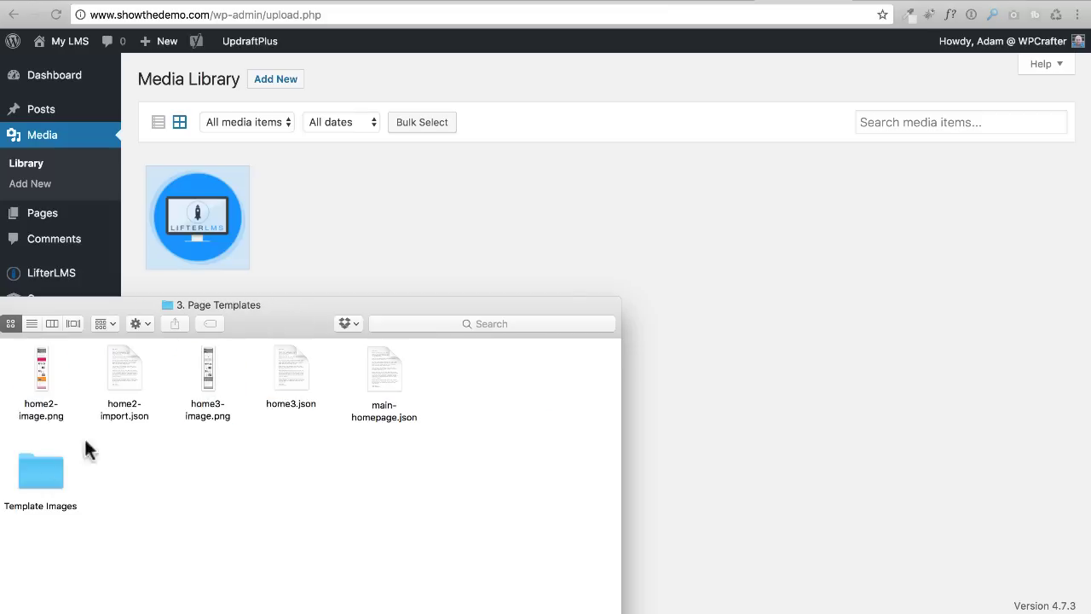
{"action": "double_click", "coordinate": [51, 480]}
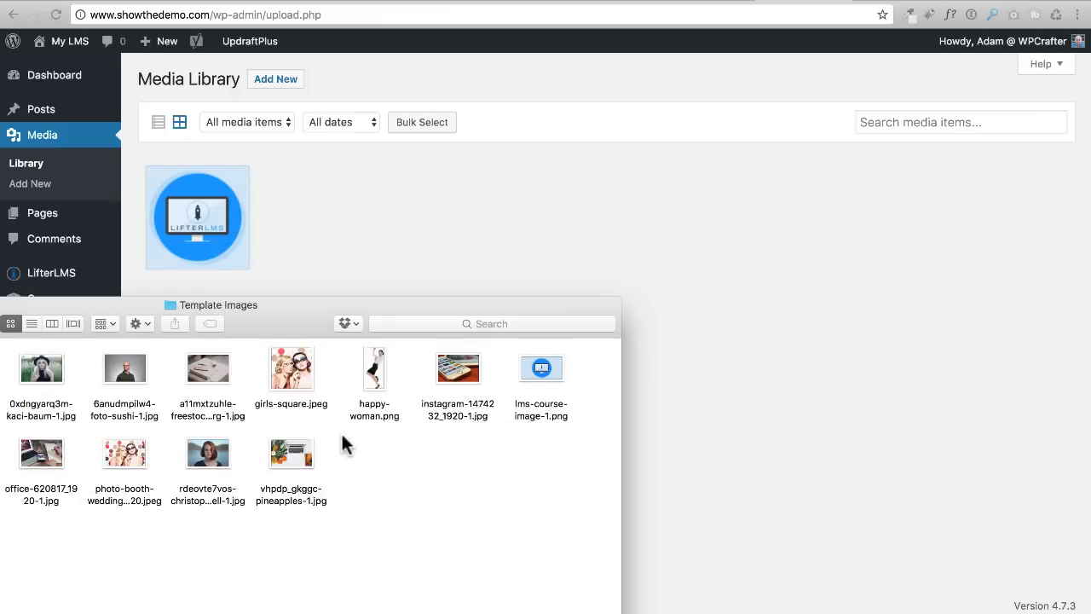
Step: Upload all the images from the Template Images folder to the WordPress media library
{"action": "left_click", "coordinate": [378, 241]}
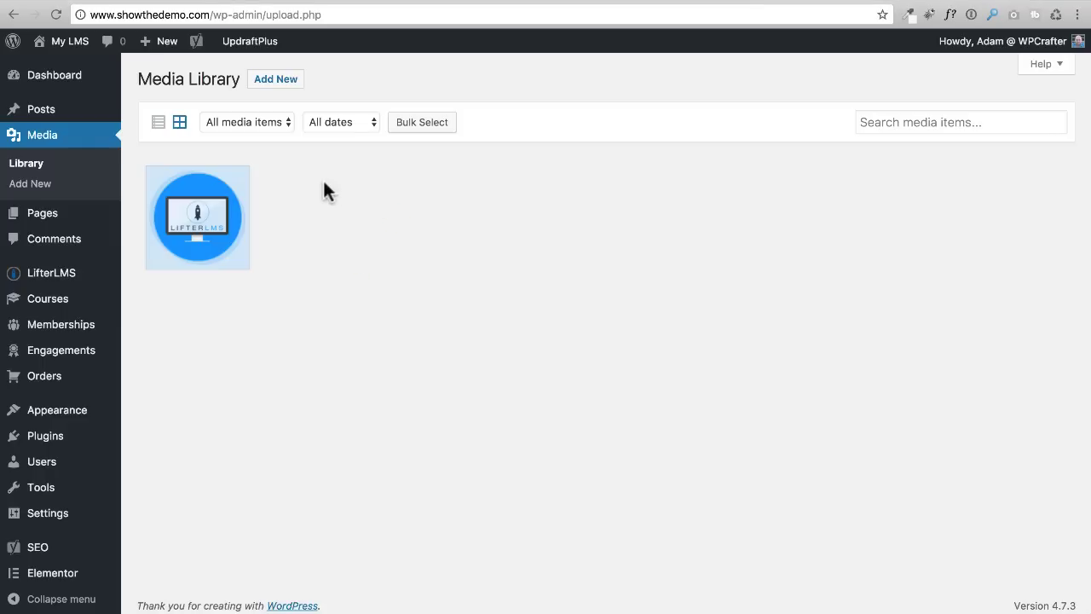
{"action": "left_click", "coordinate": [274, 81]}
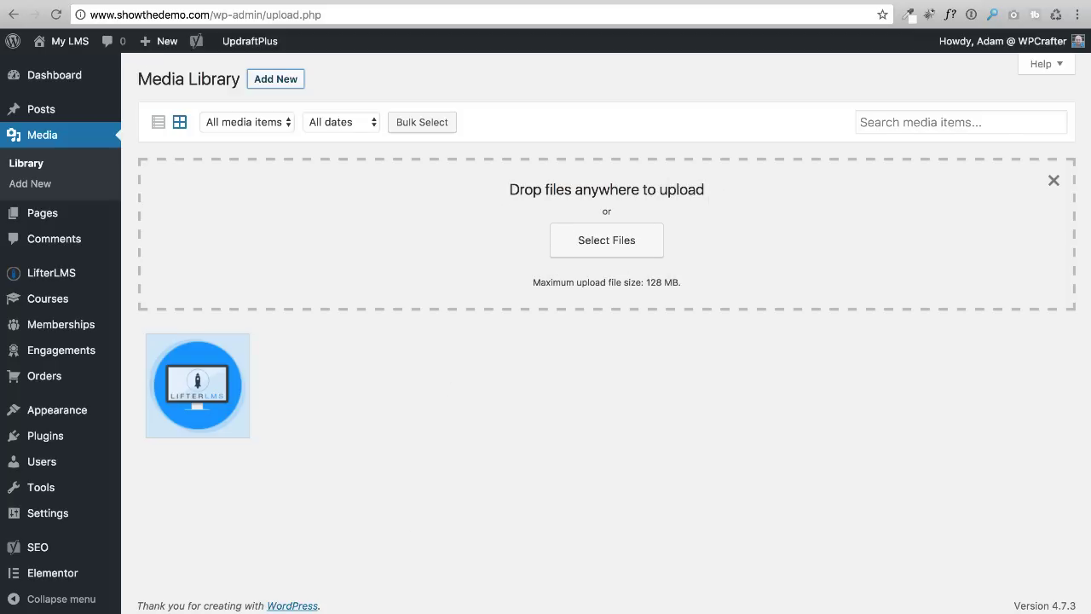
{"action": "key", "text": "super+Tab"}
{"action": "left_click_drag", "start_coordinate": [548, 514], "coordinate": [52, 366]}
{"action": "left_click_drag", "start_coordinate": [543, 360], "coordinate": [523, 256]}
{"action": "left_click", "coordinate": [464, 271]}
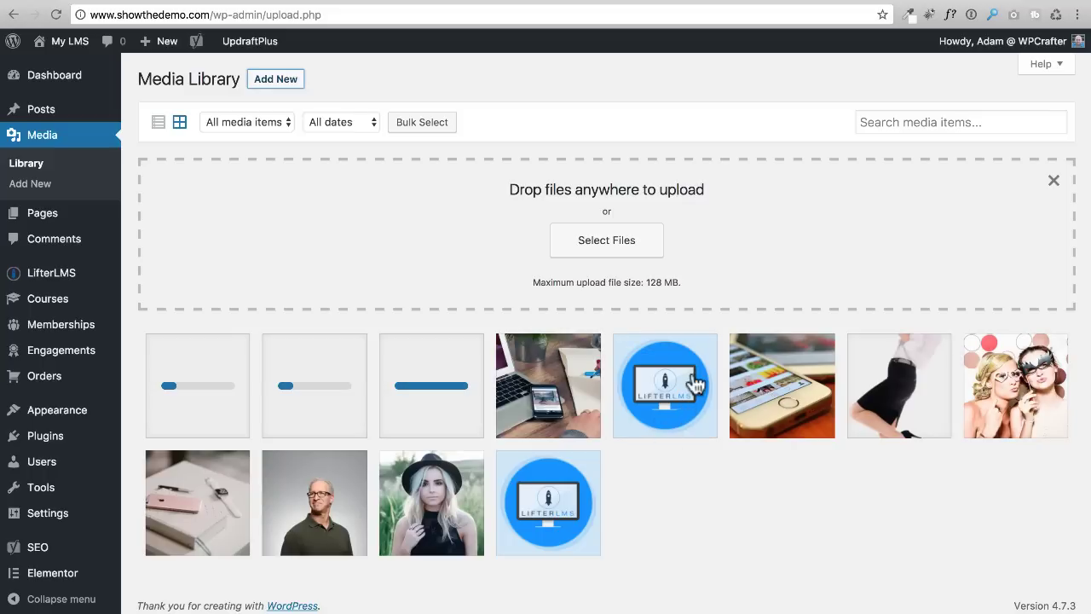
Step: Permanently delete the duplicate image lms-course-image-1-1.png from the media library
{"action": "left_click", "coordinate": [670, 385]}
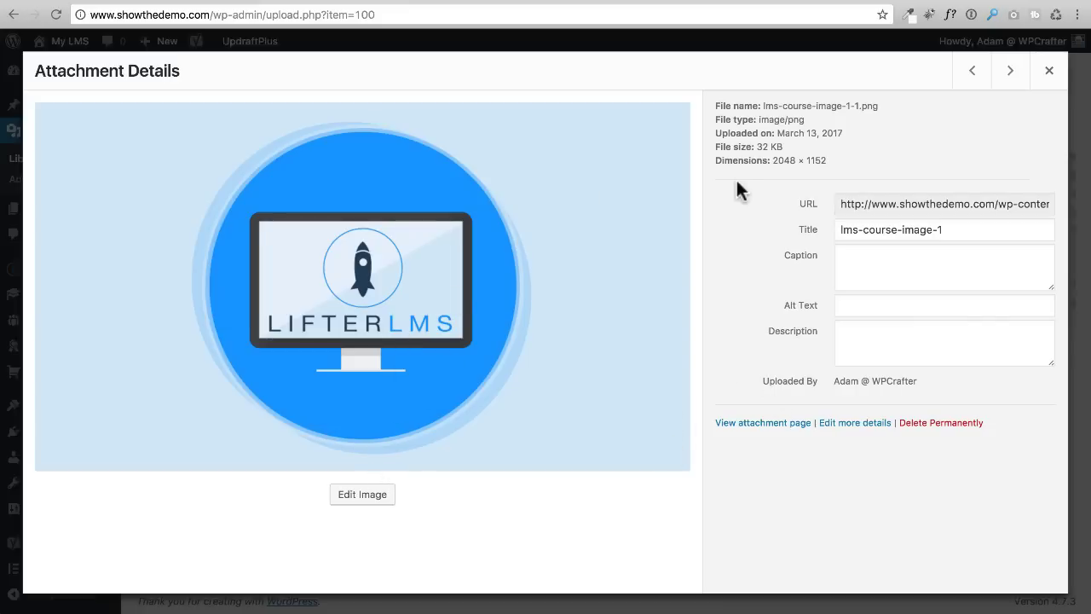
{"action": "left_click", "coordinate": [934, 425]}
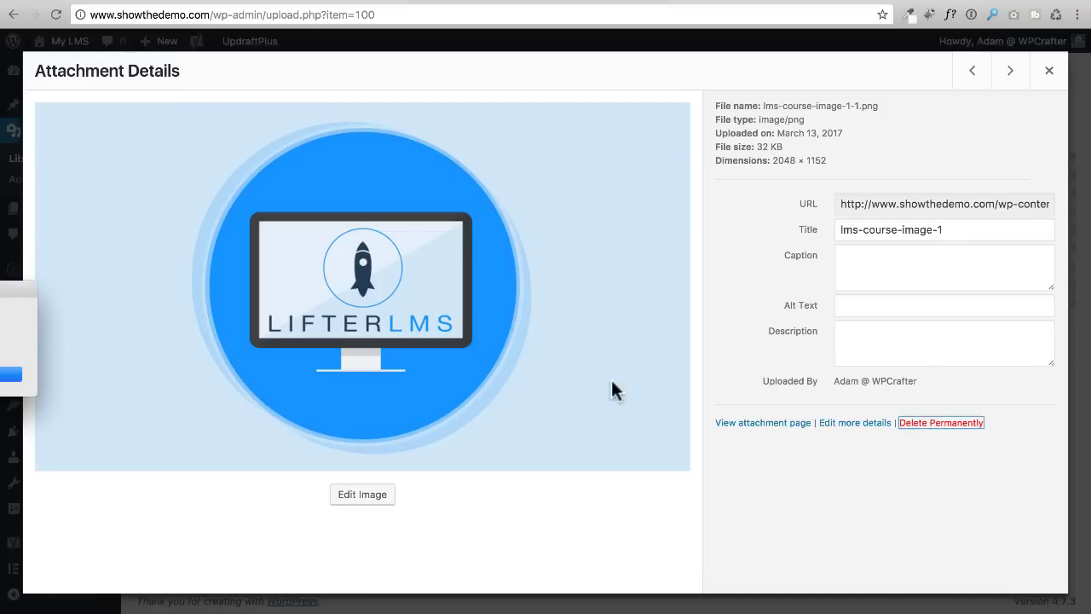
{"action": "left_click", "coordinate": [7, 374]}
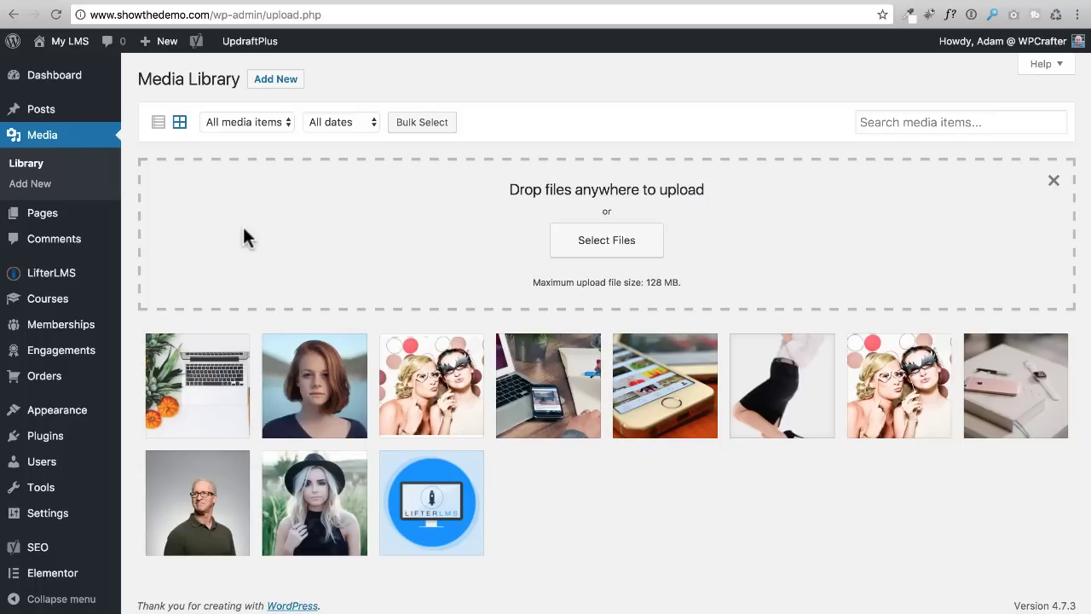
Step: Check that the Home page uses the FW Fullwidth template and open the page in the Elementor editor
{"action": "left_click", "coordinate": [53, 218]}
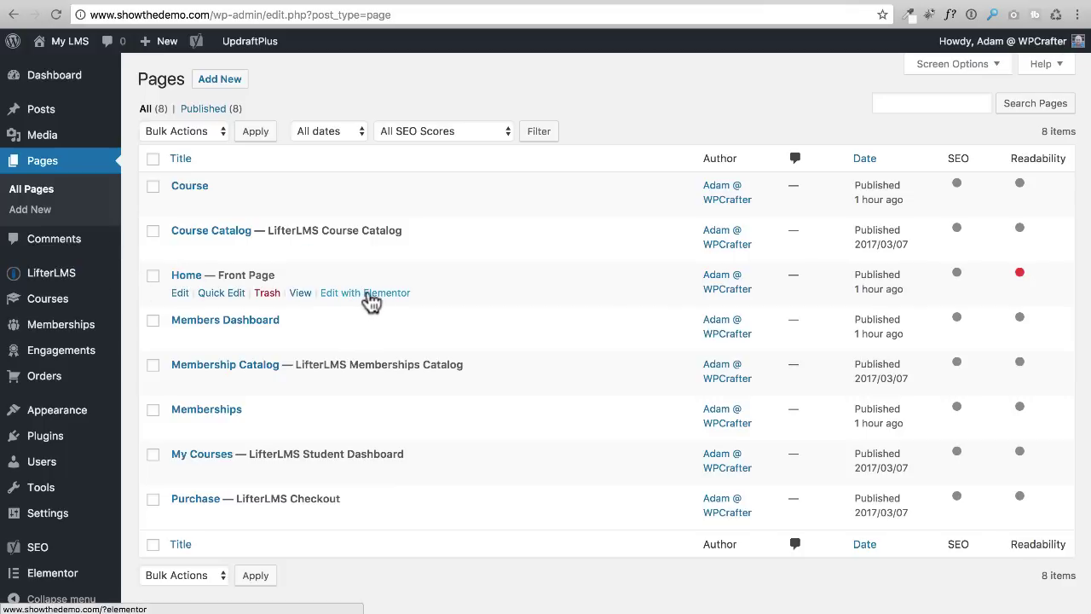
{"action": "left_click", "coordinate": [187, 278]}
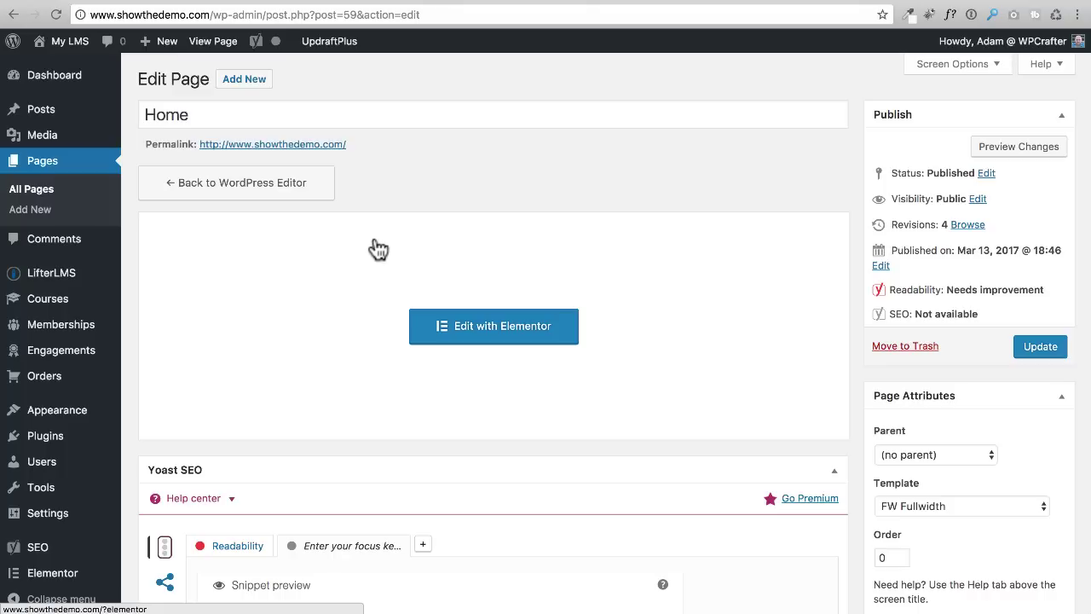
{"action": "scroll", "coordinate": [762, 241], "scroll_direction": "down", "scroll_amount": 3}
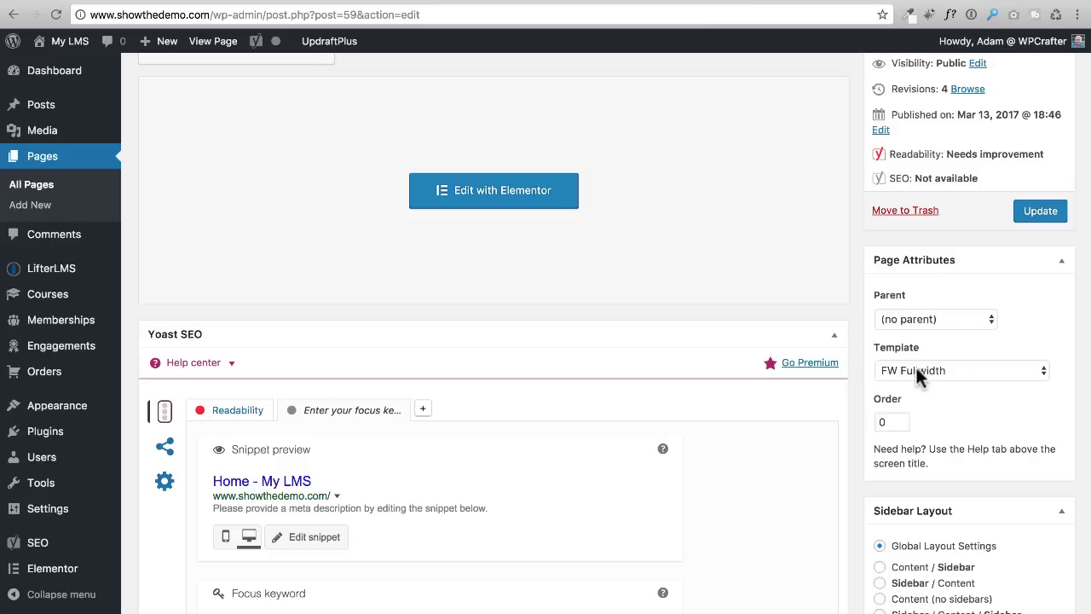
{"action": "left_click", "coordinate": [936, 372]}
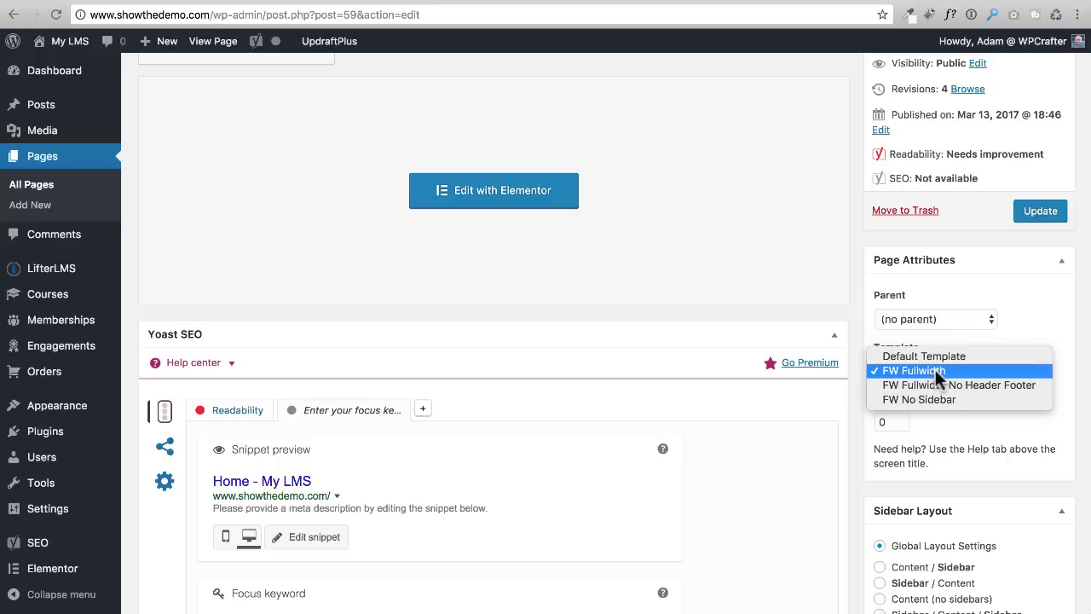
{"action": "left_click", "coordinate": [859, 329]}
{"action": "left_click", "coordinate": [857, 389]}
{"action": "left_click", "coordinate": [1041, 212]}
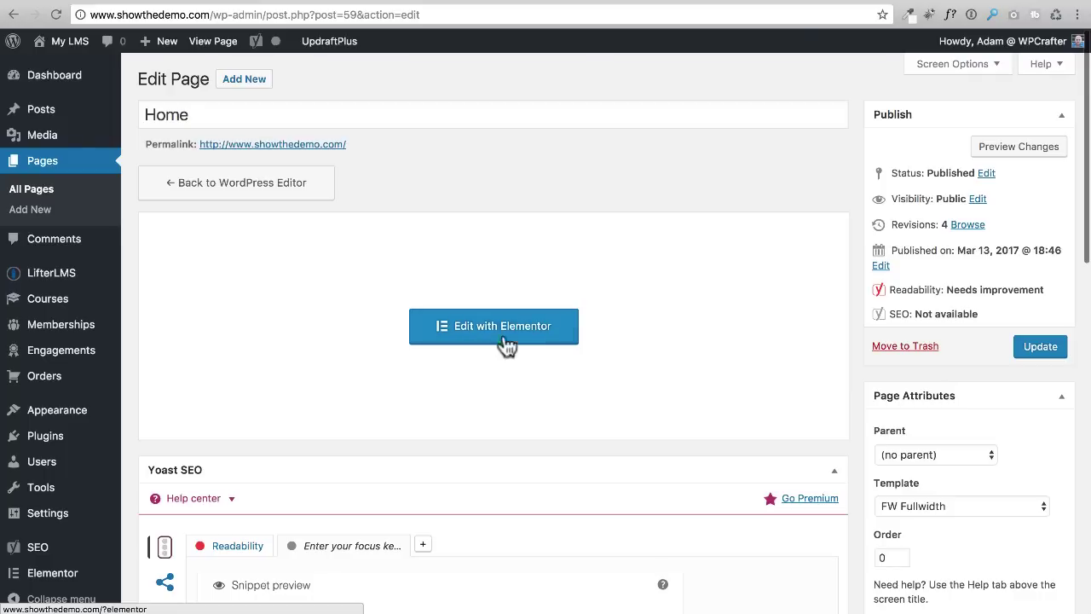
{"action": "left_click", "coordinate": [490, 335]}
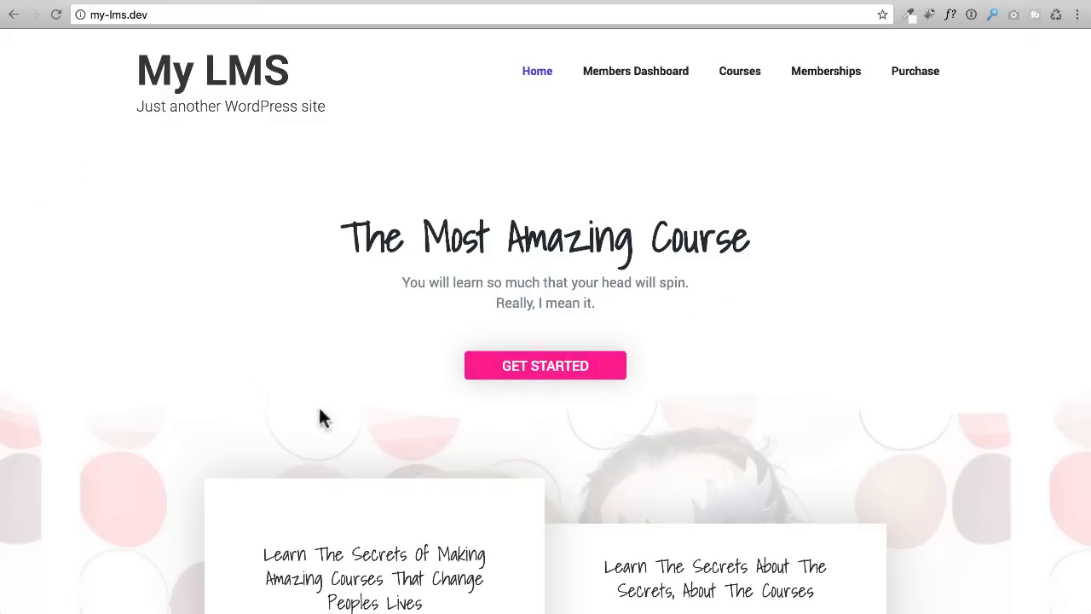
Step: Examine the finished my-lms.dev homepage from the hero through the course boxes, testimonials, teacher section and feature rows to the pricing tables
{"action": "scroll", "coordinate": [801, 344], "scroll_direction": "down", "scroll_amount": 5}
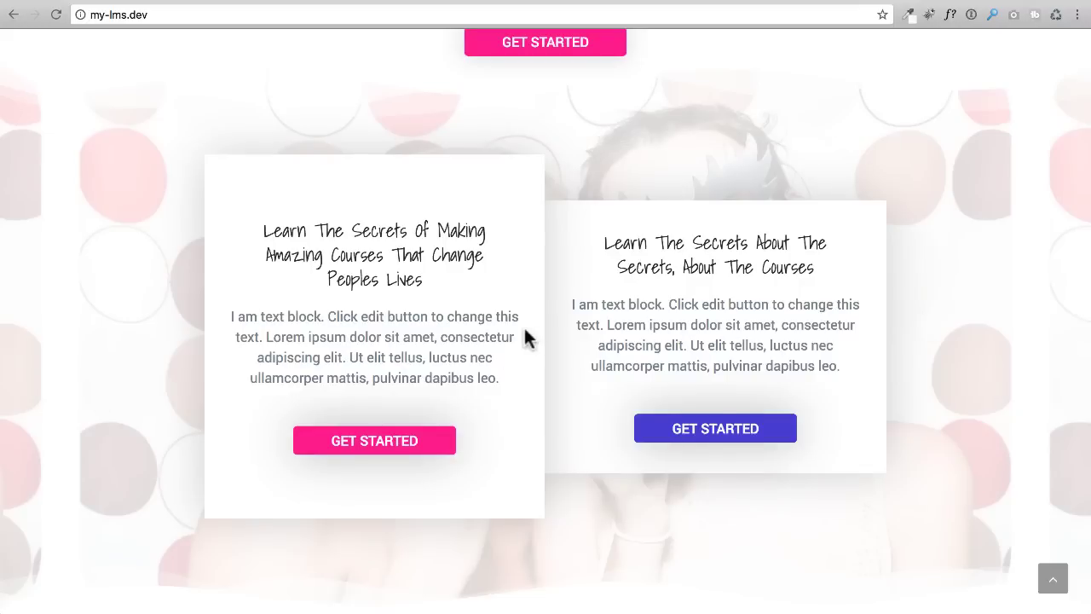
{"action": "scroll", "coordinate": [523, 324], "scroll_direction": "down", "scroll_amount": 5}
{"action": "scroll", "coordinate": [529, 328], "scroll_direction": "down", "scroll_amount": 1}
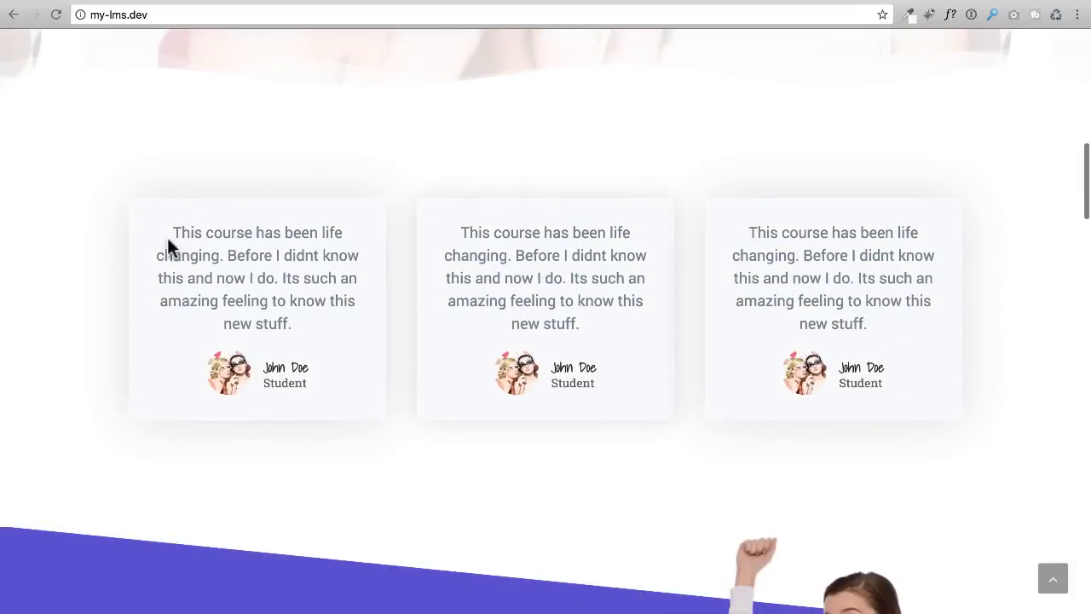
{"action": "scroll", "coordinate": [535, 319], "scroll_direction": "down", "scroll_amount": 7}
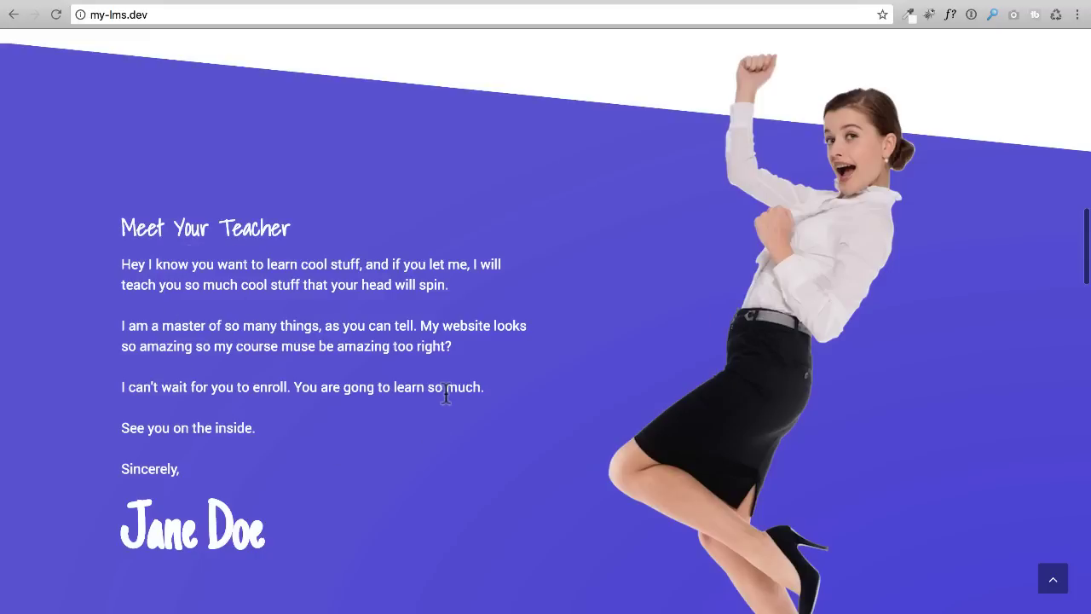
{"action": "scroll", "coordinate": [445, 393], "scroll_direction": "down", "scroll_amount": 8}
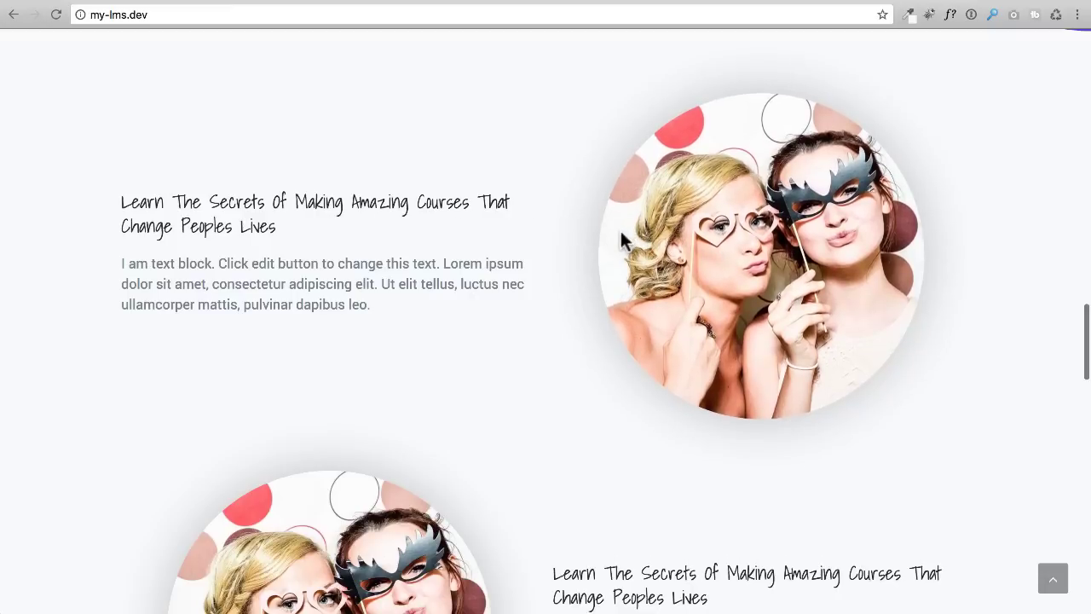
{"action": "scroll", "coordinate": [513, 271], "scroll_direction": "down", "scroll_amount": 7}
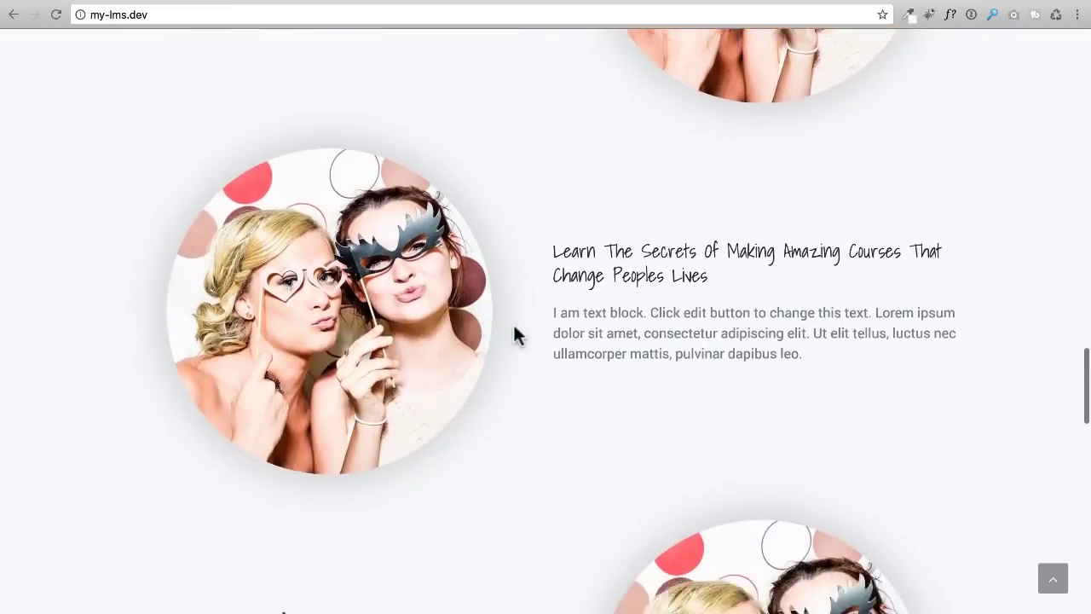
{"action": "scroll", "coordinate": [564, 332], "scroll_direction": "down", "scroll_amount": 4}
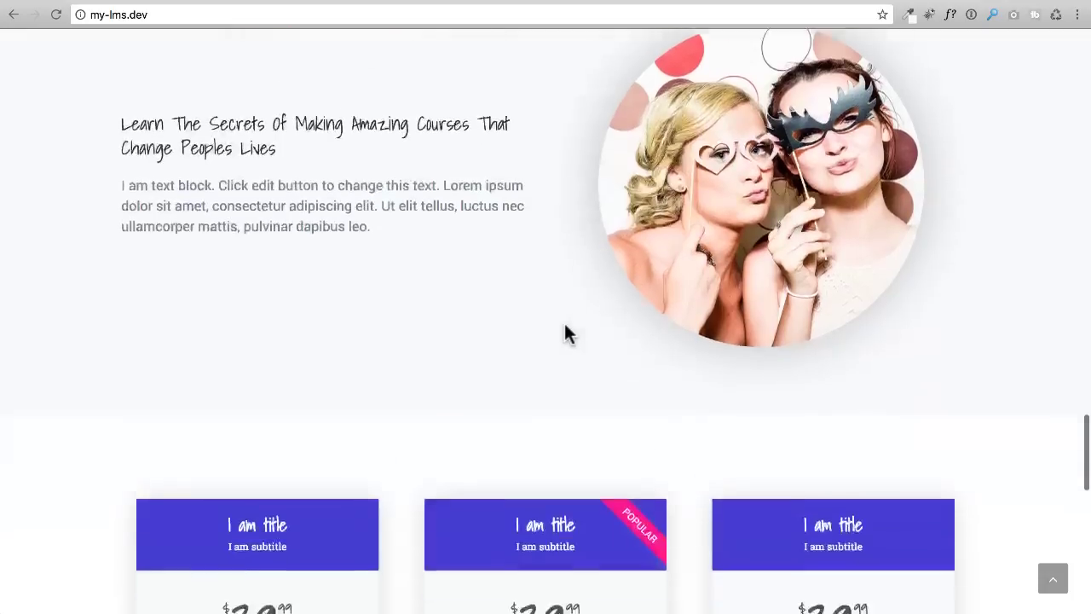
{"action": "scroll", "coordinate": [564, 324], "scroll_direction": "down", "scroll_amount": 1}
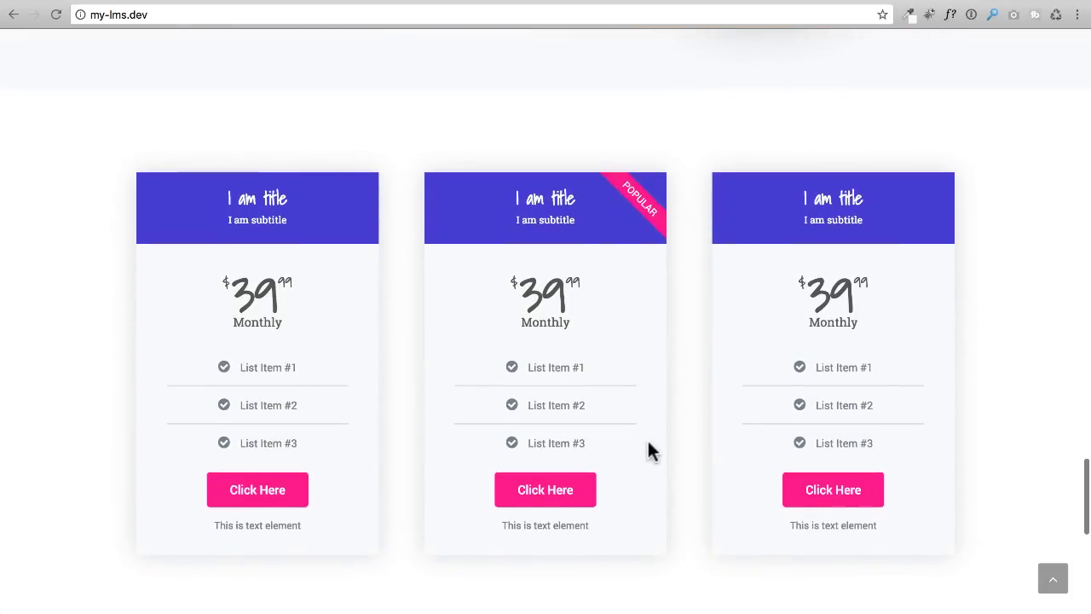
{"action": "scroll", "coordinate": [648, 449], "scroll_direction": "up", "scroll_amount": 20}
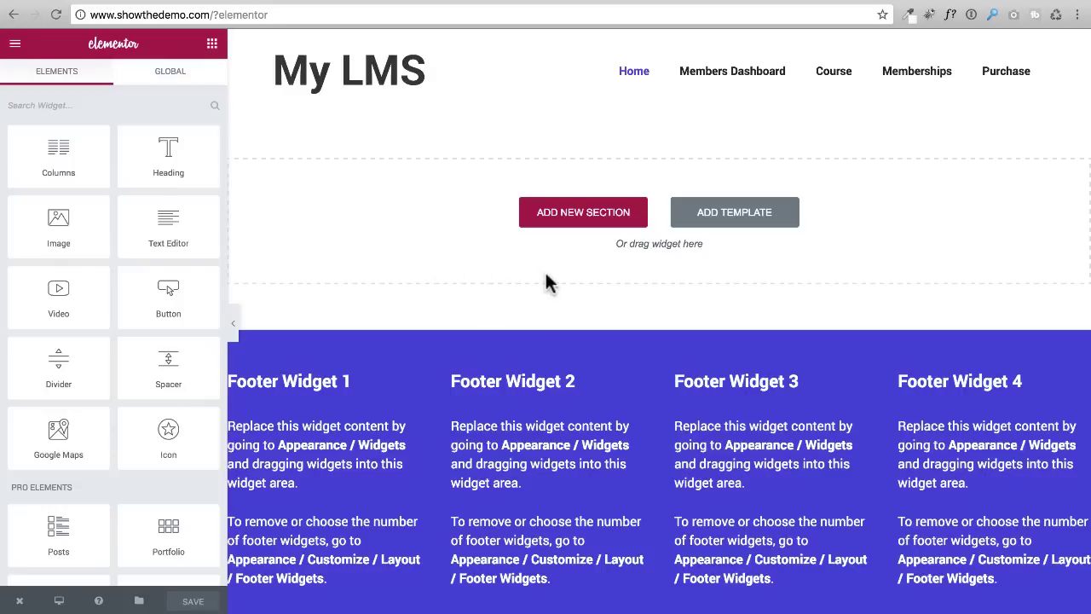
Step: Add a single-column section to the empty Home page and open the section's style settings
{"action": "left_click", "coordinate": [562, 214]}
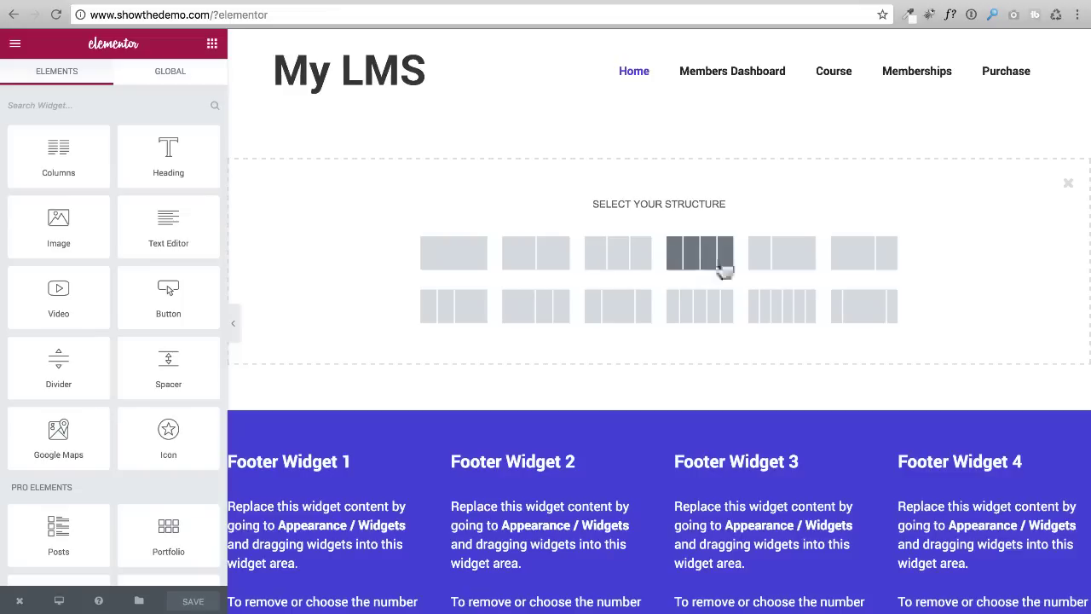
{"action": "left_click", "coordinate": [450, 261]}
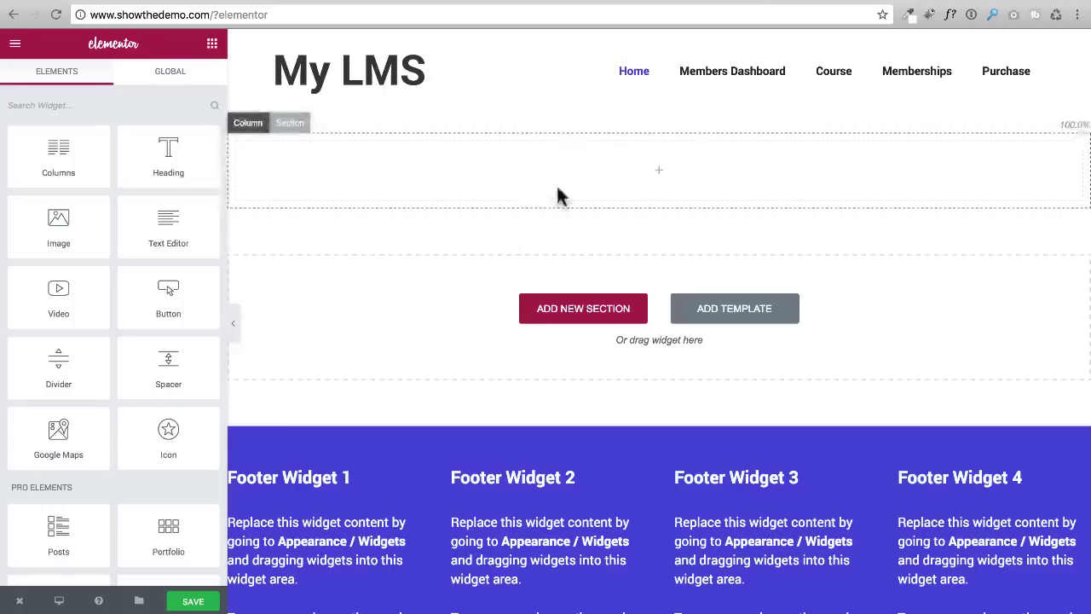
{"action": "left_click", "coordinate": [294, 124]}
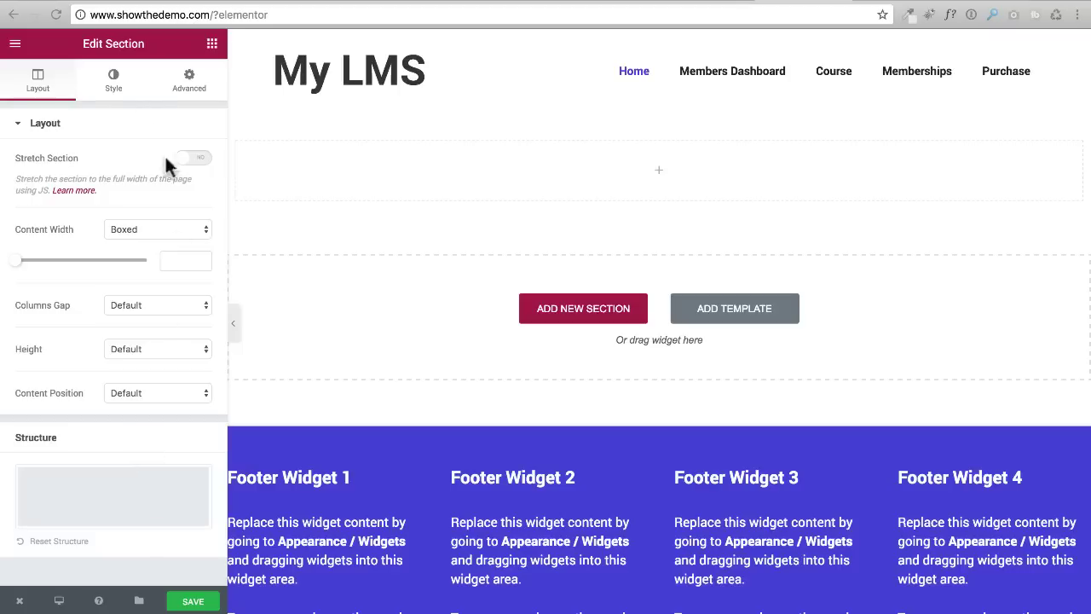
{"action": "left_click", "coordinate": [113, 81]}
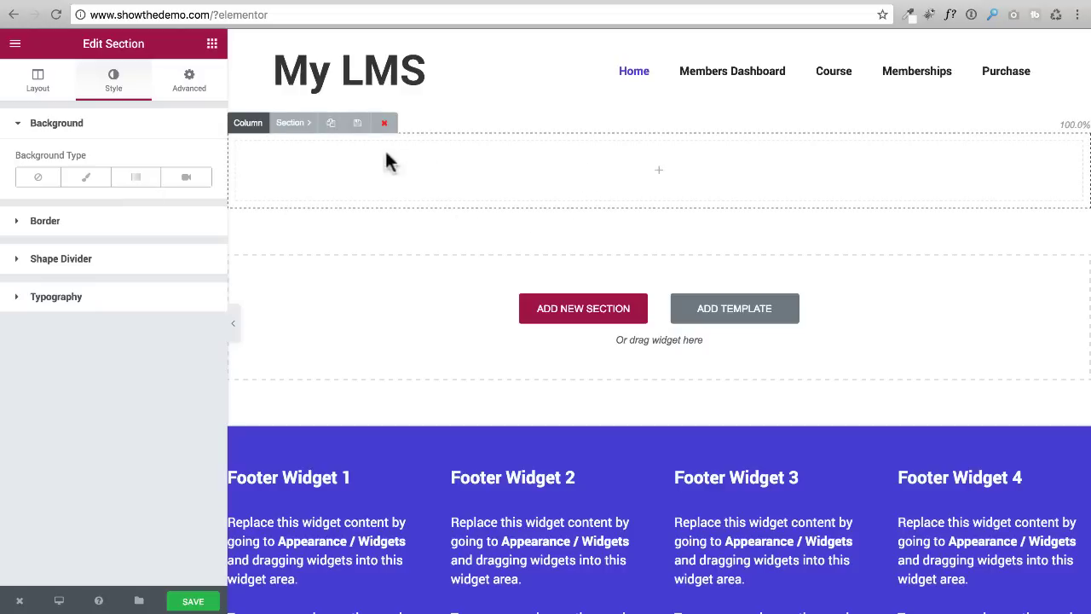
{"action": "left_click", "coordinate": [217, 89]}
{"action": "left_click", "coordinate": [114, 81]}
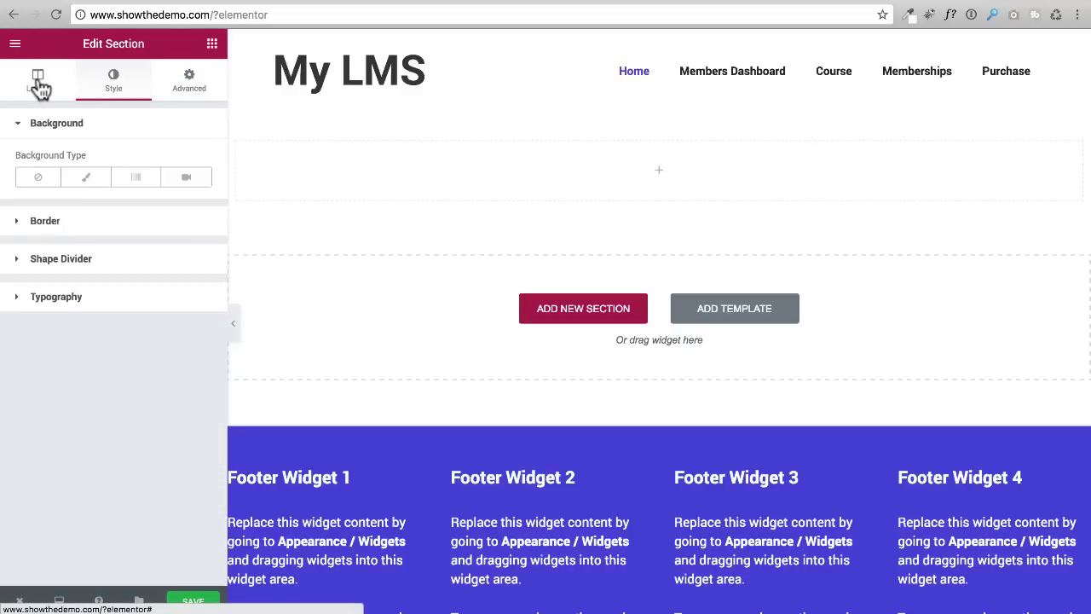
{"action": "left_click", "coordinate": [38, 80]}
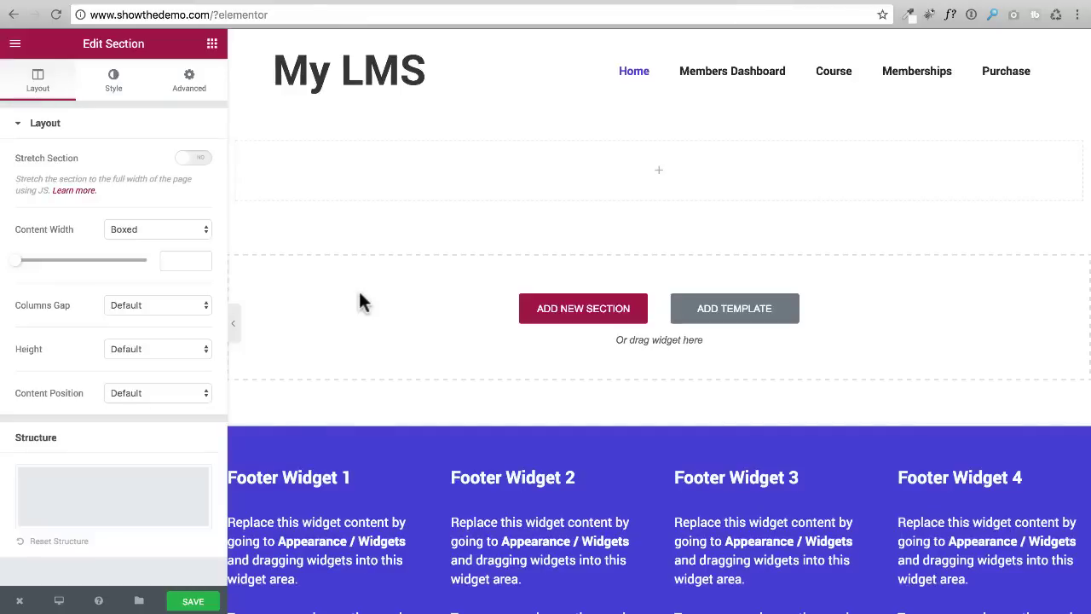
Step: Add a Heading widget to the section's empty column and duplicate it
{"action": "left_click", "coordinate": [213, 45]}
{"action": "left_click_drag", "start_coordinate": [168, 163], "coordinate": [563, 186]}
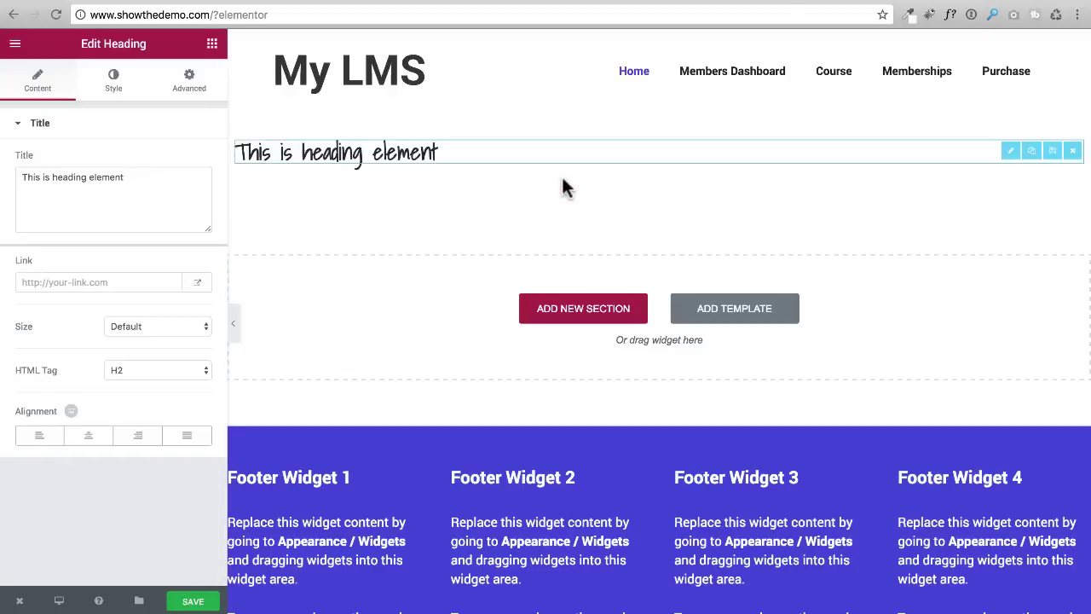
{"action": "left_click", "coordinate": [212, 45]}
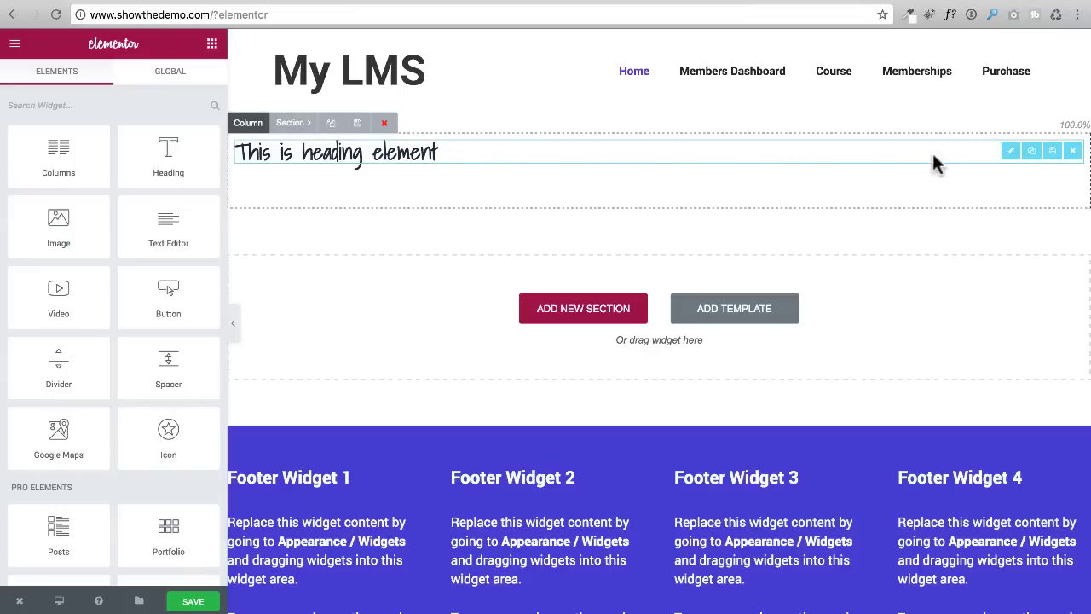
{"action": "left_click", "coordinate": [1031, 152]}
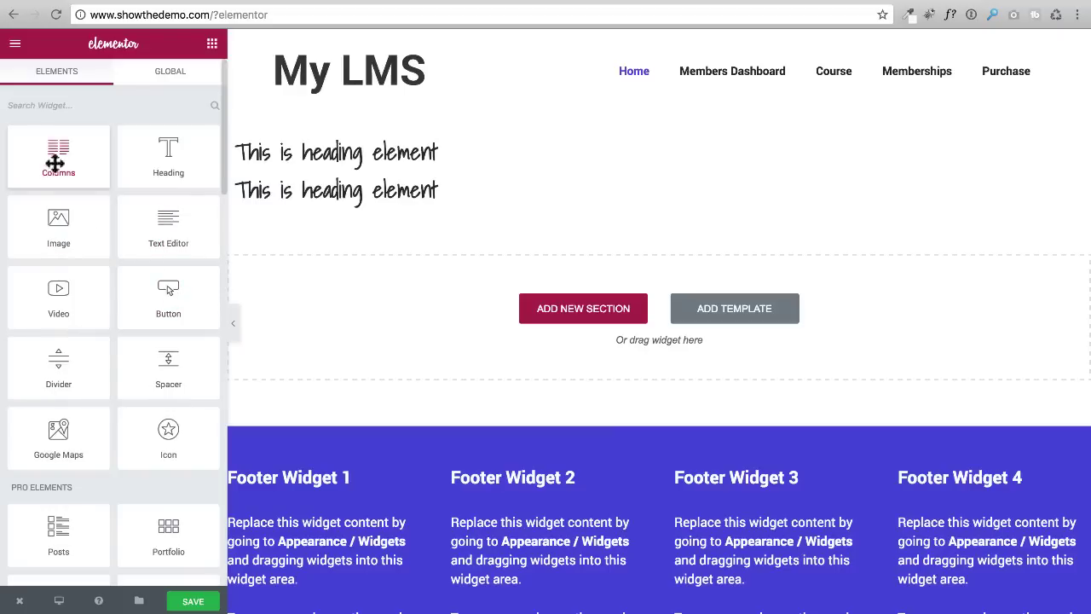
{"action": "left_click", "coordinate": [52, 105]}
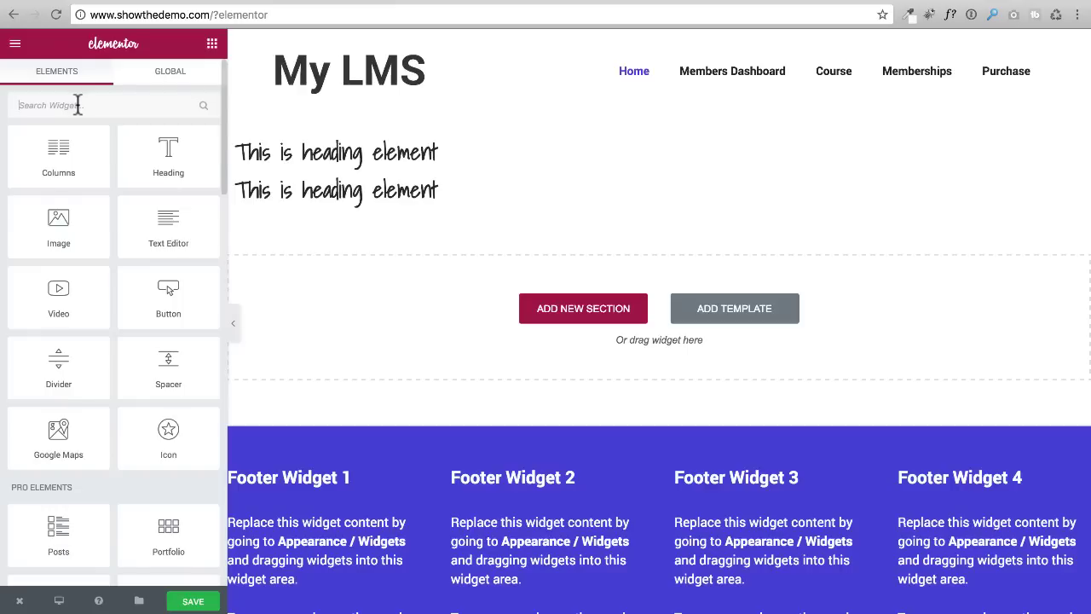
{"action": "type", "text": "butt"}
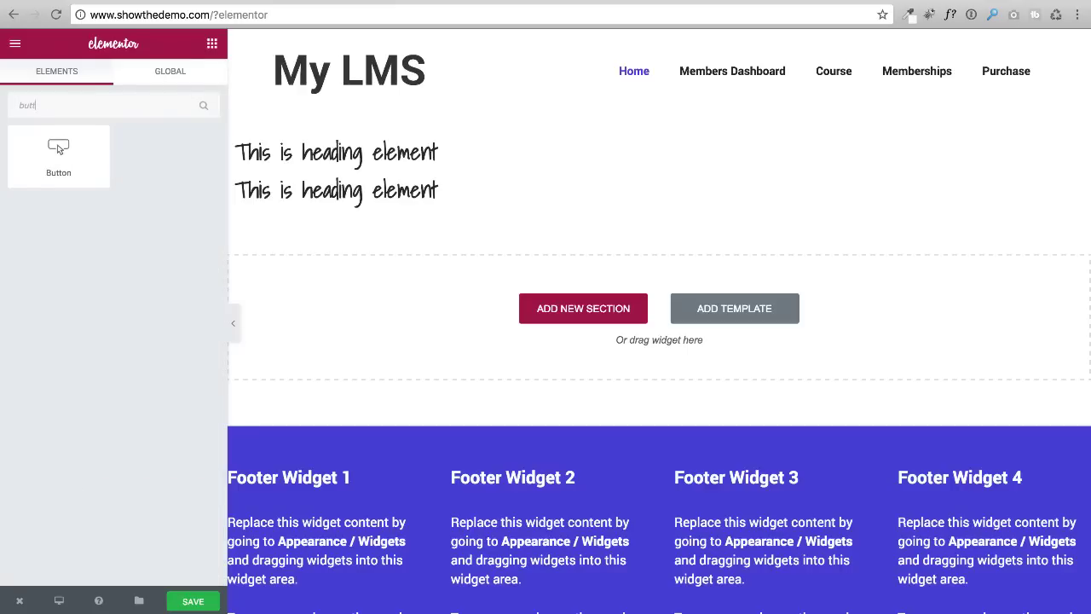
{"action": "key", "text": "BackSpace"}
{"action": "key", "text": "BackSpace"}
{"action": "key", "text": "BackSpace"}
{"action": "key", "text": "BackSpace"}
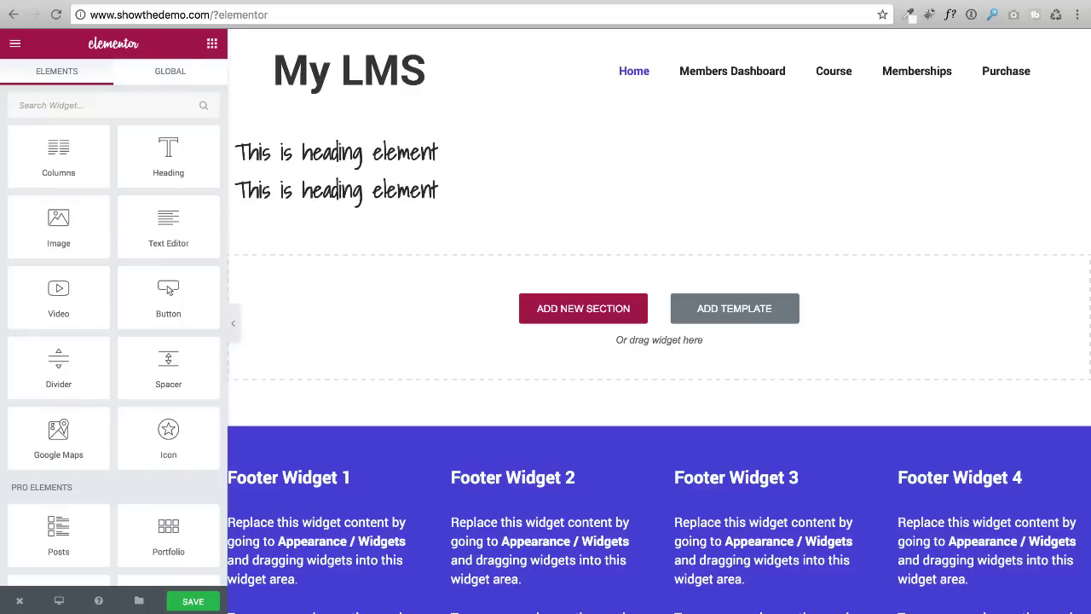
Step: Place a Button widget below the two headings in the column
{"action": "scroll", "coordinate": [139, 309], "scroll_direction": "down", "scroll_amount": 5}
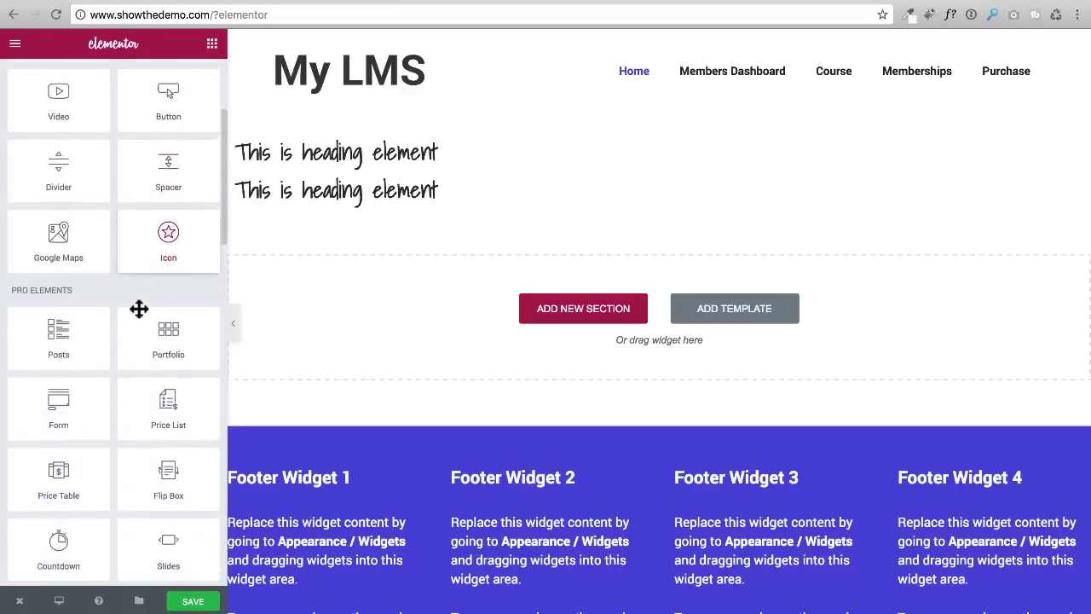
{"action": "scroll", "coordinate": [139, 308], "scroll_direction": "down", "scroll_amount": 12}
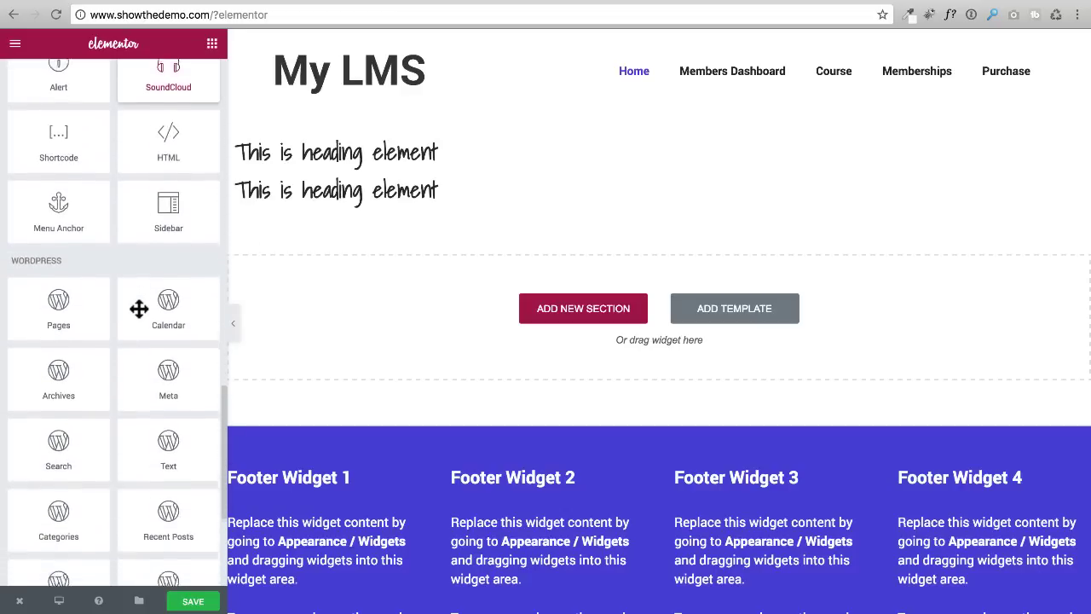
{"action": "scroll", "coordinate": [139, 308], "scroll_direction": "up", "scroll_amount": 15}
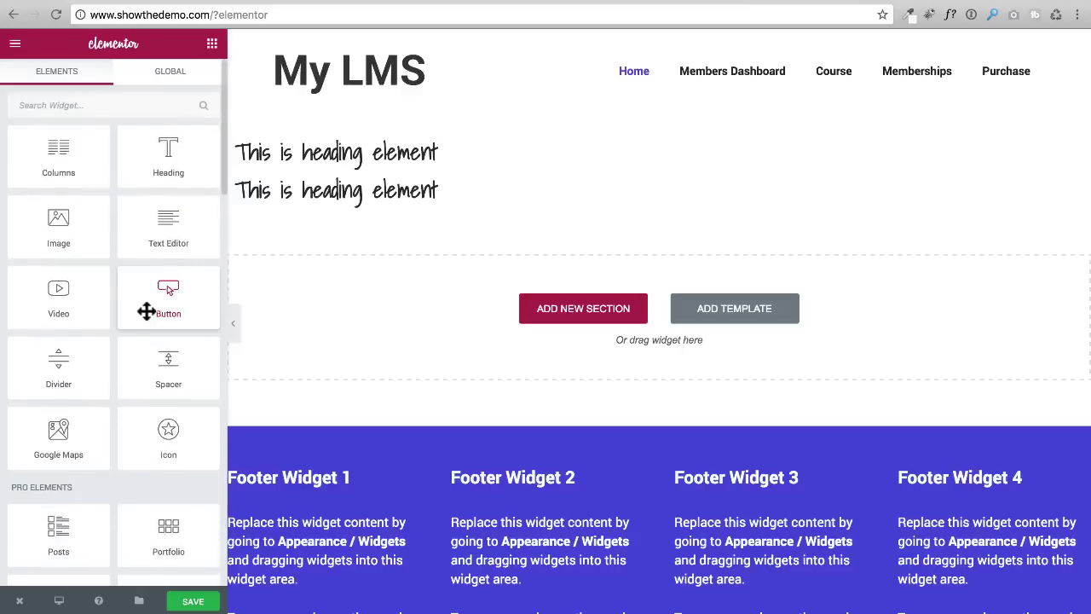
{"action": "left_click_drag", "start_coordinate": [160, 296], "coordinate": [445, 192]}
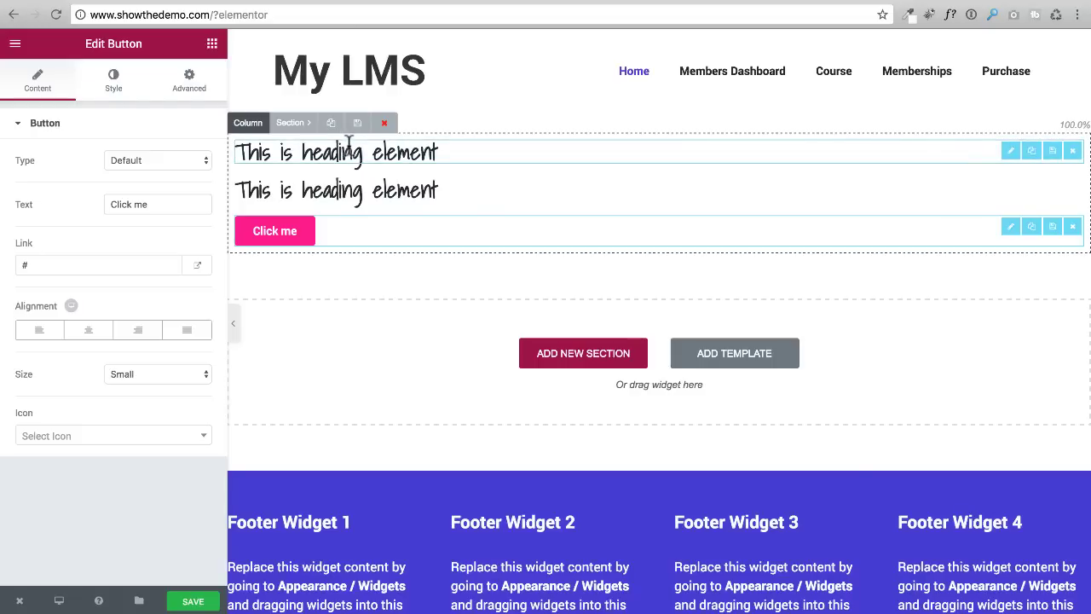
Step: Set the section's typography text alignment to centre
{"action": "left_click", "coordinate": [290, 119]}
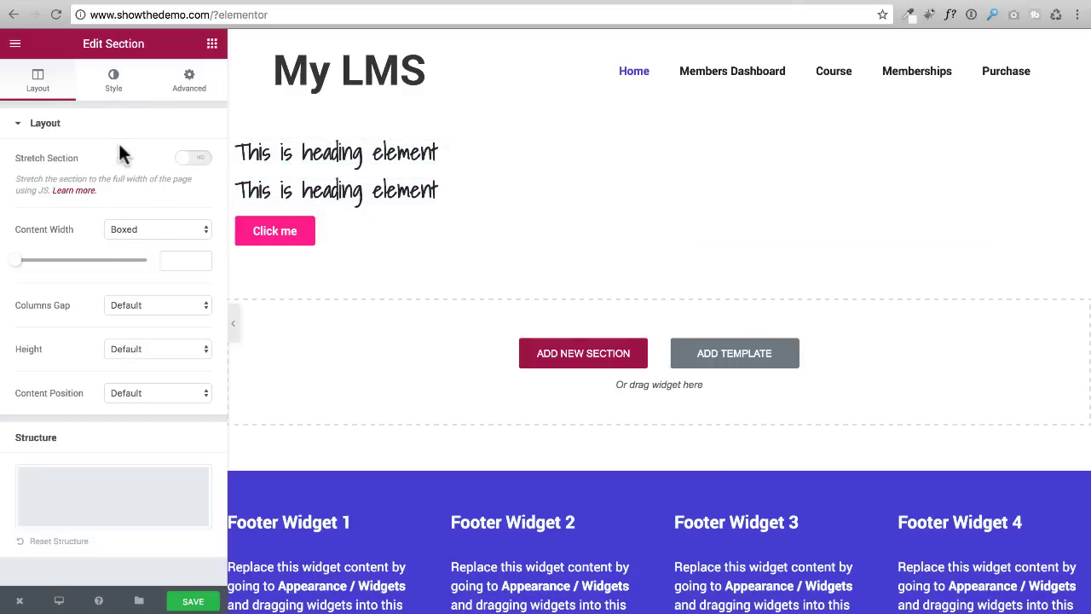
{"action": "left_click", "coordinate": [115, 83]}
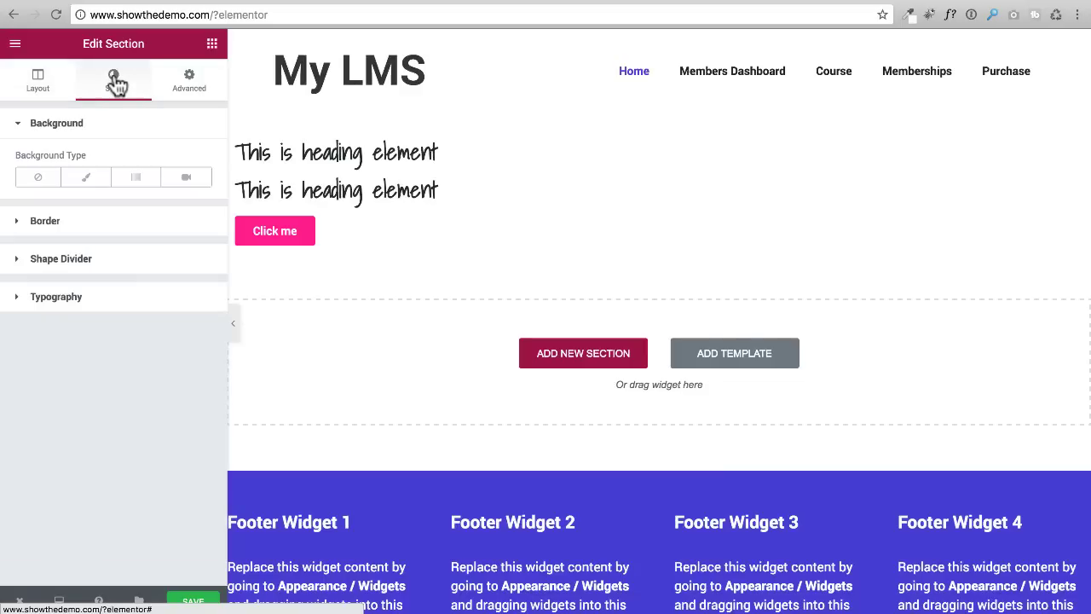
{"action": "left_click", "coordinate": [21, 298]}
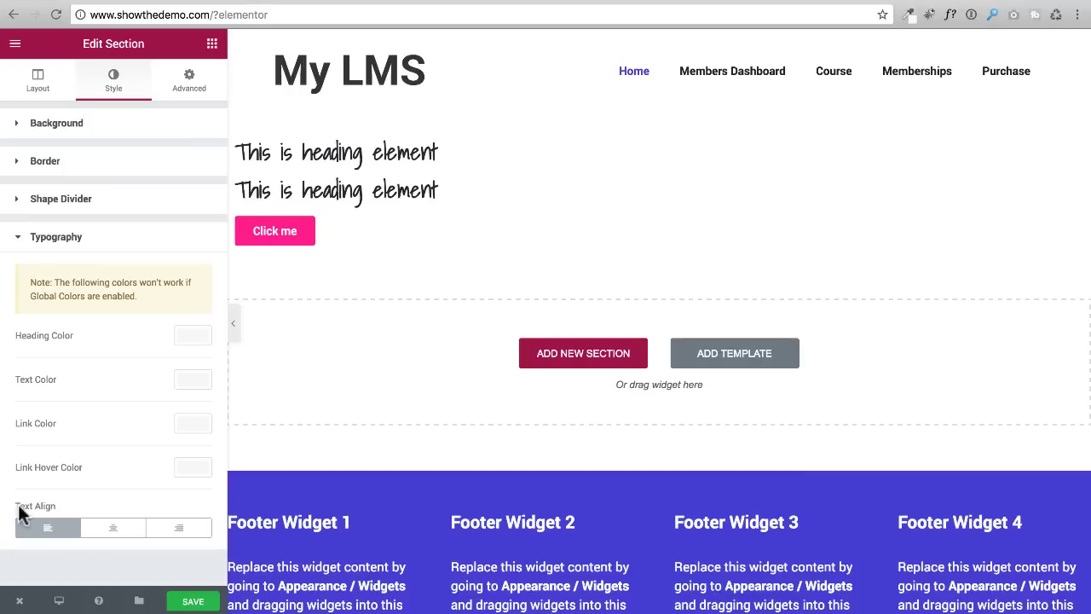
{"action": "left_click", "coordinate": [113, 532]}
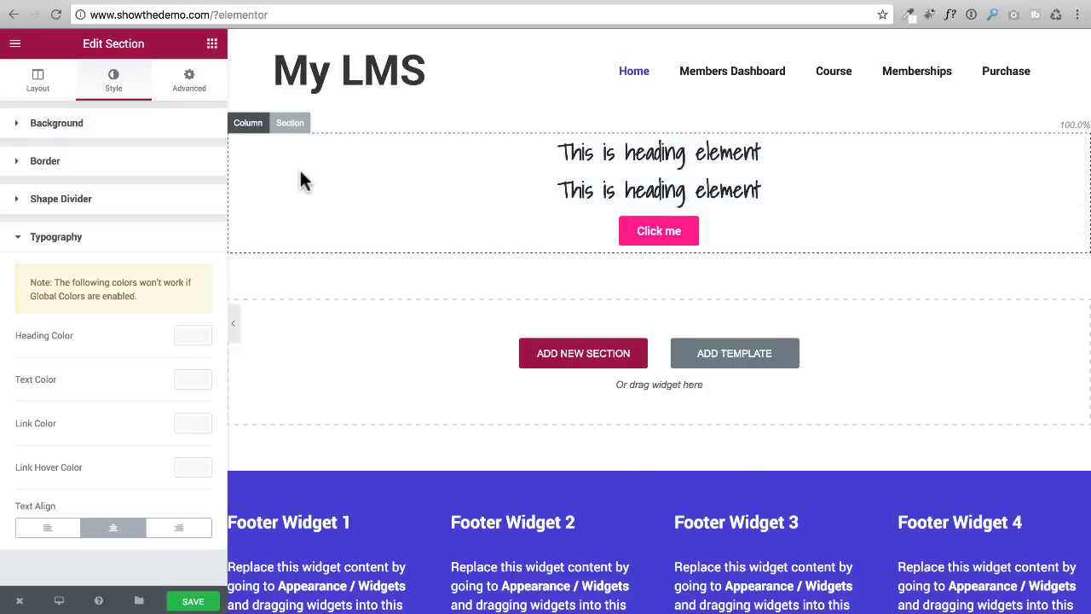
Step: Try a linked padding of 100 px on all four sides of the section
{"action": "left_click", "coordinate": [189, 86]}
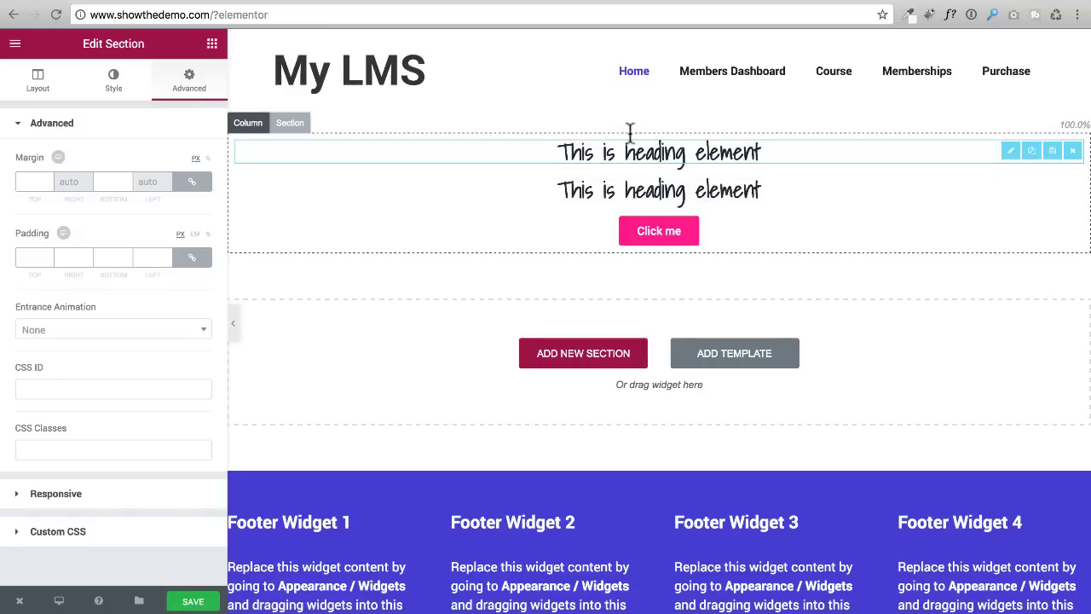
{"action": "left_click", "coordinate": [34, 257]}
{"action": "type", "text": "100"}
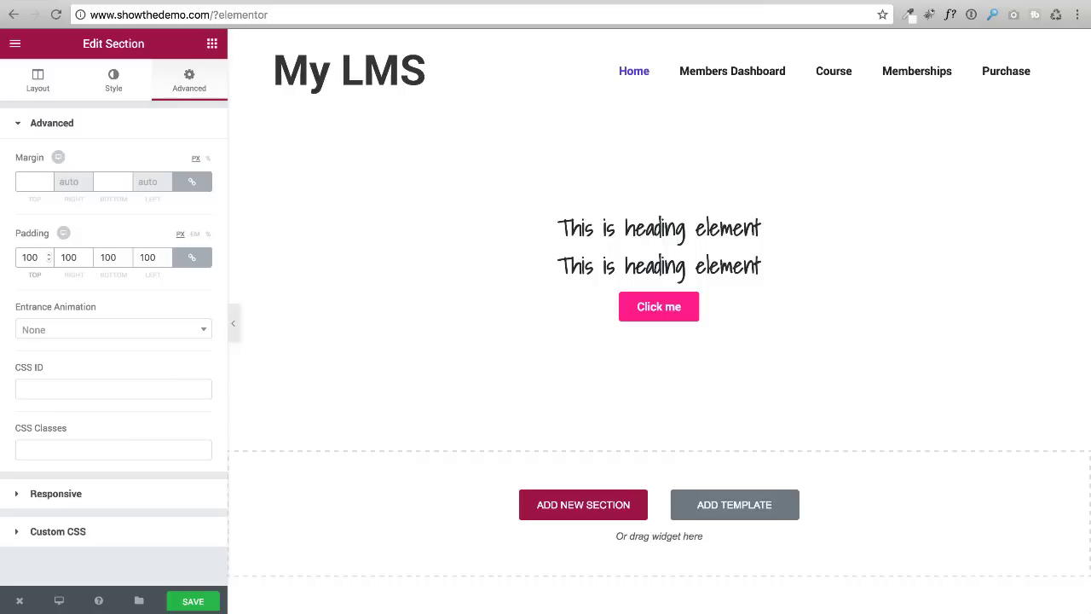
{"action": "key", "text": "BackSpace"}
{"action": "key", "text": "BackSpace"}
{"action": "key", "text": "BackSpace"}
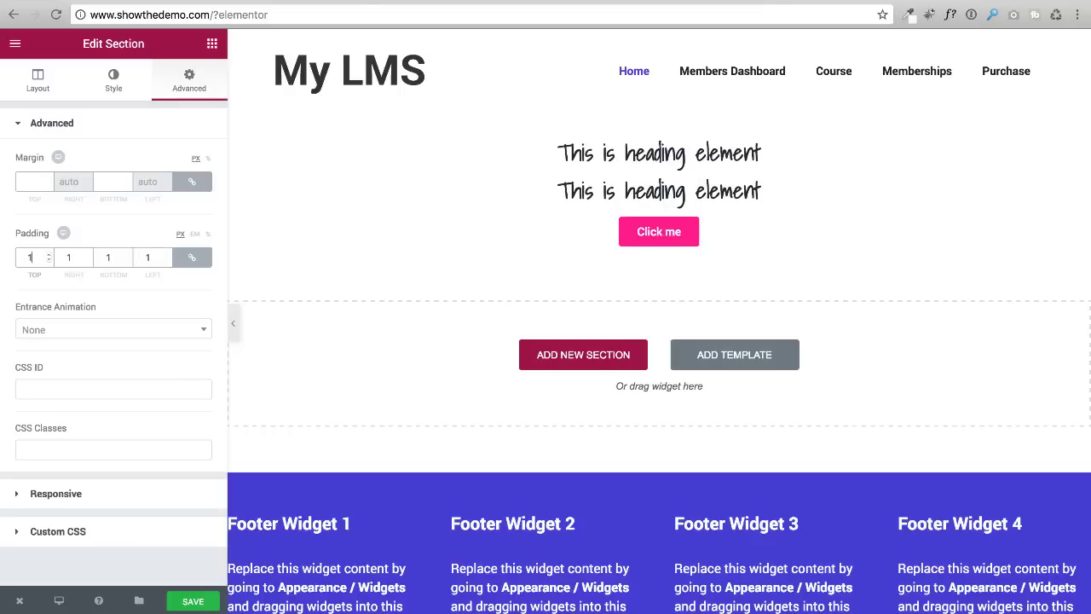
Step: Unlink the section's padding values and set only the top padding to 100 px
{"action": "left_click", "coordinate": [193, 261]}
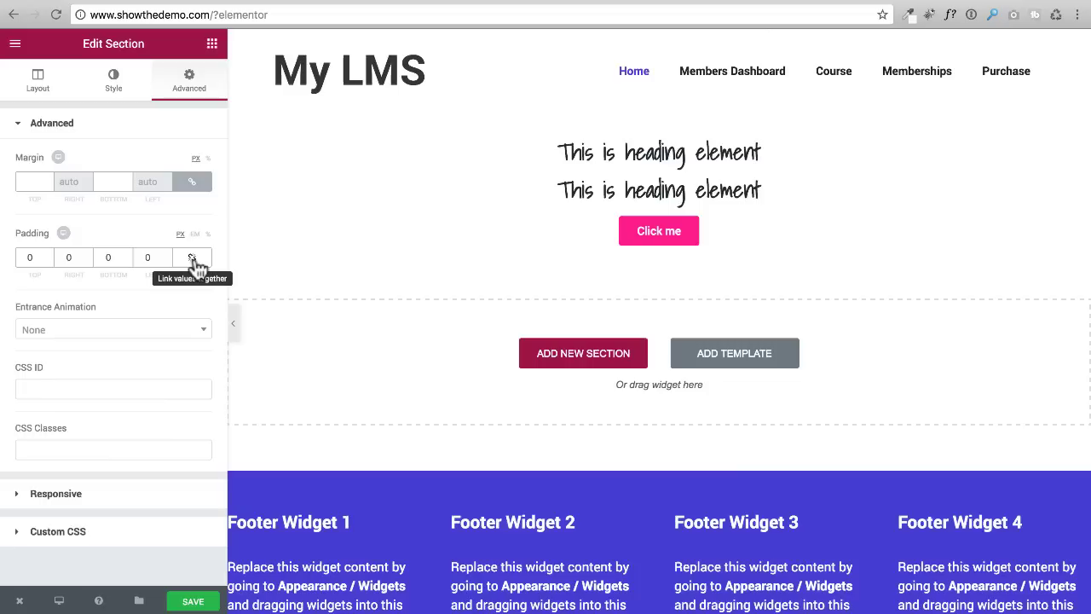
{"action": "left_click_drag", "start_coordinate": [41, 256], "coordinate": [4, 255]}
{"action": "type", "text": "1"}
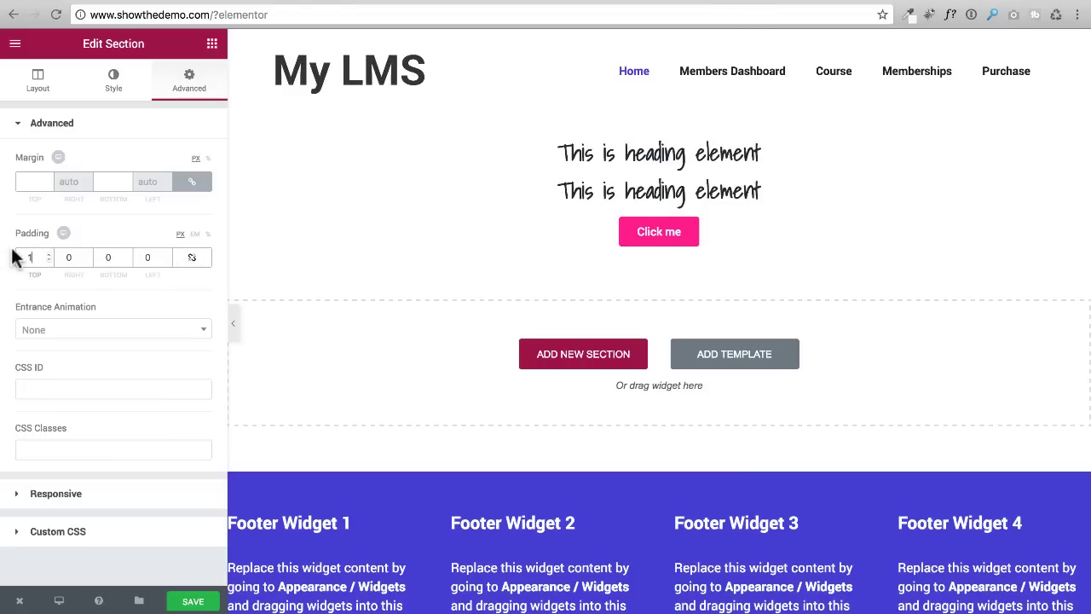
{"action": "type", "text": "00"}
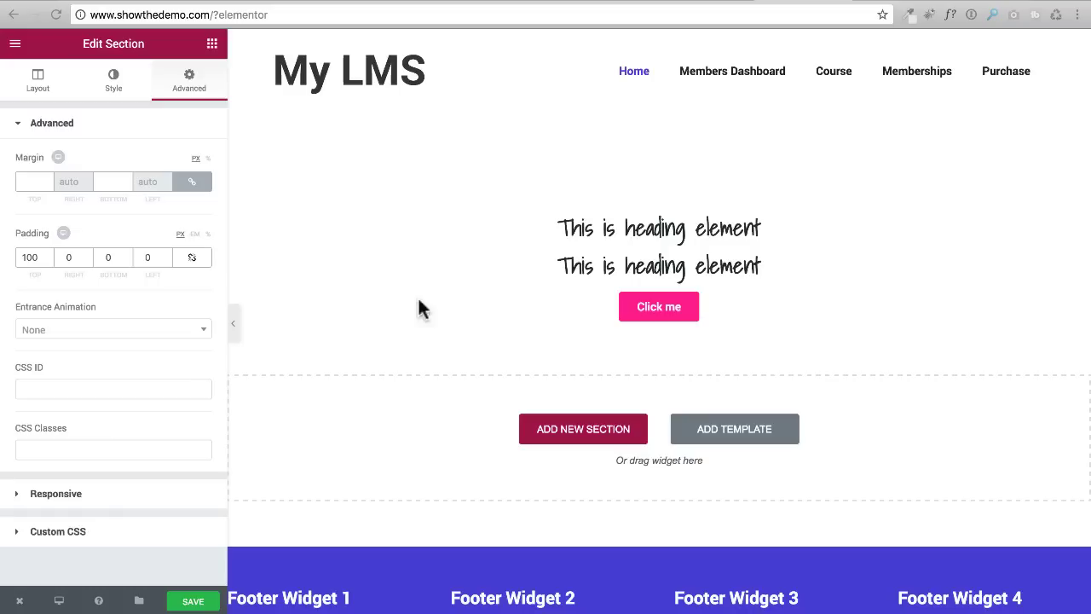
Step: Change the first heading's title to "The Most Amazing Course" and its HTML tag to H1
{"action": "left_click", "coordinate": [625, 227]}
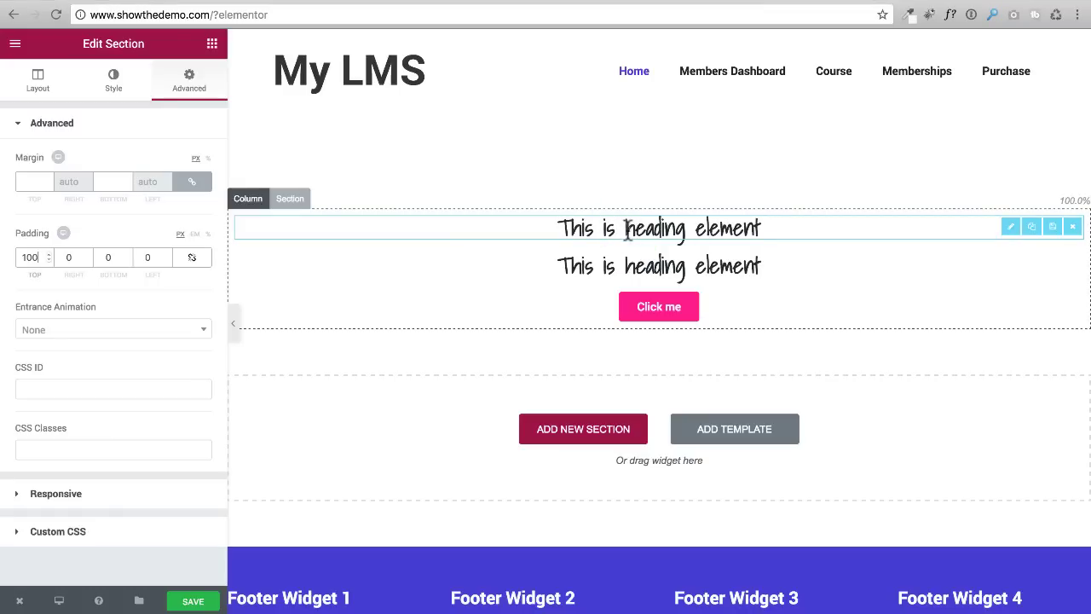
{"action": "left_click", "coordinate": [622, 225]}
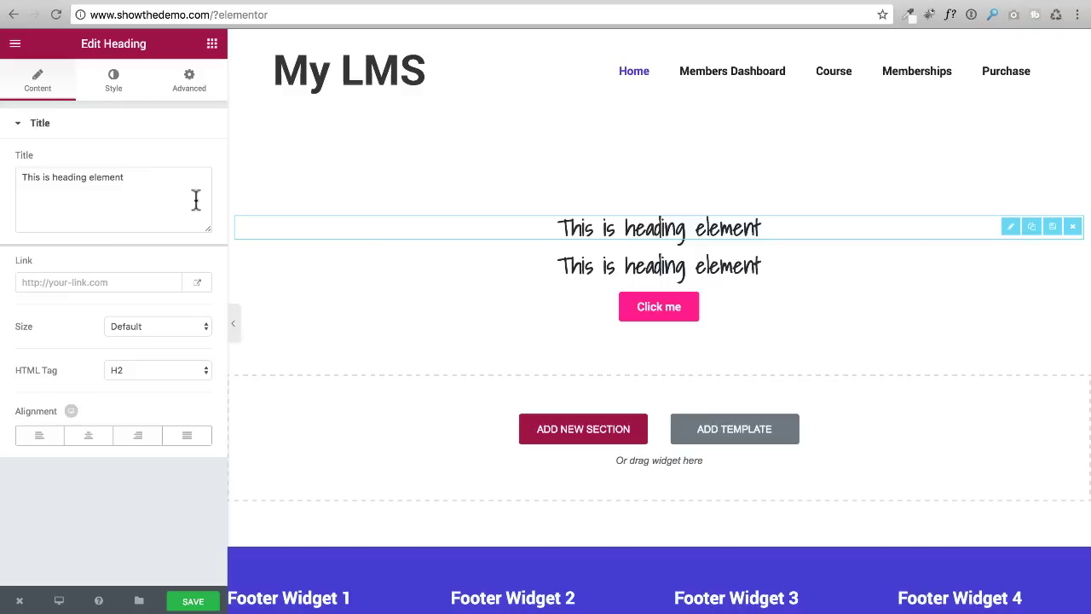
{"action": "triple_click", "coordinate": [146, 178]}
{"action": "type", "text": "The Most Amazing Course"}
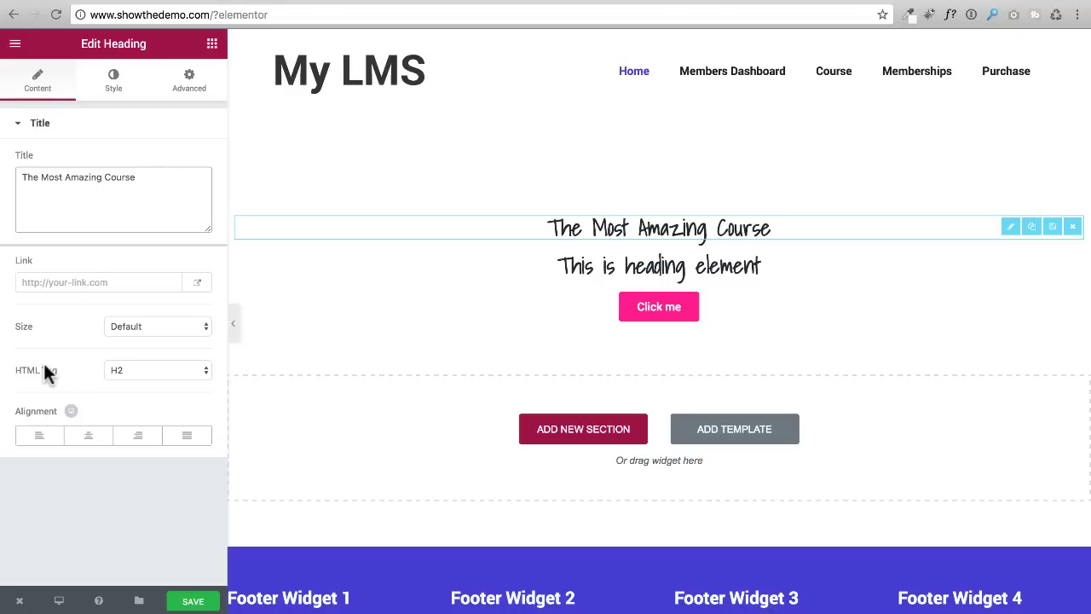
{"action": "left_click", "coordinate": [127, 370]}
{"action": "left_click", "coordinate": [131, 357]}
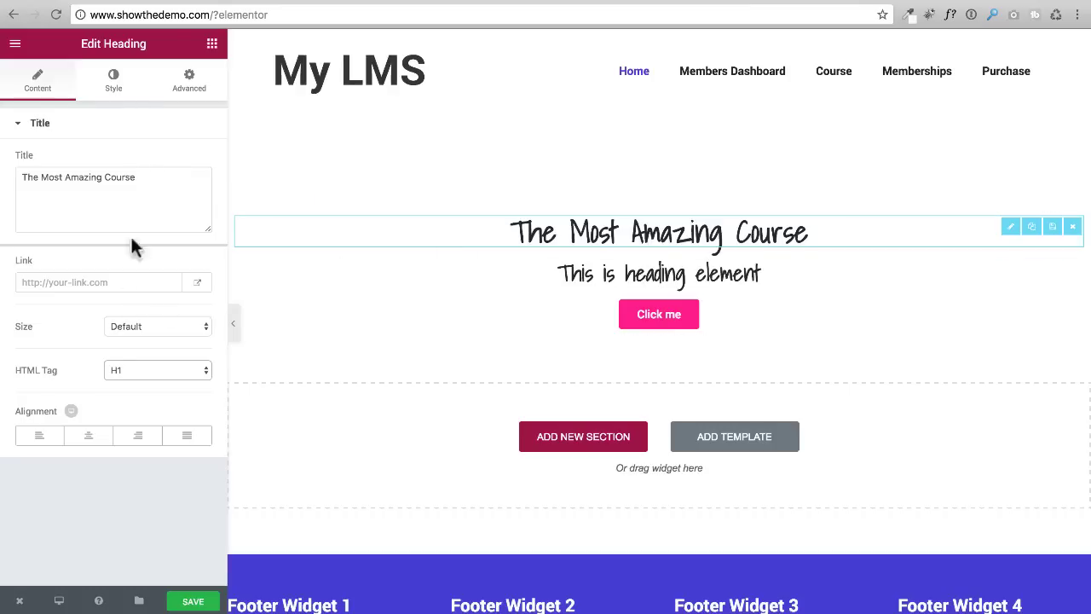
Step: Turn on custom typography for the "The Most Amazing Course" heading and set its size to 55 px
{"action": "left_click", "coordinate": [116, 84]}
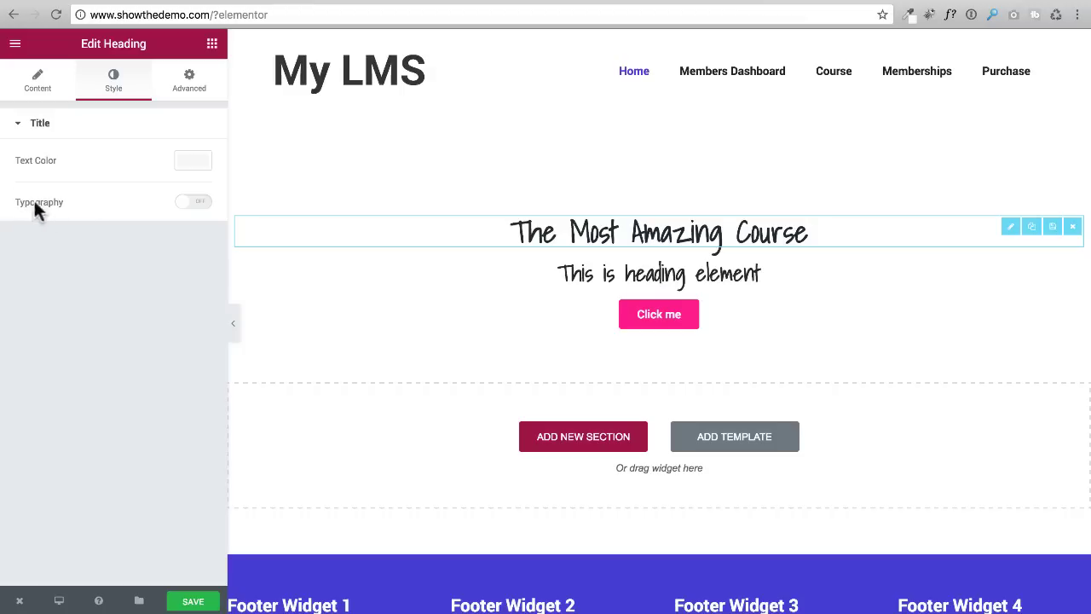
{"action": "left_click", "coordinate": [193, 205]}
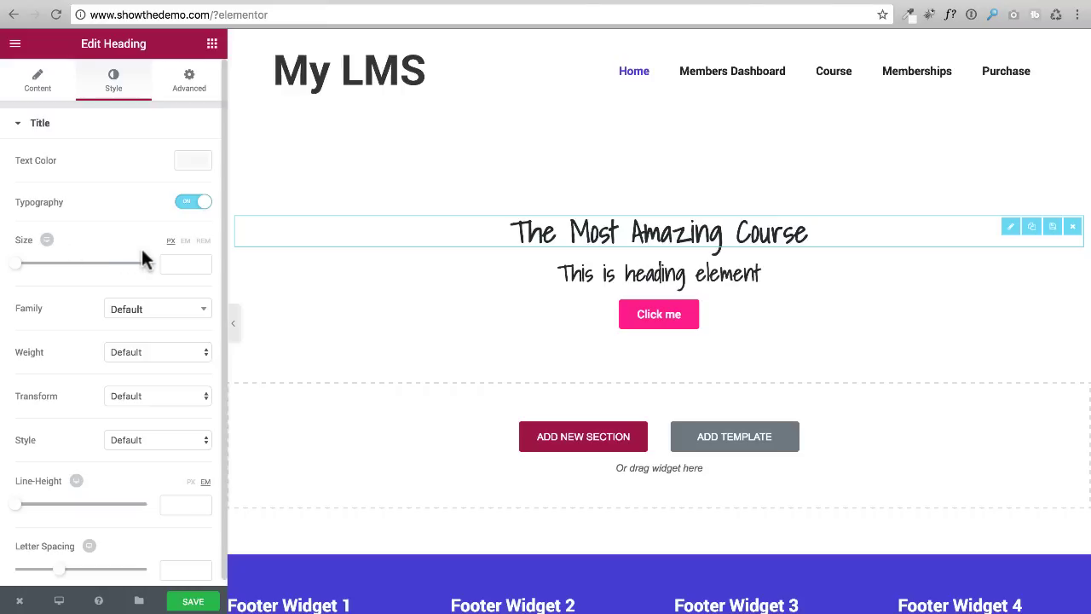
{"action": "left_click", "coordinate": [178, 262]}
{"action": "left_click_drag", "start_coordinate": [19, 269], "coordinate": [54, 271]}
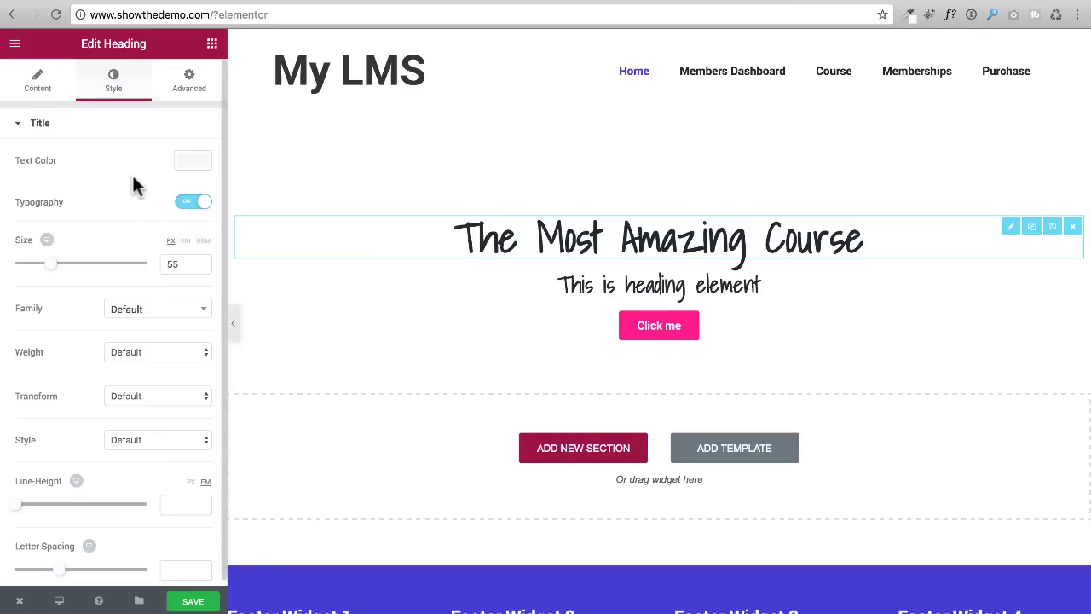
Step: Delete the second heading, "This is heading element", from the column
{"action": "left_click", "coordinate": [601, 285]}
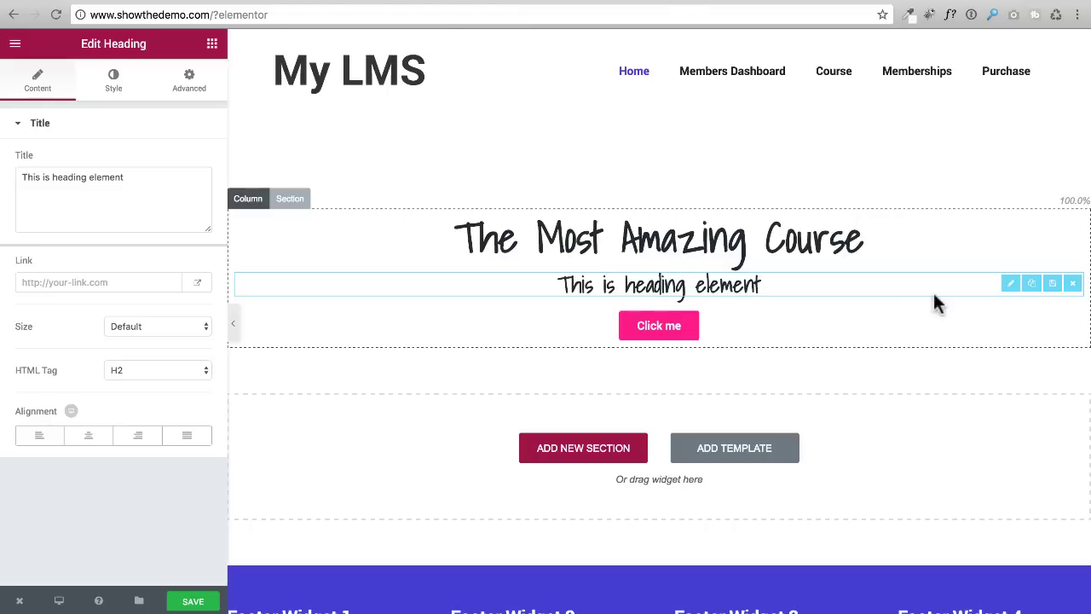
{"action": "left_click", "coordinate": [1073, 287]}
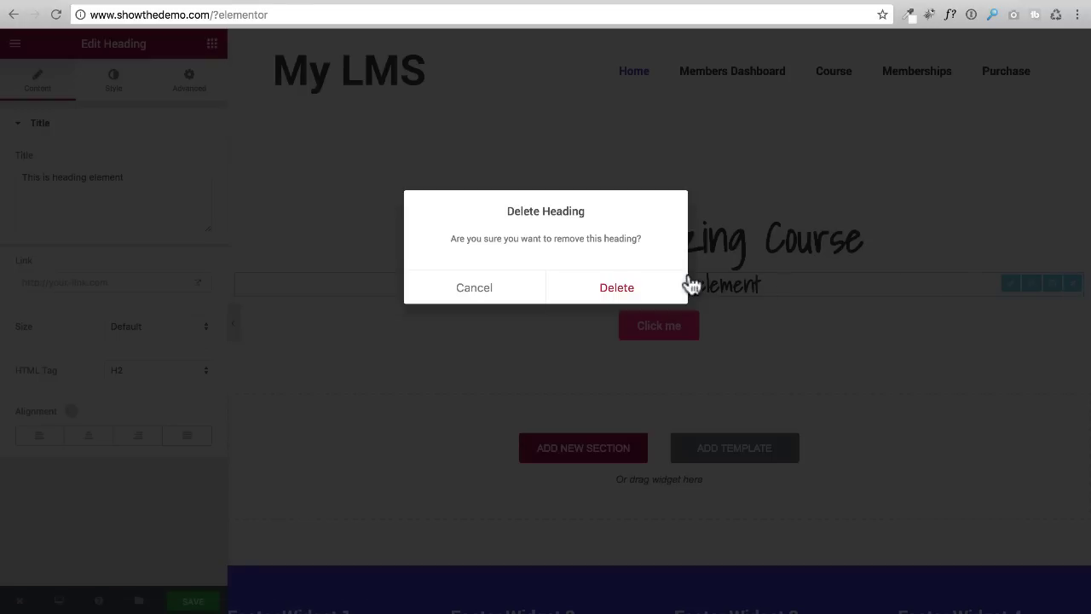
{"action": "left_click", "coordinate": [615, 289]}
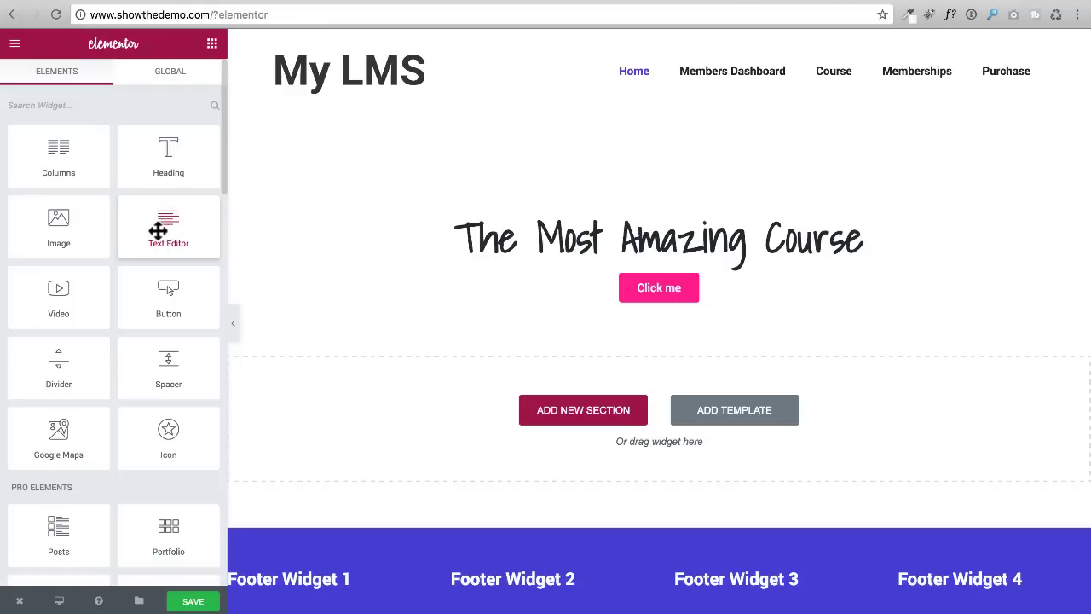
Step: Add a Text Editor widget under the heading with two paragraphs: "You will learn so much that your head will spin." and "Really, I mean it."
{"action": "left_click_drag", "start_coordinate": [162, 225], "coordinate": [428, 281]}
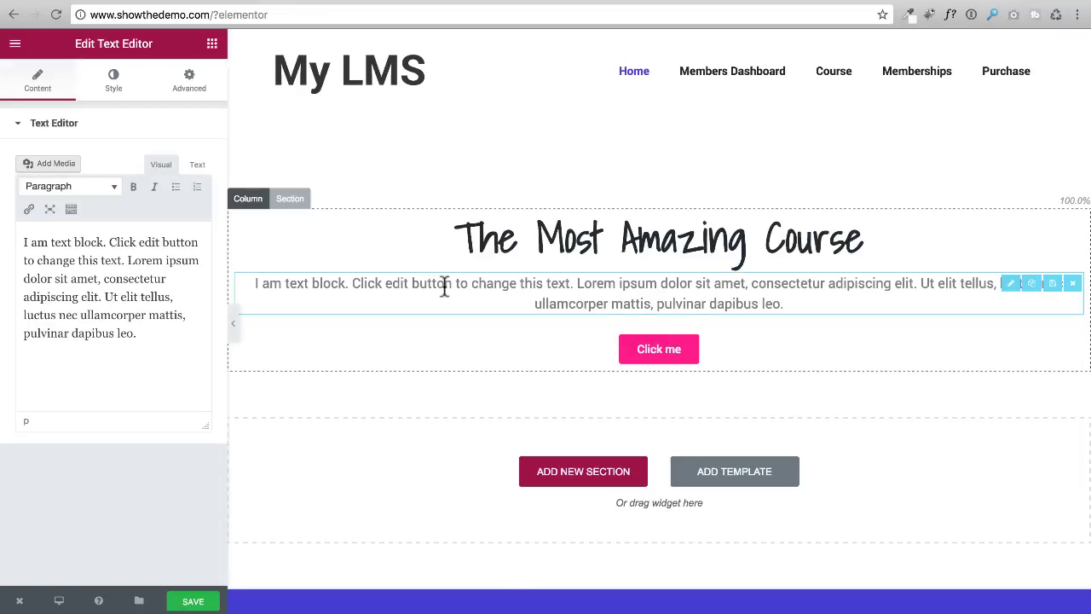
{"action": "triple_click", "coordinate": [165, 341]}
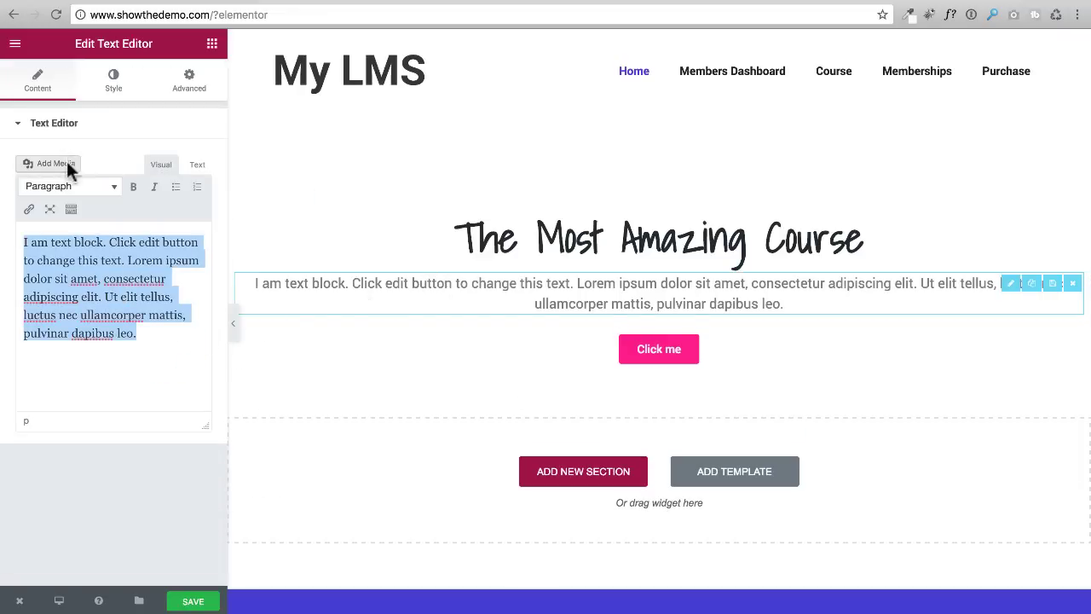
{"action": "type", "text": "You will learn so much that your head will spin. Really, I mean it."}
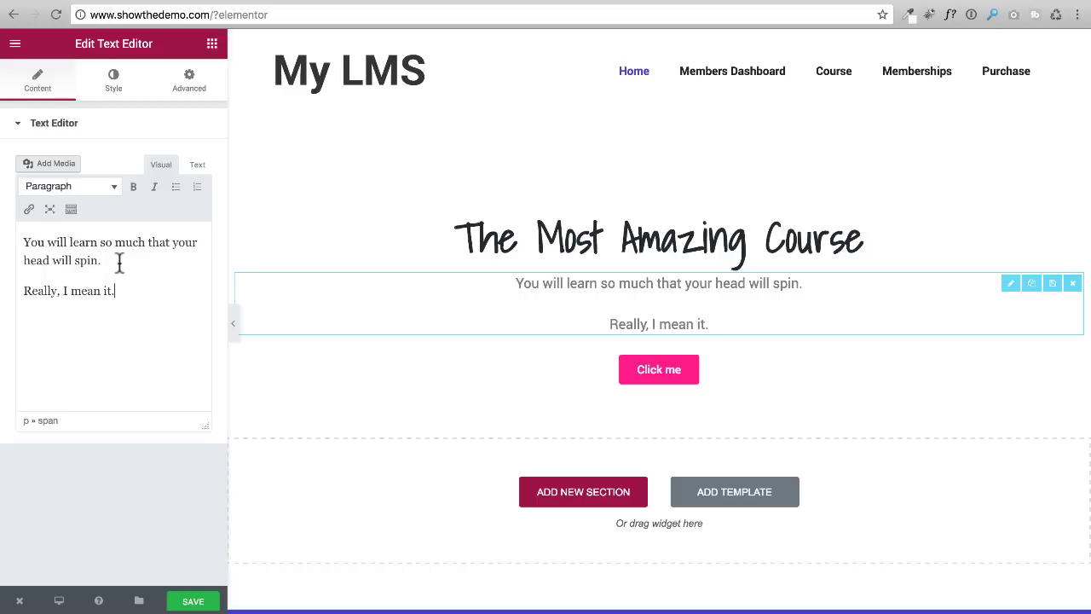
{"action": "left_click", "coordinate": [24, 290]}
{"action": "key", "text": "BackSpace"}
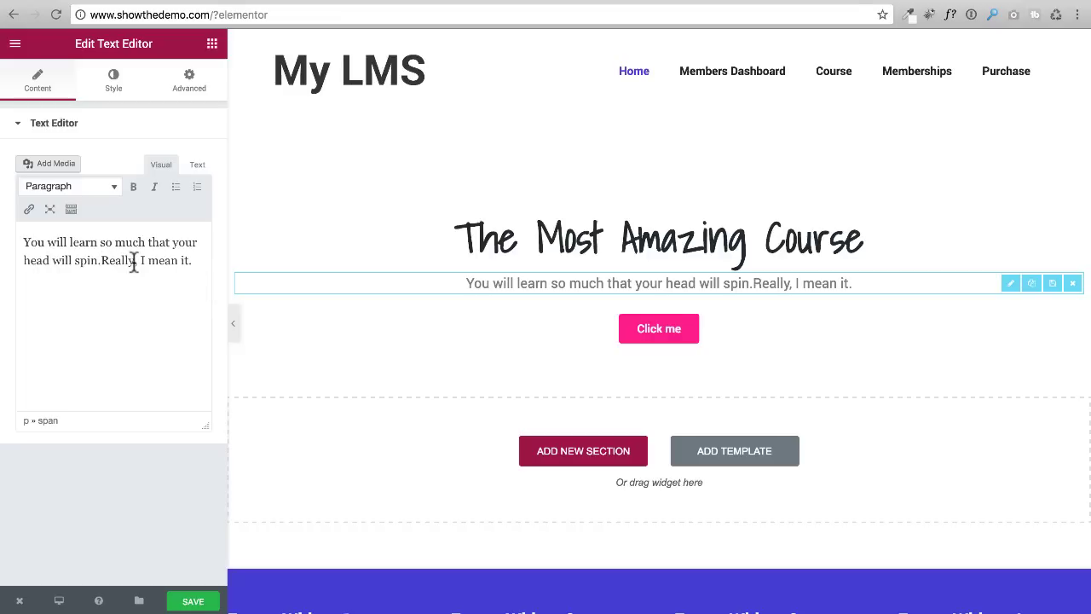
{"action": "key", "text": "Return"}
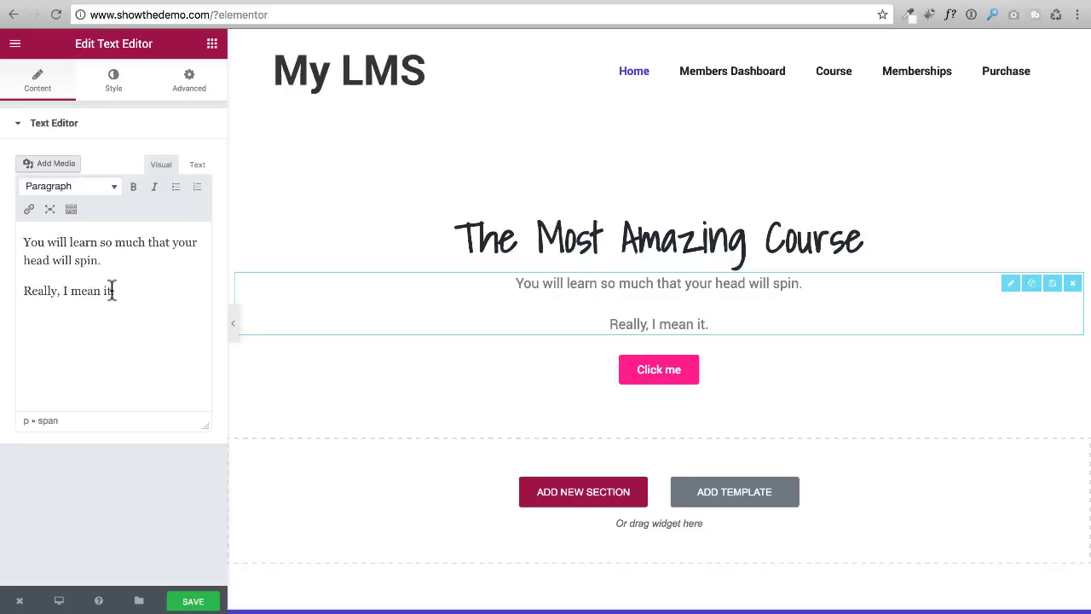
Step: Replace the text widget's HTML markup with plain text, putting "You will learn so much that your head will spin." and "Really, I mean it." on consecutive lines
{"action": "left_click", "coordinate": [198, 167]}
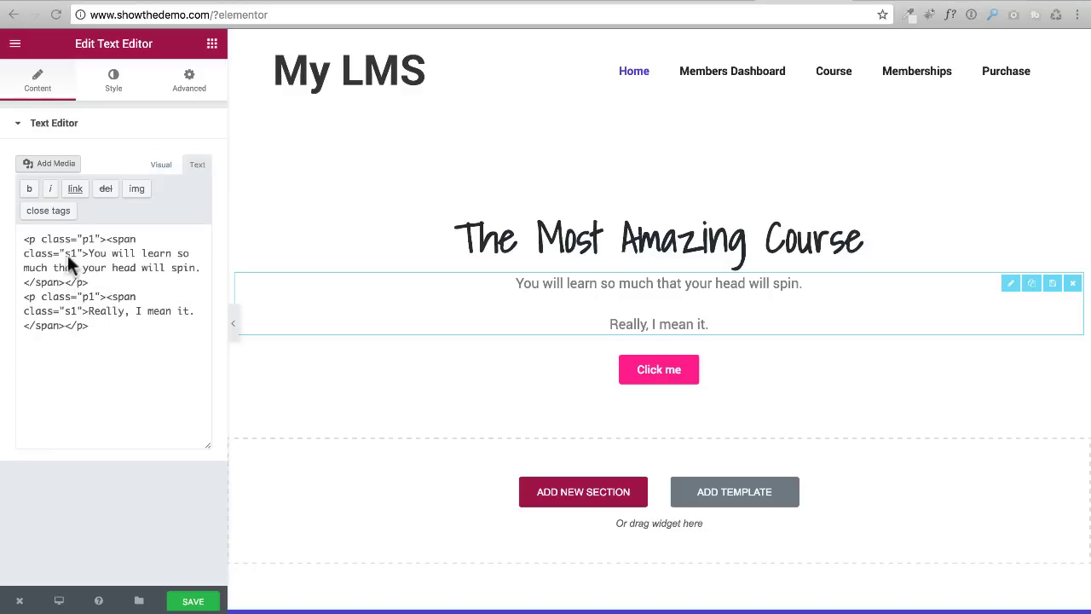
{"action": "left_click_drag", "start_coordinate": [103, 333], "coordinate": [25, 212]}
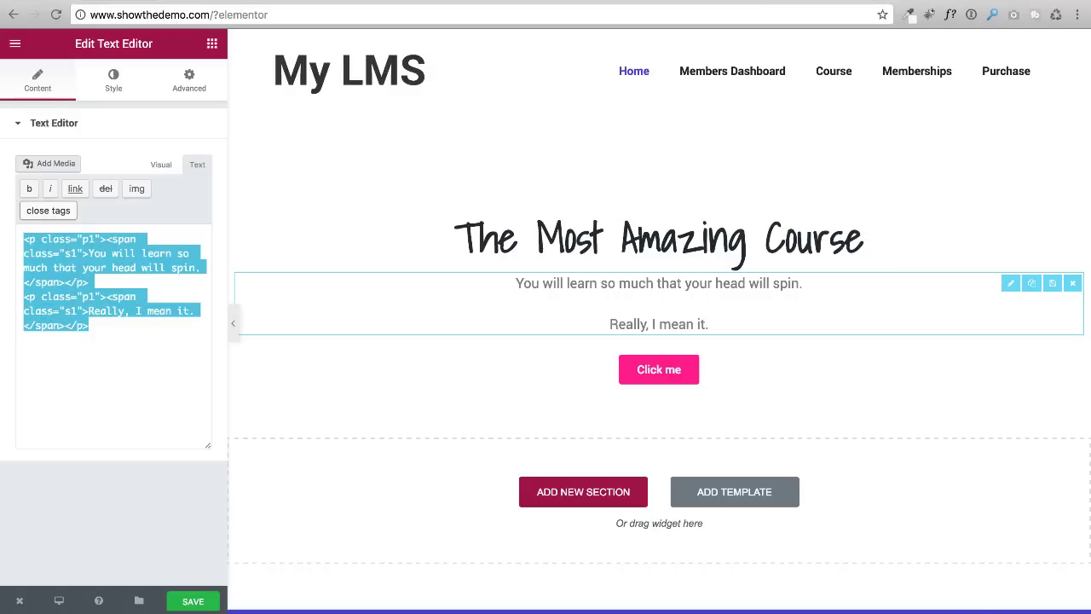
{"action": "key", "text": "BackSpace"}
{"action": "type", "text": "You will learn so much that your head will spin. Really, I mean it."}
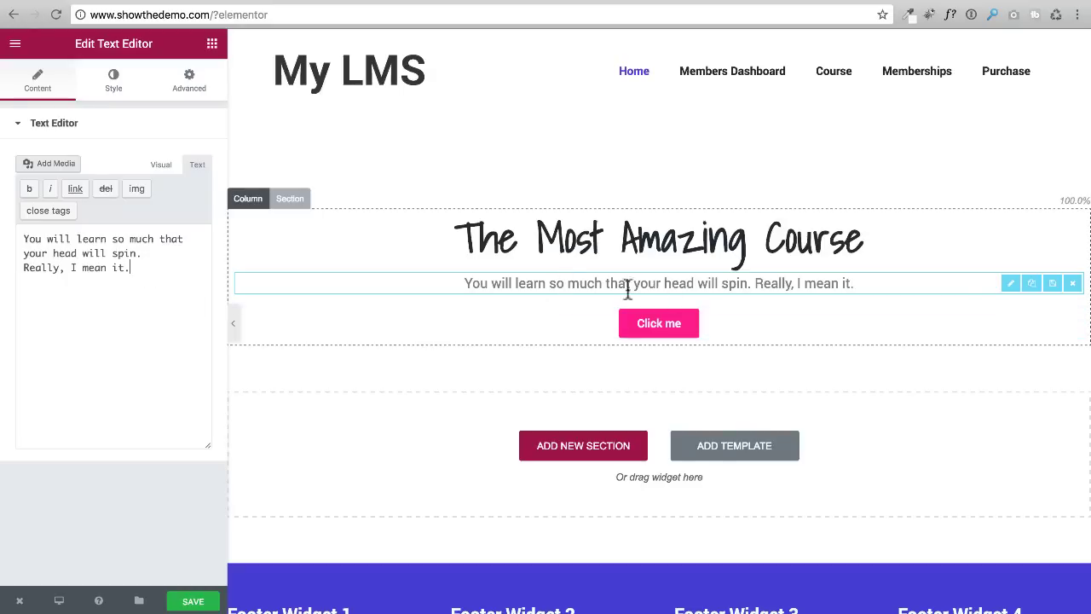
{"action": "left_click", "coordinate": [158, 167]}
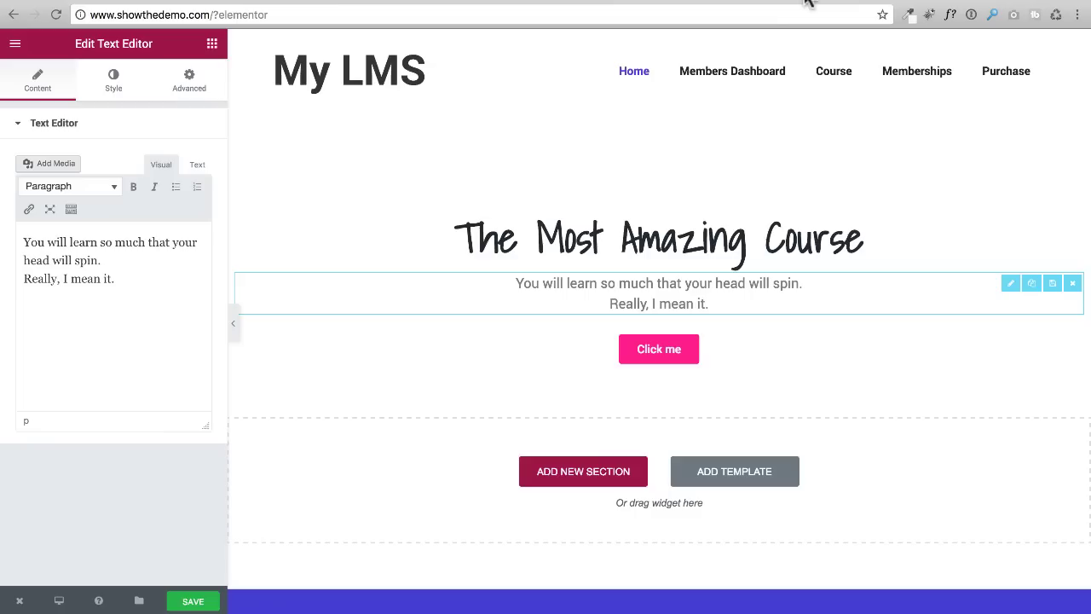
Step: Change the "Click me" button's text to "Get Started" and its size to Large
{"action": "left_click_drag", "start_coordinate": [695, 354], "coordinate": [702, 346]}
{"action": "left_click", "coordinate": [693, 357]}
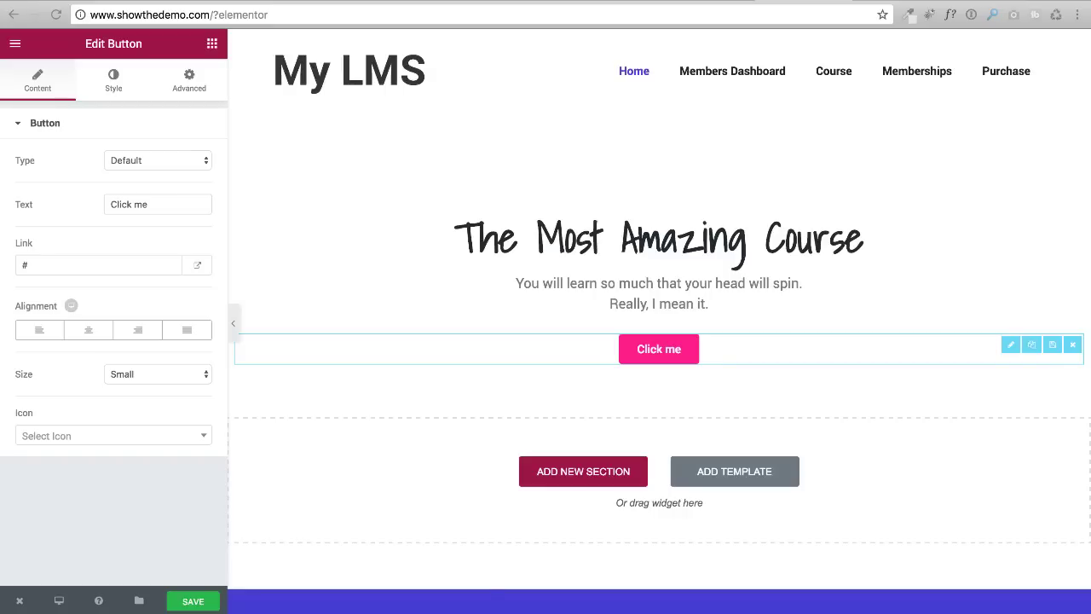
{"action": "left_click", "coordinate": [35, 208]}
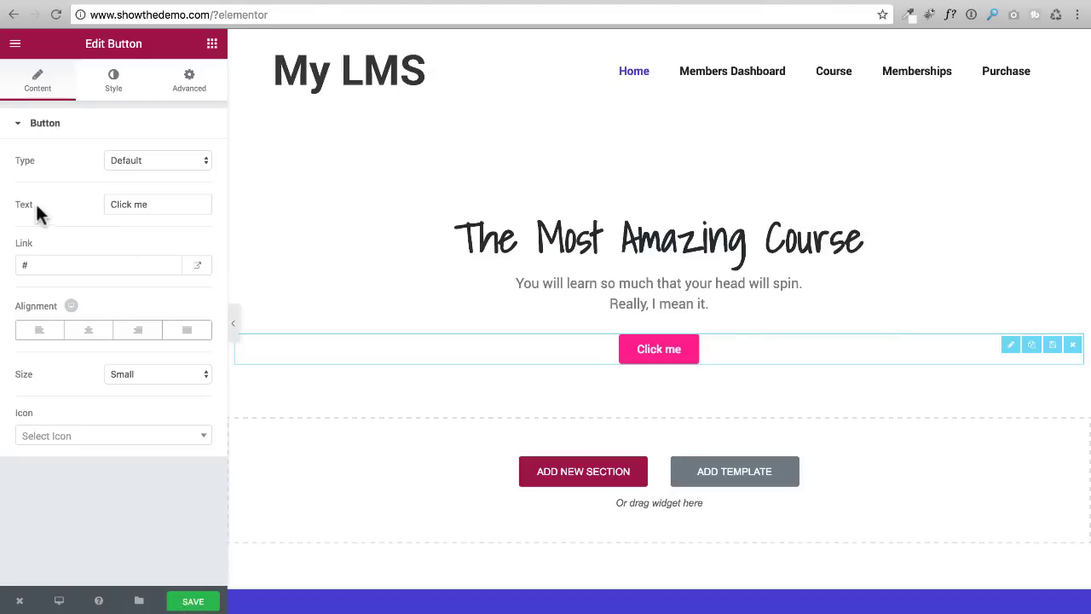
{"action": "left_click_drag", "start_coordinate": [160, 207], "coordinate": [73, 204]}
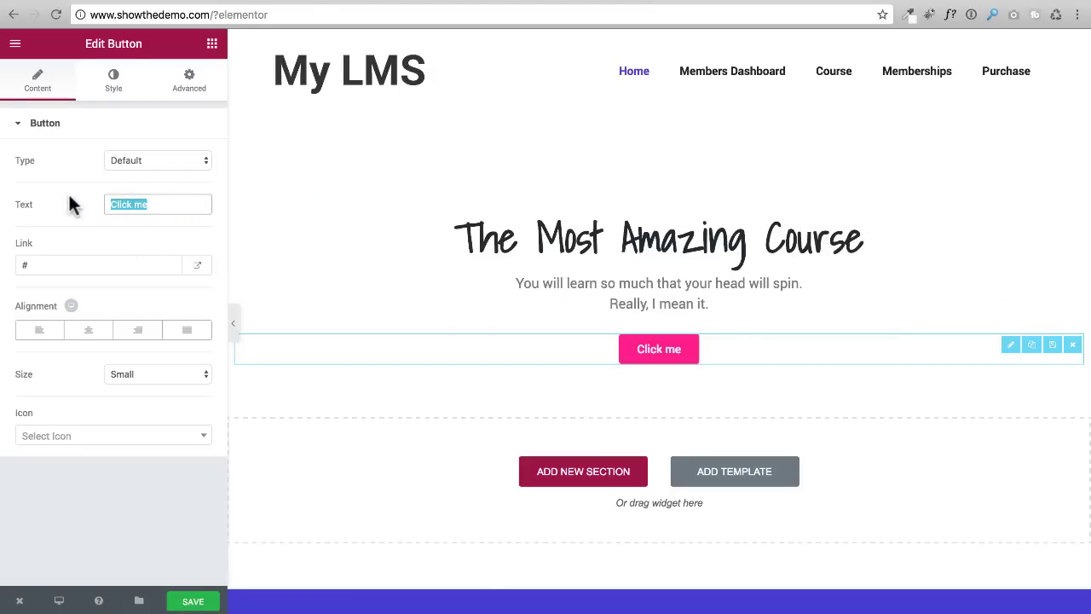
{"action": "type", "text": "Get Started"}
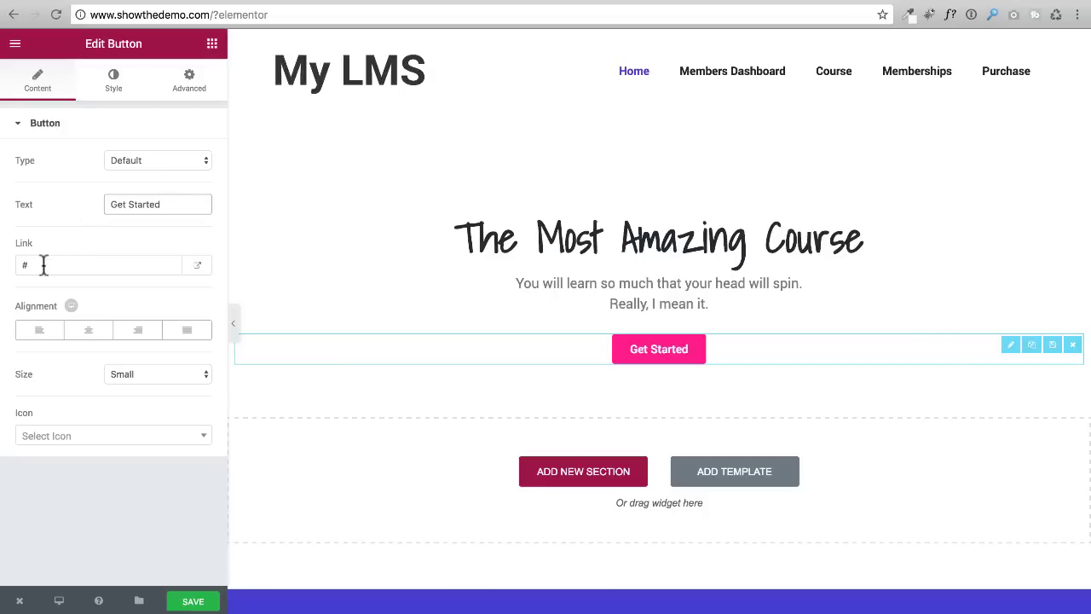
{"action": "left_click_drag", "start_coordinate": [38, 264], "coordinate": [19, 264]}
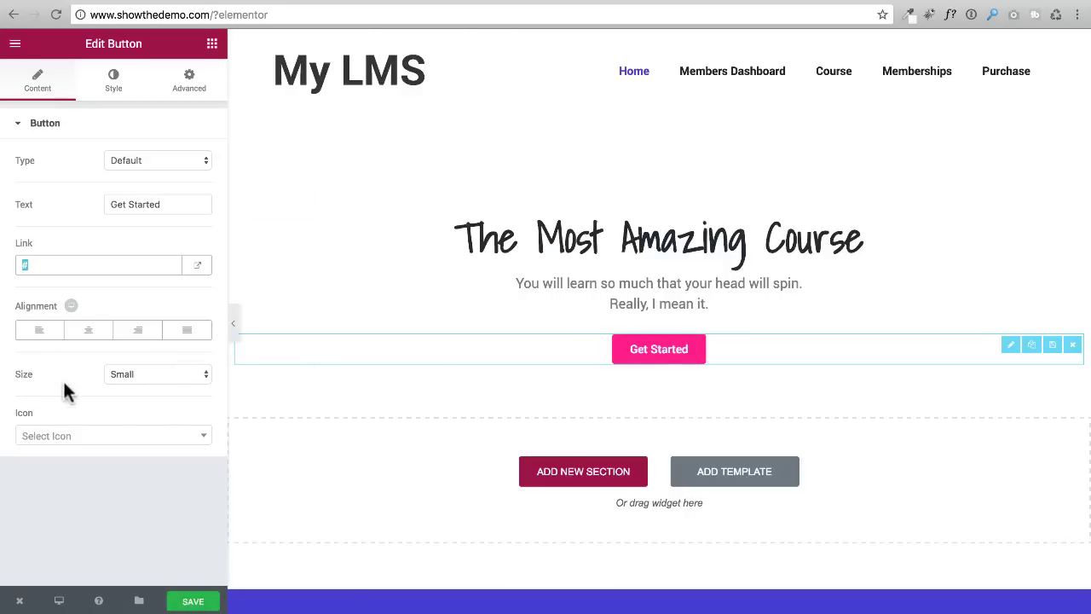
{"action": "left_click", "coordinate": [143, 372]}
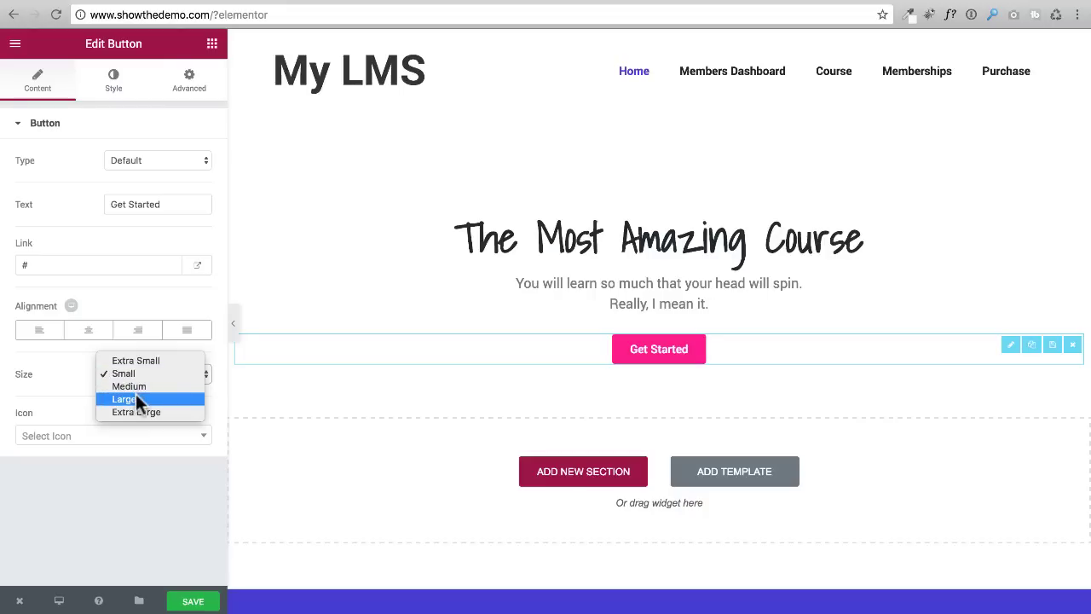
{"action": "left_click", "coordinate": [136, 398]}
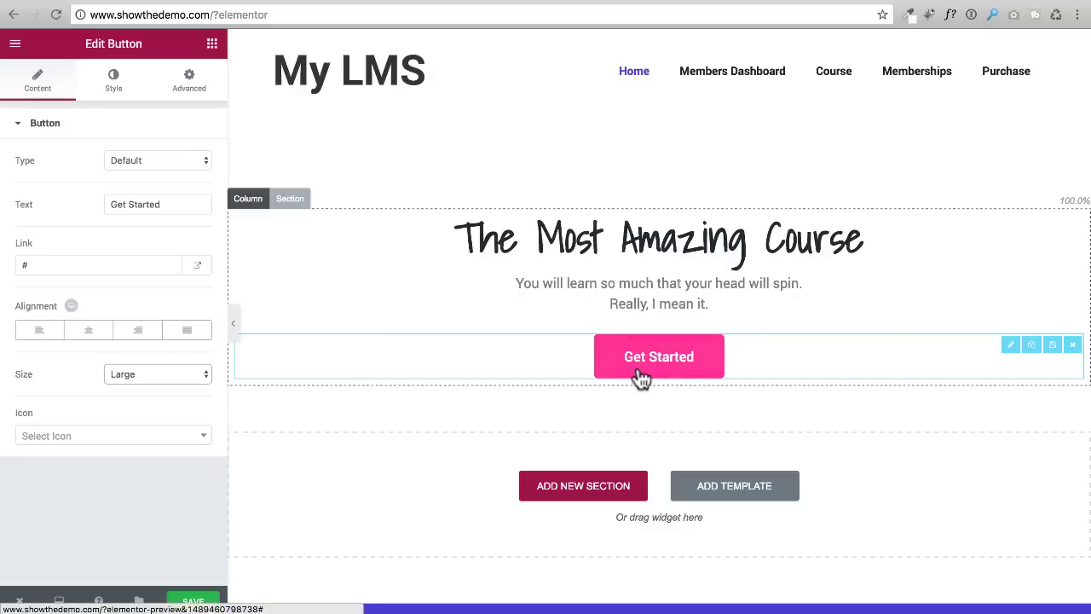
Step: Turn on custom typography for the "Get Started" button and set its text transform to Uppercase
{"action": "left_click", "coordinate": [123, 79]}
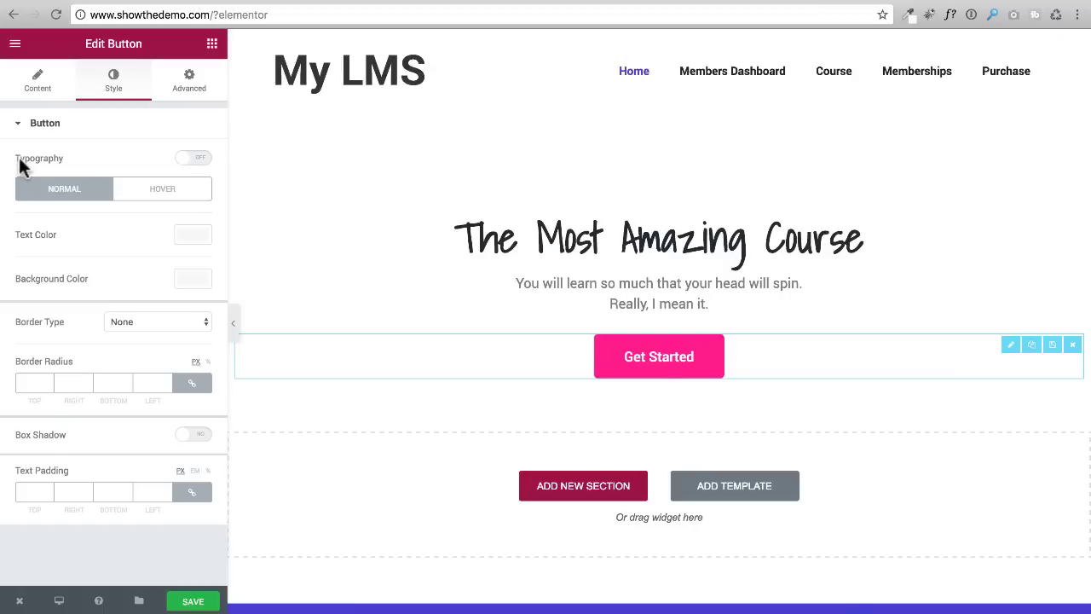
{"action": "left_click", "coordinate": [189, 159]}
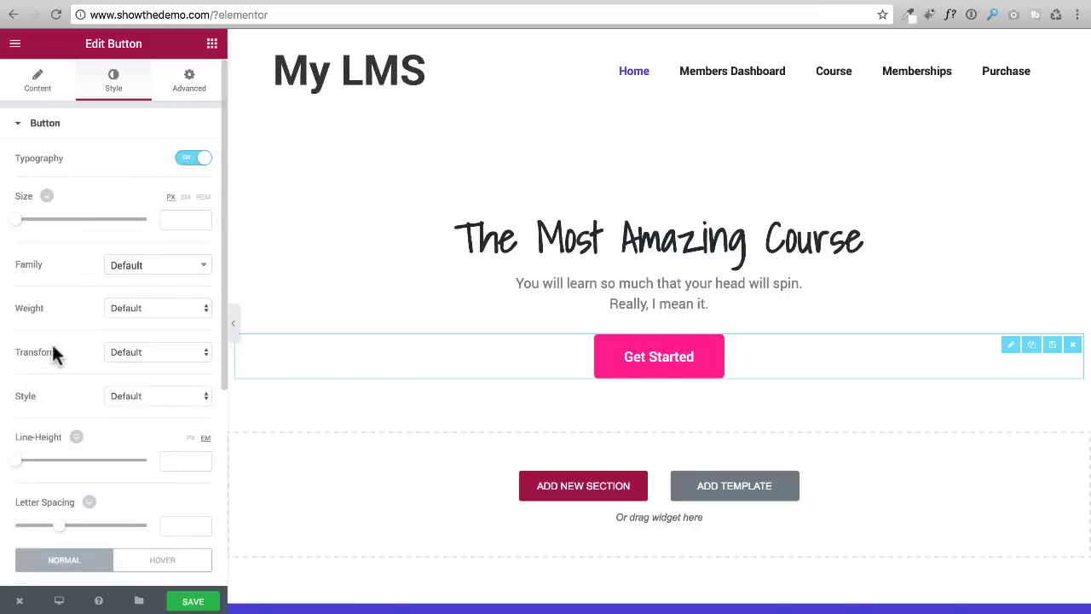
{"action": "left_click", "coordinate": [138, 349]}
{"action": "left_click", "coordinate": [141, 350]}
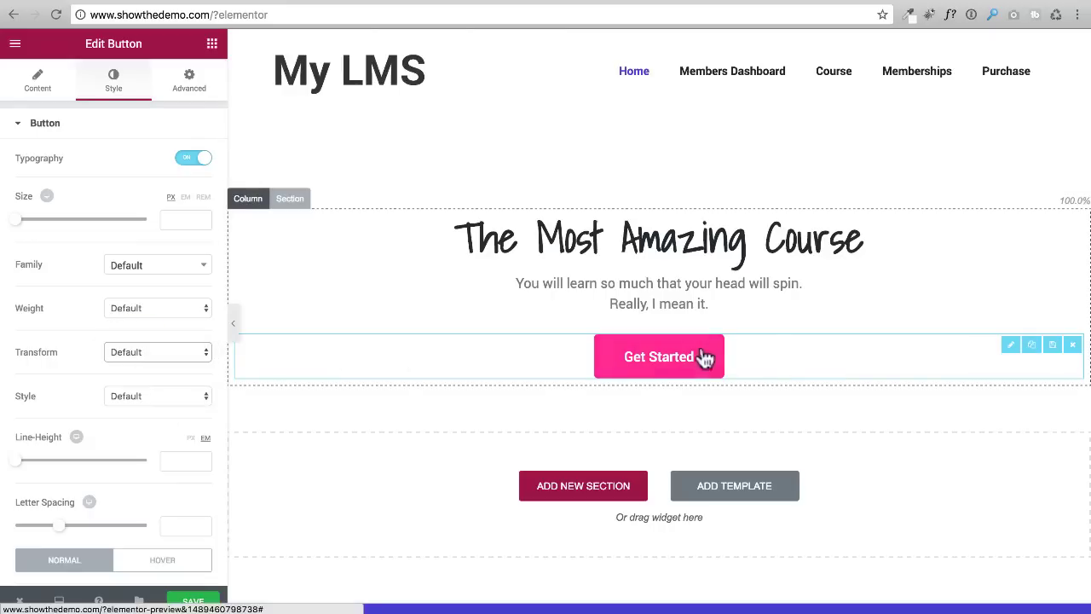
{"action": "left_click", "coordinate": [170, 352]}
{"action": "left_click", "coordinate": [136, 364]}
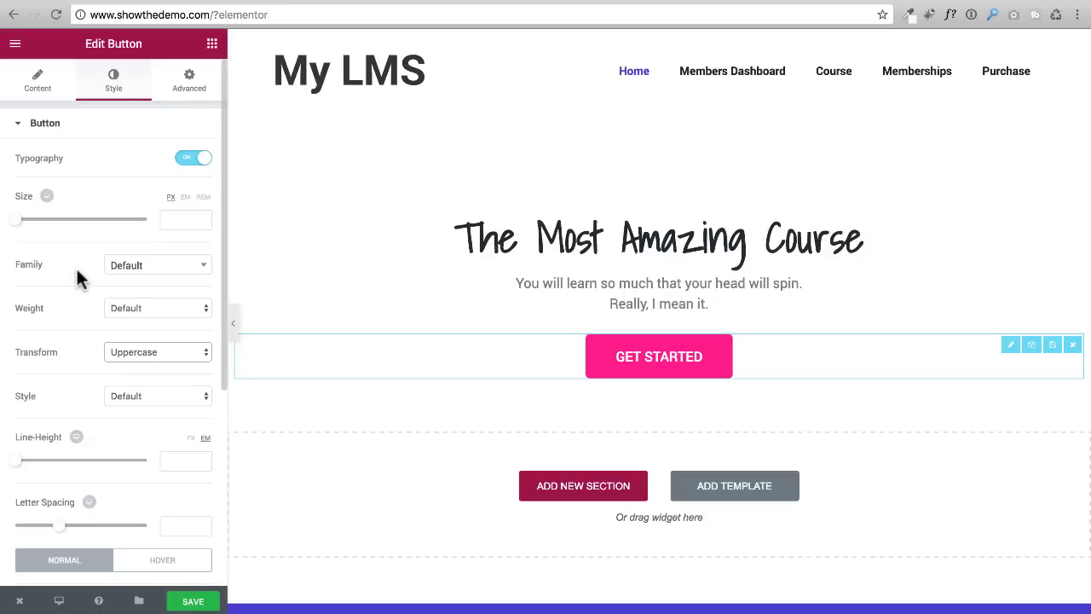
Step: Set the button's hover background color to #4843d2 and preview the hover effect with the editing panel hidden
{"action": "scroll", "coordinate": [86, 254], "scroll_direction": "down", "scroll_amount": 5}
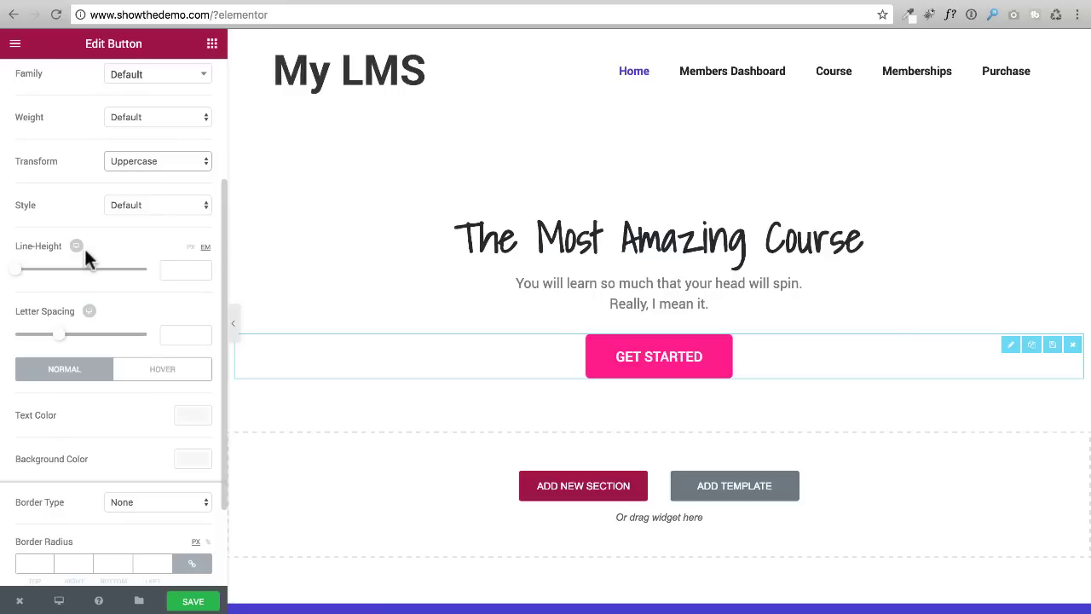
{"action": "scroll", "coordinate": [88, 256], "scroll_direction": "down", "scroll_amount": 3}
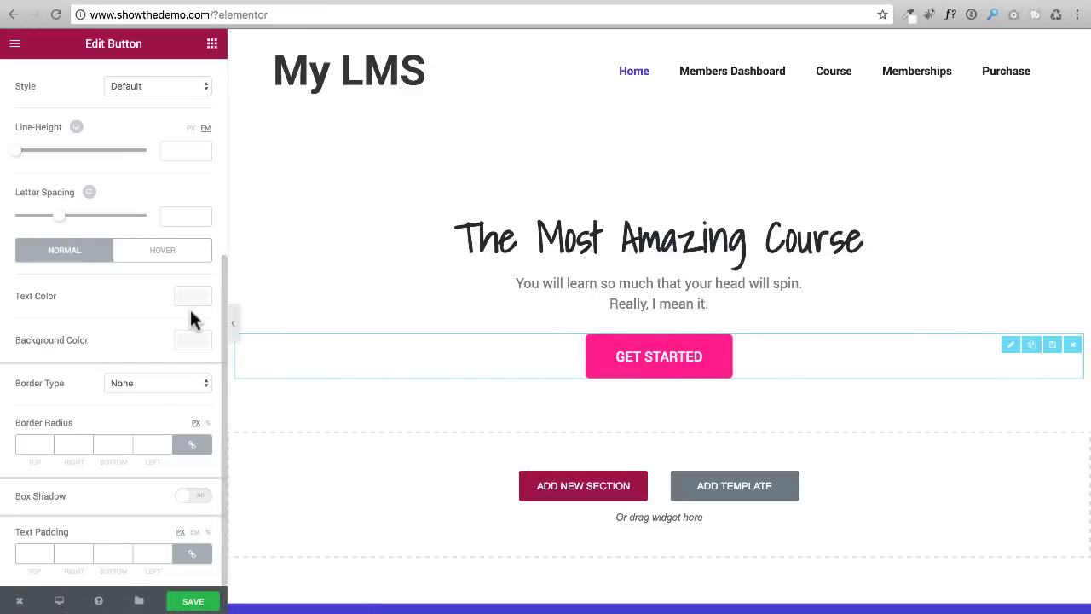
{"action": "left_click", "coordinate": [235, 323]}
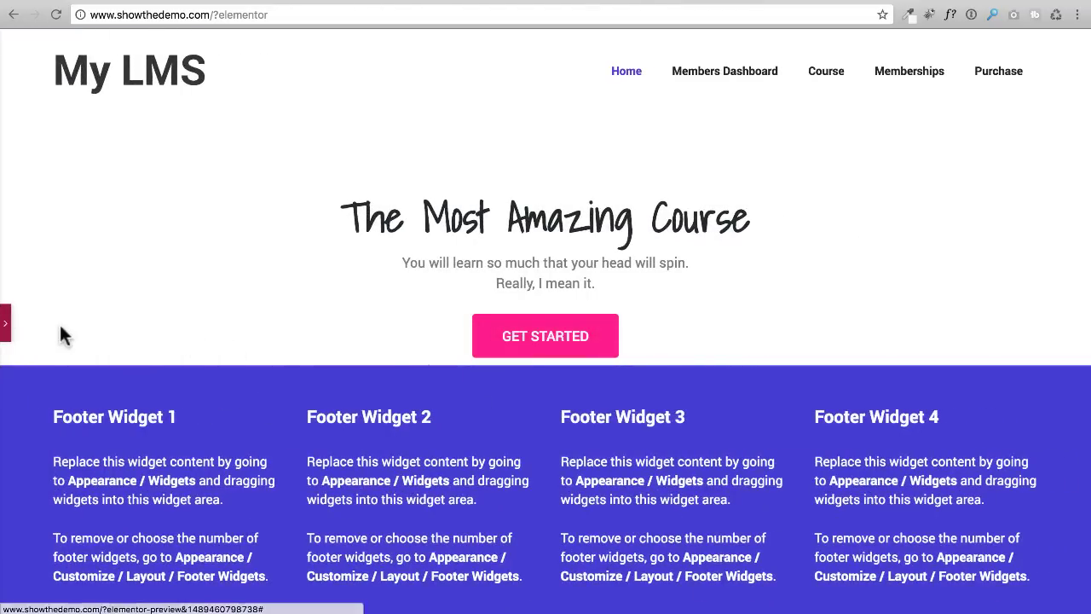
{"action": "left_click", "coordinate": [11, 332]}
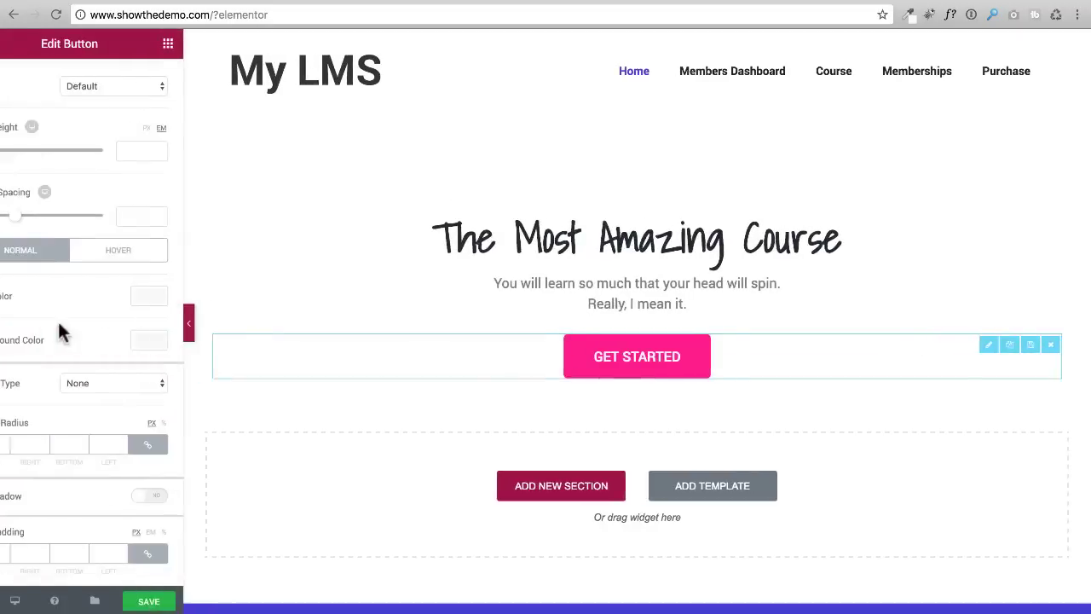
{"action": "left_click", "coordinate": [167, 258]}
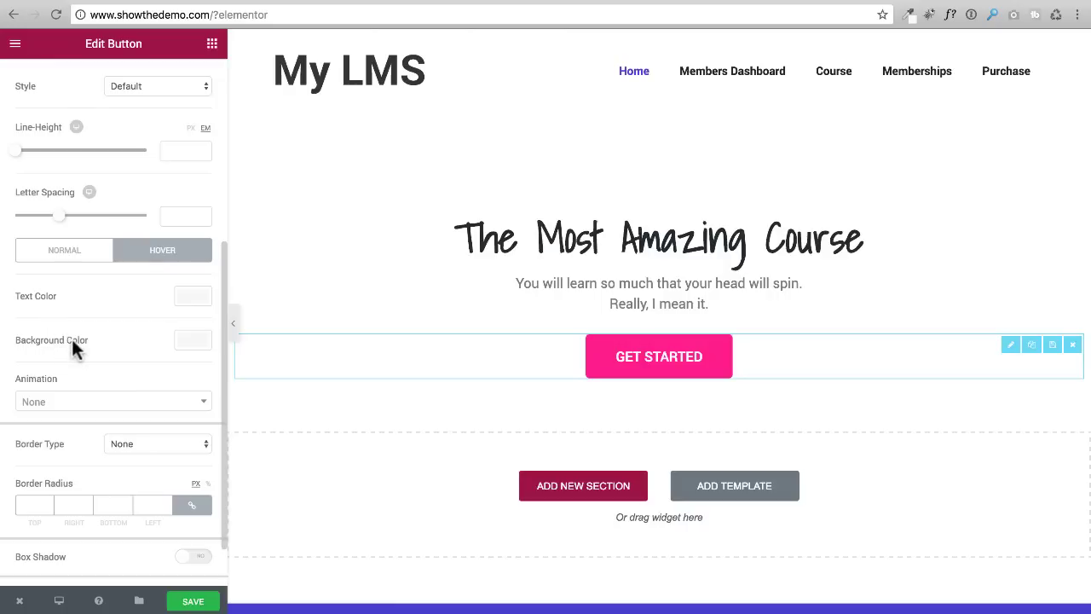
{"action": "left_click", "coordinate": [192, 343]}
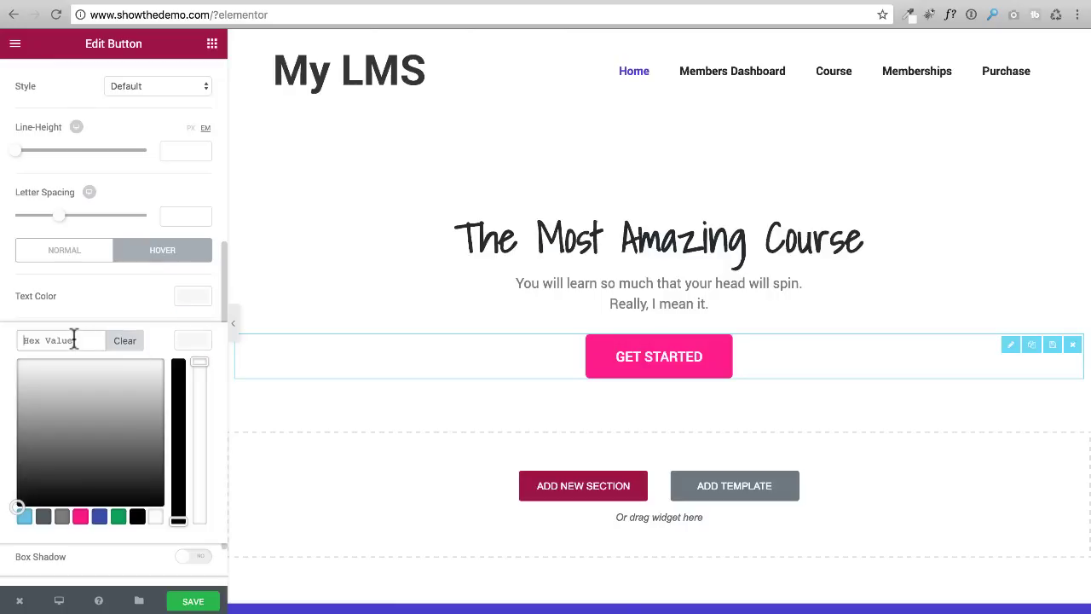
{"action": "type", "text": "#4843d2"}
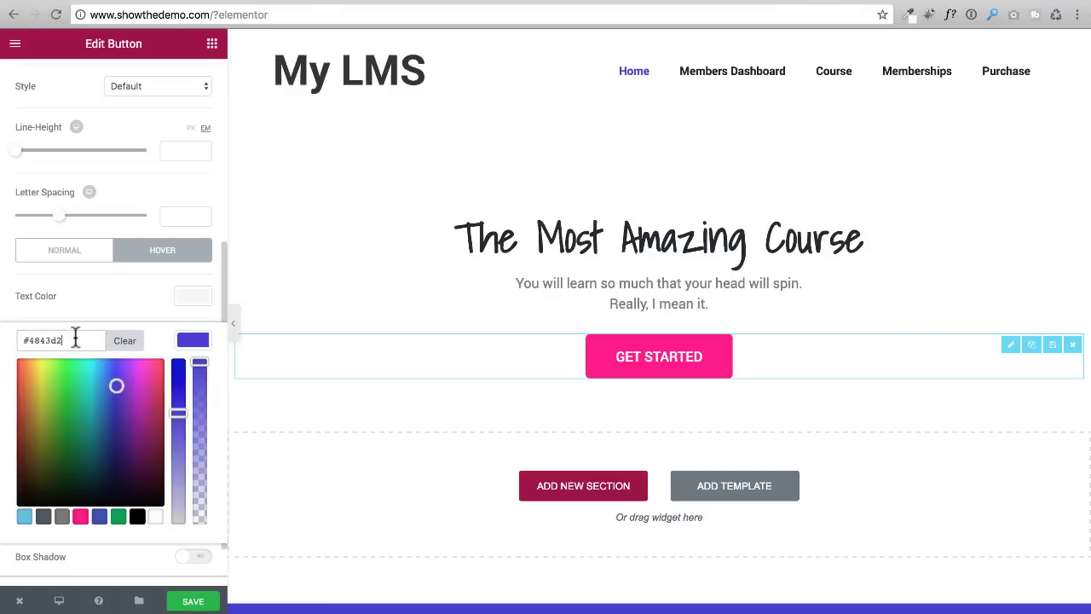
{"action": "left_click", "coordinate": [112, 317]}
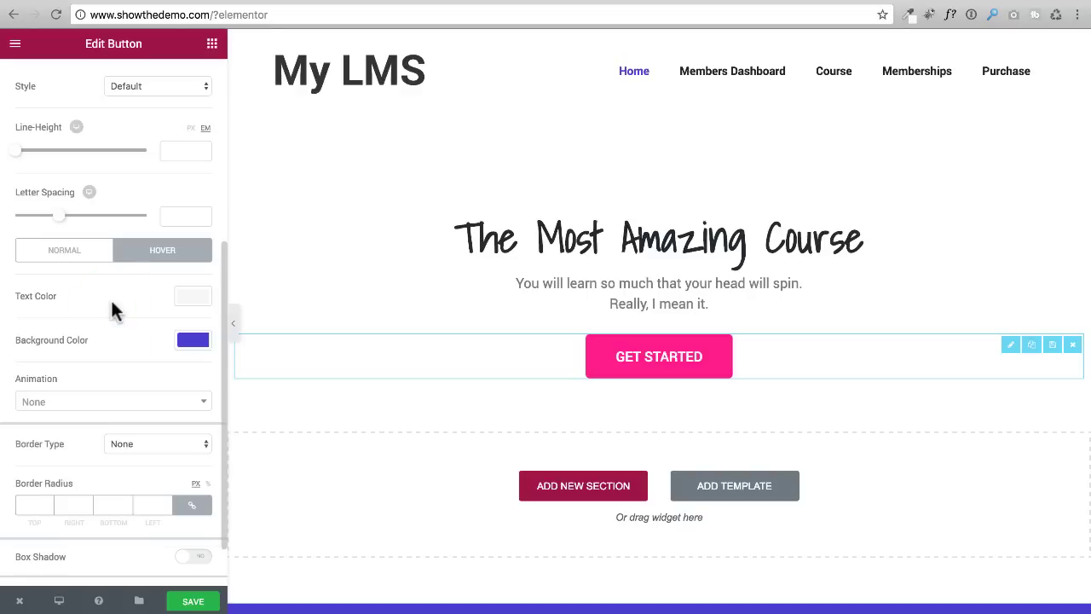
{"action": "left_click", "coordinate": [234, 328]}
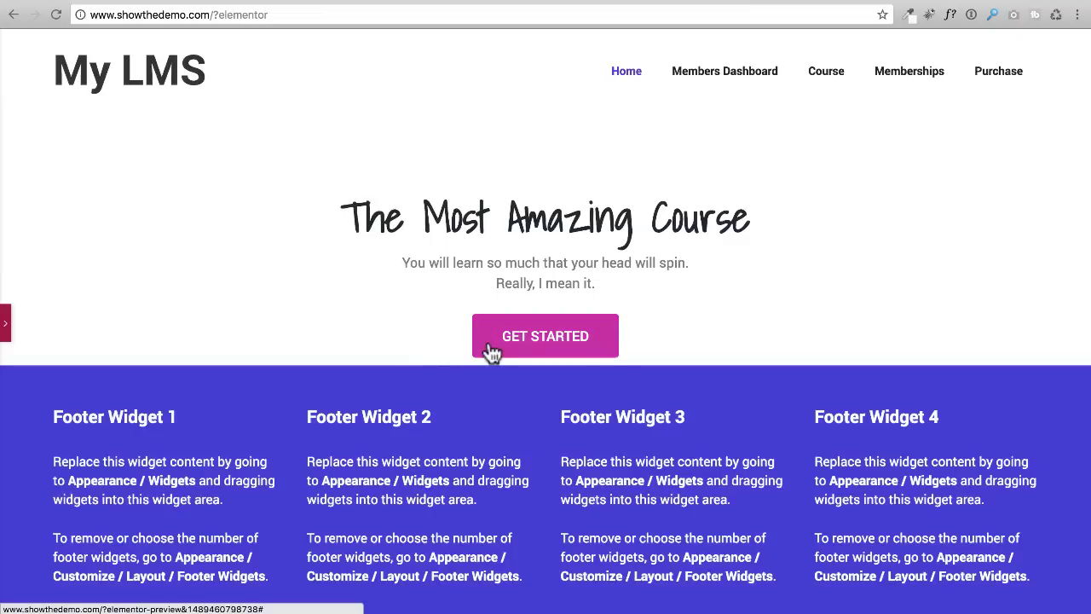
{"action": "left_click", "coordinate": [7, 324]}
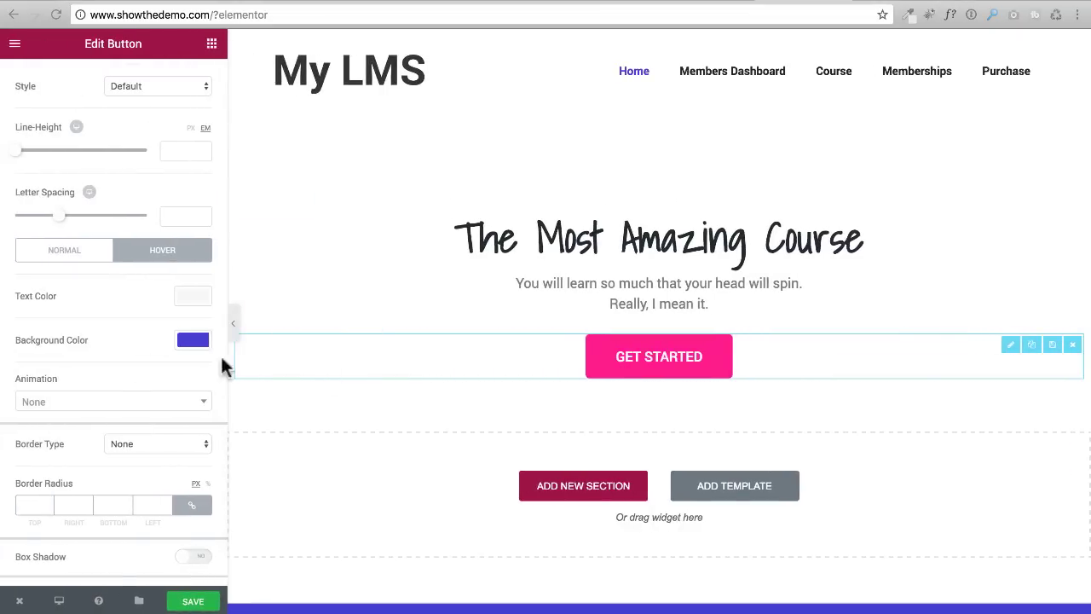
{"action": "left_click", "coordinate": [146, 360]}
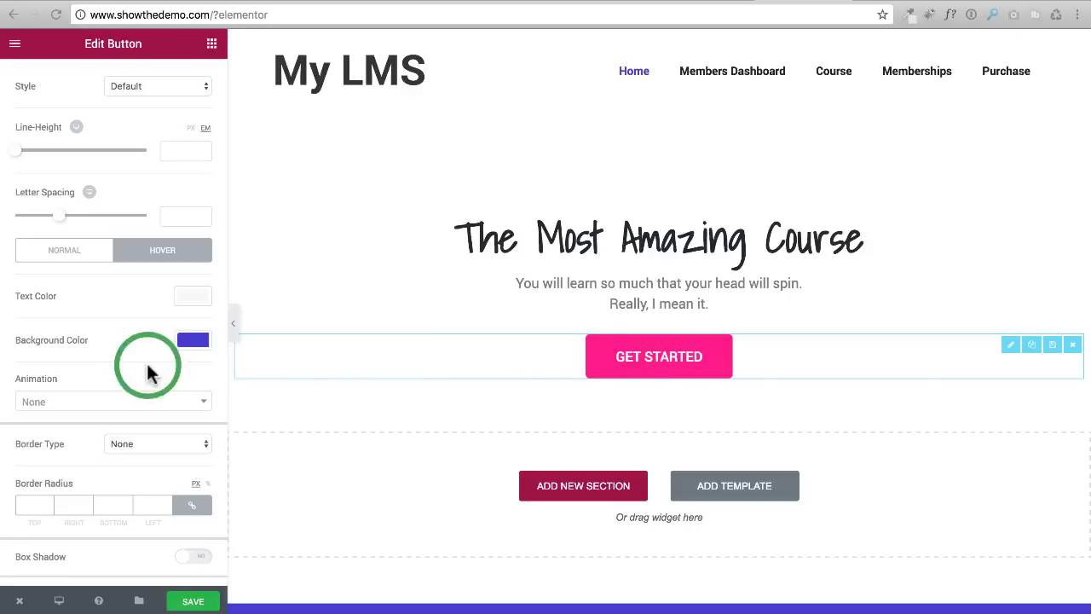
Step: Enable the button's box shadow with a blur of 50 and preview the page without the editing panel
{"action": "left_click", "coordinate": [68, 252]}
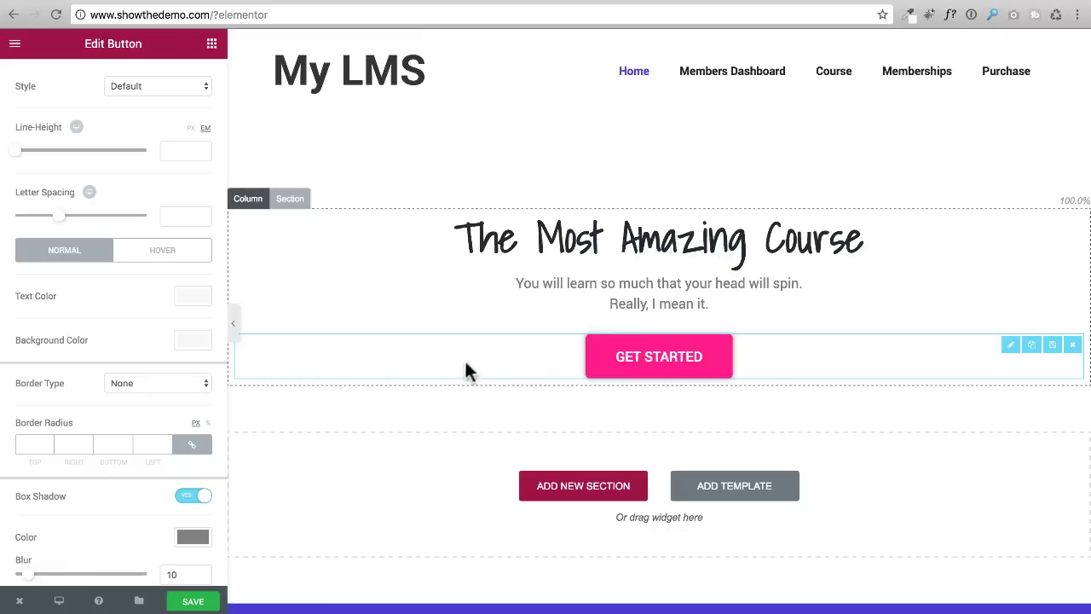
{"action": "left_click", "coordinate": [232, 324]}
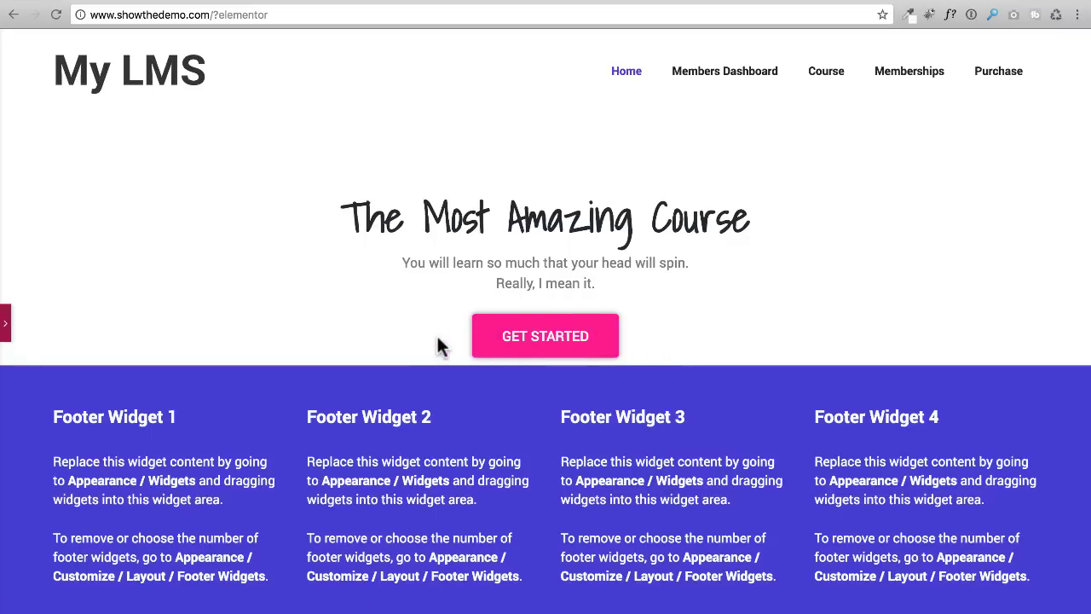
{"action": "left_click", "coordinate": [5, 324]}
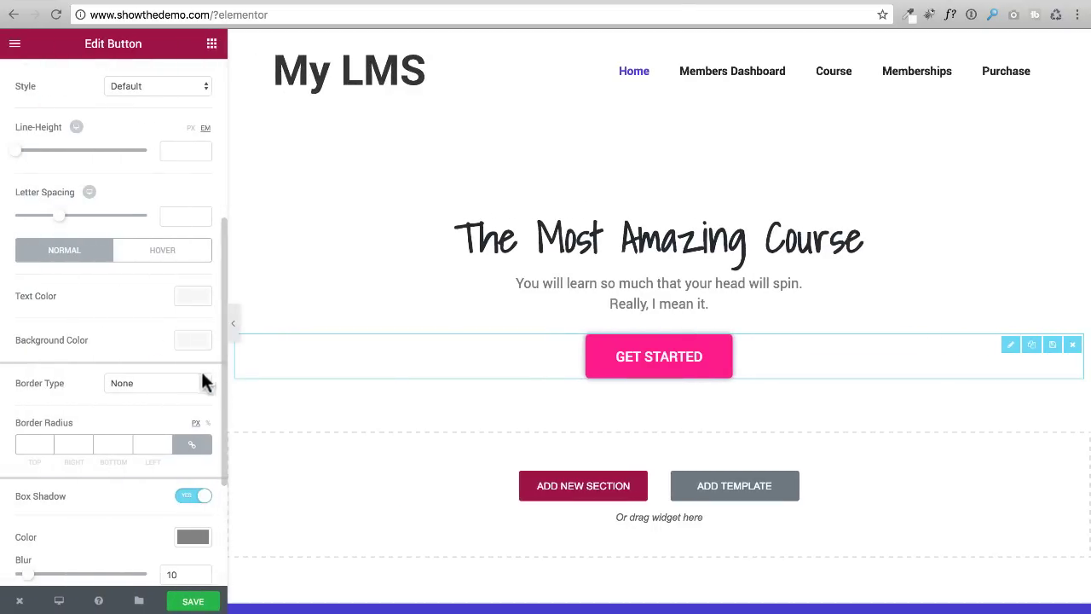
{"action": "scroll", "coordinate": [141, 329], "scroll_direction": "down", "scroll_amount": 5}
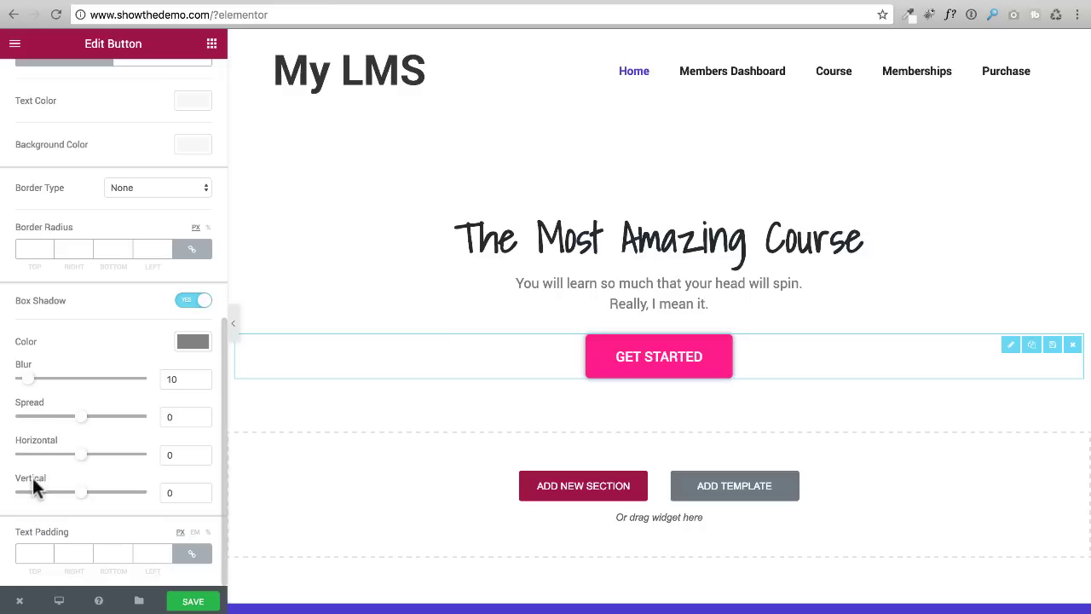
{"action": "left_click_drag", "start_coordinate": [30, 385], "coordinate": [82, 383]}
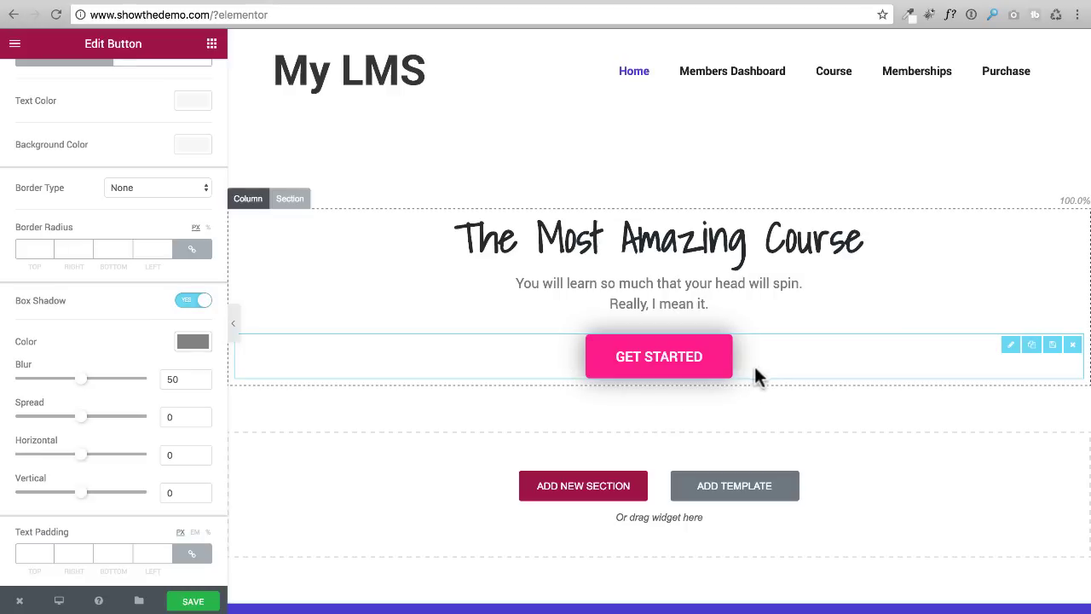
{"action": "left_click", "coordinate": [236, 327]}
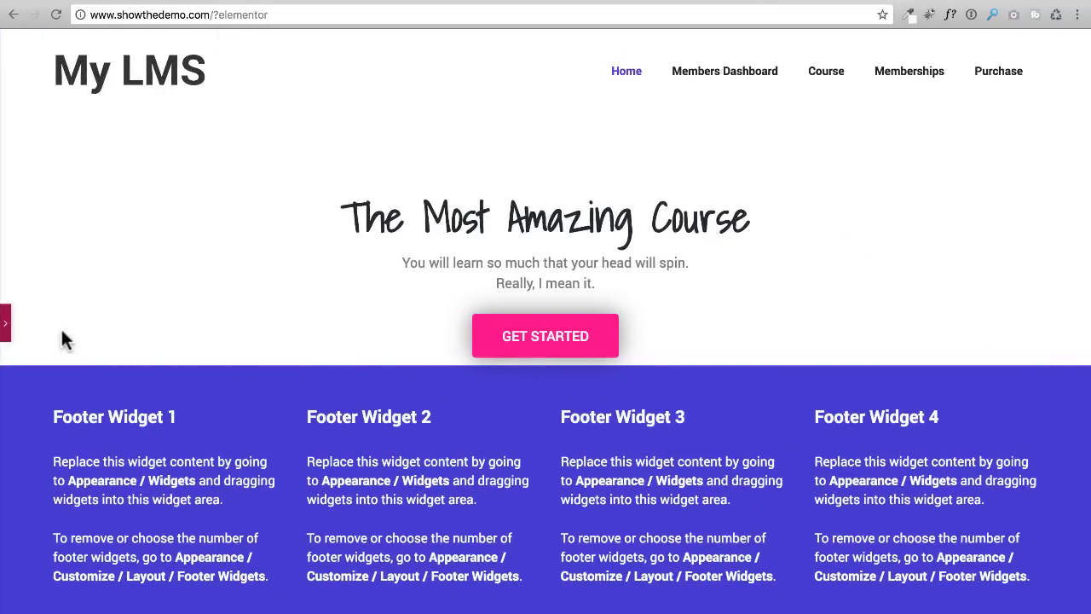
{"action": "left_click", "coordinate": [5, 326]}
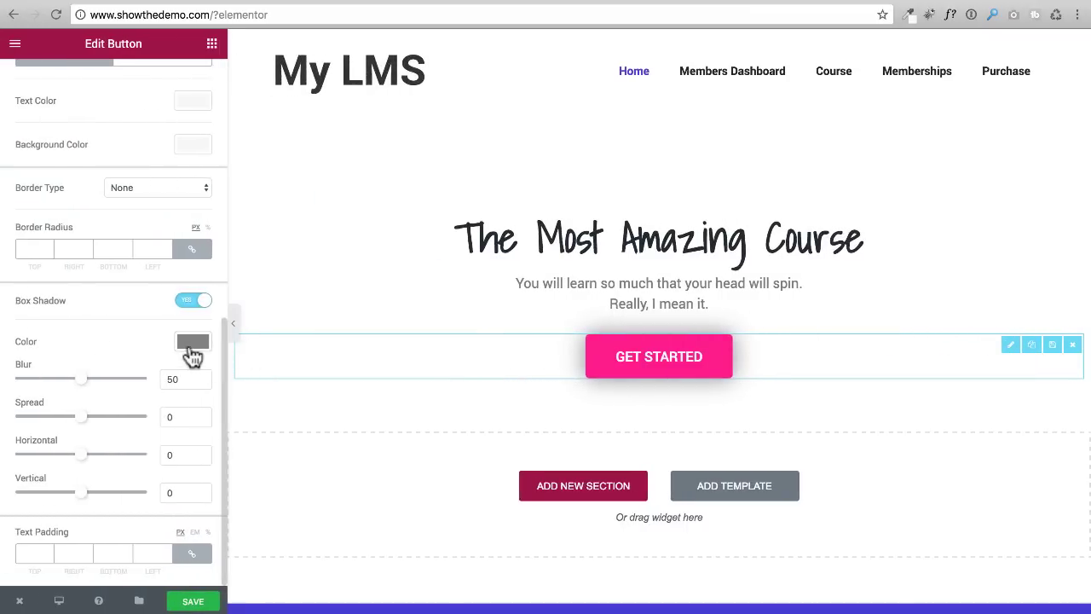
Step: Lower the opacity of the button's black box shadow color to about 0.2 and preview the page without the editing panel
{"action": "left_click", "coordinate": [189, 344]}
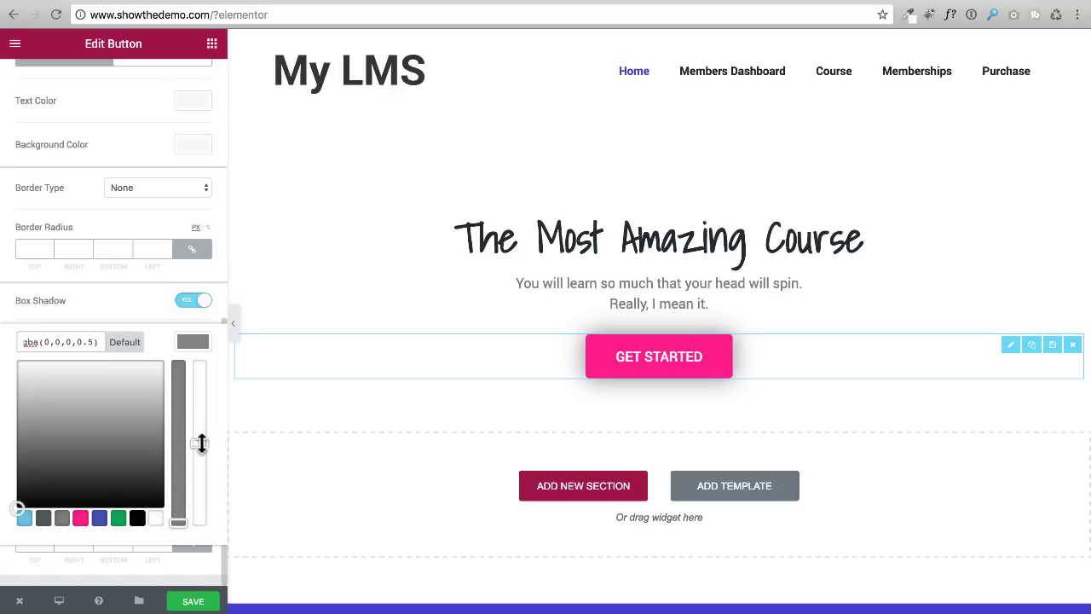
{"action": "left_click_drag", "start_coordinate": [201, 442], "coordinate": [198, 487]}
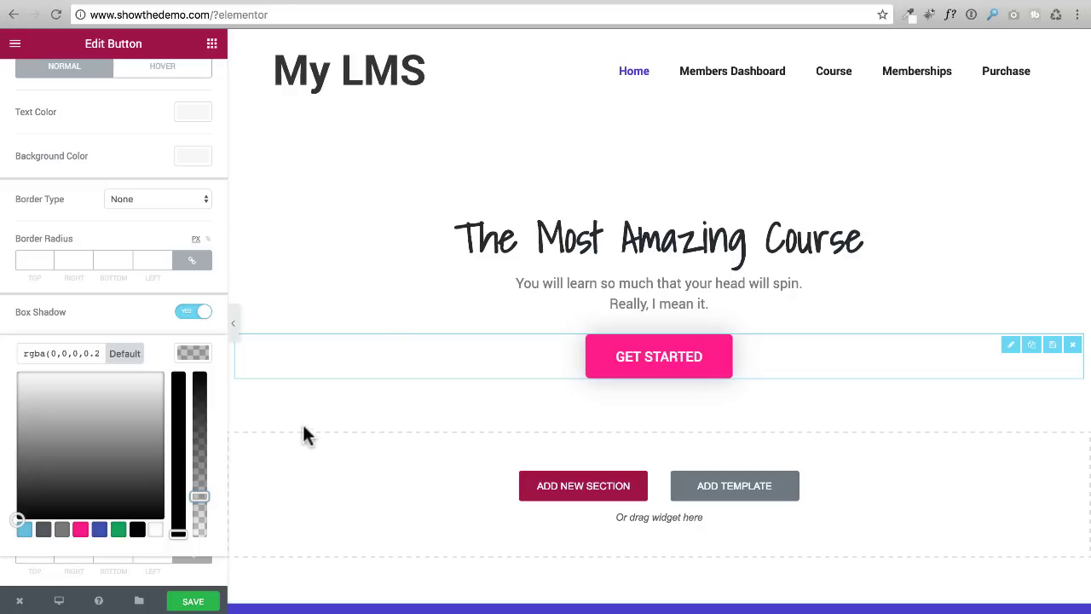
{"action": "left_click", "coordinate": [194, 353]}
{"action": "left_click", "coordinate": [234, 323]}
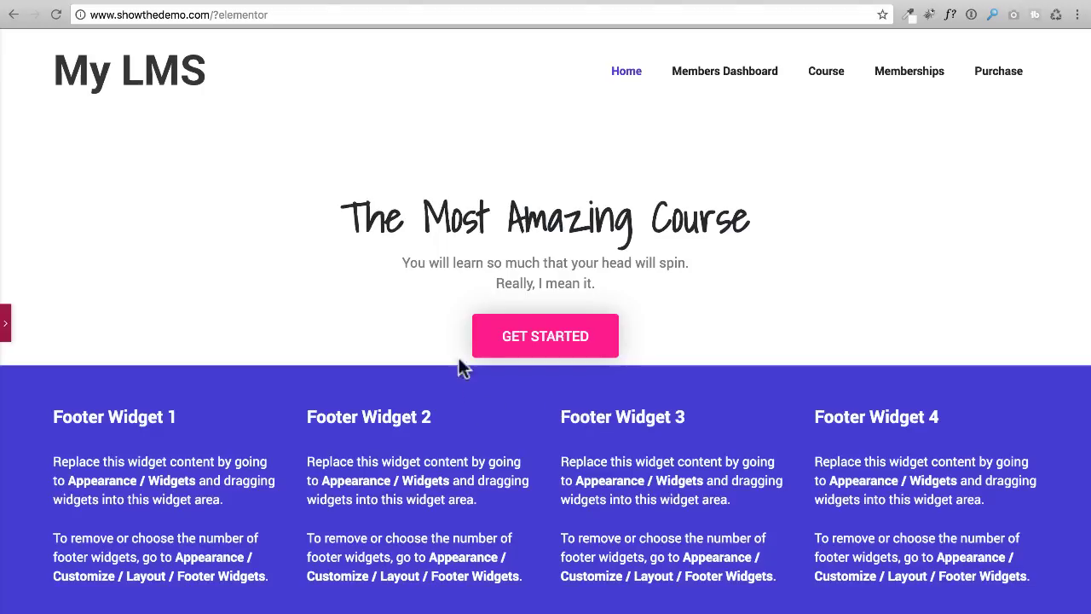
{"action": "left_click", "coordinate": [8, 325]}
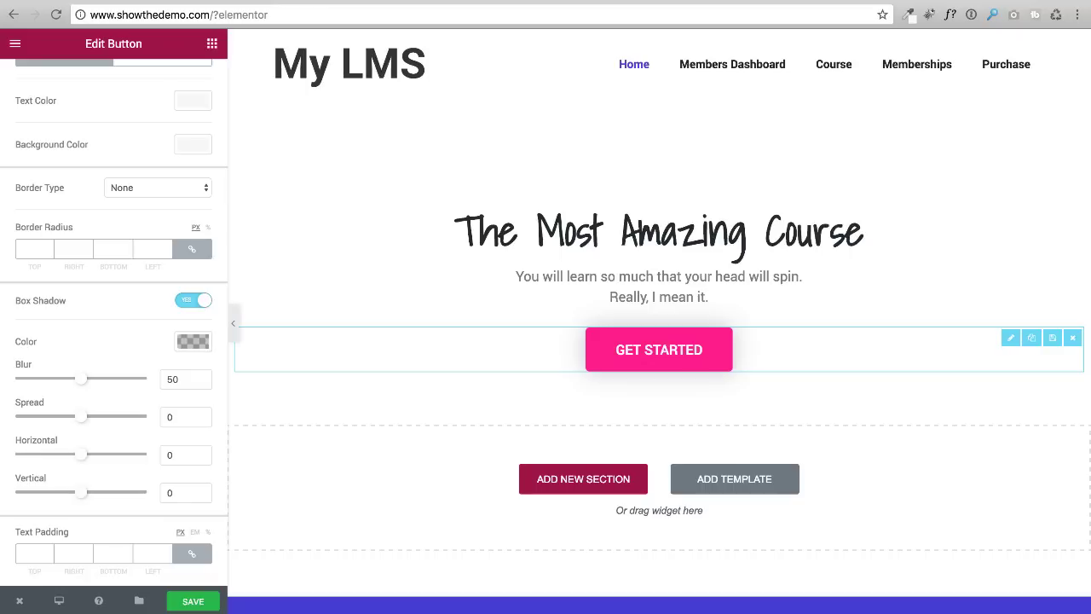
Step: Unlink the button's text padding, set it to 10 top and bottom and 50 right and left, and preview the page
{"action": "left_click", "coordinate": [194, 559]}
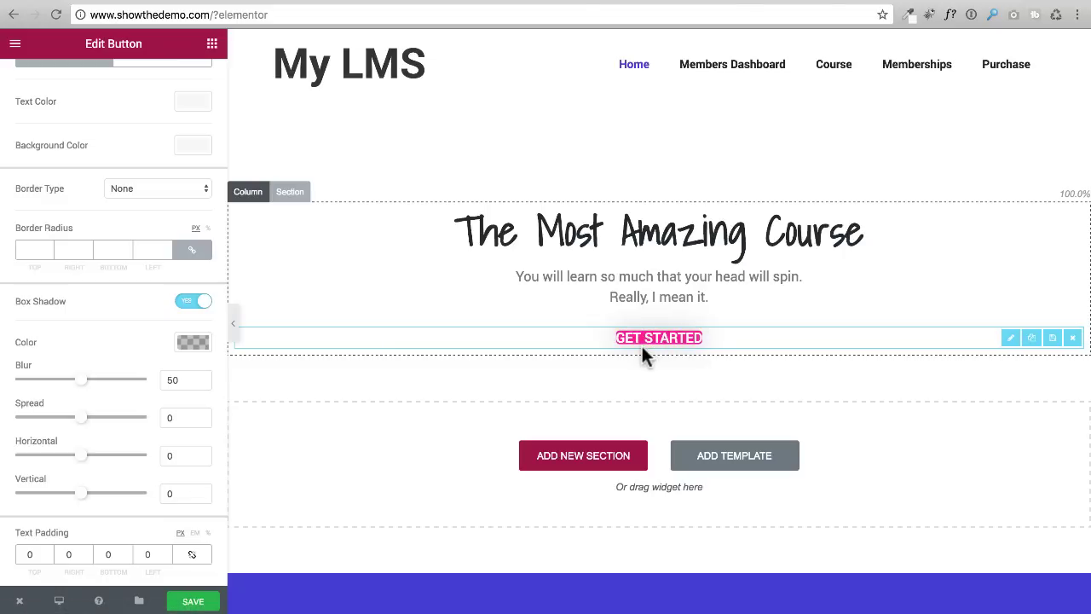
{"action": "double_click", "coordinate": [37, 554]}
{"action": "type", "text": "10"}
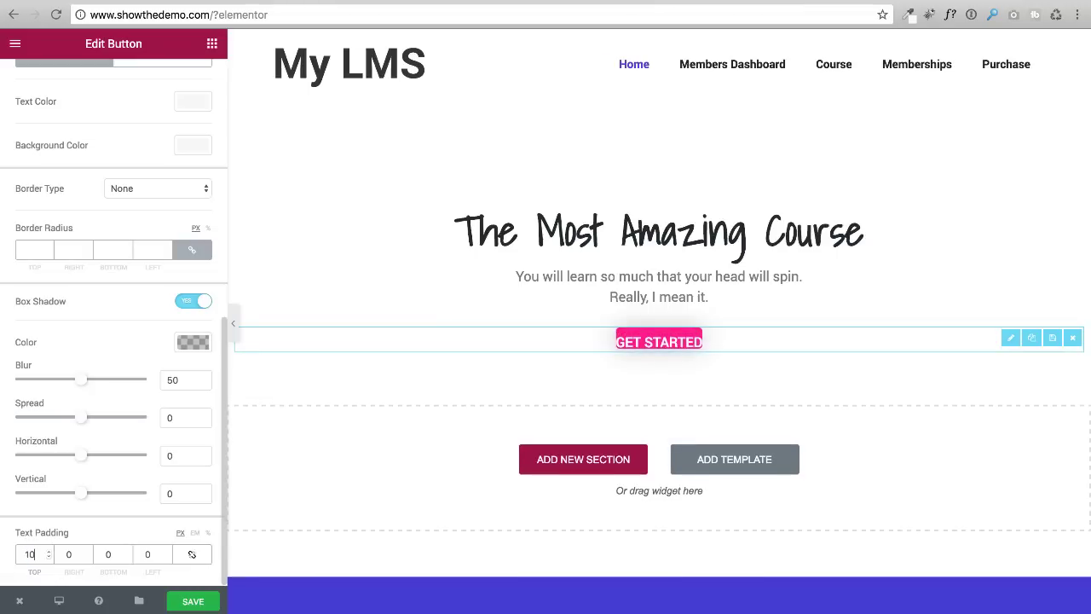
{"action": "double_click", "coordinate": [72, 554]}
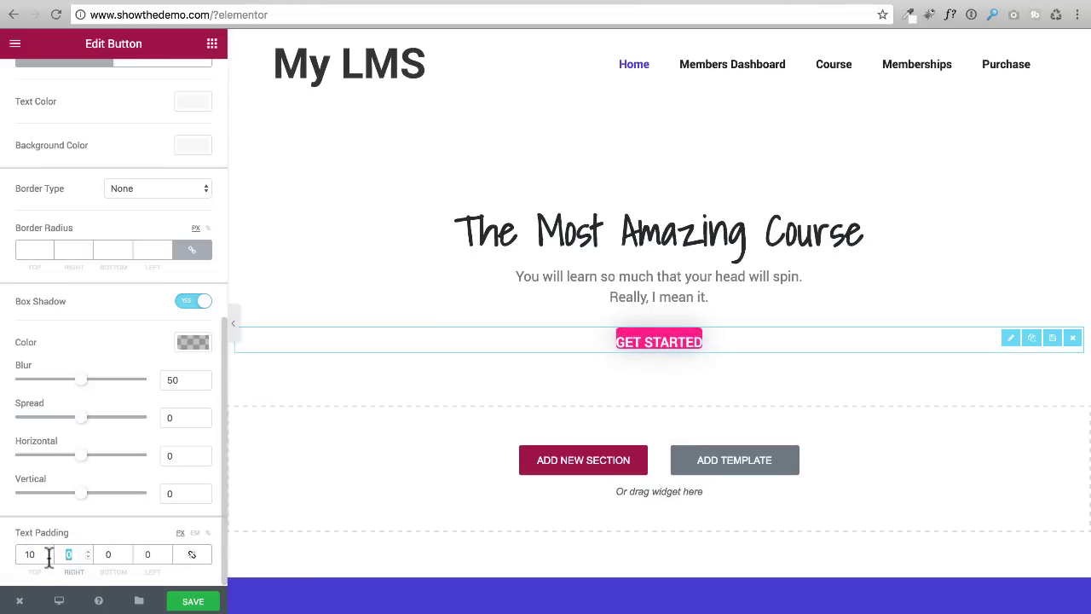
{"action": "type", "text": "50"}
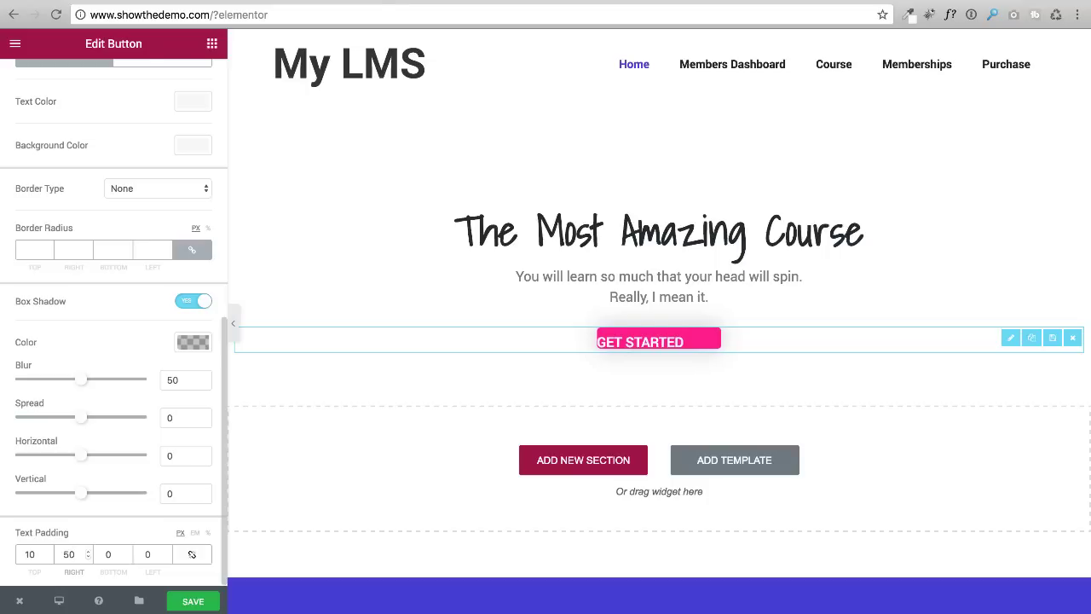
{"action": "double_click", "coordinate": [115, 554]}
{"action": "type", "text": "10"}
{"action": "double_click", "coordinate": [149, 554]}
{"action": "type", "text": "50"}
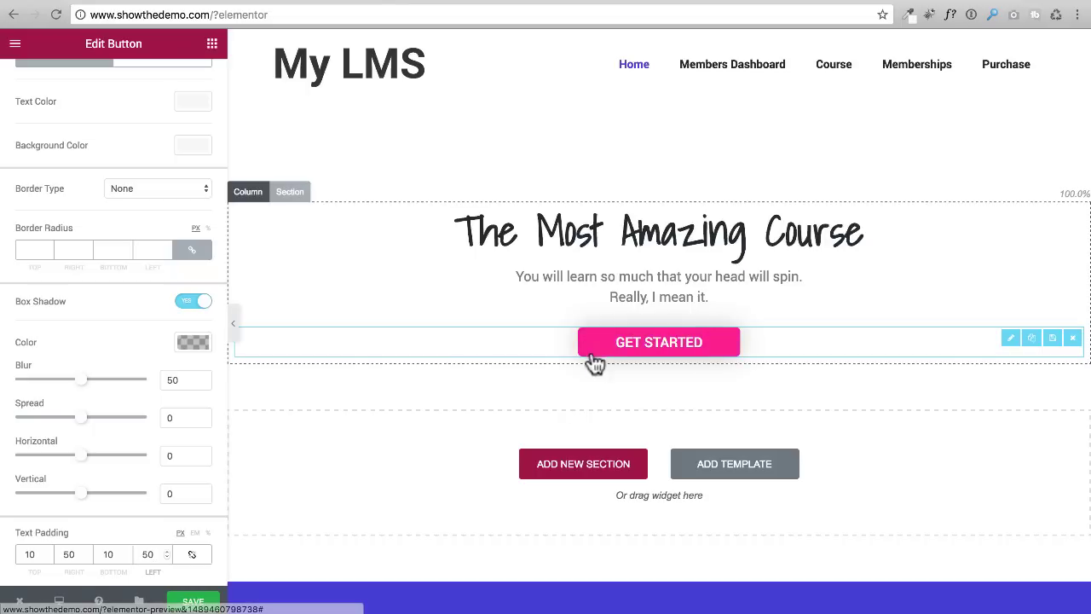
{"action": "left_click", "coordinate": [235, 324]}
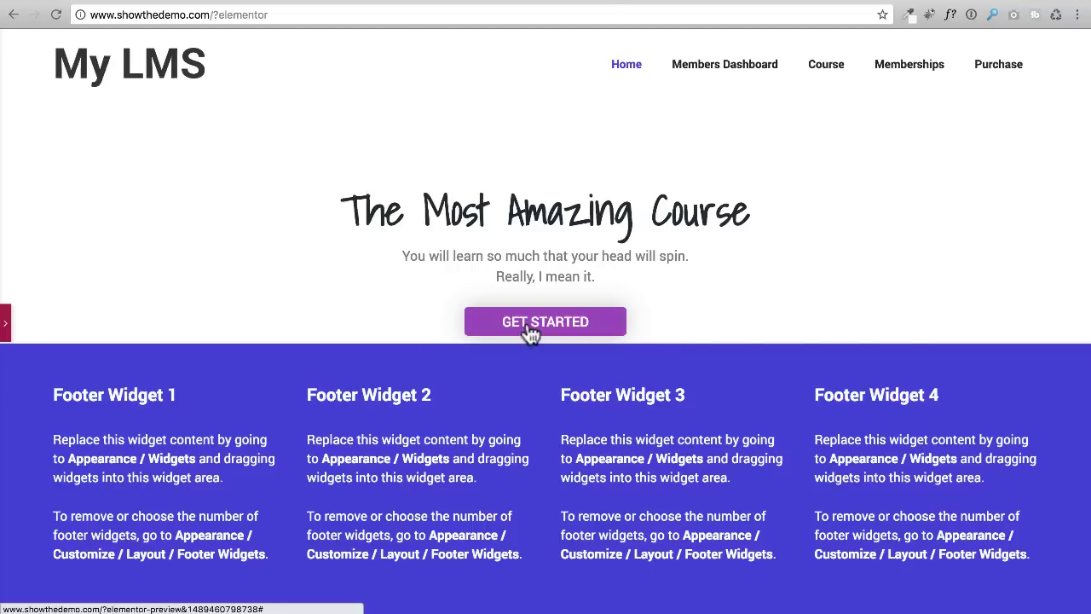
{"action": "left_click", "coordinate": [6, 328]}
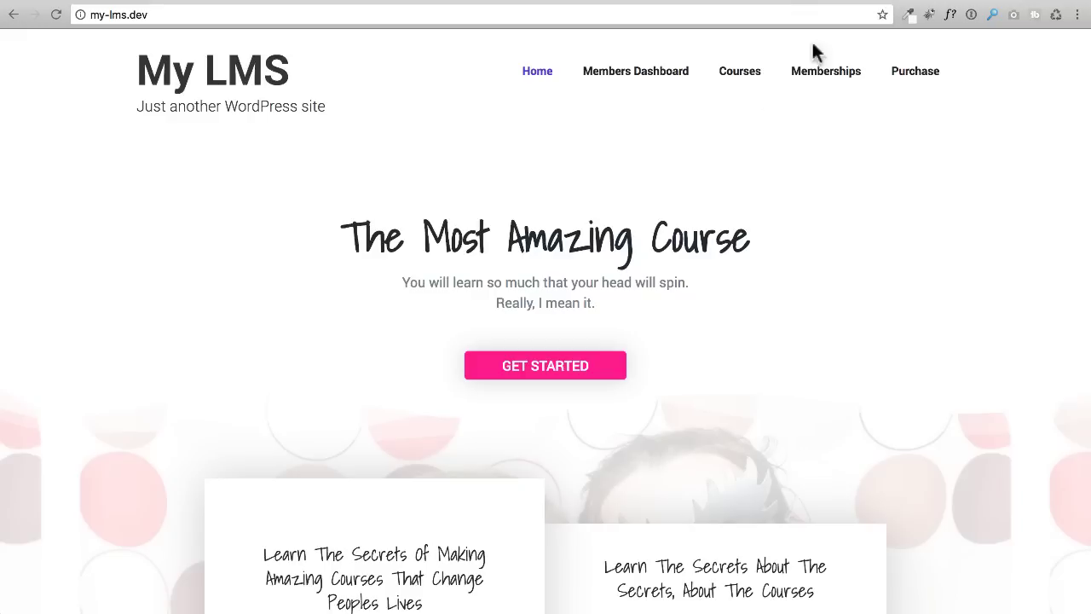
Step: Check the next section of the finished demo page and add a new section with two equal columns below the hero
{"action": "scroll", "coordinate": [608, 171], "scroll_direction": "down", "scroll_amount": 2}
{"action": "scroll", "coordinate": [609, 171], "scroll_direction": "down", "scroll_amount": 5}
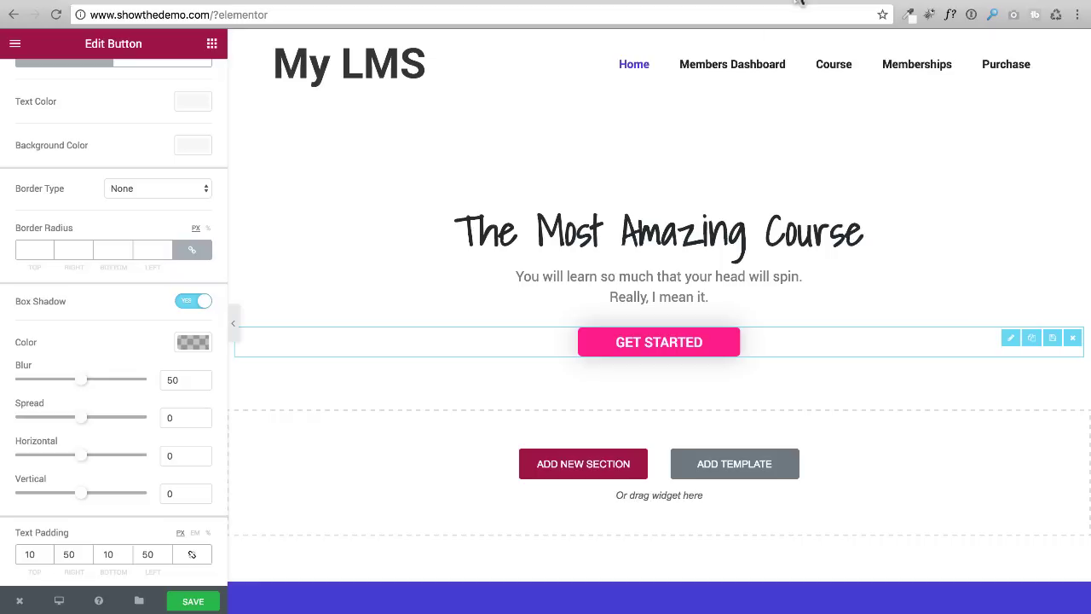
{"action": "left_click", "coordinate": [583, 465]}
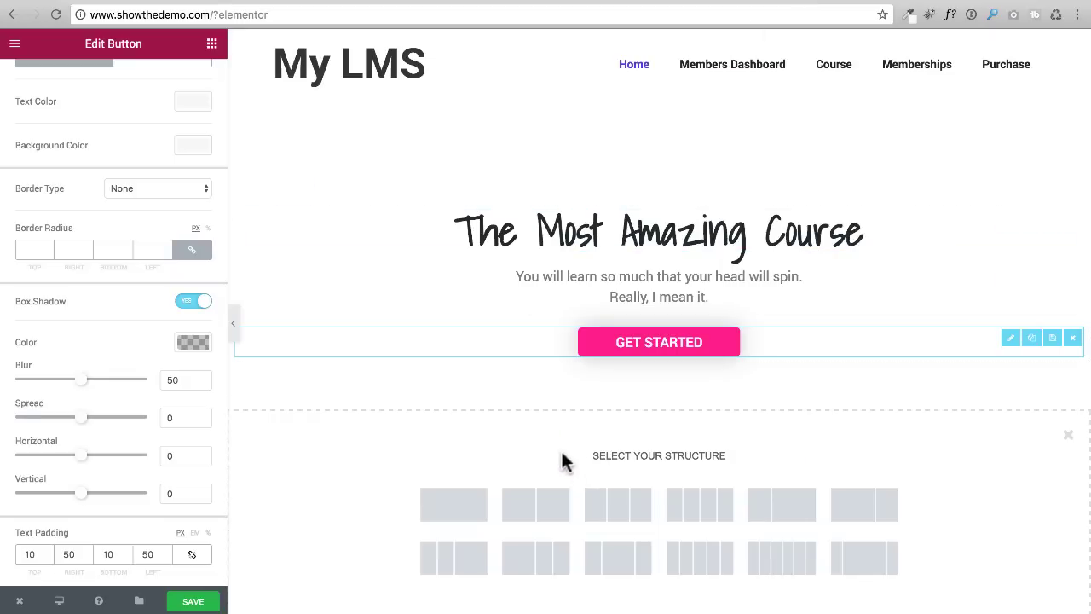
{"action": "scroll", "coordinate": [516, 426], "scroll_direction": "down", "scroll_amount": 5}
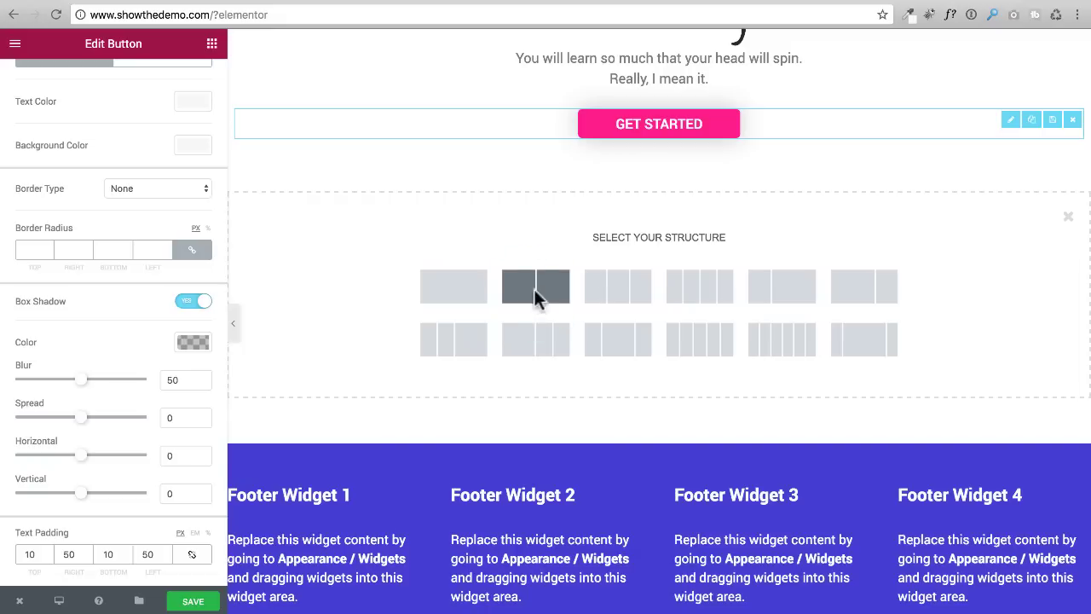
{"action": "left_click", "coordinate": [535, 290]}
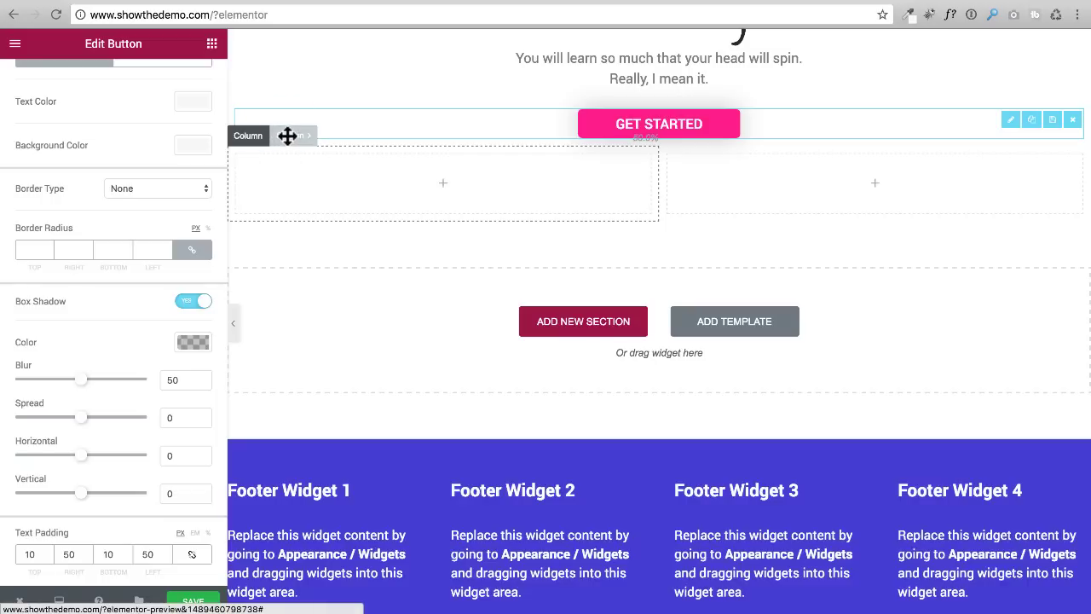
Step: Set the two-column section's boxed content width to 900 and its padding to 140 top and bottom, with 0 at the sides
{"action": "left_click", "coordinate": [287, 135]}
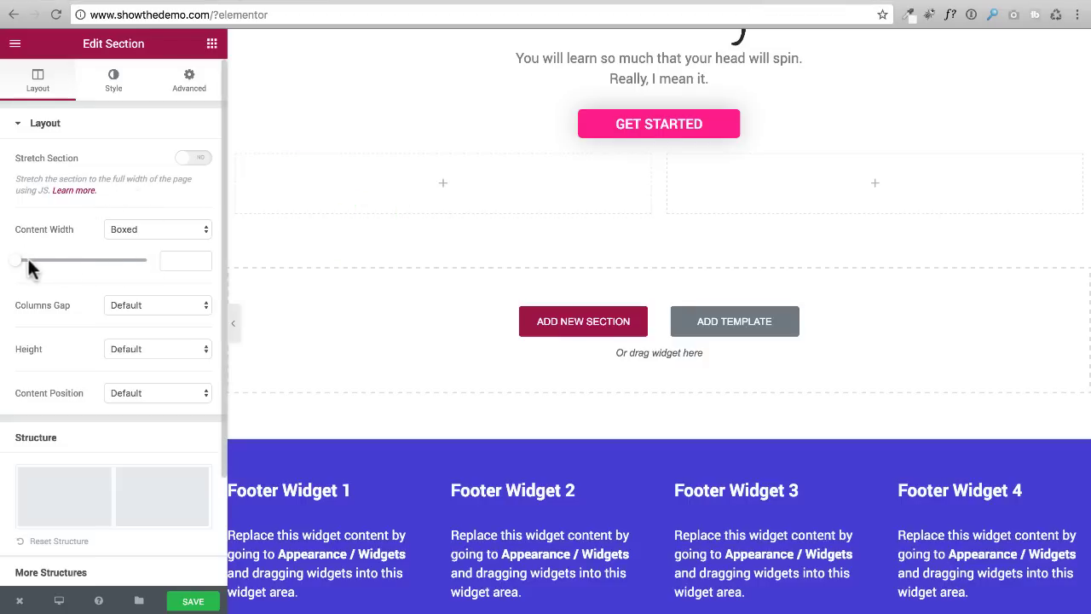
{"action": "left_click_drag", "start_coordinate": [17, 266], "coordinate": [68, 267]}
{"action": "left_click", "coordinate": [202, 263]}
{"action": "left_click", "coordinate": [200, 264]}
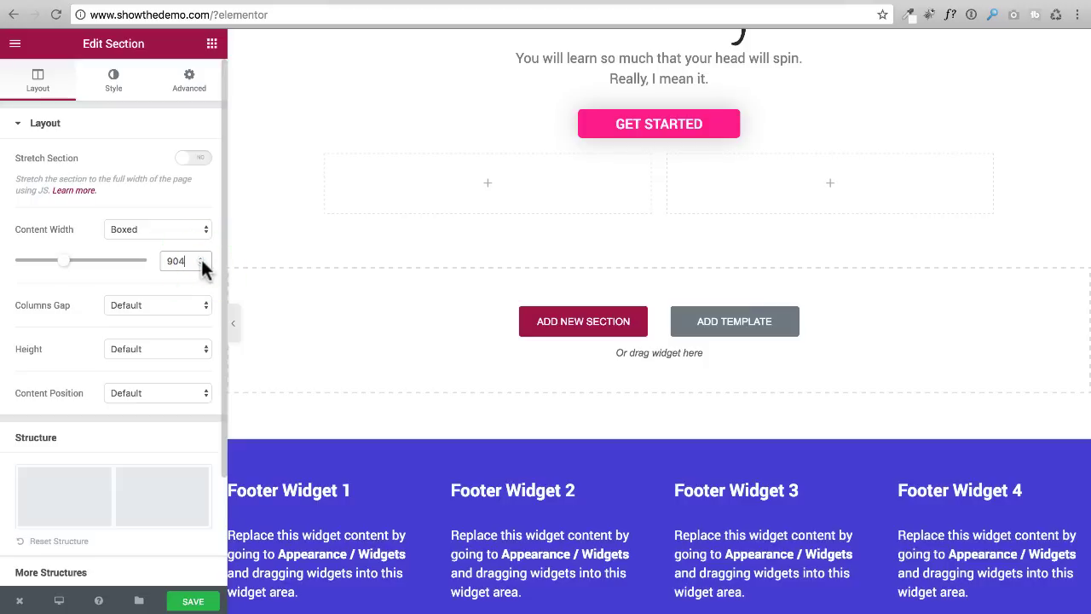
{"action": "left_click", "coordinate": [202, 264]}
{"action": "left_click", "coordinate": [201, 265]}
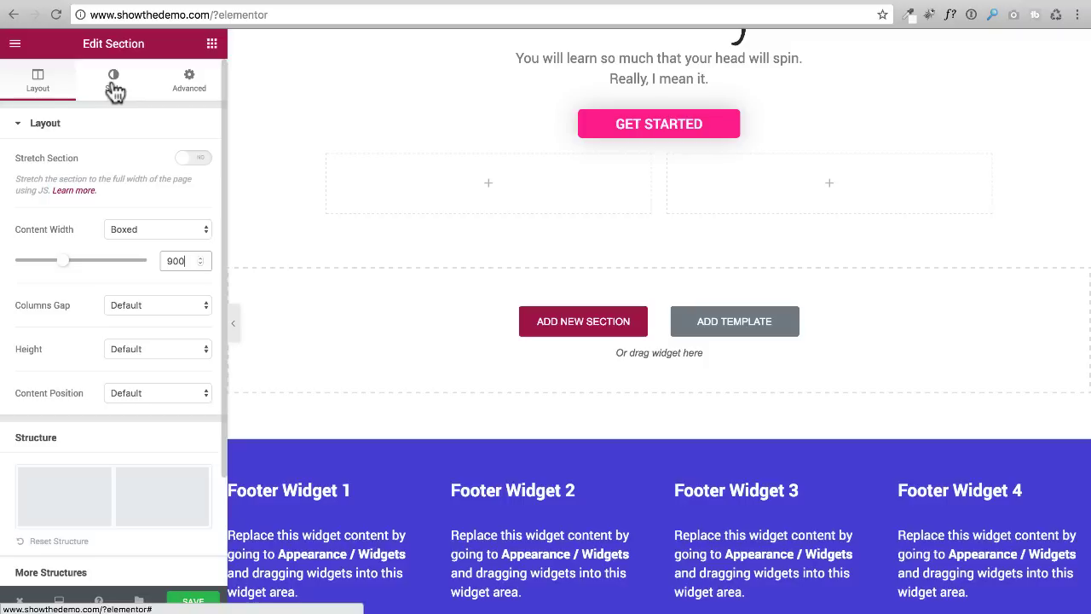
{"action": "left_click", "coordinate": [186, 85]}
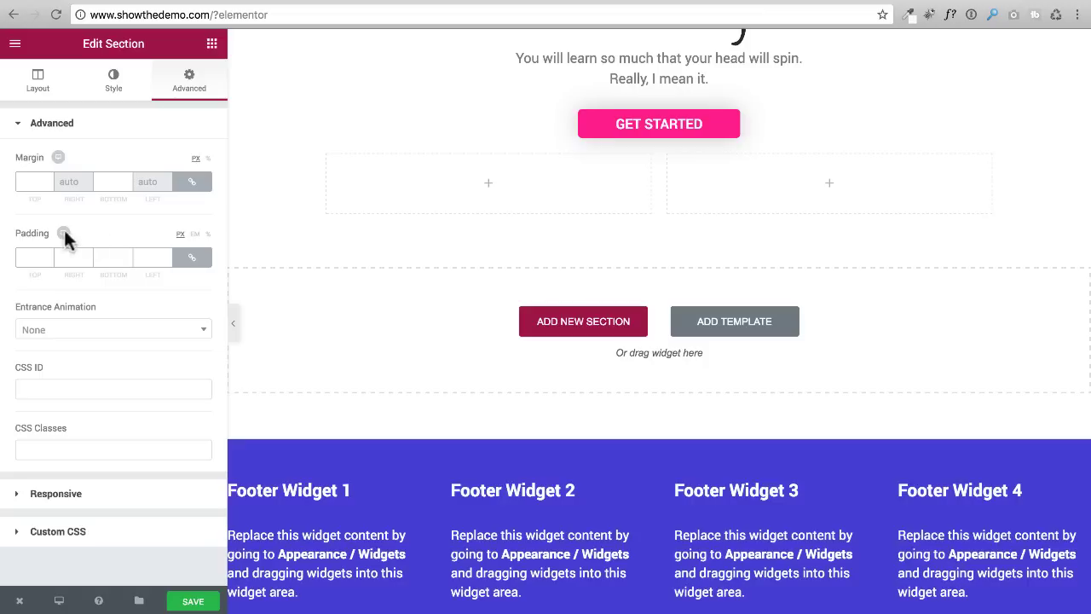
{"action": "left_click", "coordinate": [193, 260]}
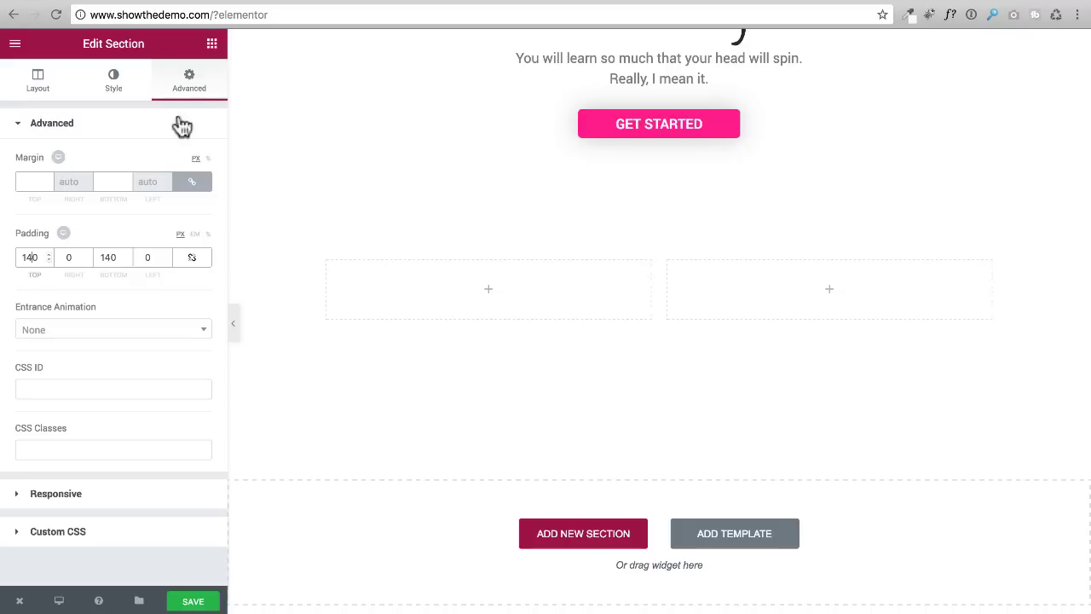
Step: Give the two-column section a classic background with the image photo-booth-wedding-party-girls-160420.jpeg from the media library
{"action": "left_click", "coordinate": [120, 83]}
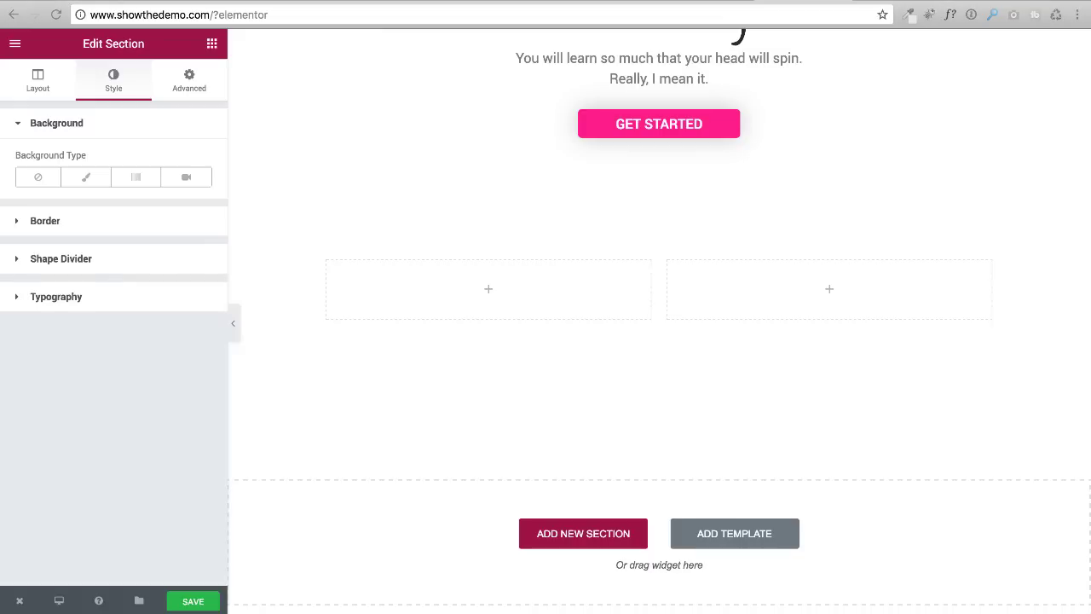
{"action": "left_click", "coordinate": [86, 181]}
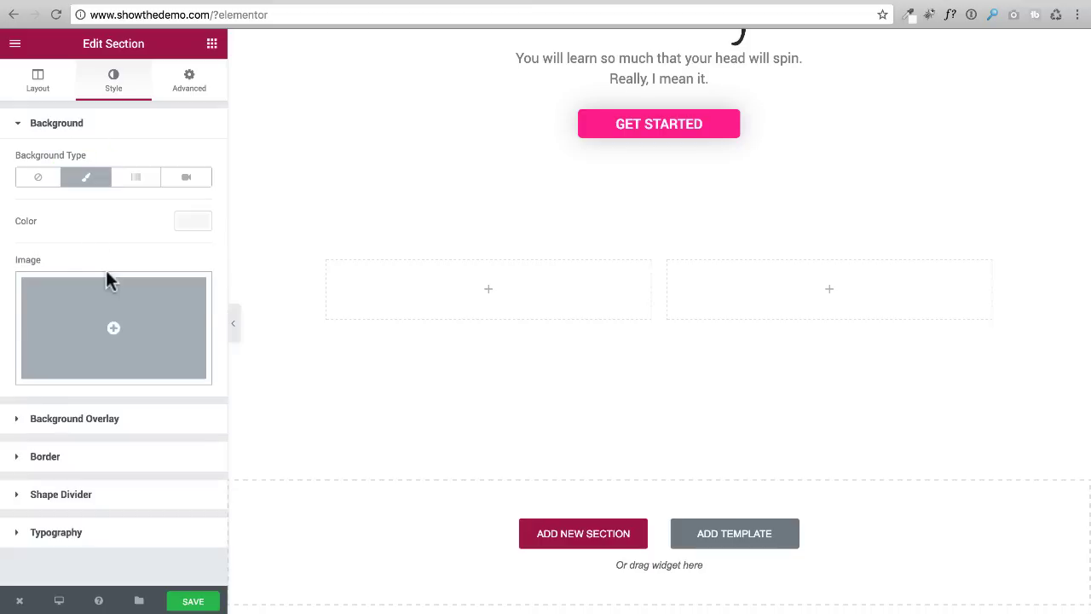
{"action": "left_click", "coordinate": [114, 331]}
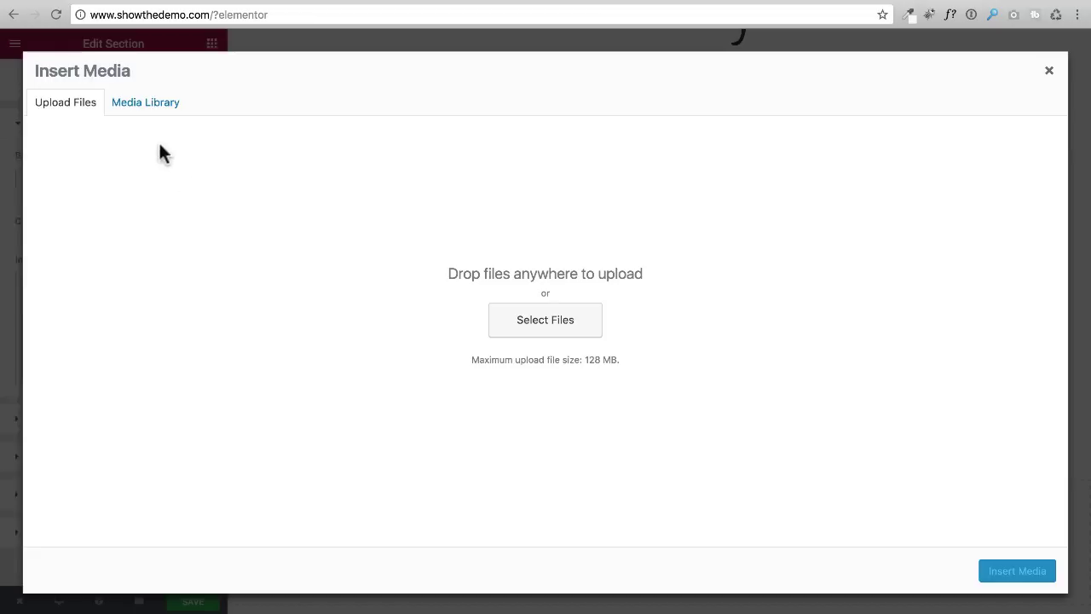
{"action": "left_click", "coordinate": [122, 106]}
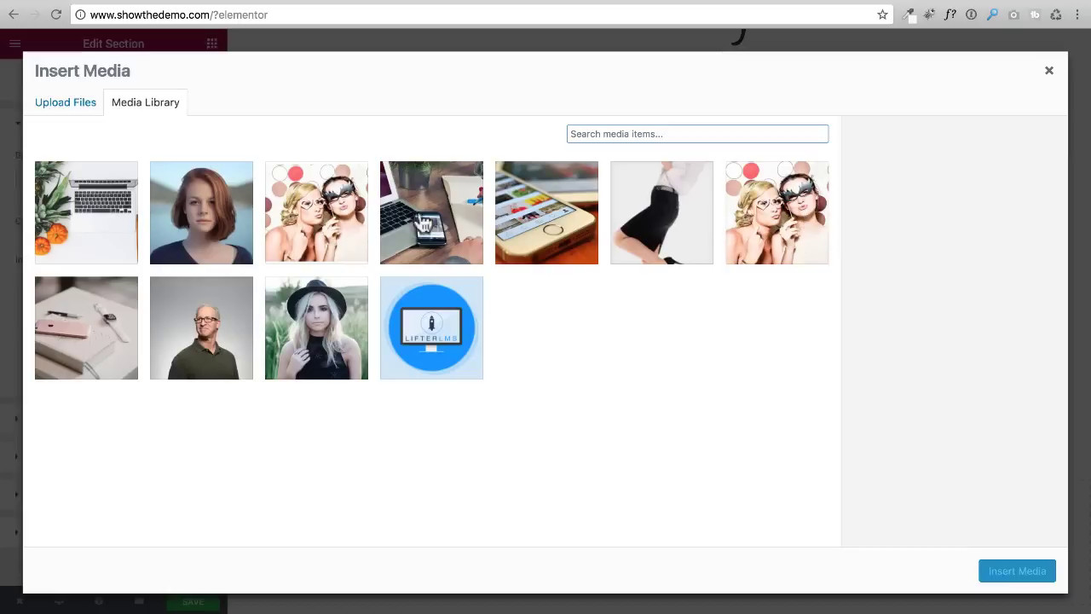
{"action": "left_click", "coordinate": [332, 224]}
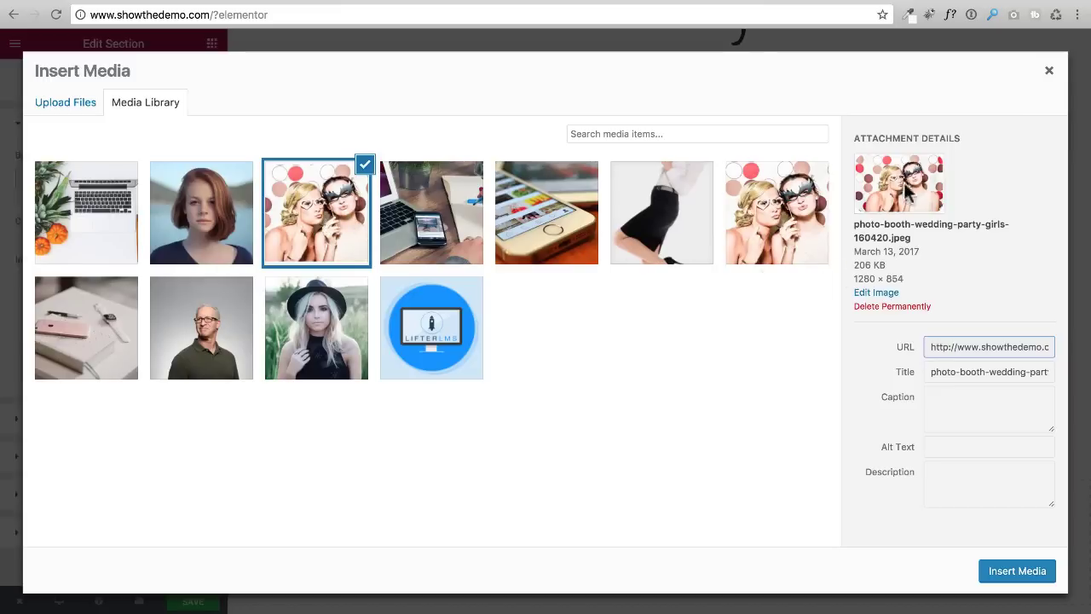
{"action": "left_click", "coordinate": [756, 223]}
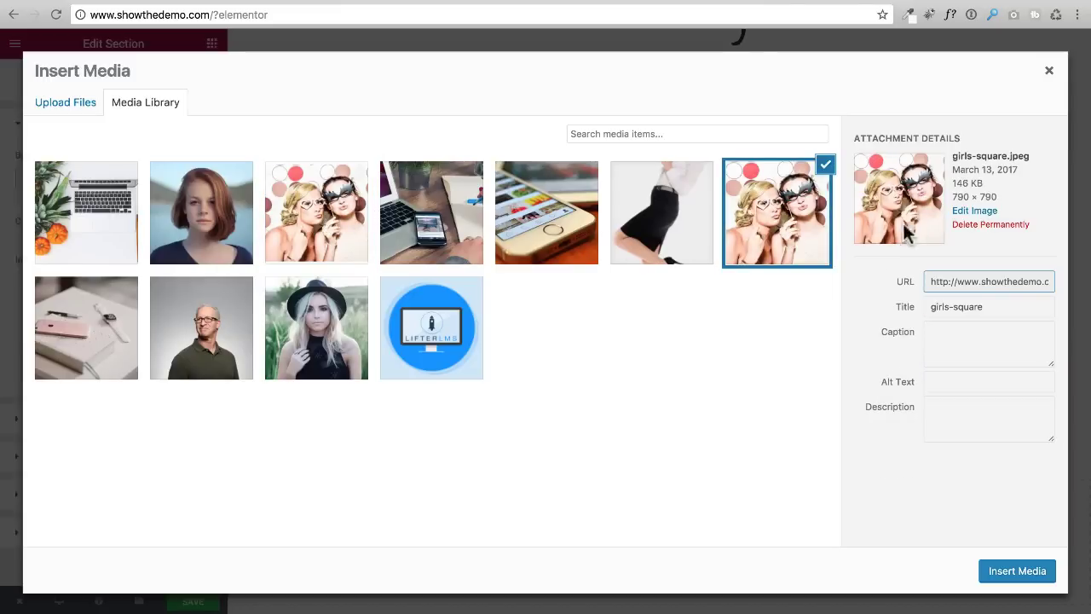
{"action": "left_click", "coordinate": [287, 225]}
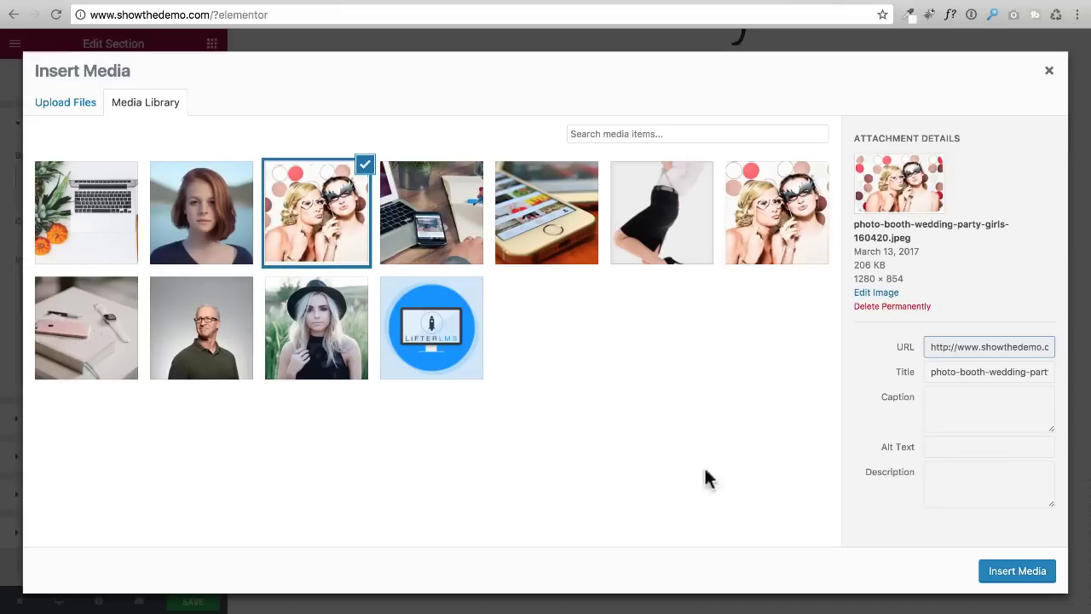
{"action": "left_click", "coordinate": [1006, 577]}
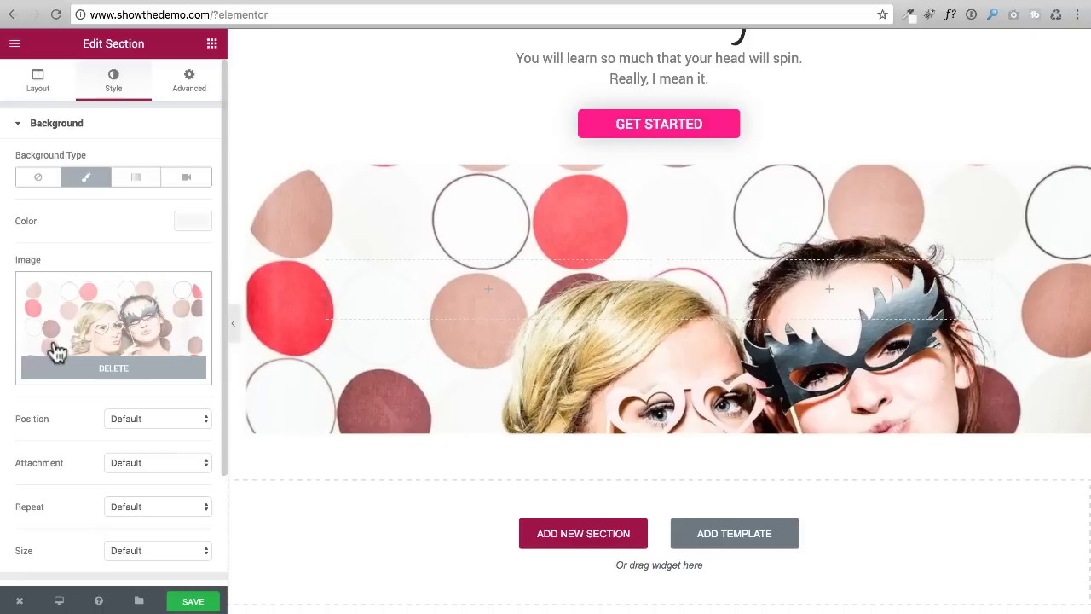
Step: Set the section's background image position to Center Center
{"action": "scroll", "coordinate": [59, 346], "scroll_direction": "down", "scroll_amount": 3}
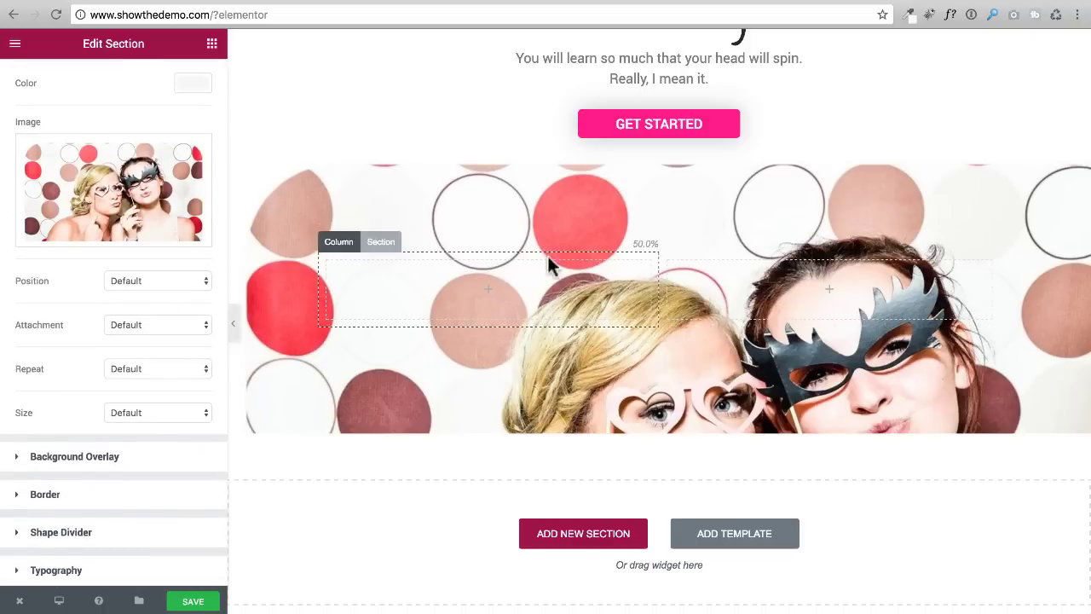
{"action": "left_click", "coordinate": [118, 283]}
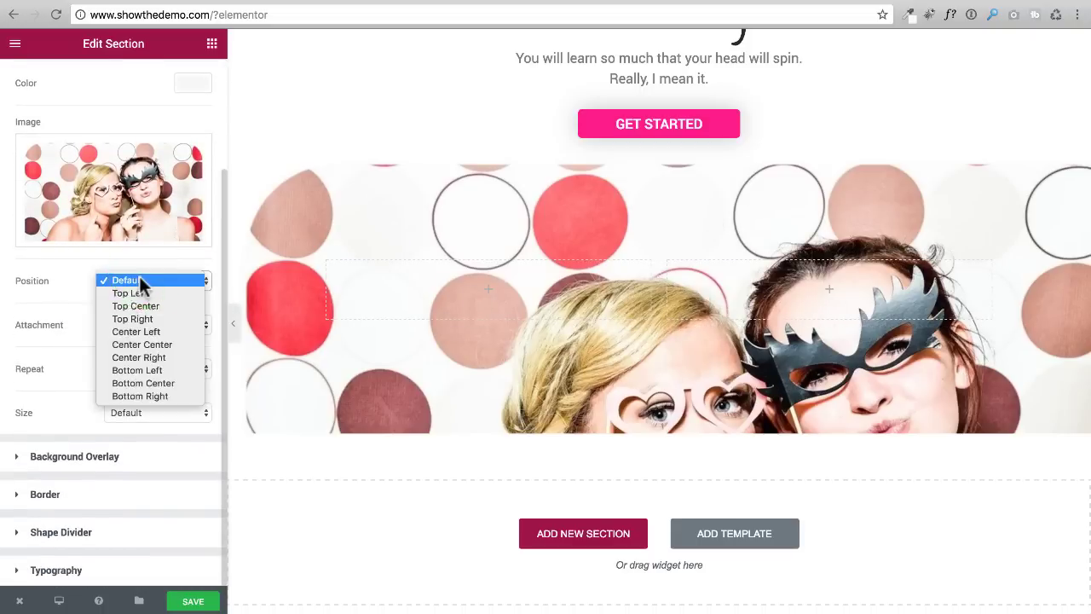
{"action": "left_click", "coordinate": [147, 344]}
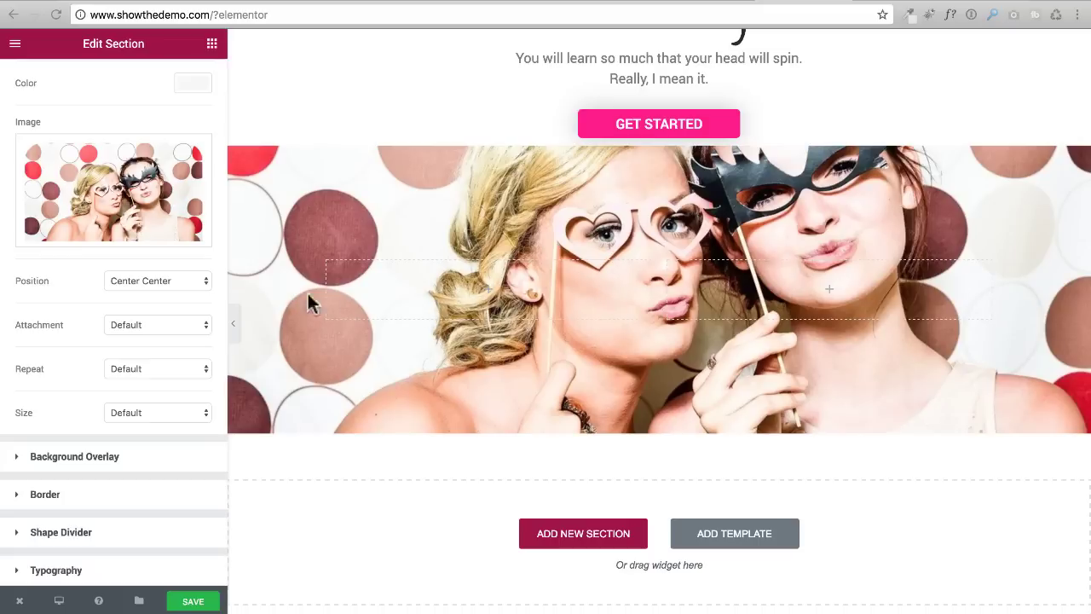
Step: Add a gradient background overlay to the two-column section and set its first color to white, #ffffff
{"action": "left_click", "coordinate": [24, 458]}
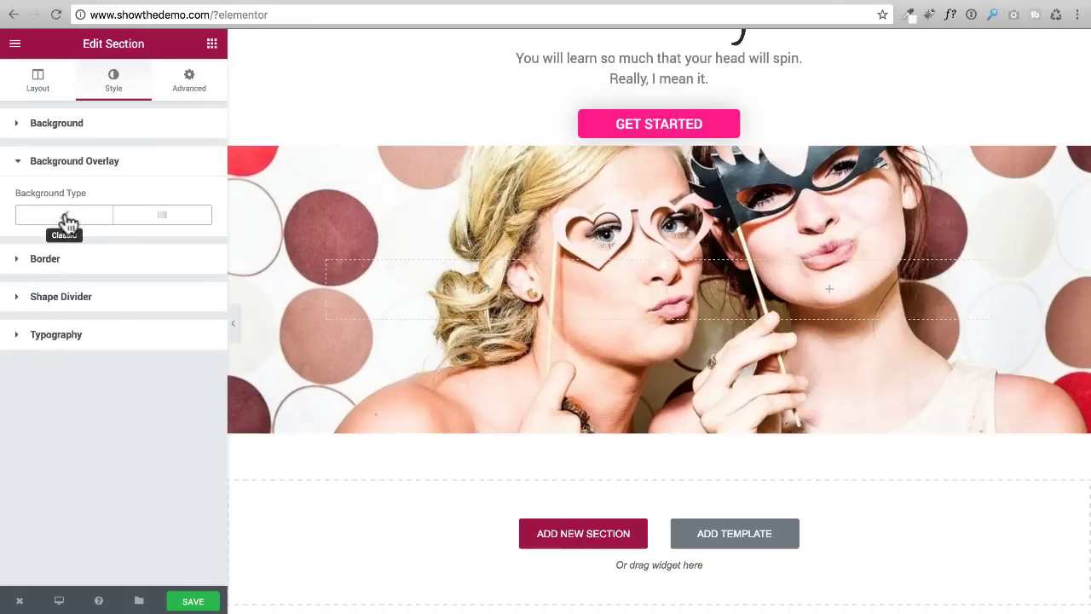
{"action": "left_click", "coordinate": [167, 218]}
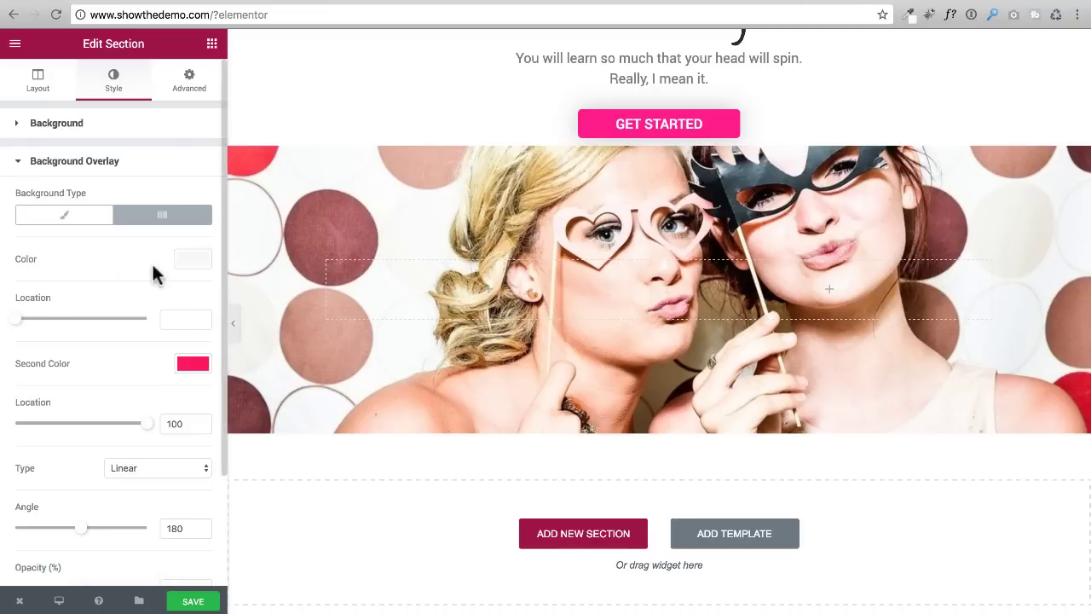
{"action": "left_click", "coordinate": [189, 261]}
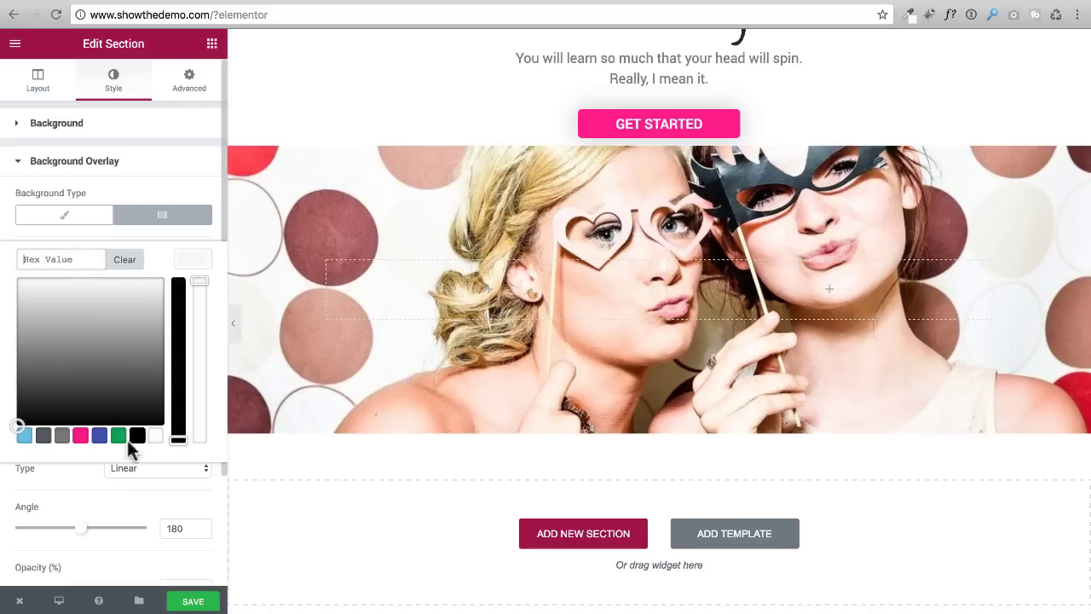
{"action": "left_click", "coordinate": [155, 435]}
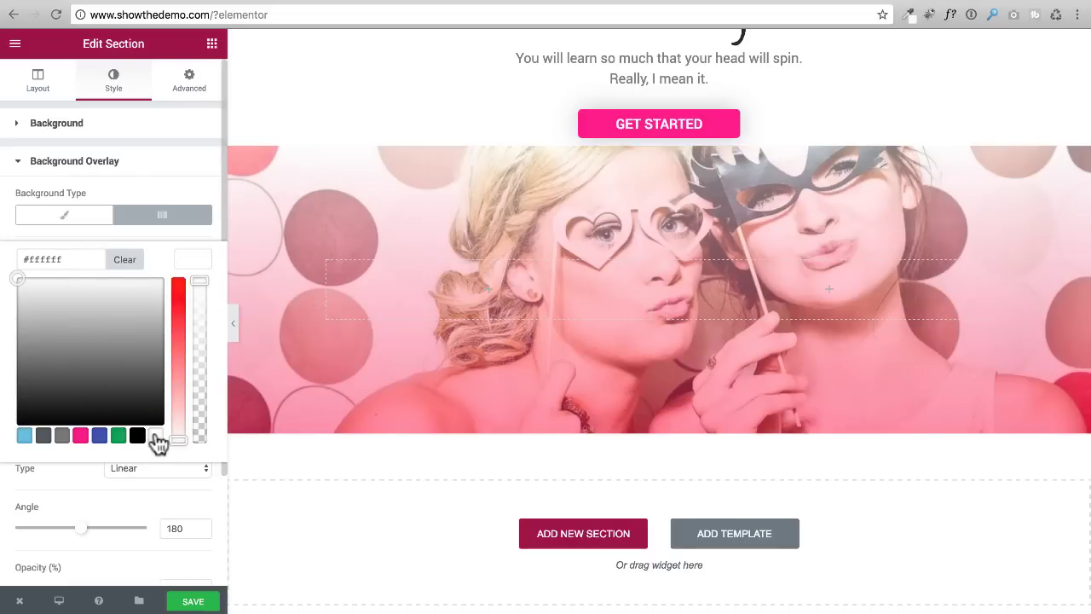
Step: Set the second color of the section's gradient background overlay to #f7f9fb
{"action": "left_click", "coordinate": [196, 260]}
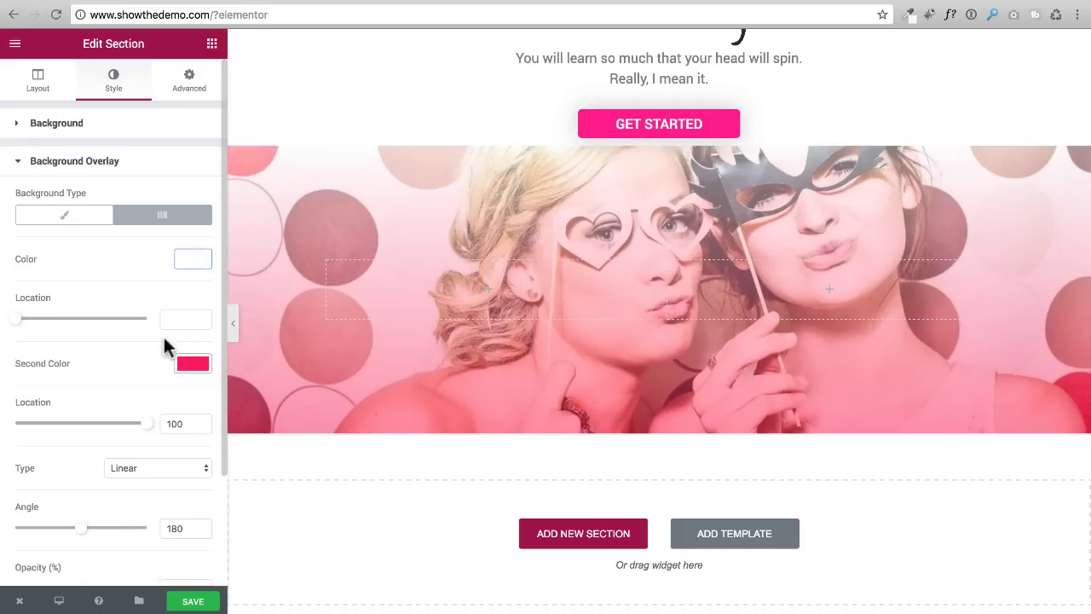
{"action": "left_click", "coordinate": [193, 365]}
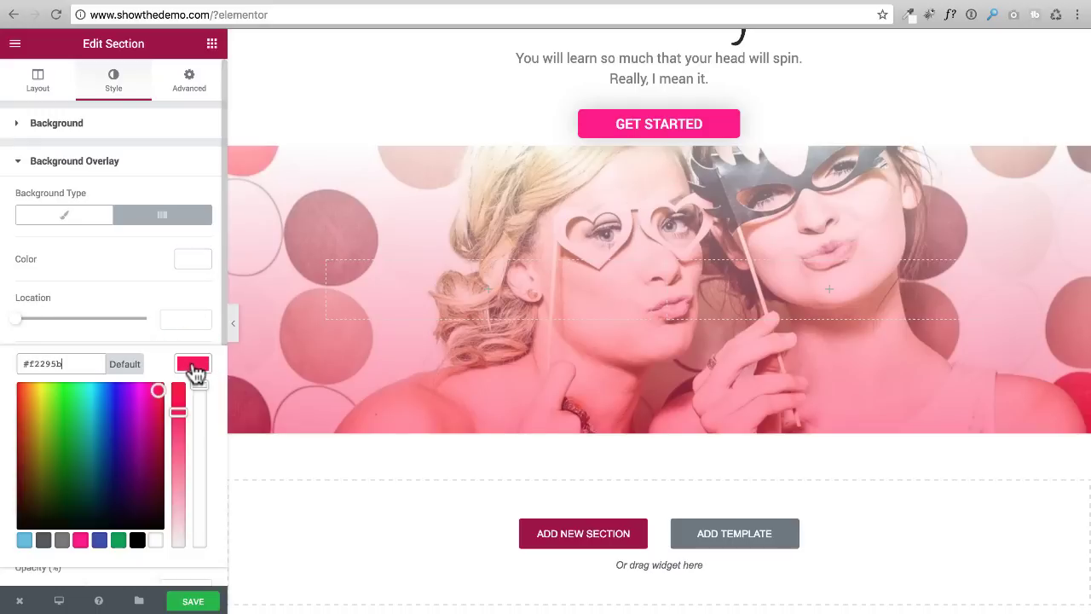
{"action": "triple_click", "coordinate": [77, 361]}
{"action": "type", "text": "#f7f9fb"}
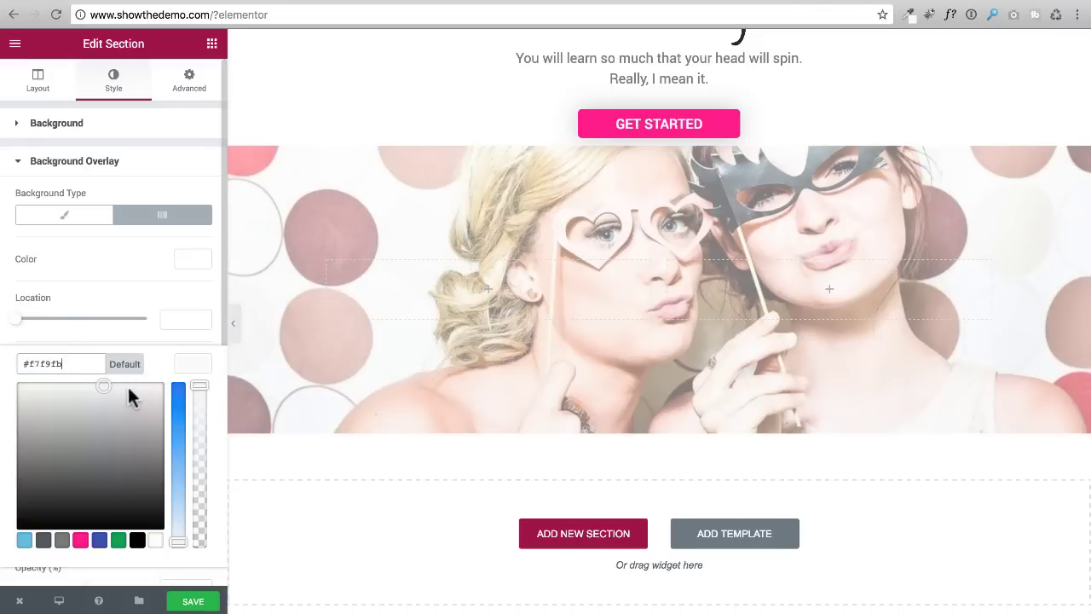
{"action": "left_click", "coordinate": [80, 364]}
{"action": "left_click", "coordinate": [171, 338]}
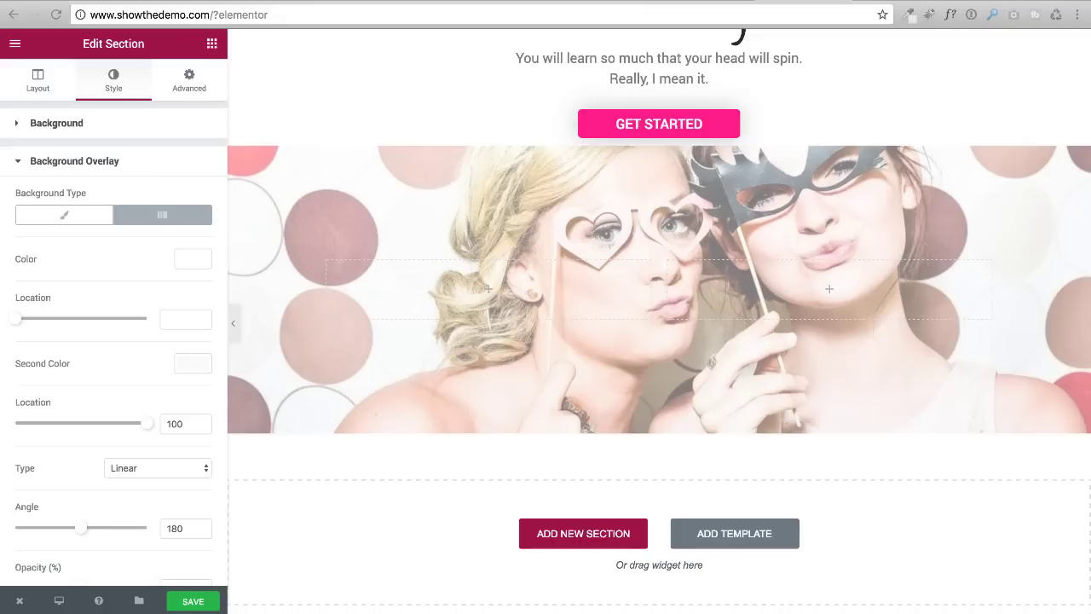
Step: Set the overlay gradient's first color location to 100 and second color location to 50, and make its type Radial
{"action": "left_click_drag", "start_coordinate": [17, 326], "coordinate": [175, 320]}
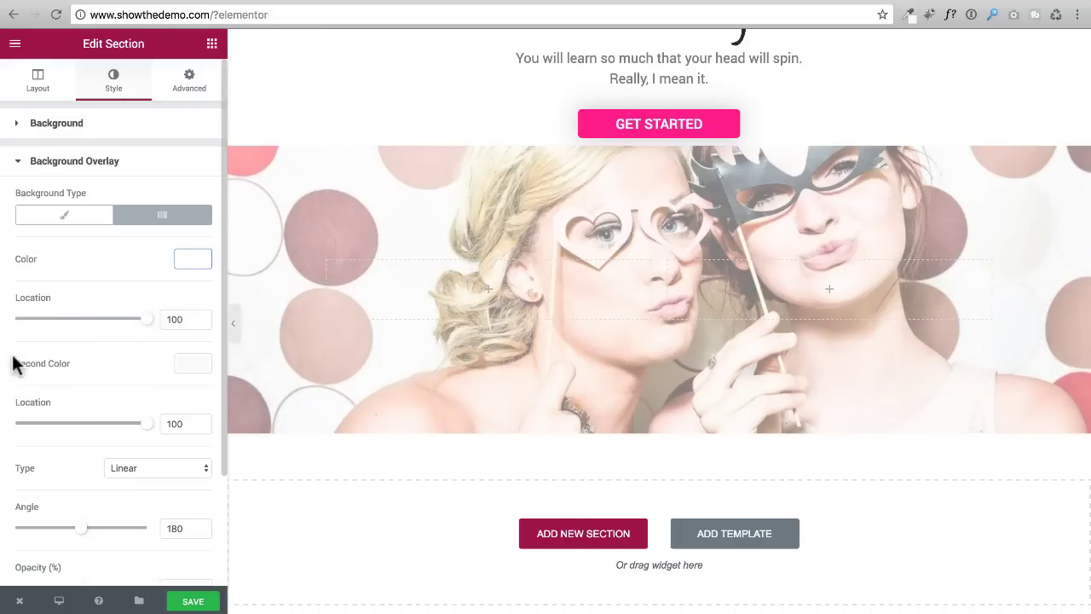
{"action": "left_click_drag", "start_coordinate": [145, 424], "coordinate": [81, 426]}
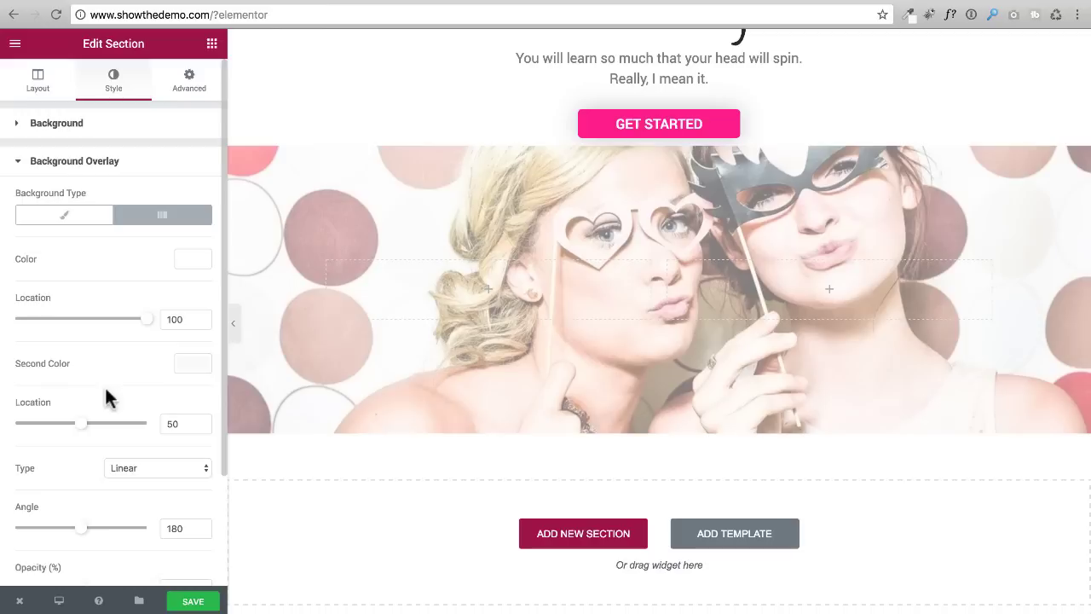
{"action": "scroll", "coordinate": [104, 383], "scroll_direction": "down", "scroll_amount": 3}
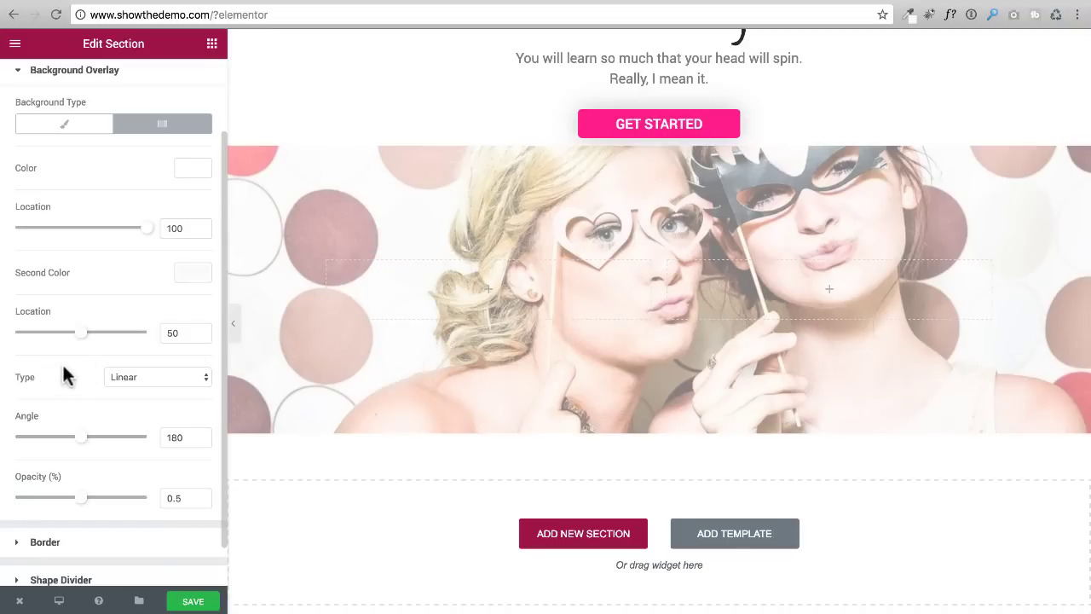
{"action": "left_click", "coordinate": [138, 375]}
{"action": "left_click", "coordinate": [137, 378]}
{"action": "left_click", "coordinate": [140, 375]}
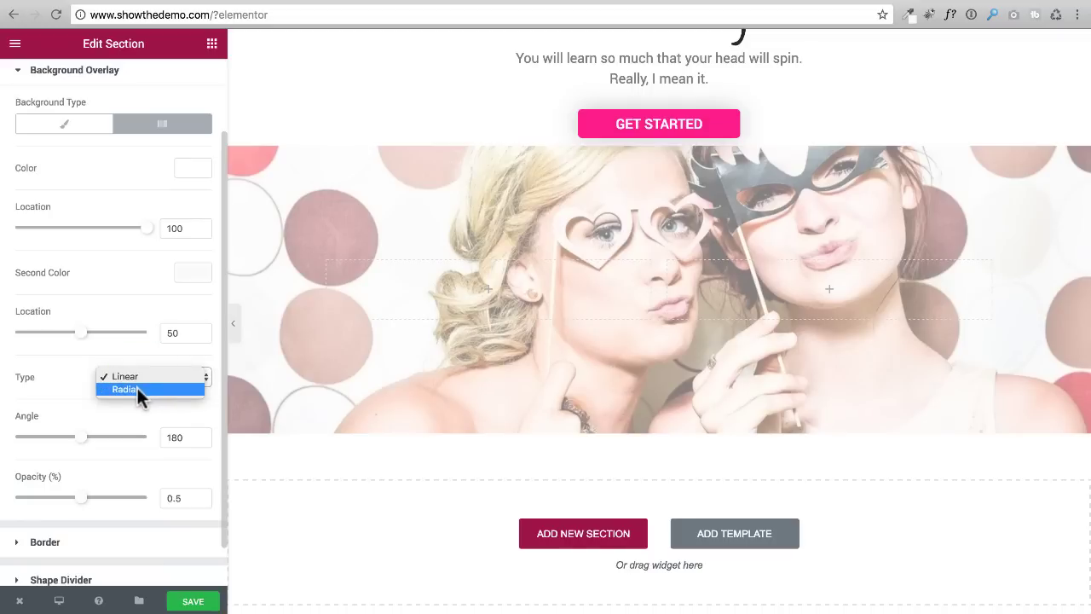
{"action": "left_click", "coordinate": [136, 388]}
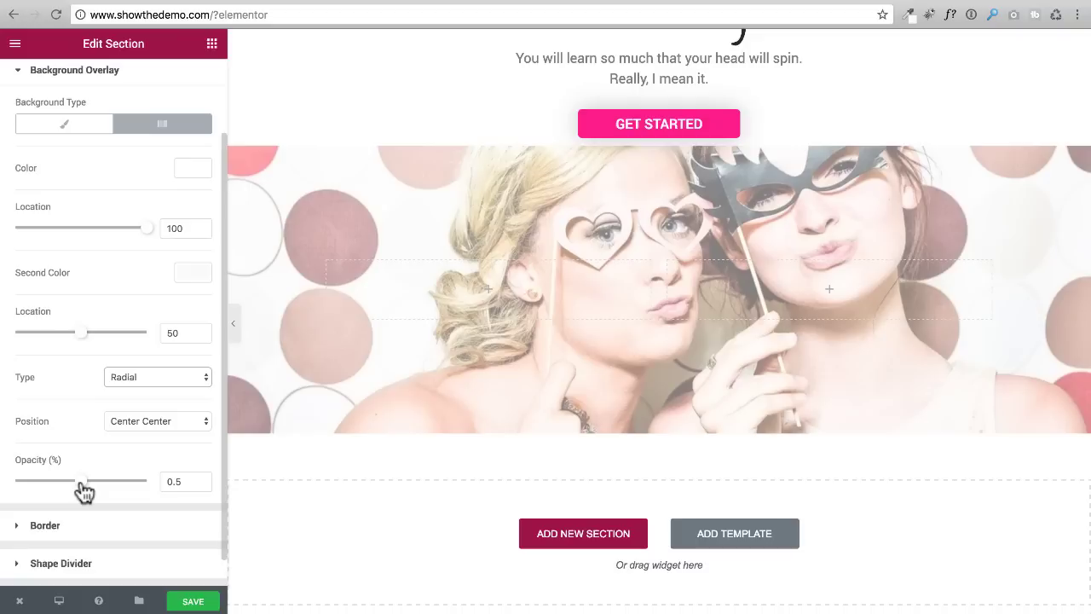
Step: Set the background overlay's opacity to 0.85 and compare the section with the finished demo page at my-lms.dev
{"action": "left_click_drag", "start_coordinate": [83, 490], "coordinate": [130, 486]}
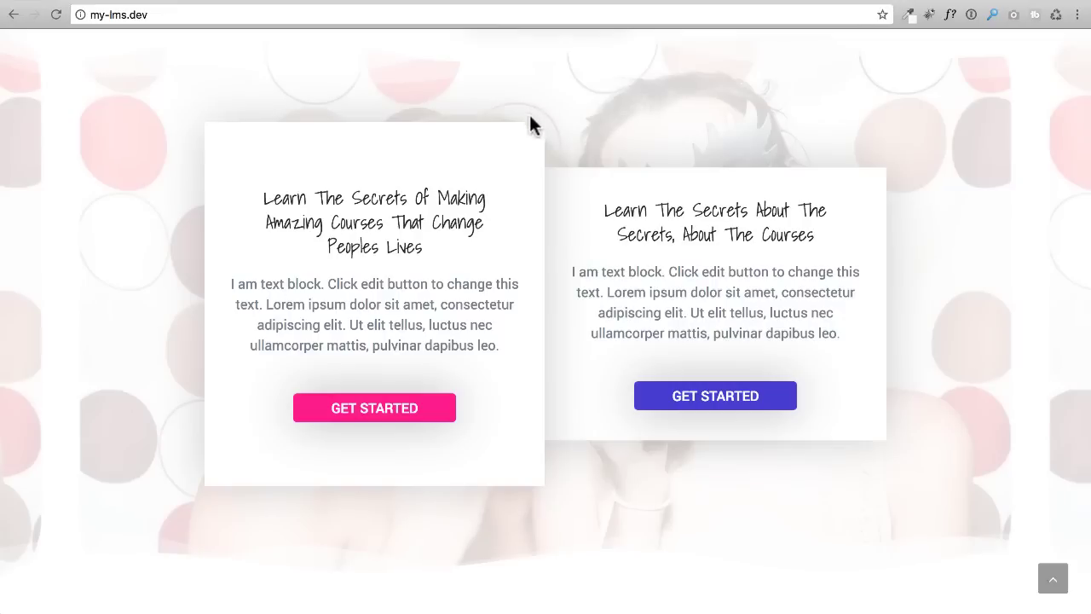
{"action": "scroll", "coordinate": [533, 128], "scroll_direction": "up", "scroll_amount": 2}
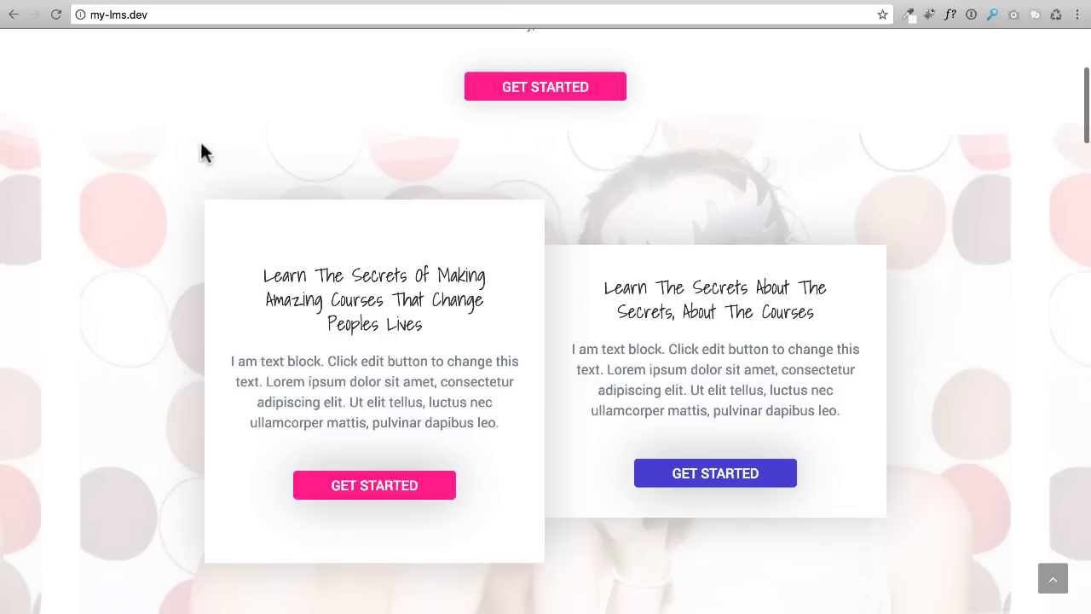
{"action": "scroll", "coordinate": [203, 152], "scroll_direction": "down", "scroll_amount": 4}
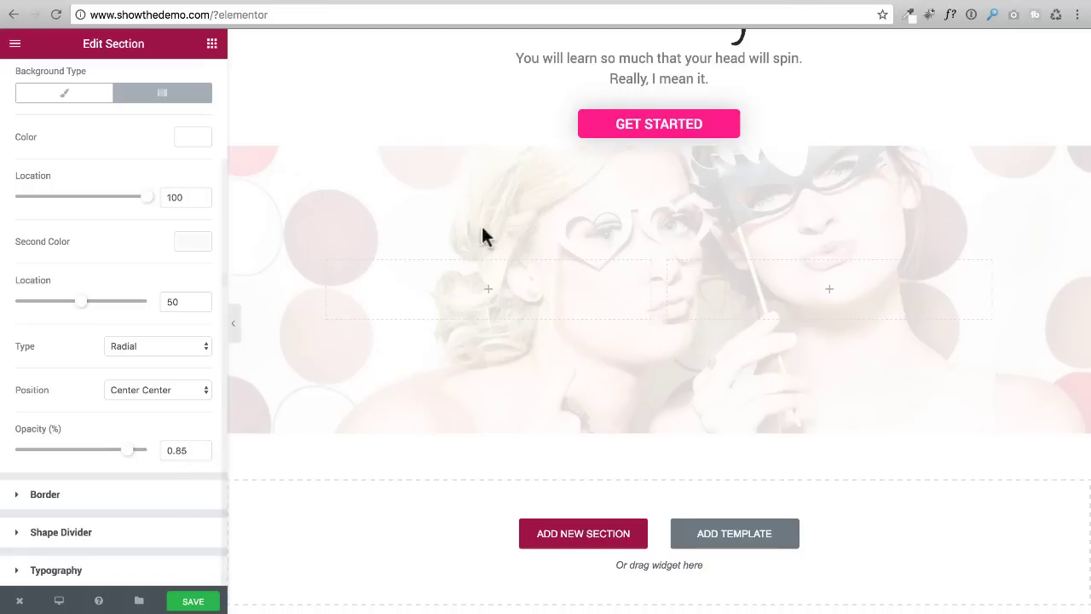
Step: Add a Mountains shape divider to the top edge of the two-column section with a height of 70
{"action": "left_click", "coordinate": [16, 534]}
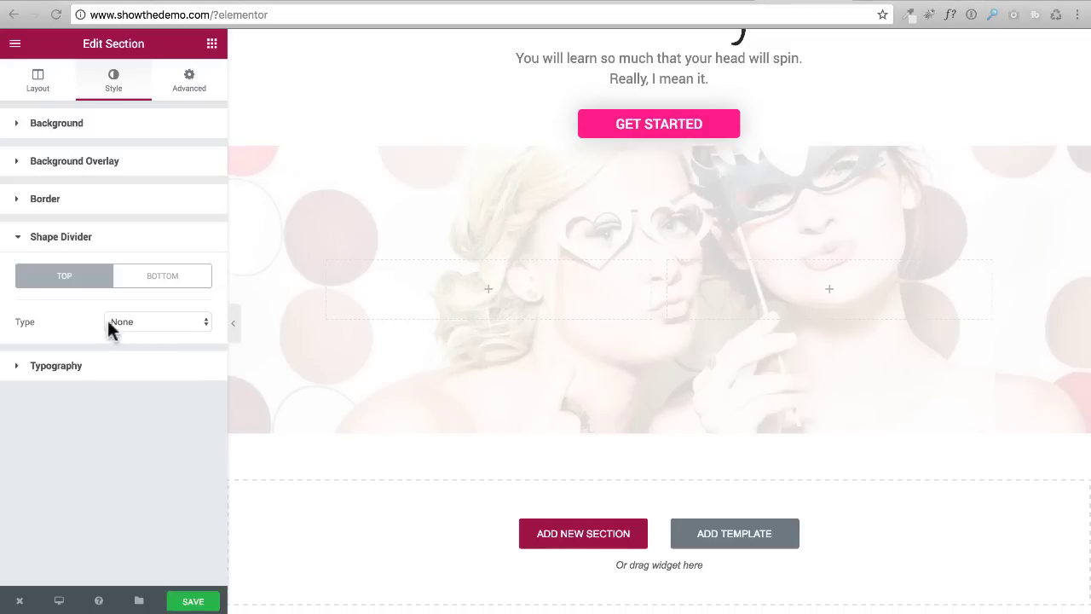
{"action": "left_click", "coordinate": [162, 328]}
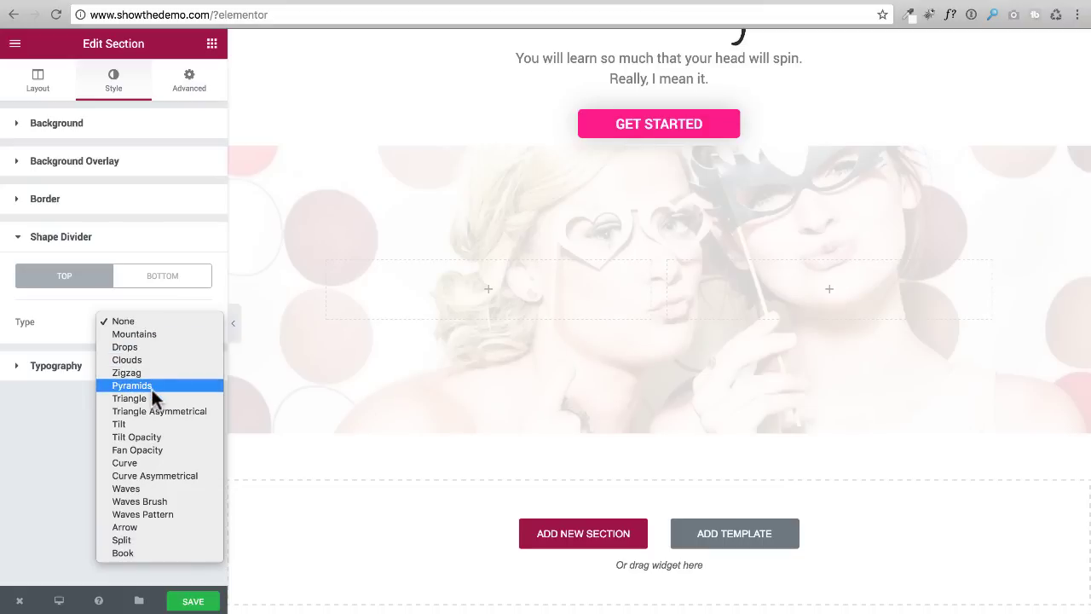
{"action": "left_click", "coordinate": [157, 334]}
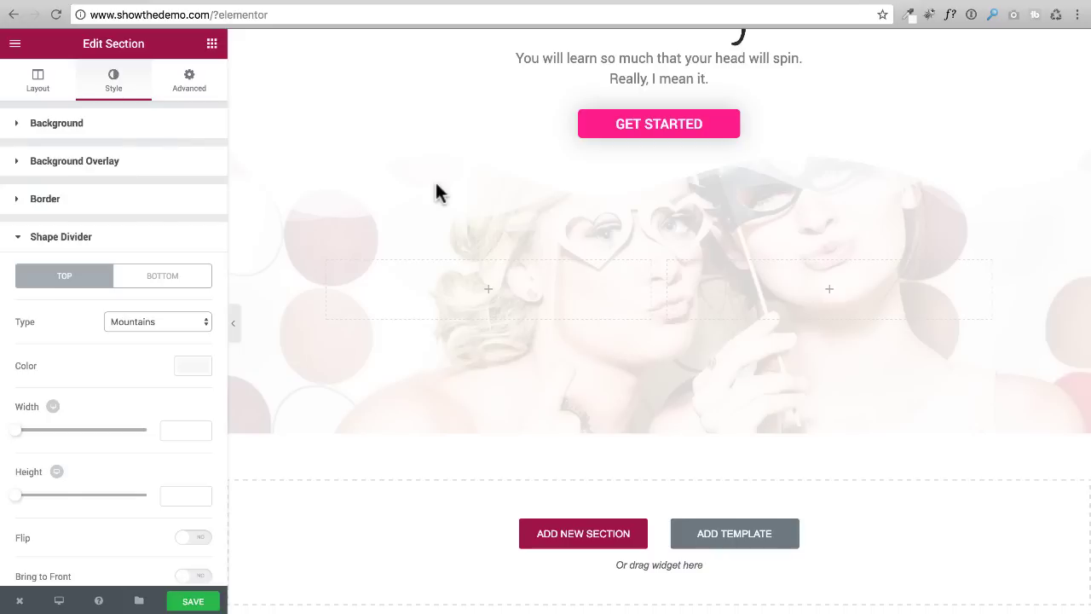
{"action": "left_click_drag", "start_coordinate": [18, 496], "coordinate": [43, 500]}
{"action": "double_click", "coordinate": [172, 495]}
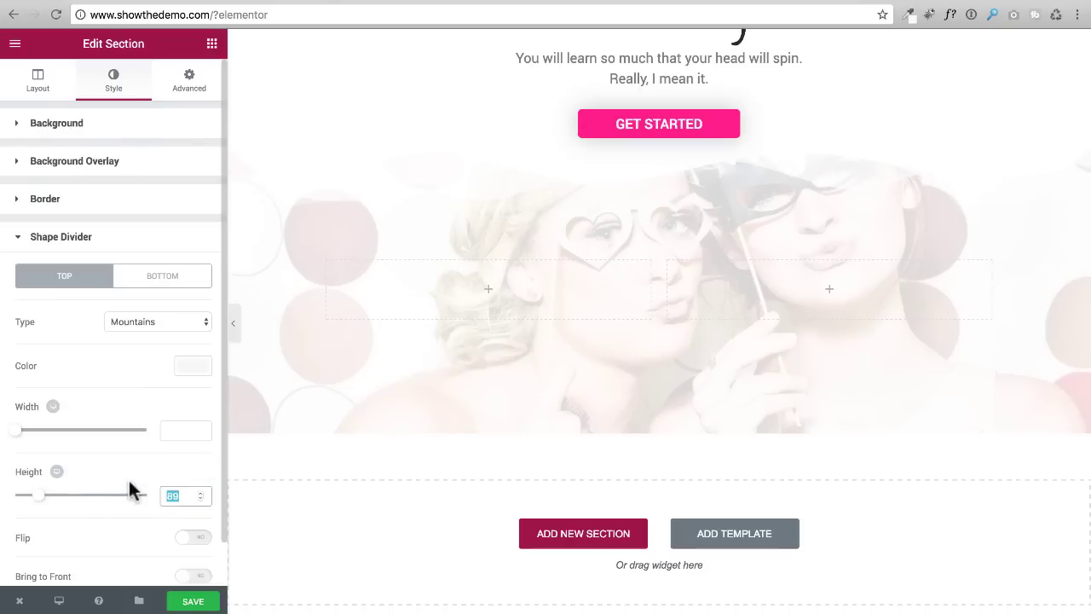
{"action": "type", "text": "70"}
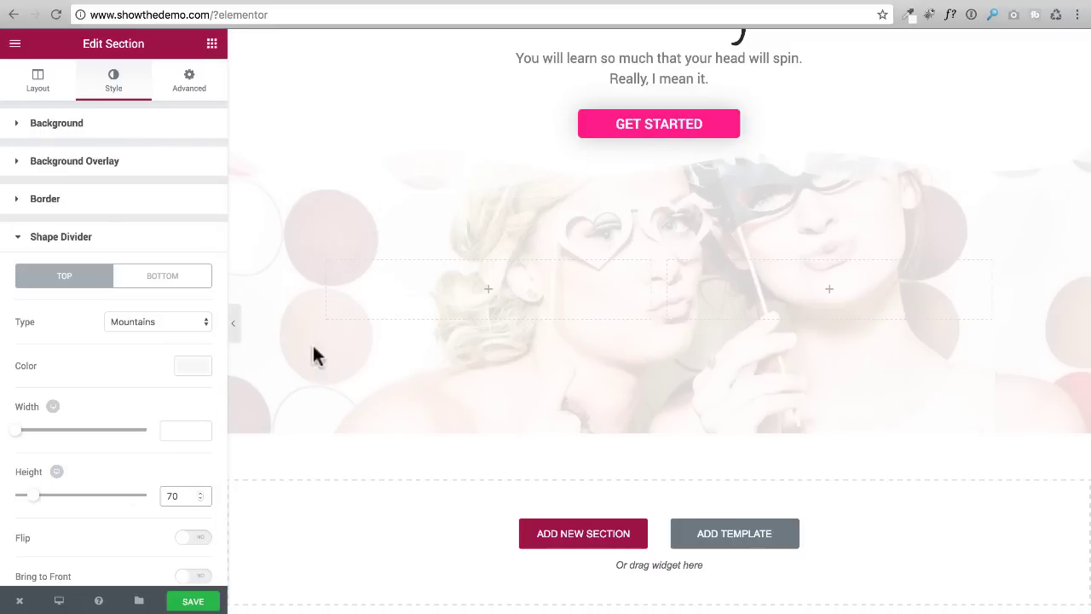
{"action": "scroll", "coordinate": [122, 414], "scroll_direction": "down", "scroll_amount": 1}
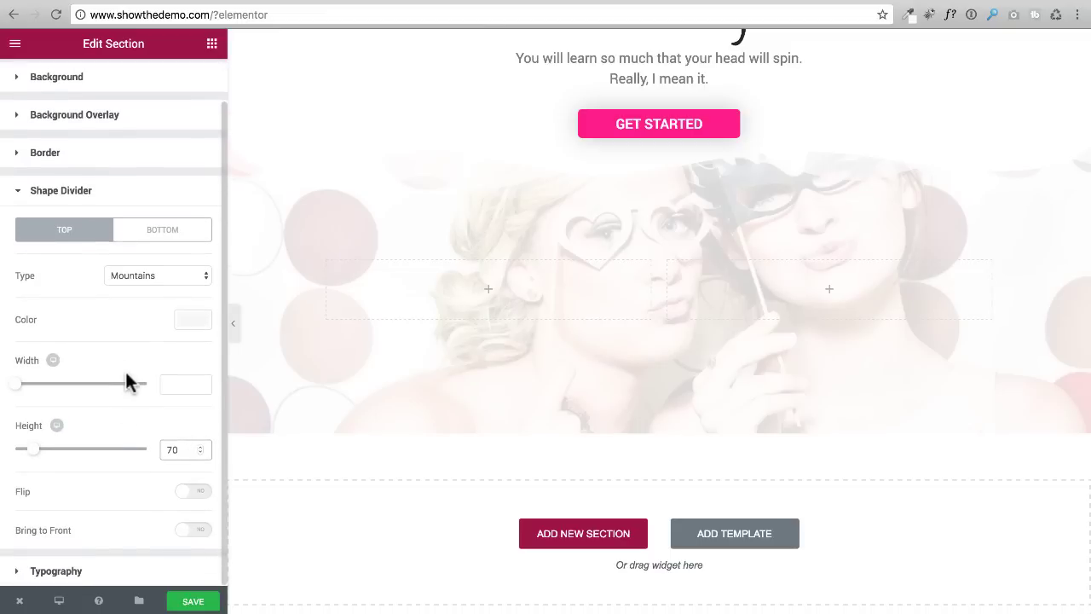
Step: Add a Mountains shape divider to the bottom edge of the two-column section with a height of 70
{"action": "left_click", "coordinate": [161, 230]}
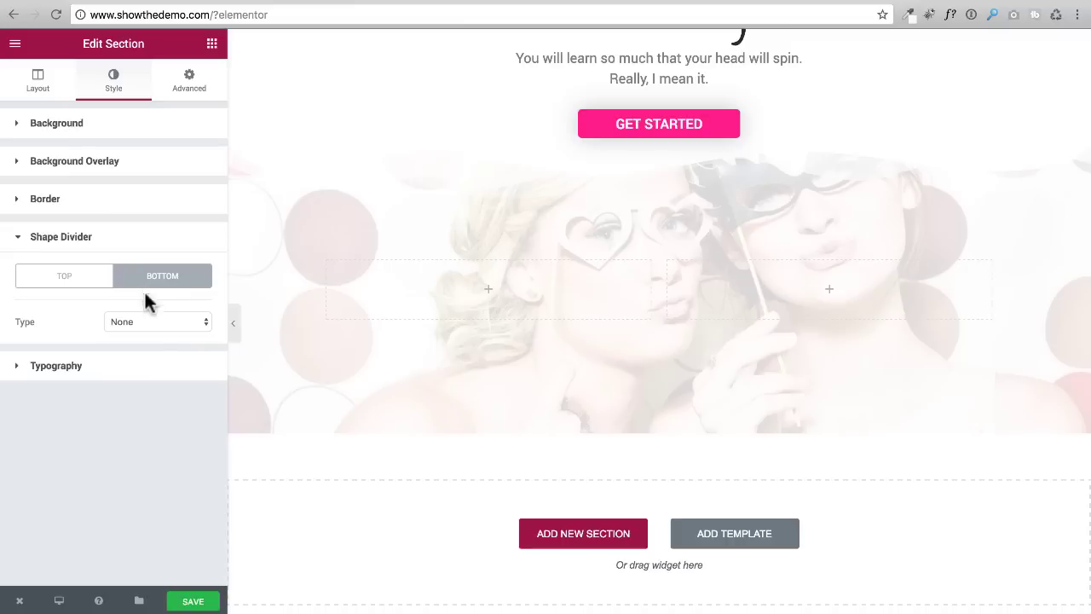
{"action": "left_click", "coordinate": [147, 323]}
{"action": "left_click", "coordinate": [148, 336]}
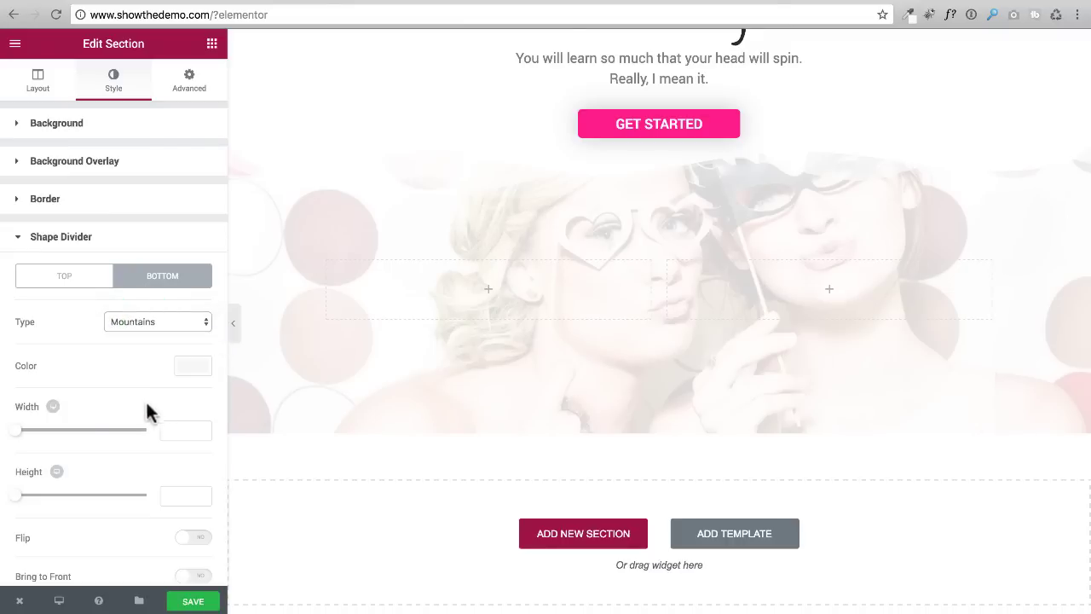
{"action": "left_click", "coordinate": [181, 496]}
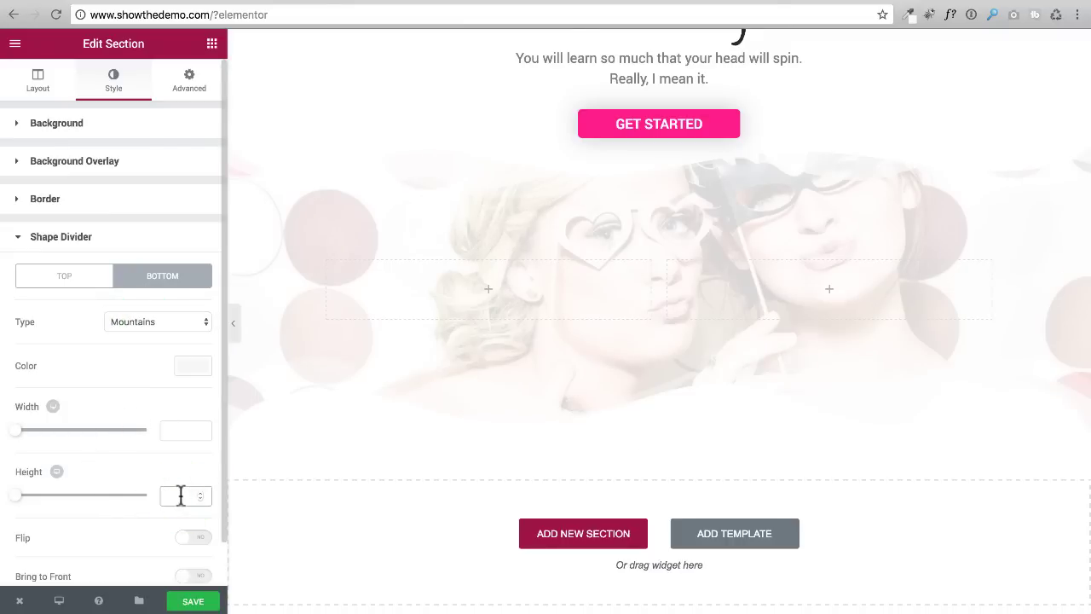
{"action": "type", "text": "70"}
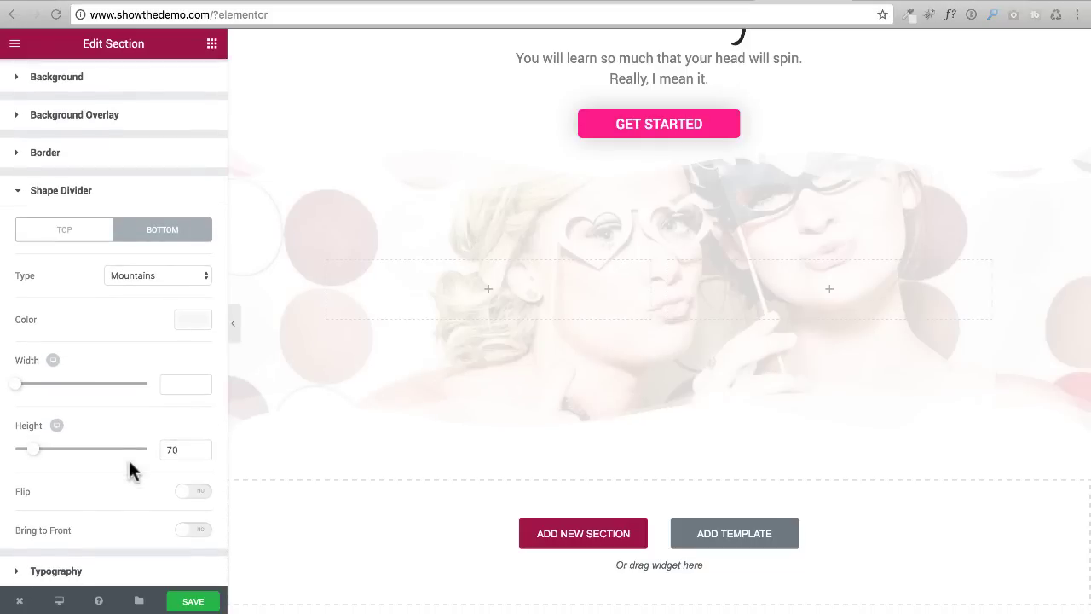
{"action": "scroll", "coordinate": [85, 383], "scroll_direction": "down", "scroll_amount": 1}
{"action": "left_click", "coordinate": [163, 286]}
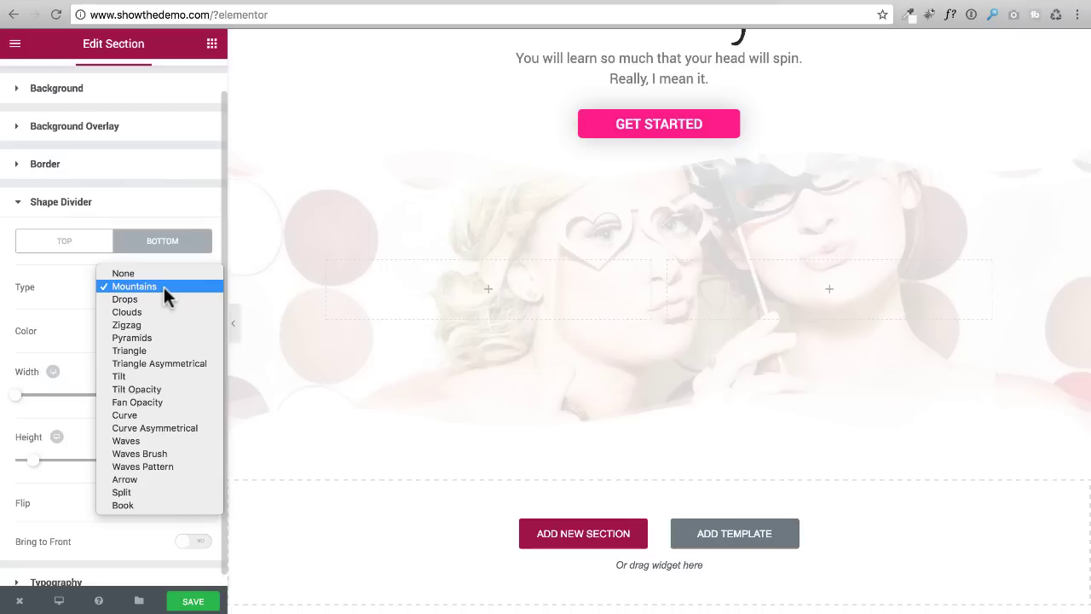
{"action": "left_click", "coordinate": [136, 287]}
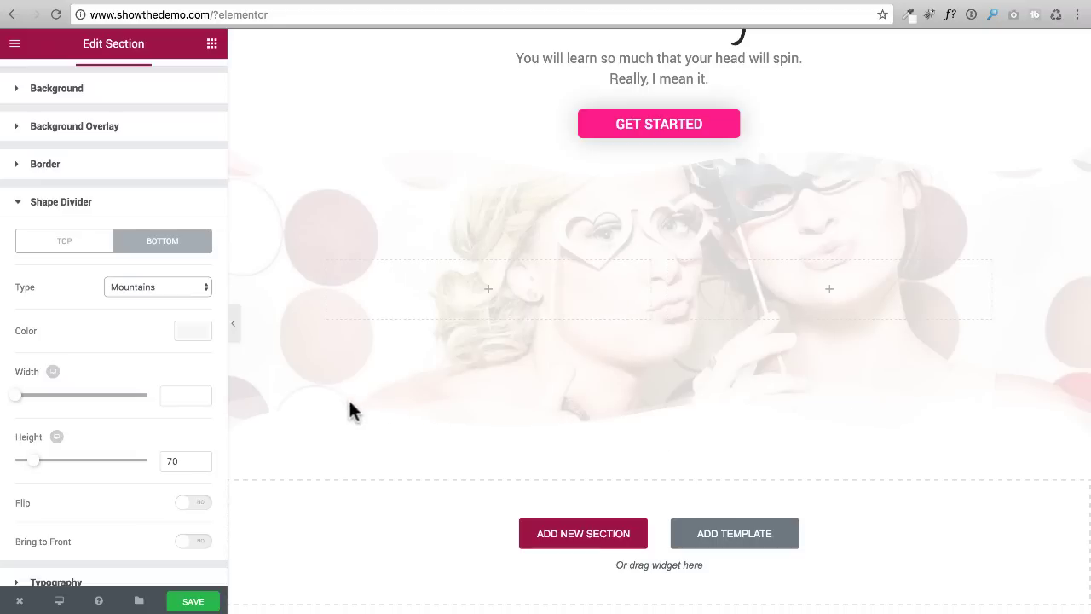
Step: Check the demo page's course boxes, and add a Heading widget with a Text Editor widget below it to the section's left column
{"action": "left_click", "coordinate": [502, 350]}
{"action": "left_click", "coordinate": [213, 47]}
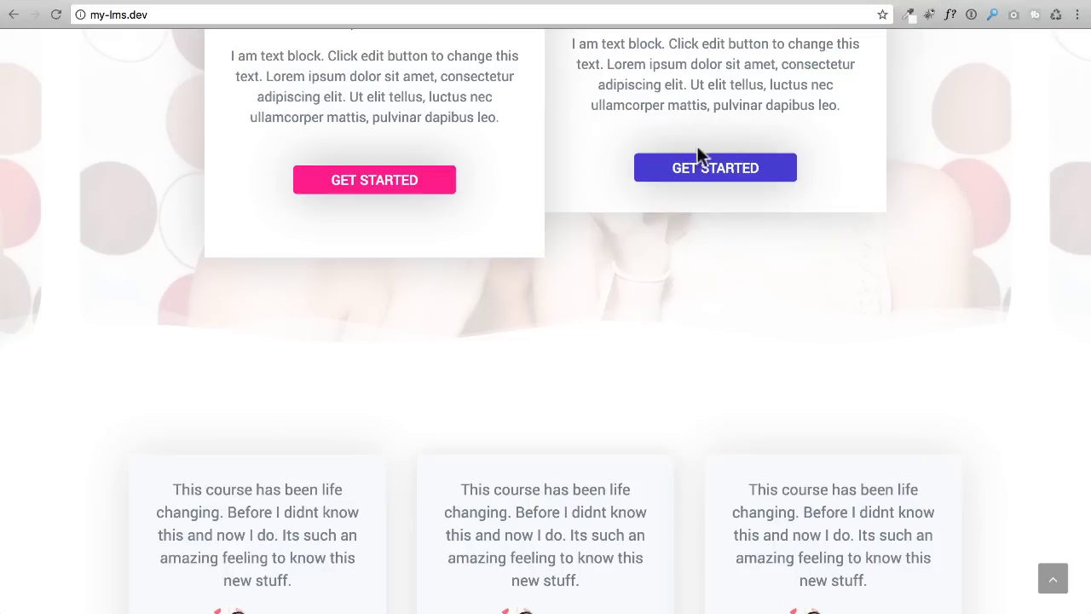
{"action": "scroll", "coordinate": [451, 275], "scroll_direction": "up", "scroll_amount": 3}
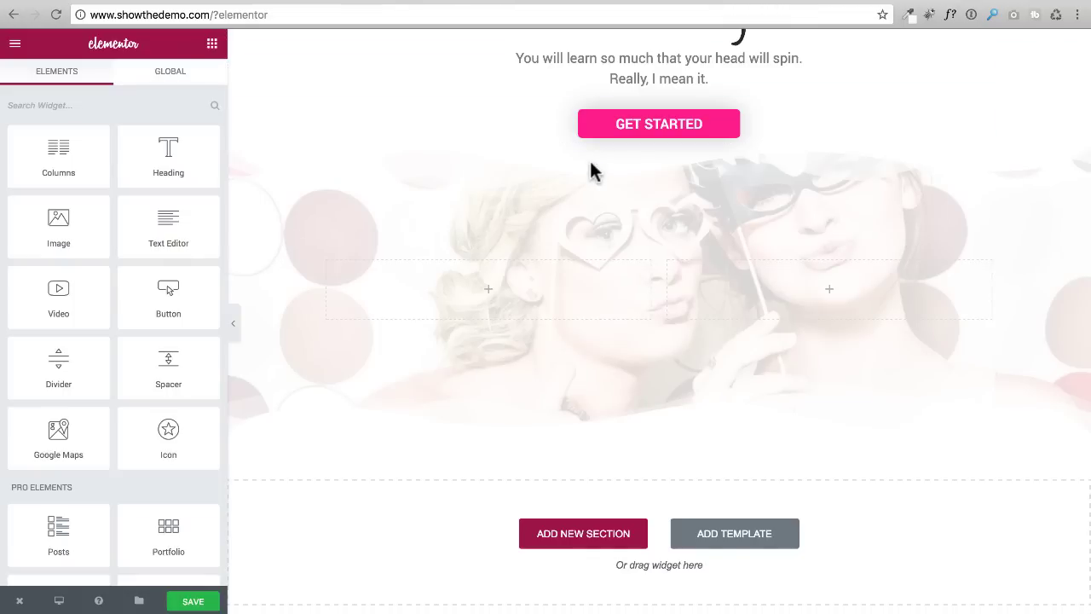
{"action": "left_click", "coordinate": [166, 150]}
{"action": "left_click_drag", "start_coordinate": [166, 150], "coordinate": [488, 299]}
{"action": "left_click", "coordinate": [212, 44]}
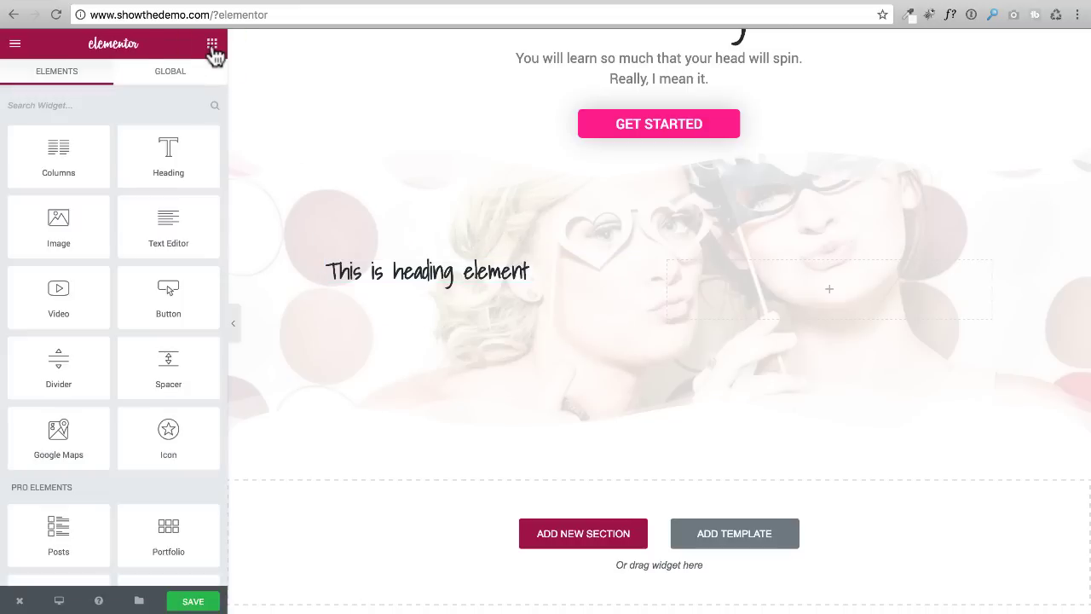
{"action": "left_click_drag", "start_coordinate": [175, 223], "coordinate": [451, 298]}
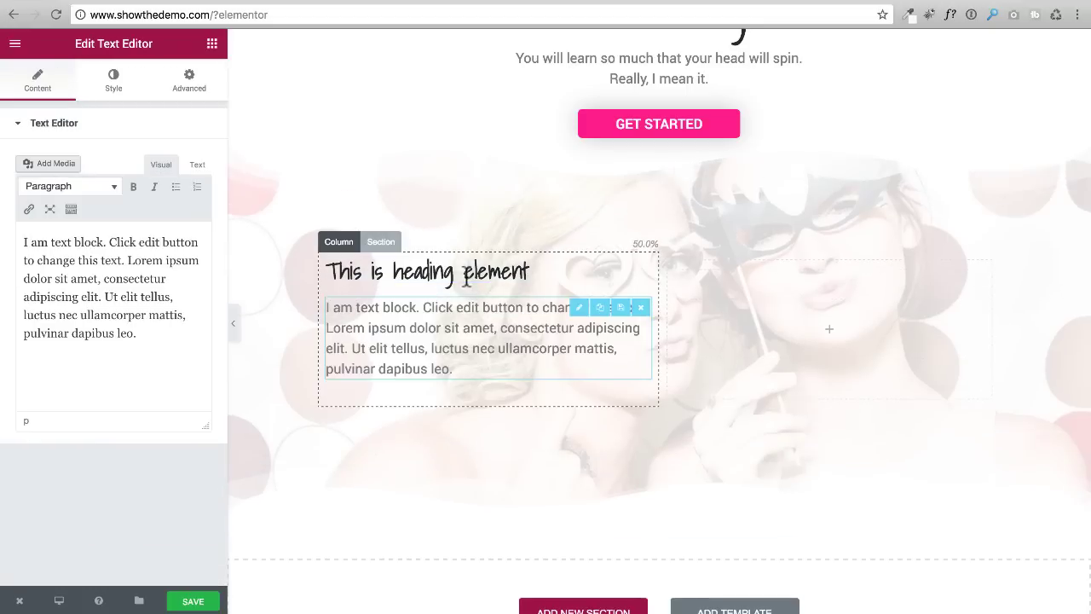
Step: Duplicate the GET STARTED button in the section above and move the copy below the text block in the left column
{"action": "left_click", "coordinate": [213, 47]}
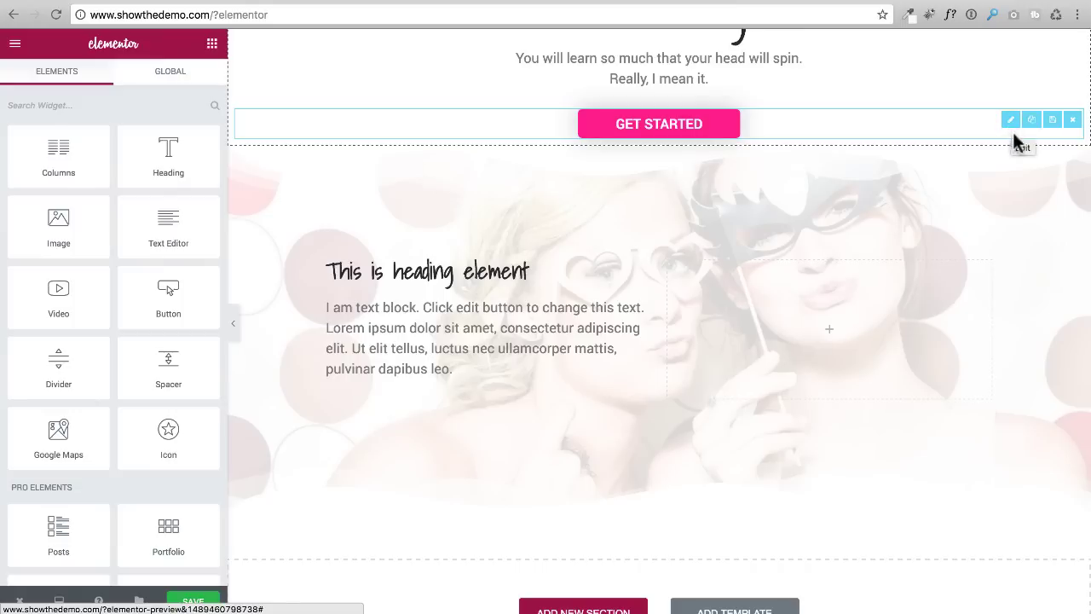
{"action": "left_click", "coordinate": [1031, 120]}
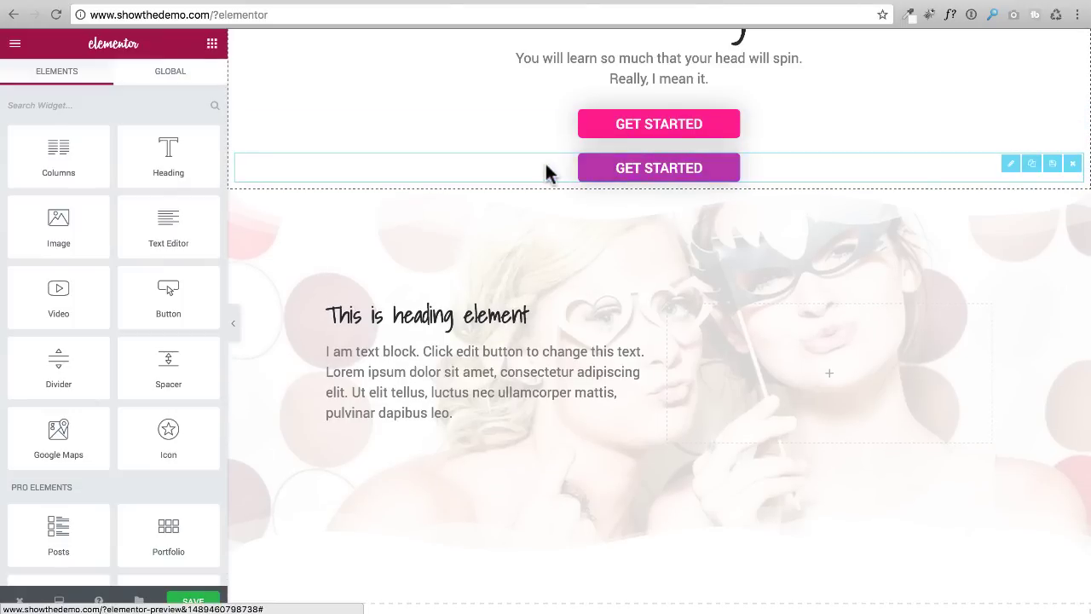
{"action": "left_click_drag", "start_coordinate": [608, 176], "coordinate": [457, 421]}
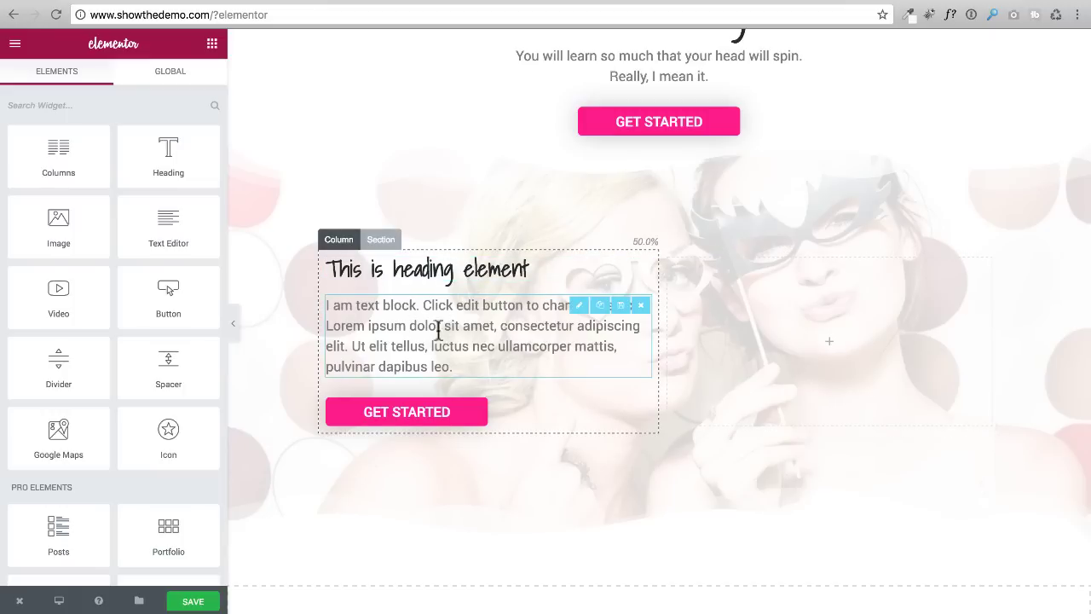
Step: Set the two-column section's typography text alignment to Center
{"action": "left_click", "coordinate": [382, 239]}
{"action": "left_click", "coordinate": [113, 79]}
{"action": "scroll", "coordinate": [154, 290], "scroll_direction": "down", "scroll_amount": 1}
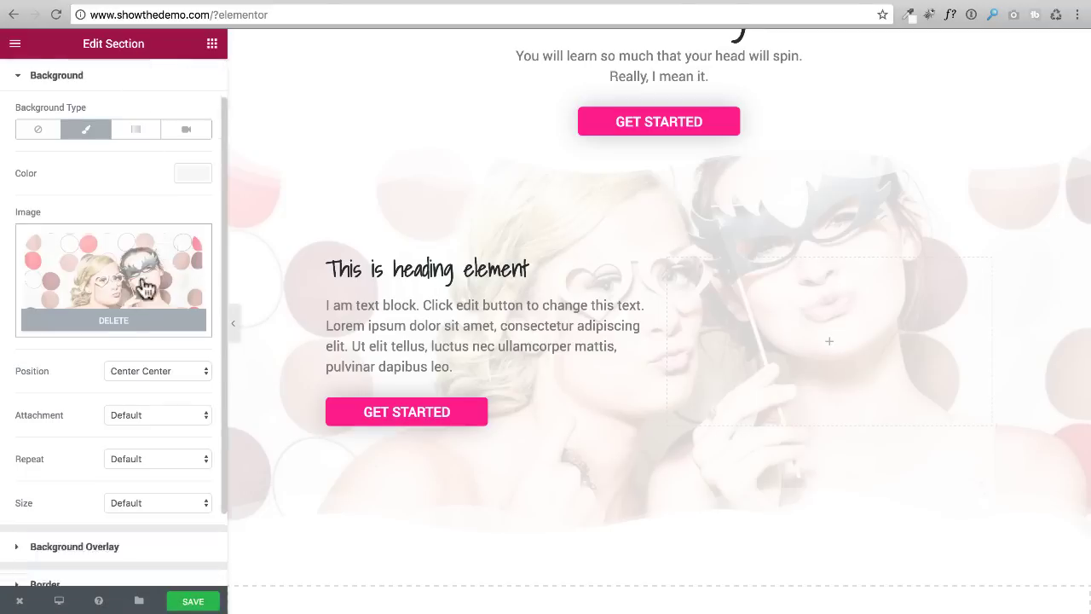
{"action": "scroll", "coordinate": [154, 290], "scroll_direction": "down", "scroll_amount": 2}
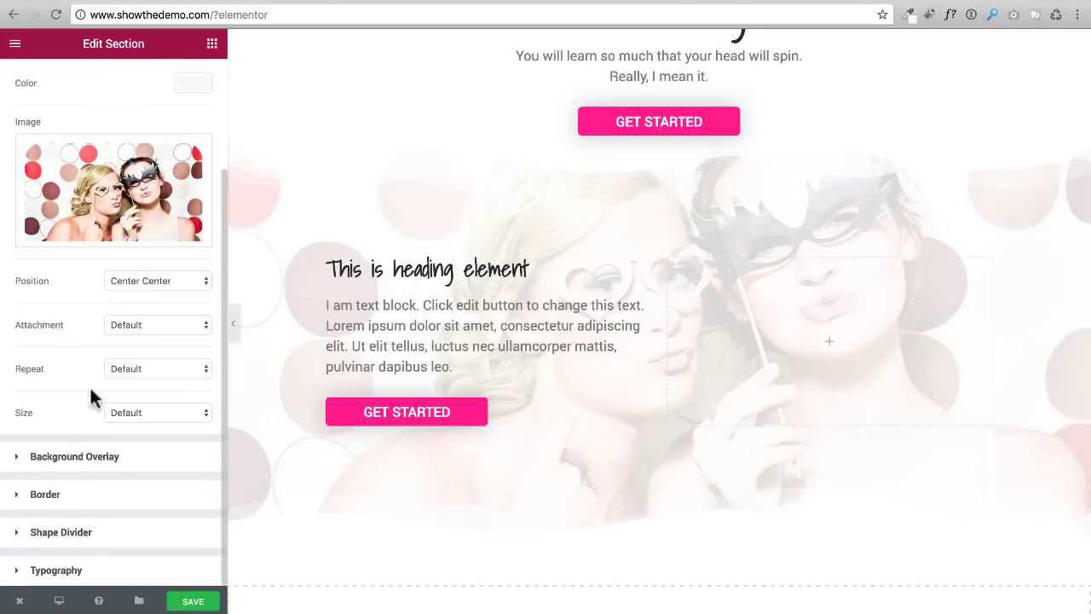
{"action": "left_click", "coordinate": [15, 571]}
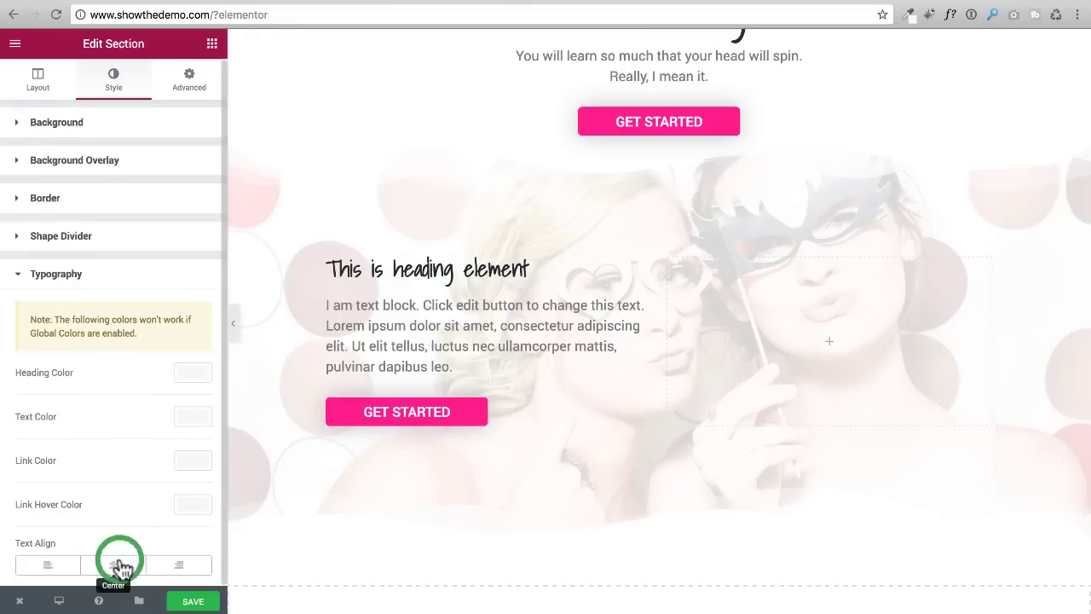
{"action": "left_click", "coordinate": [119, 569]}
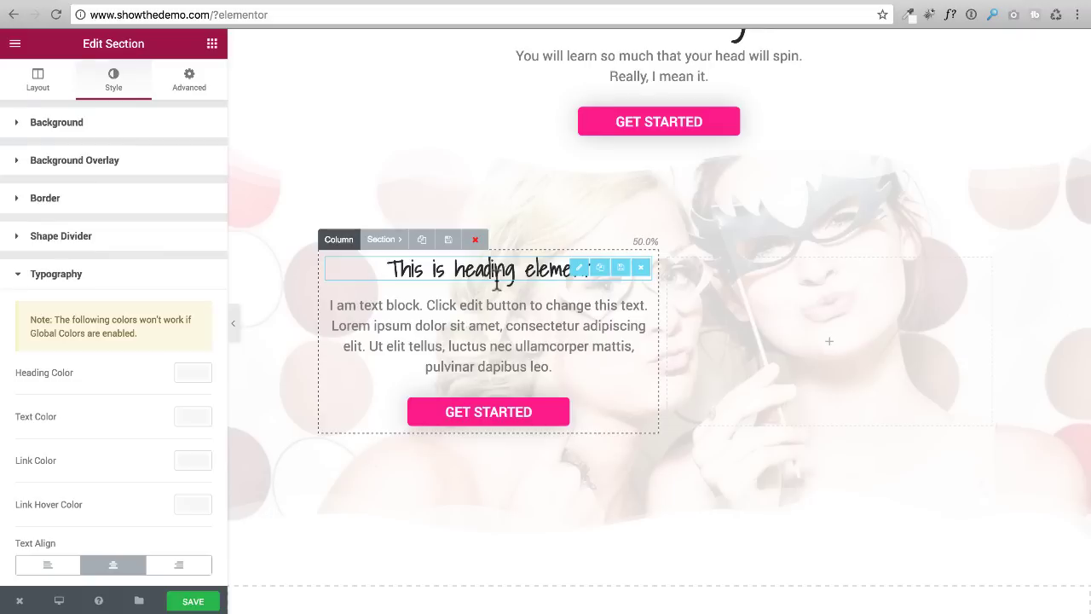
Step: Change the left column heading's title to "Learn The Secrets Of Making Amazing Courses That Change Peoples Lives" and its HTML tag to H3
{"action": "left_click", "coordinate": [492, 303]}
{"action": "left_click", "coordinate": [488, 269]}
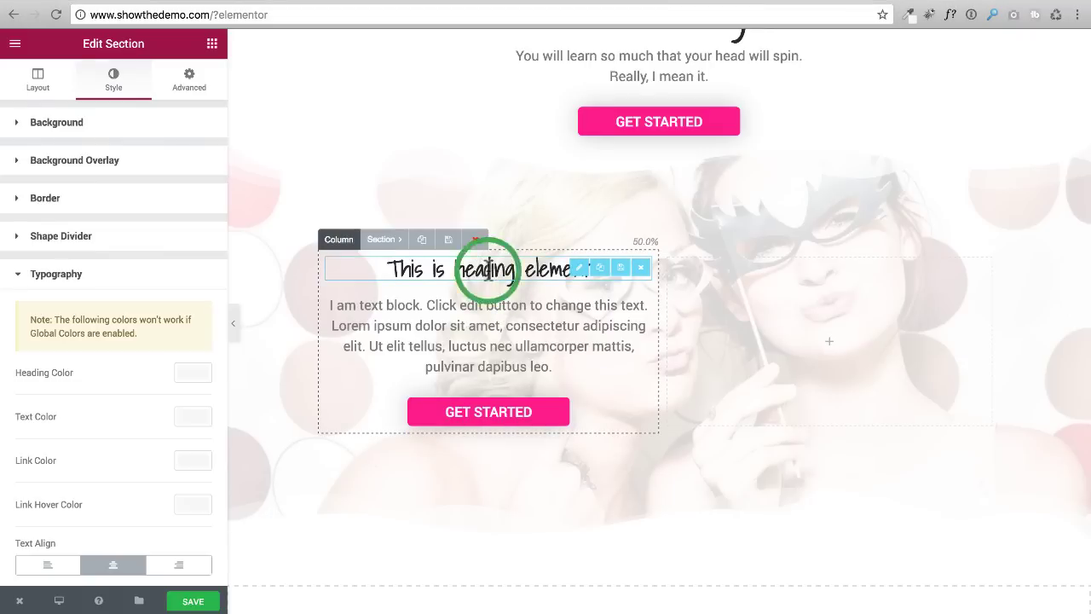
{"action": "left_click", "coordinate": [182, 170]}
{"action": "key", "text": "ctrl+a"}
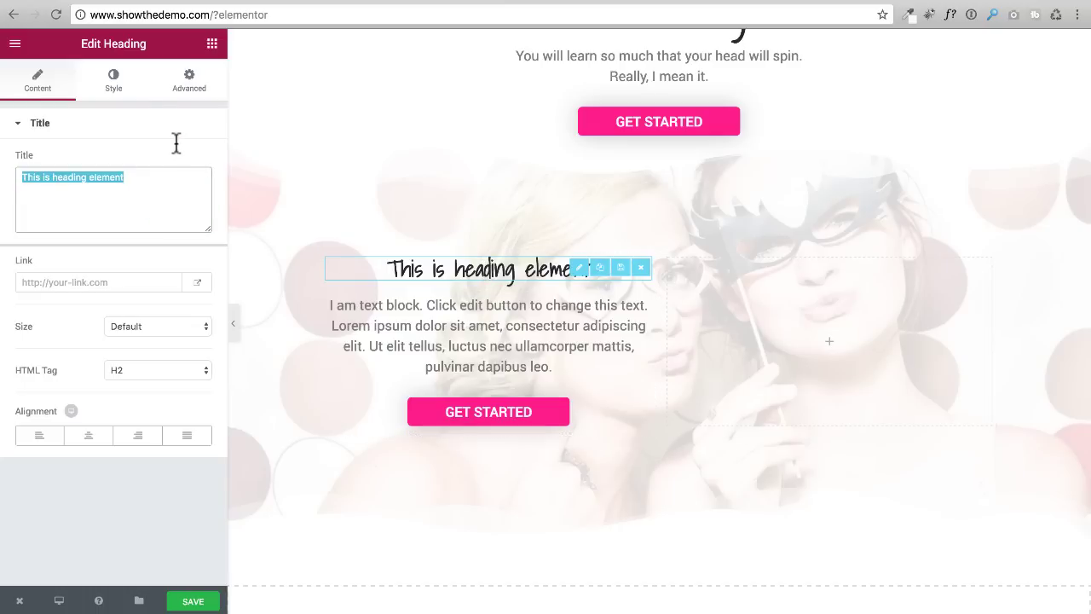
{"action": "type", "text": "Learn The Secrets Of Making Amazing Courses That Change Peoples Lives"}
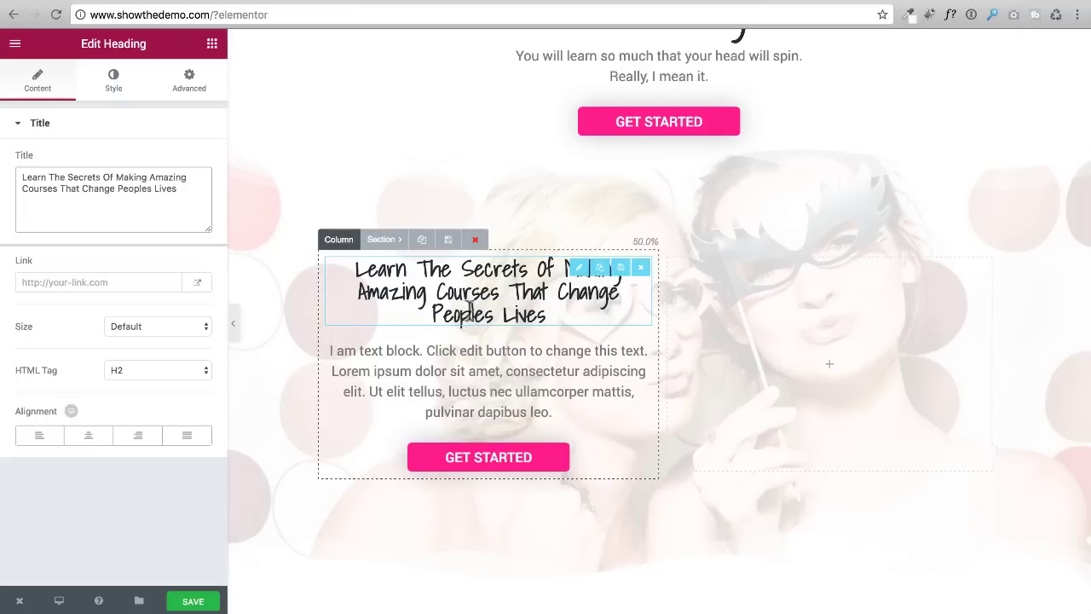
{"action": "left_click", "coordinate": [147, 368]}
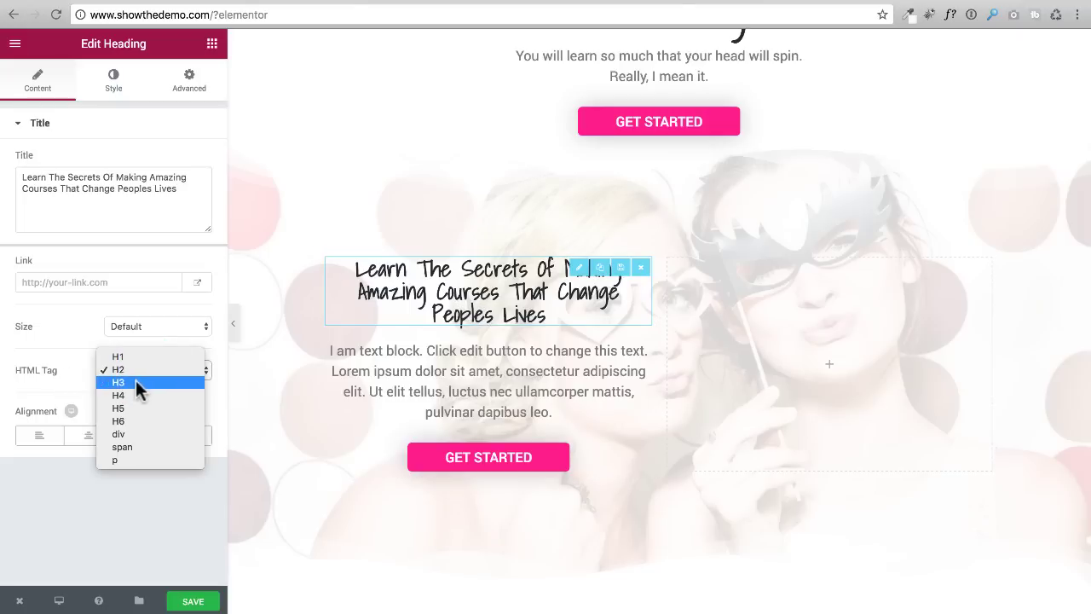
{"action": "left_click", "coordinate": [135, 380]}
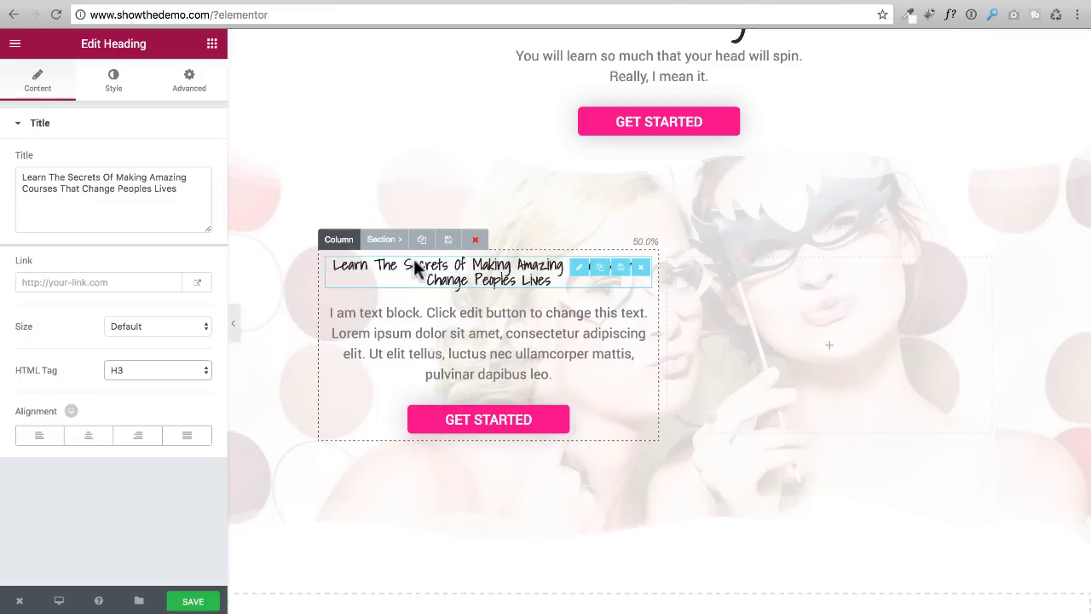
Step: Enable custom typography for the left column's heading, with a size of 25 px and a weight of 300
{"action": "left_click", "coordinate": [123, 90]}
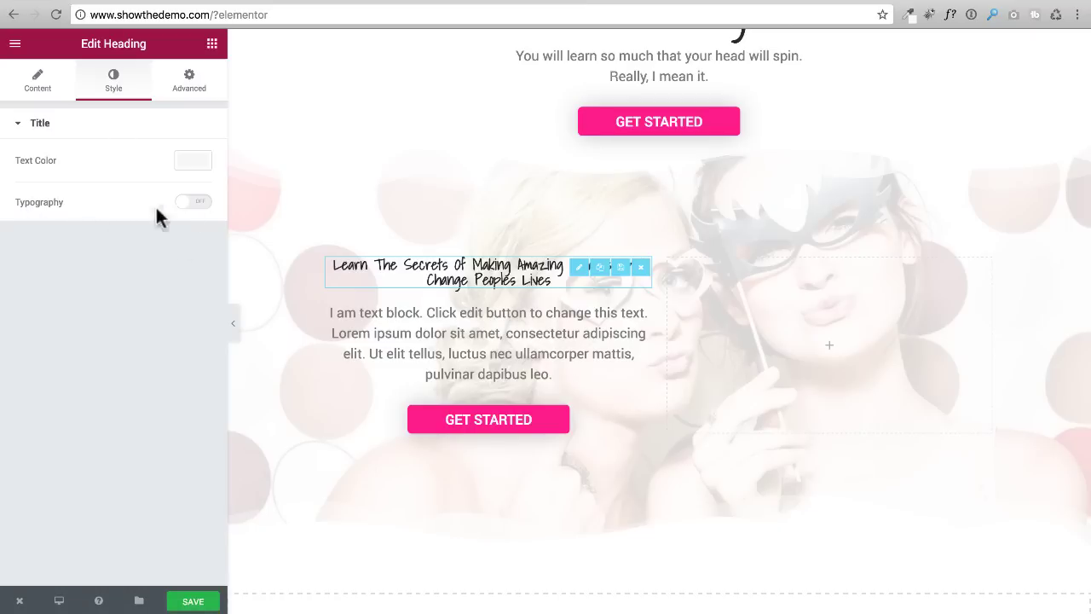
{"action": "left_click", "coordinate": [192, 205]}
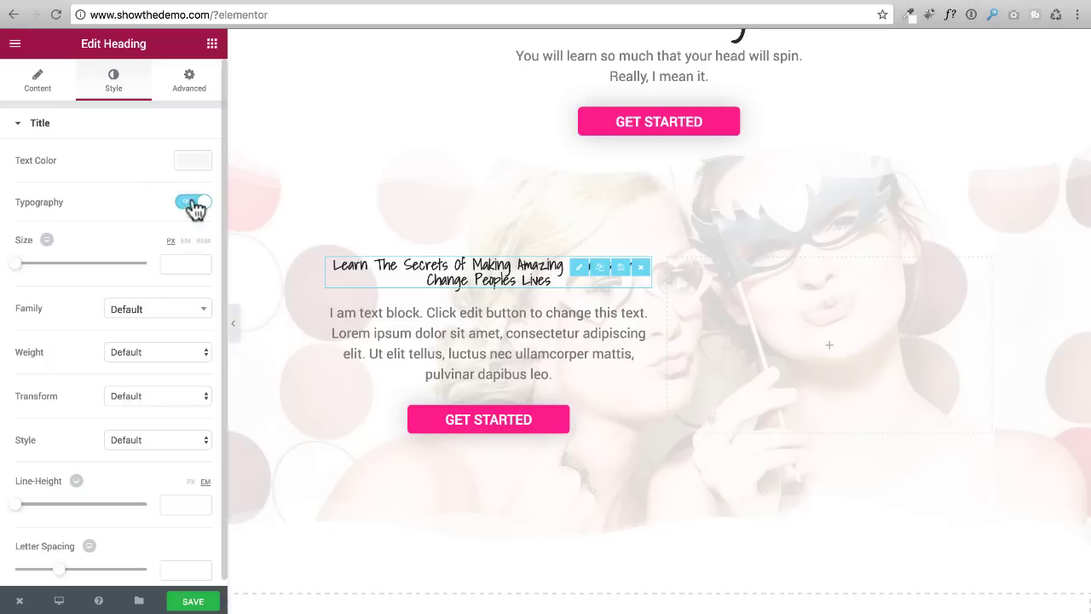
{"action": "scroll", "coordinate": [104, 212], "scroll_direction": "down", "scroll_amount": 1}
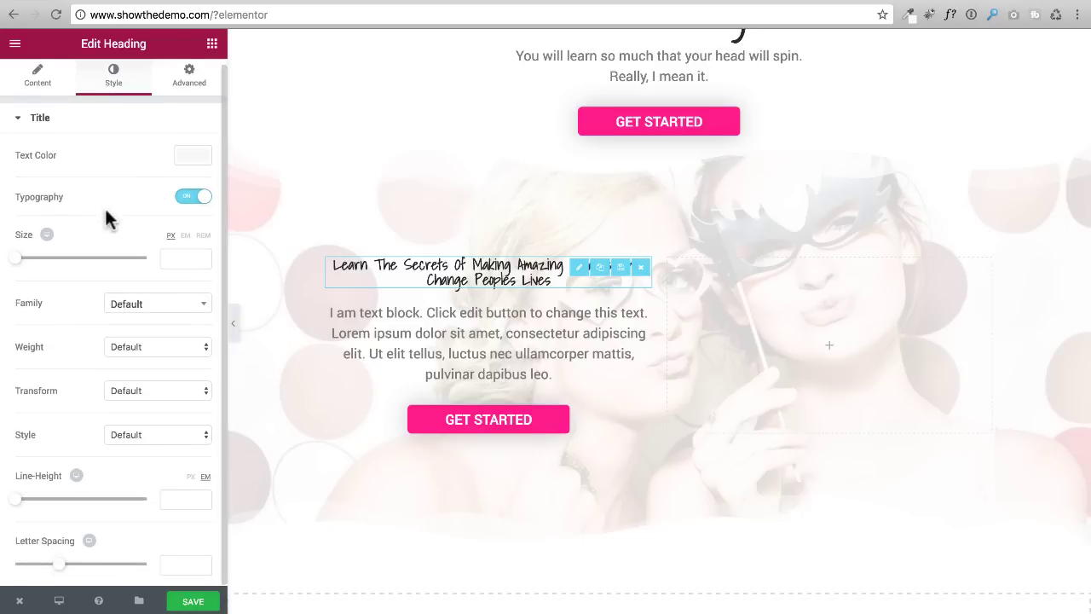
{"action": "mouse_move", "coordinate": [14, 258]}
{"action": "left_mouse_down"}
{"action": "mouse_move", "coordinate": [42, 265]}
{"action": "mouse_move", "coordinate": [29, 257]}
{"action": "left_mouse_up"}
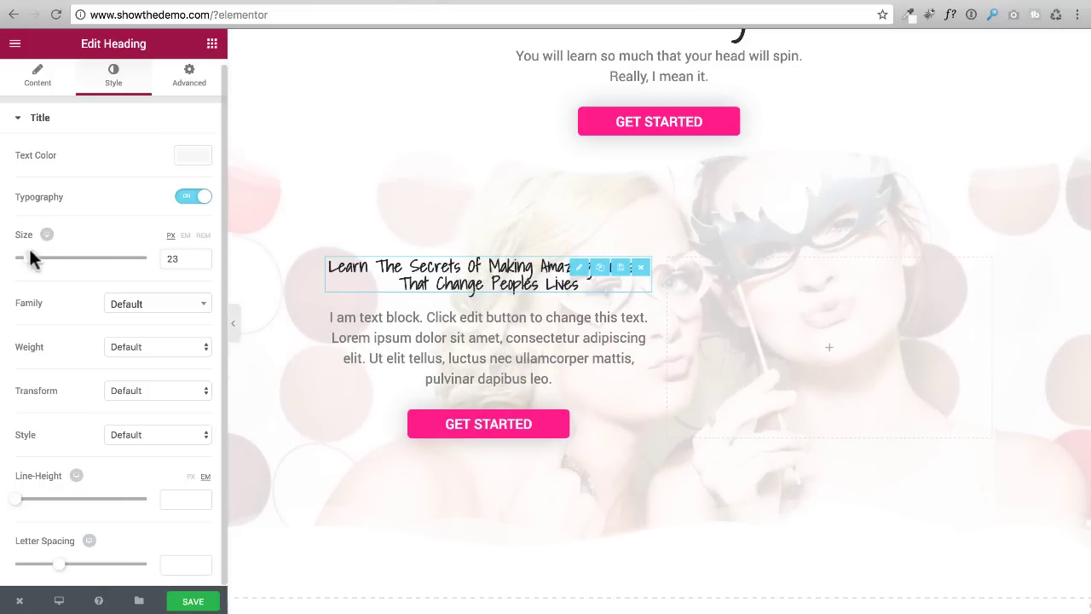
{"action": "left_click", "coordinate": [201, 256]}
{"action": "left_click", "coordinate": [201, 256]}
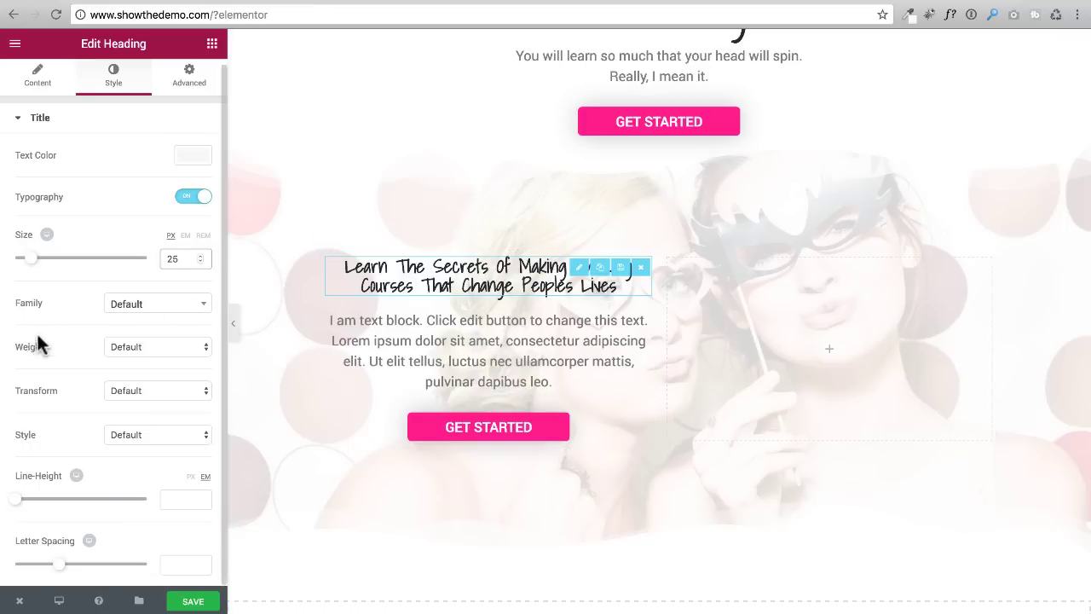
{"action": "left_click", "coordinate": [146, 351]}
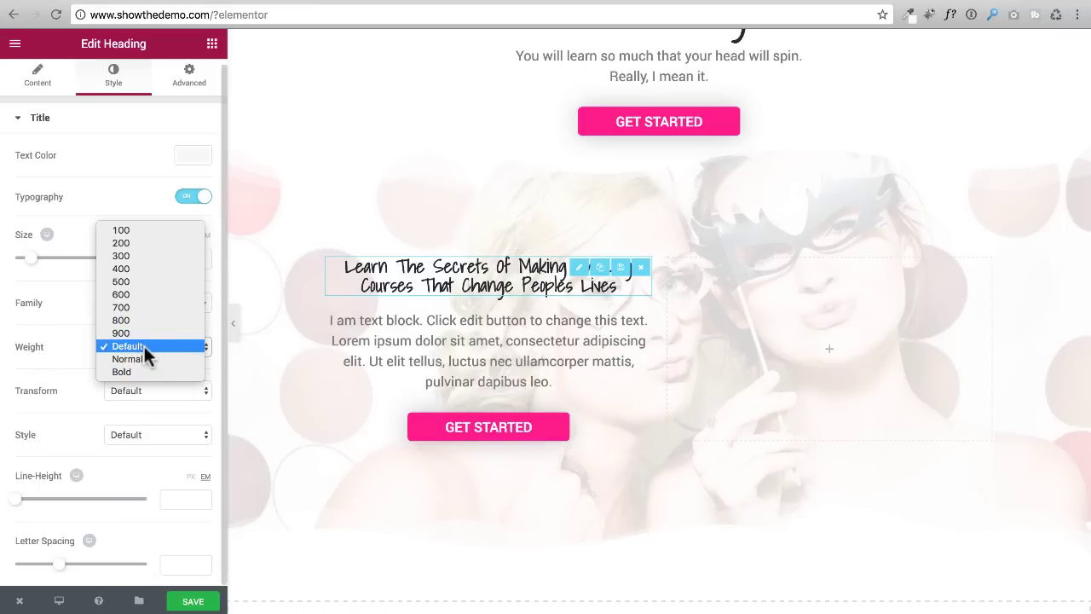
{"action": "left_click", "coordinate": [142, 256]}
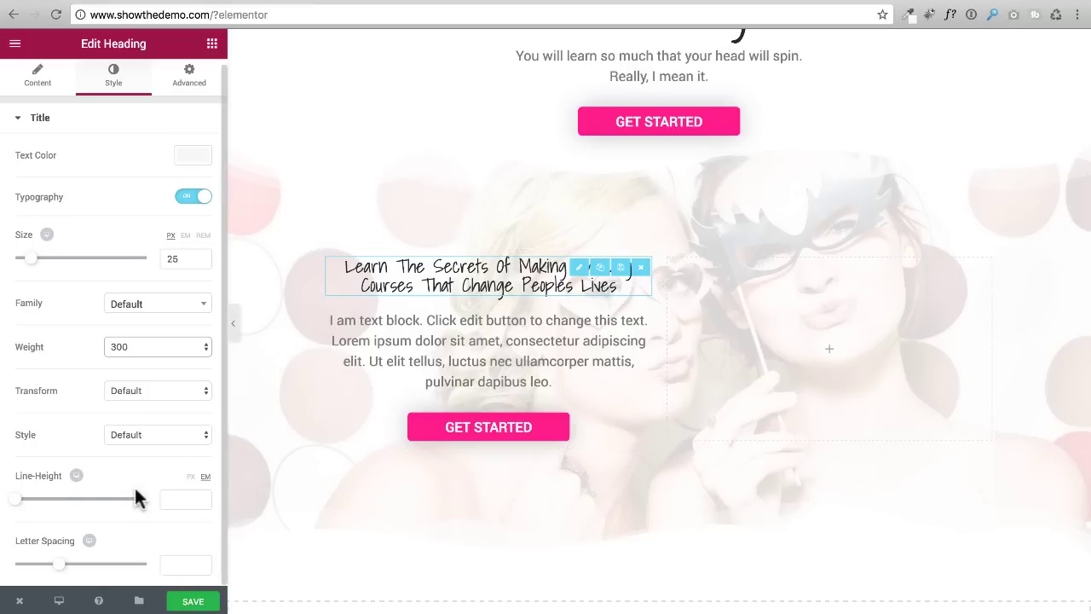
Step: Set the heading's line height to 1.3 em and compare it with the demo page's course boxes
{"action": "left_click", "coordinate": [15, 501]}
{"action": "left_click_drag", "start_coordinate": [15, 501], "coordinate": [27, 501]}
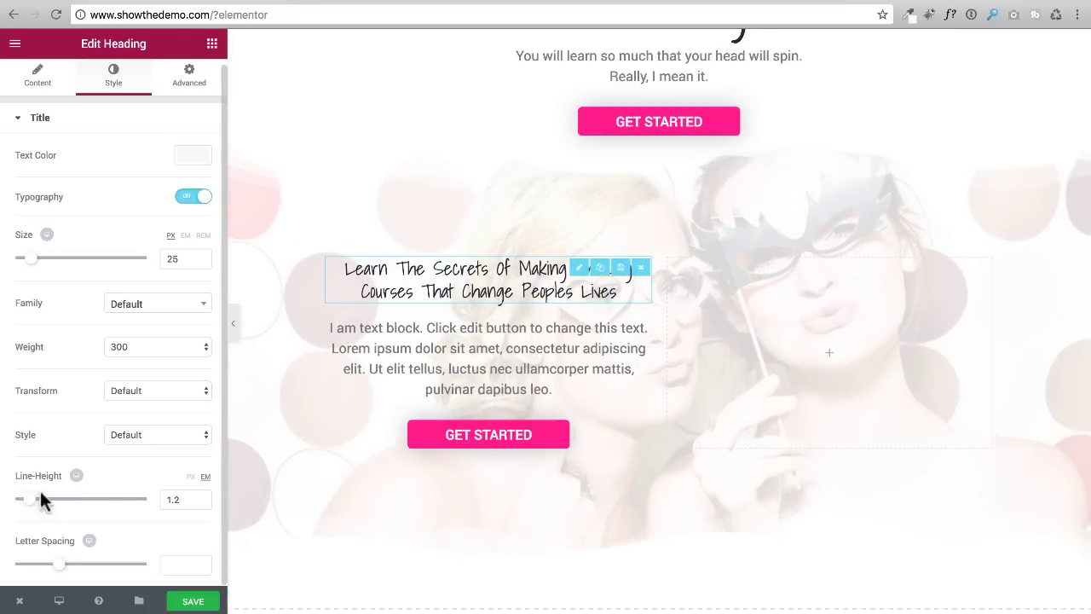
{"action": "left_click", "coordinate": [199, 494]}
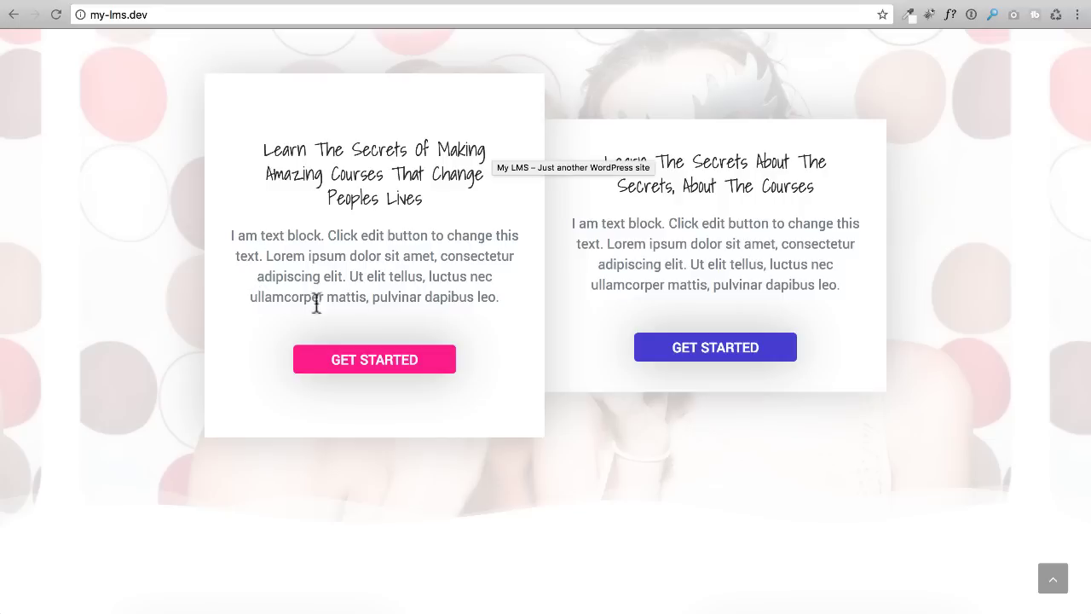
{"action": "left_click", "coordinate": [801, 9]}
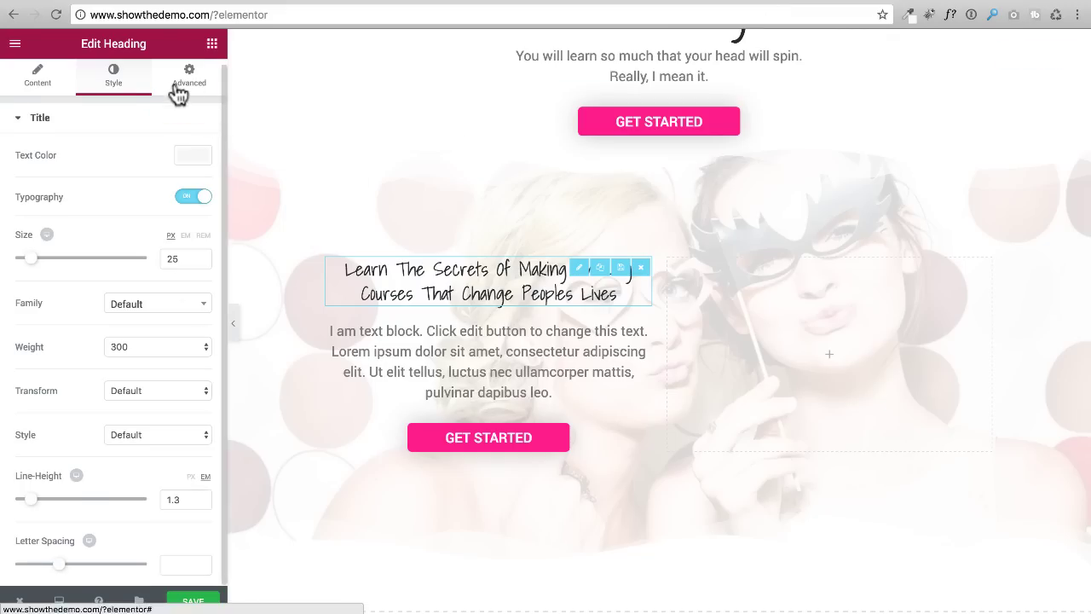
Step: Unlink the heading's padding values and set the right and left padding to 30 px, with top and bottom at 0
{"action": "left_click", "coordinate": [177, 91]}
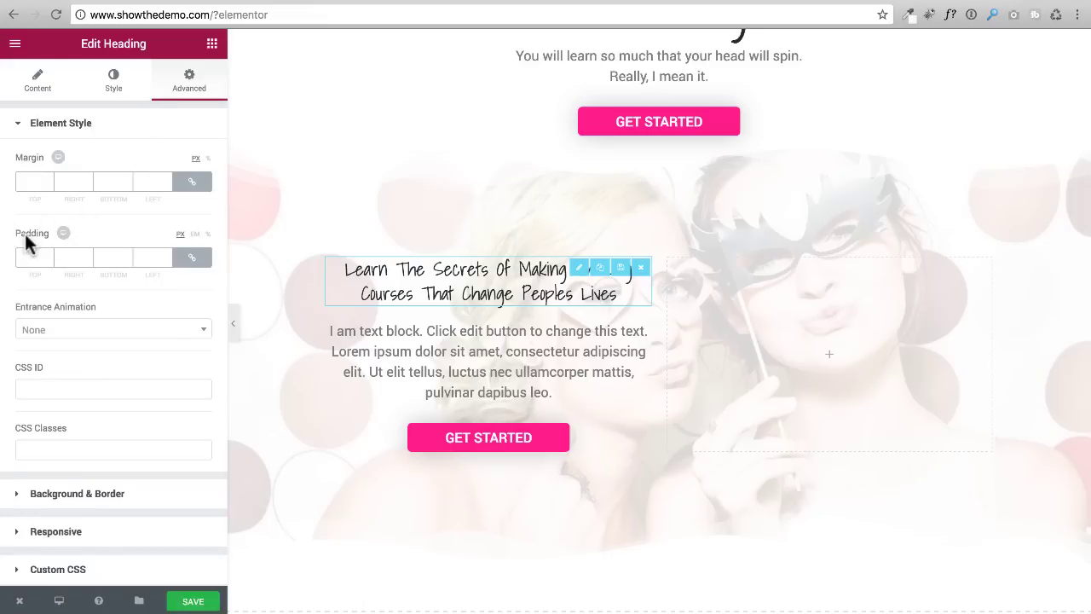
{"action": "left_click", "coordinate": [195, 266]}
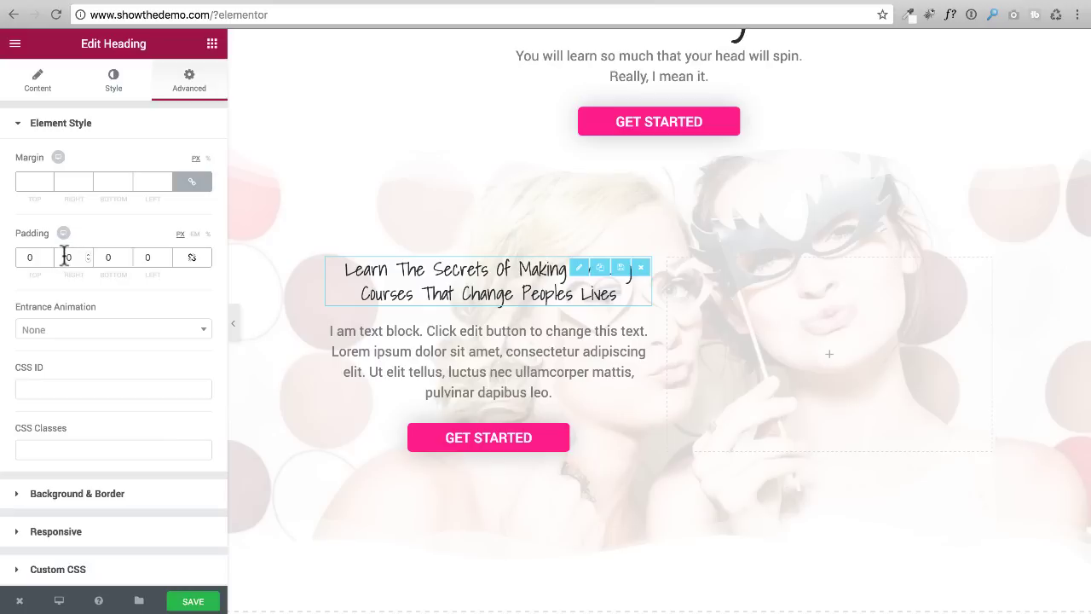
{"action": "left_click", "coordinate": [147, 257]}
{"action": "type", "text": "30"}
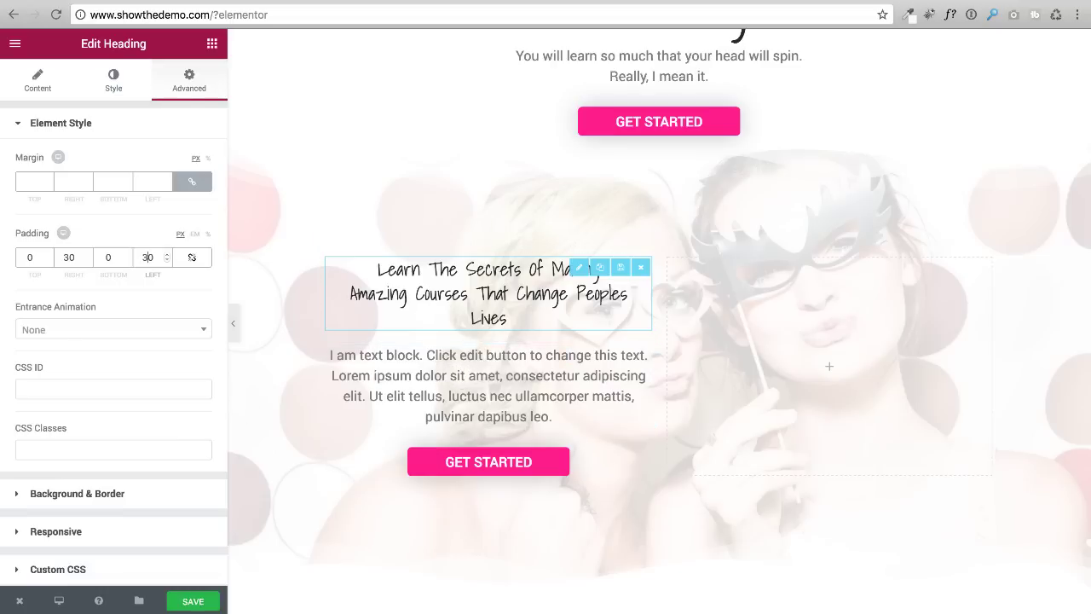
Step: Give the left column a Classic background in white (#ffffff)
{"action": "left_click", "coordinate": [430, 362]}
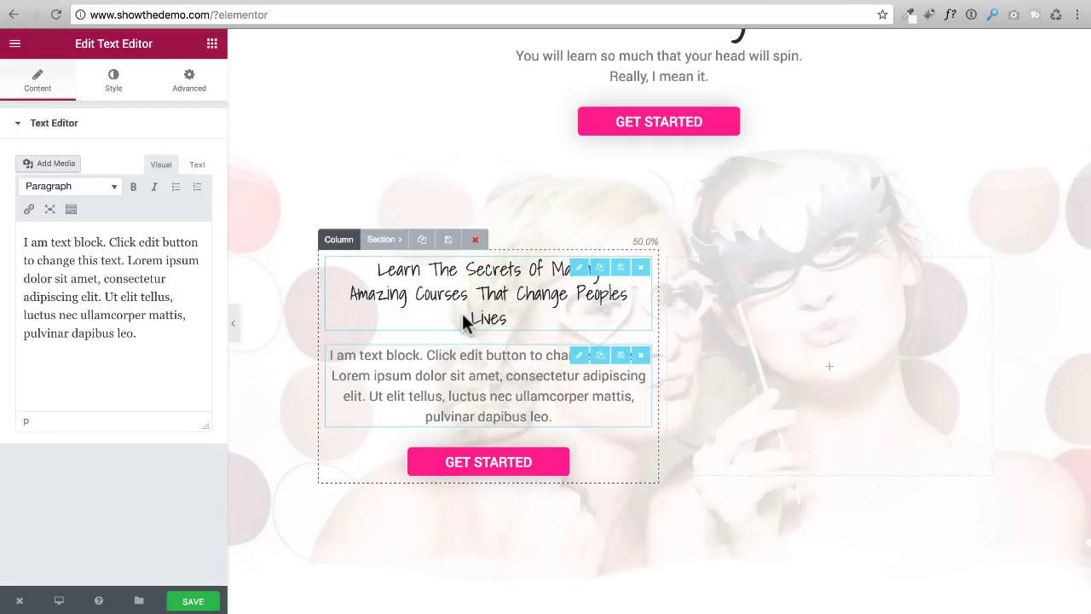
{"action": "left_click", "coordinate": [438, 307]}
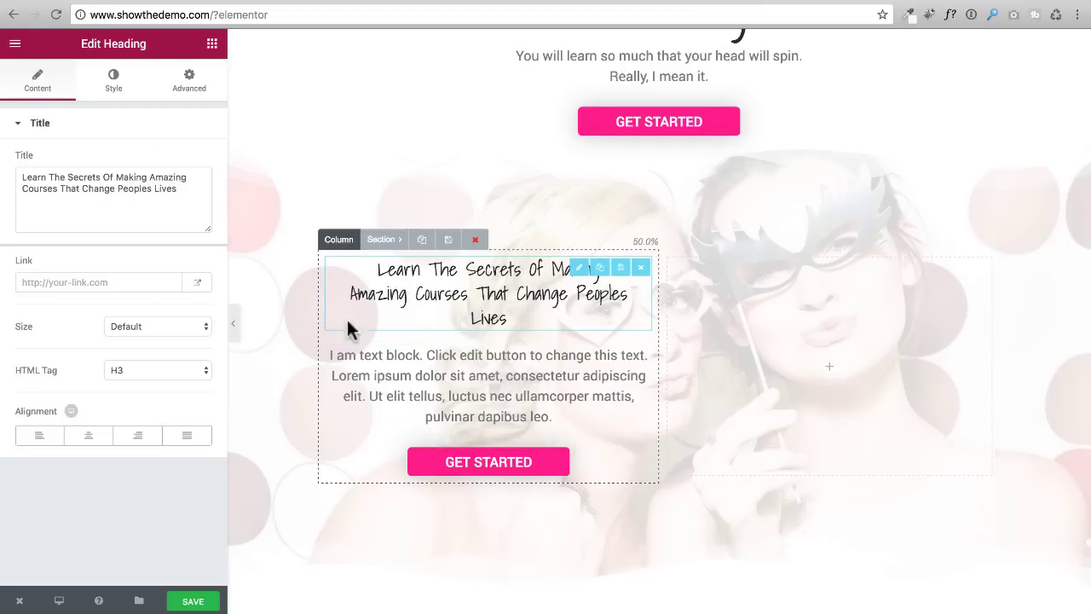
{"action": "left_click", "coordinate": [337, 238]}
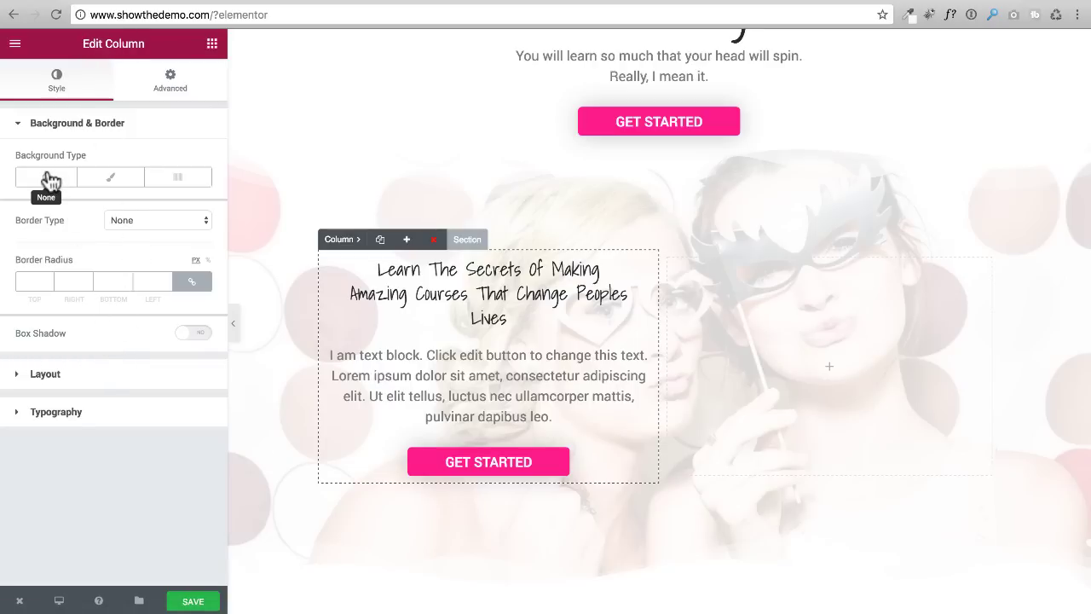
{"action": "left_click", "coordinate": [103, 177]}
{"action": "left_click", "coordinate": [177, 177]}
{"action": "left_click", "coordinate": [110, 179]}
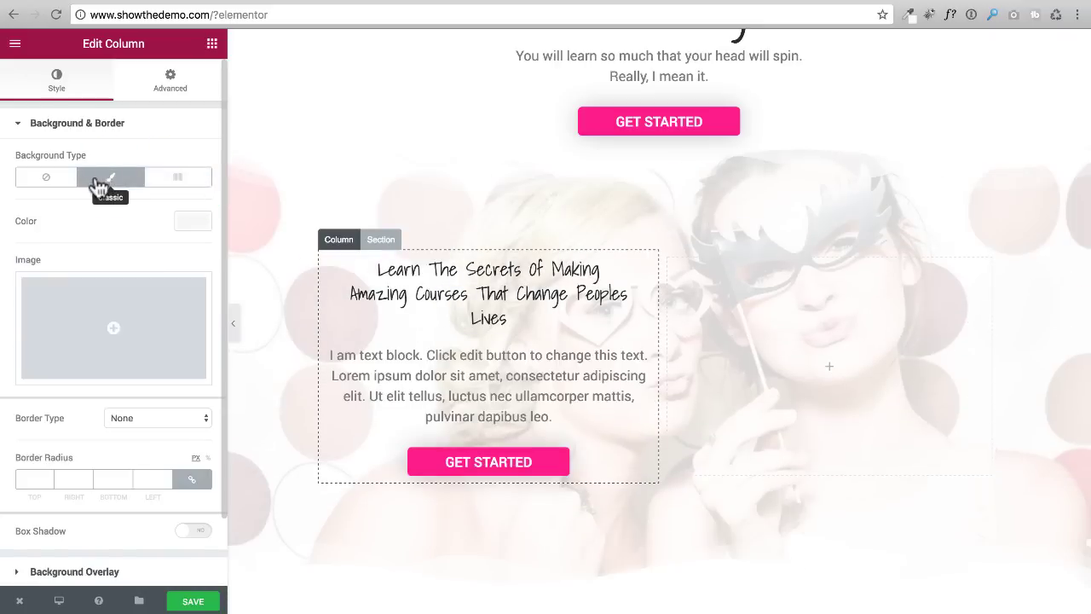
{"action": "left_click", "coordinate": [197, 225]}
{"action": "left_click", "coordinate": [155, 398]}
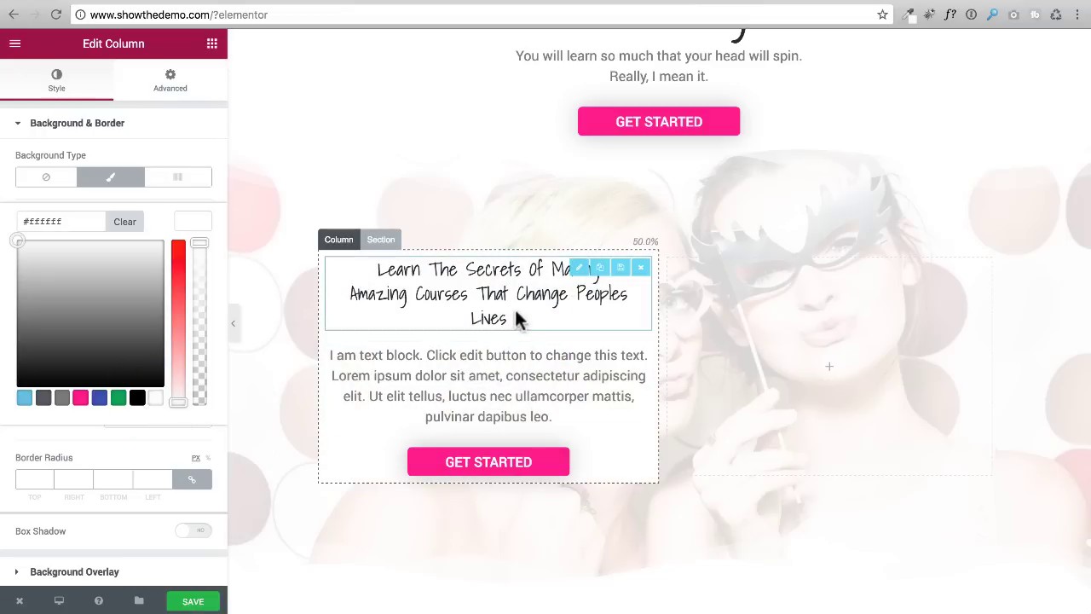
{"action": "left_click", "coordinate": [187, 225]}
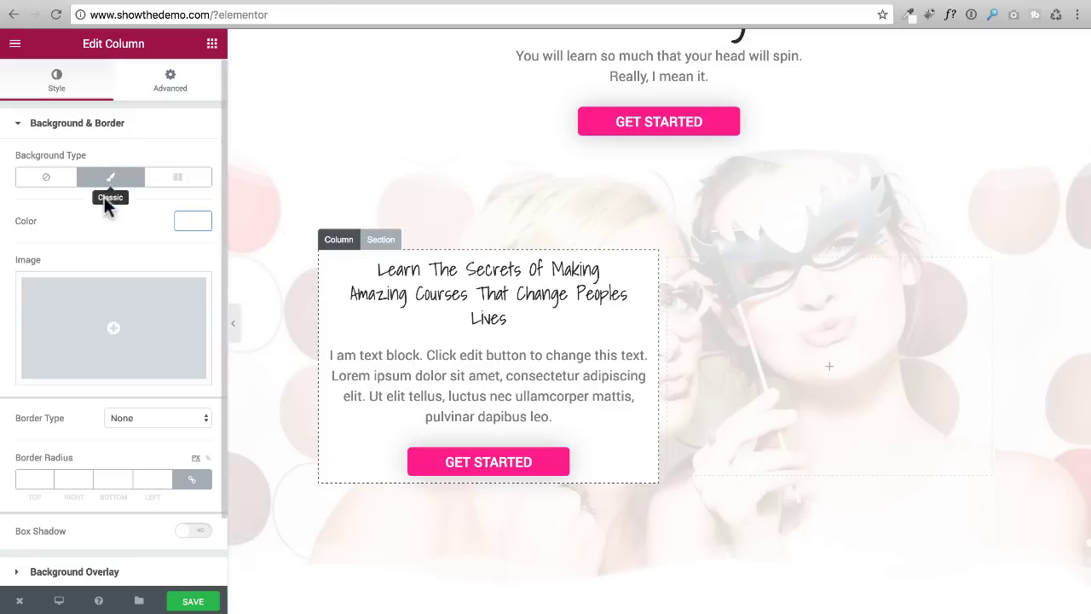
Step: Add a box shadow to the left column with a blur of 50 and a black color at about 0.3 opacity
{"action": "left_click", "coordinate": [202, 537]}
{"action": "scroll", "coordinate": [146, 400], "scroll_direction": "down", "scroll_amount": 2}
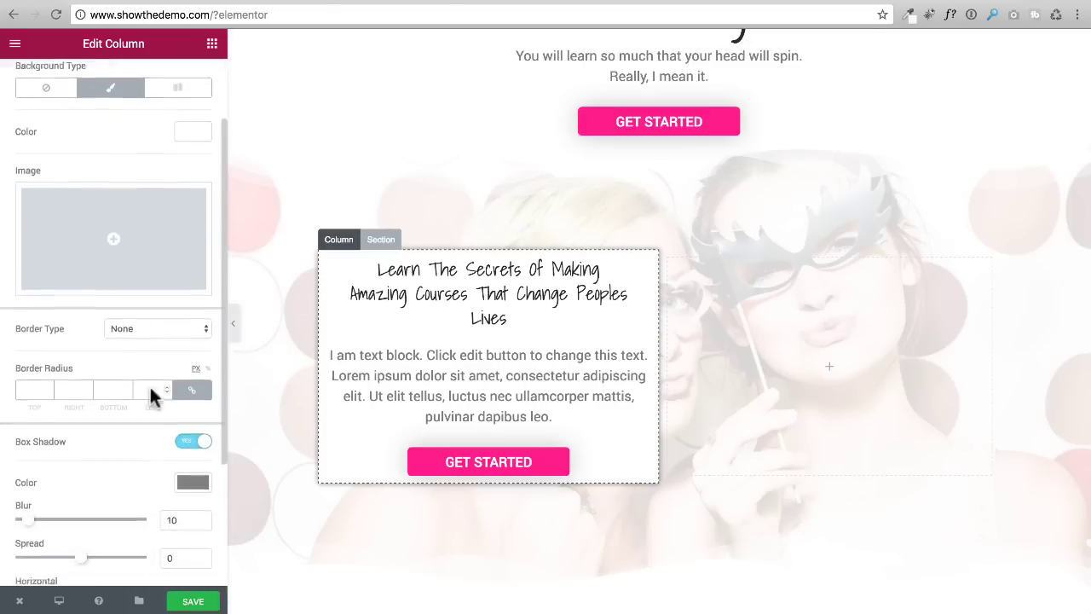
{"action": "scroll", "coordinate": [149, 390], "scroll_direction": "down", "scroll_amount": 1}
{"action": "scroll", "coordinate": [439, 284], "scroll_direction": "down", "scroll_amount": 1}
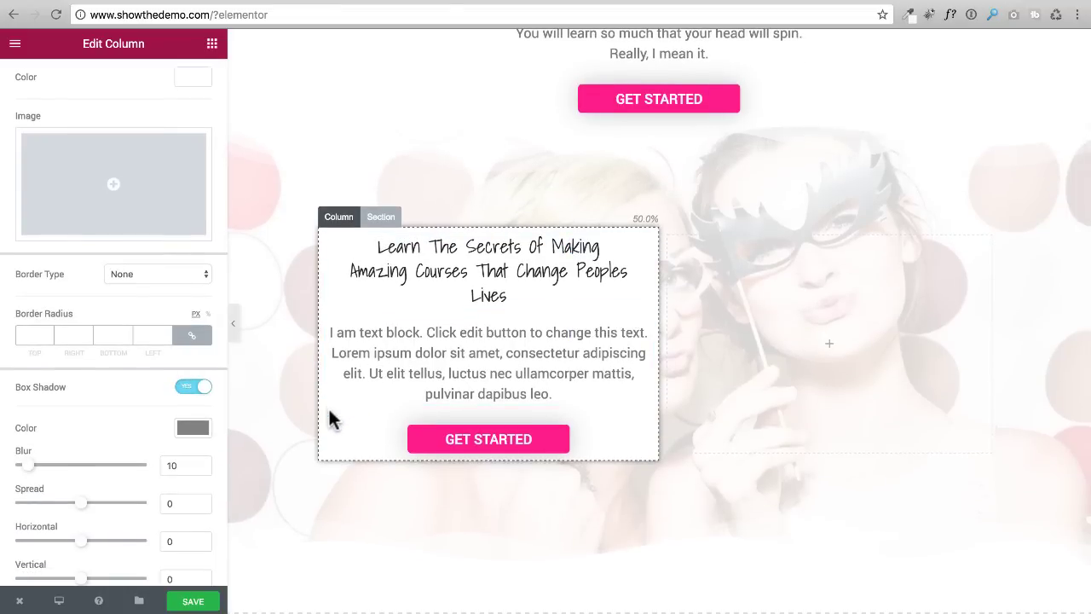
{"action": "scroll", "coordinate": [329, 409], "scroll_direction": "down", "scroll_amount": 1}
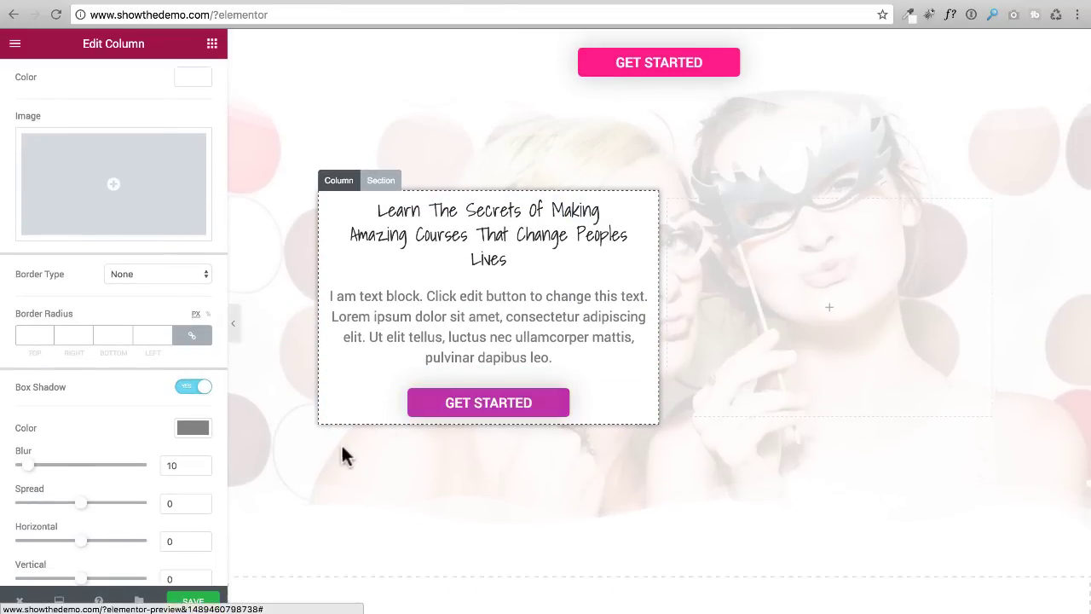
{"action": "scroll", "coordinate": [102, 392], "scroll_direction": "down", "scroll_amount": 3}
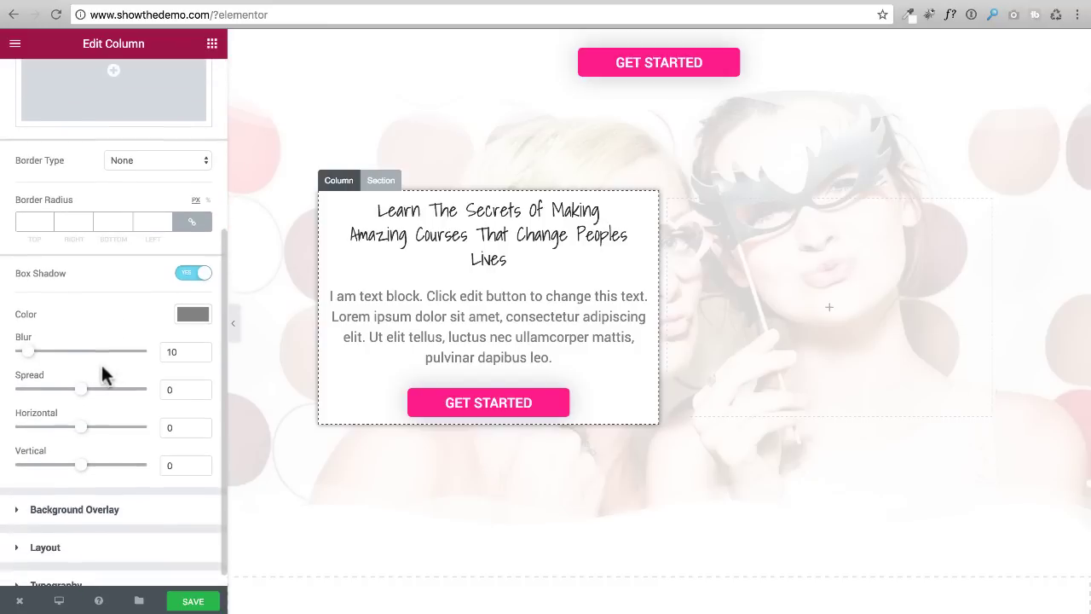
{"action": "left_click_drag", "start_coordinate": [28, 350], "coordinate": [81, 359]}
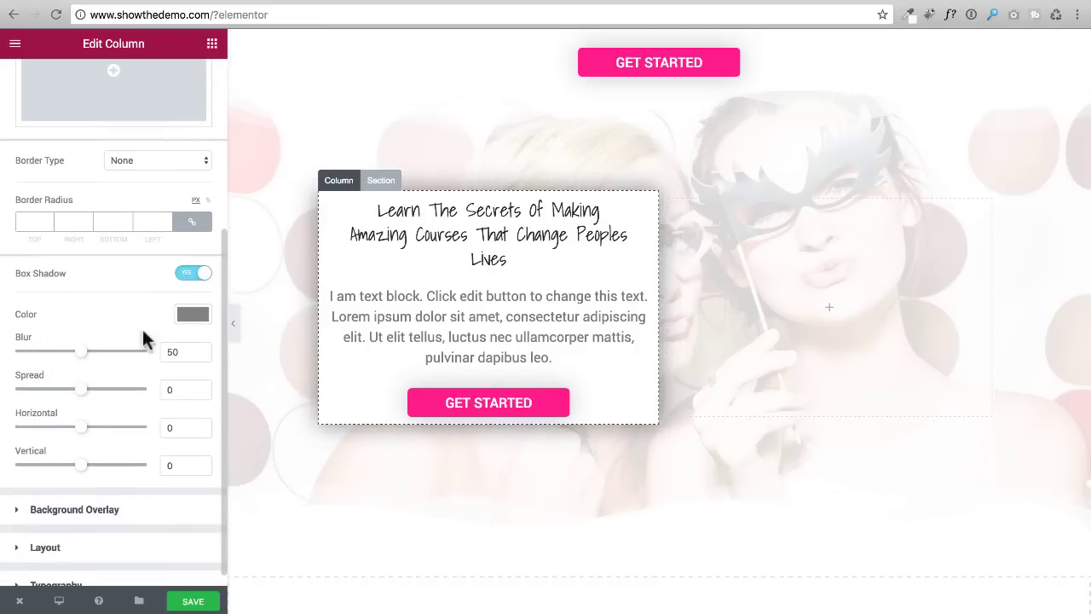
{"action": "left_click", "coordinate": [193, 315]}
{"action": "left_click_drag", "start_coordinate": [202, 414], "coordinate": [202, 448]}
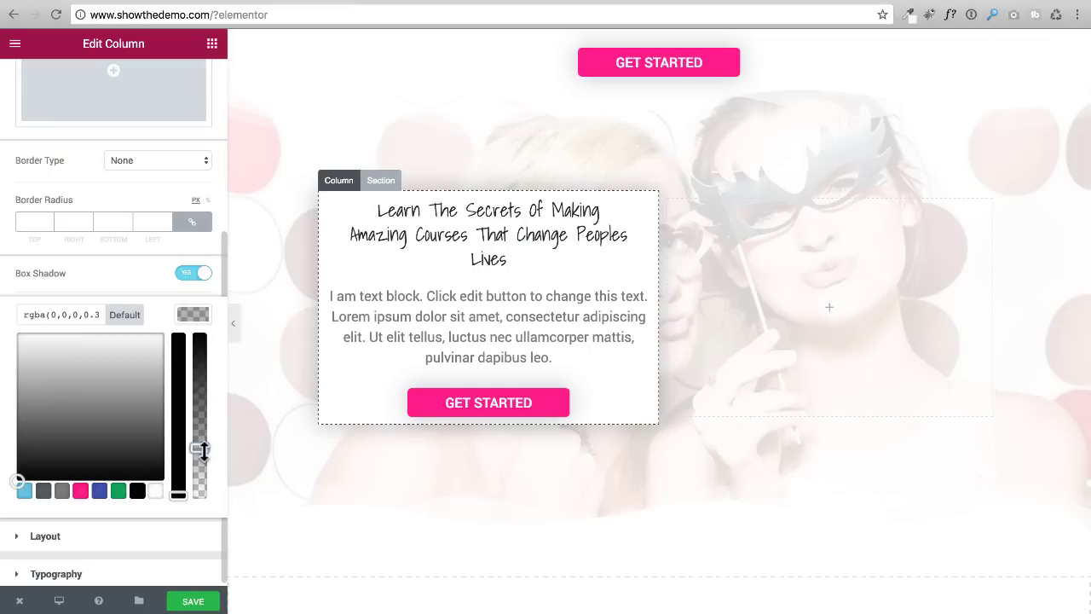
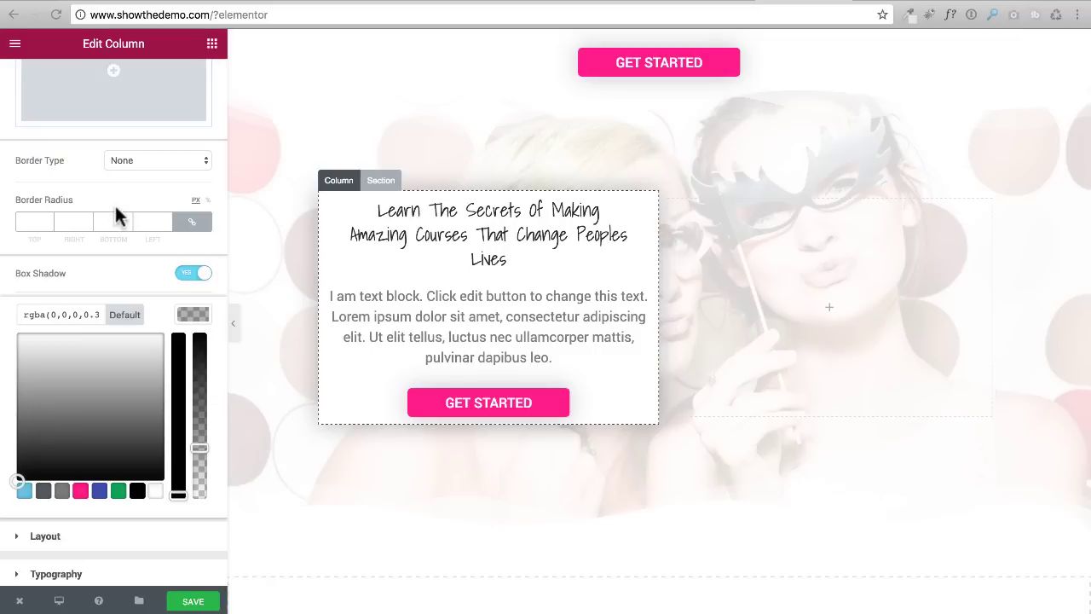
Step: Unlink the left column's margin values and set the top and bottom margins to -20 px
{"action": "scroll", "coordinate": [115, 207], "scroll_direction": "up", "scroll_amount": 5}
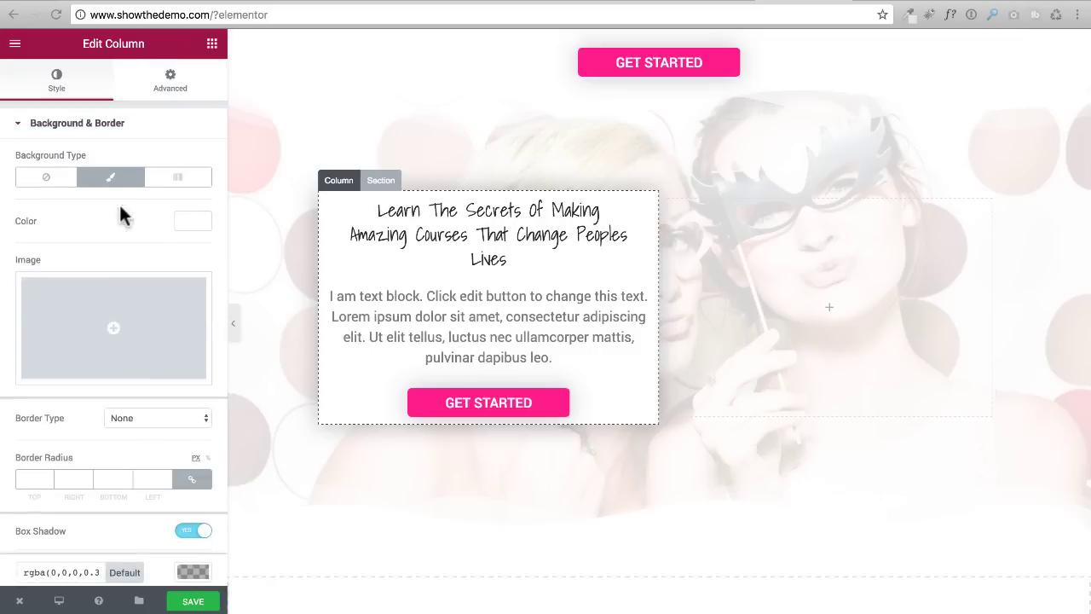
{"action": "left_click", "coordinate": [170, 81]}
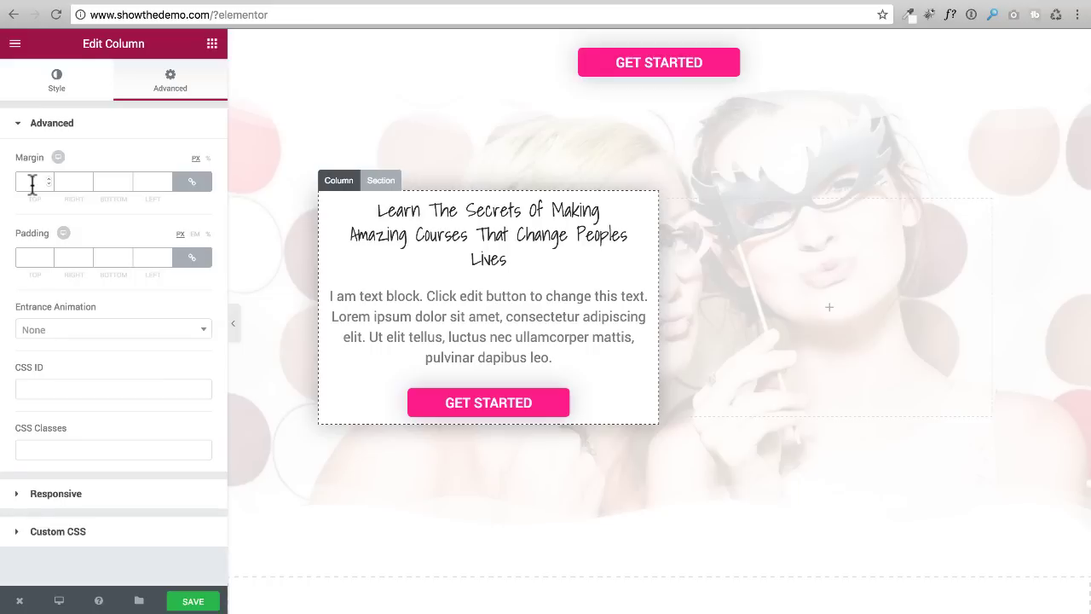
{"action": "left_click", "coordinate": [191, 181]}
{"action": "left_click", "coordinate": [20, 182]}
{"action": "type", "text": "-20"}
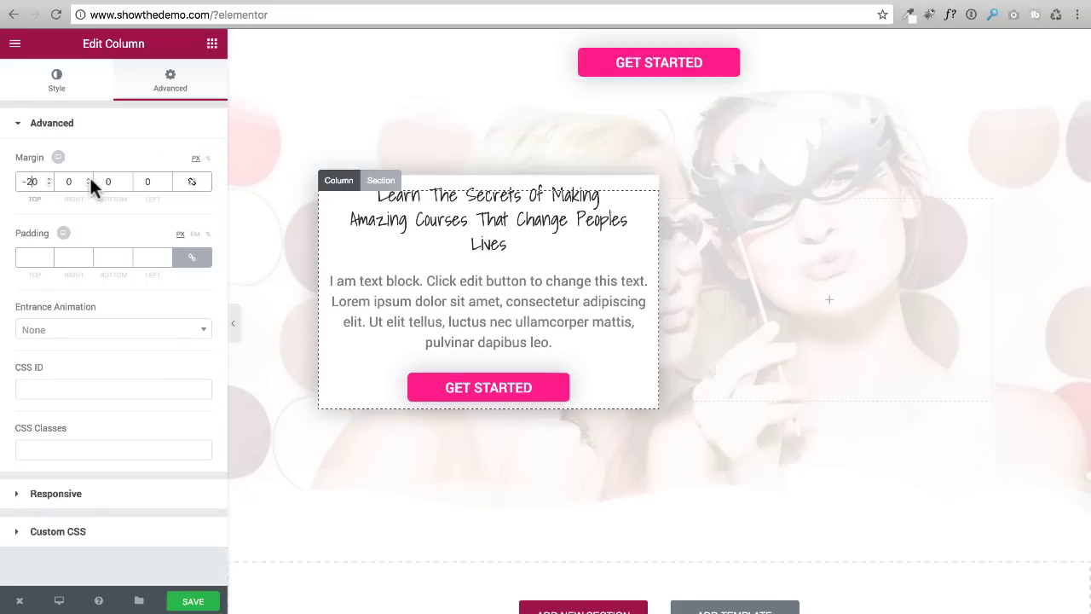
{"action": "left_click", "coordinate": [108, 182]}
{"action": "type", "text": "-2"}
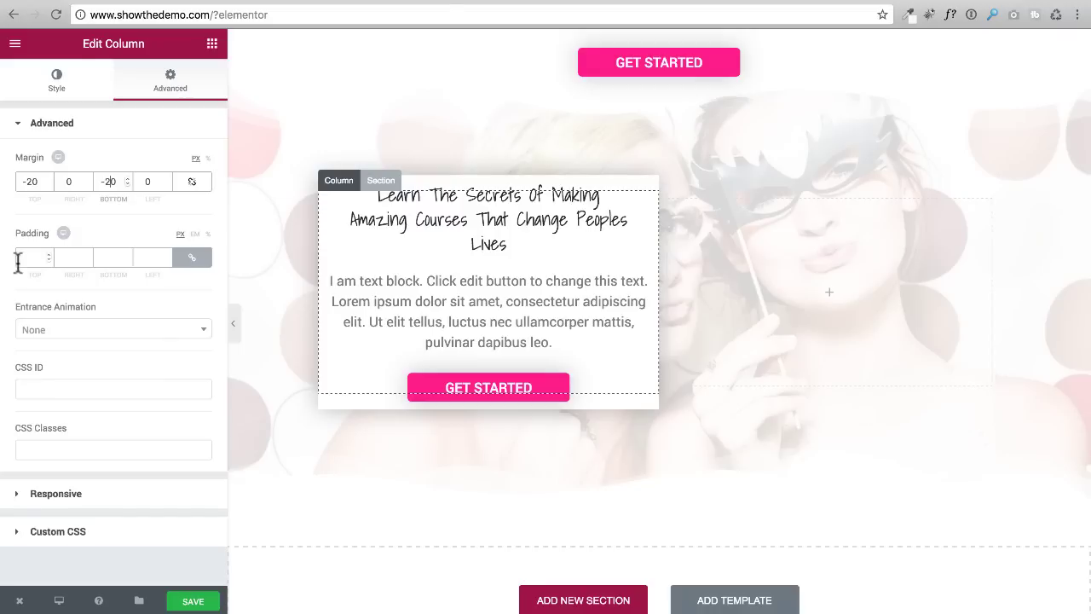
Step: Unlink the left column's padding values and set top and bottom to 60 px, right and left to 25 px
{"action": "left_click", "coordinate": [191, 260]}
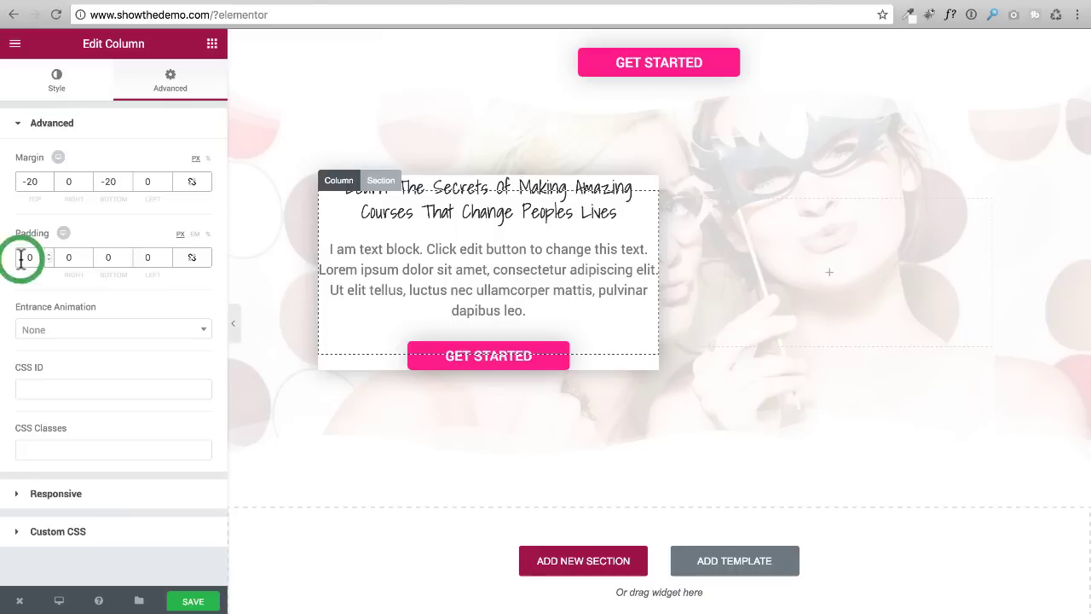
{"action": "type", "text": "6"}
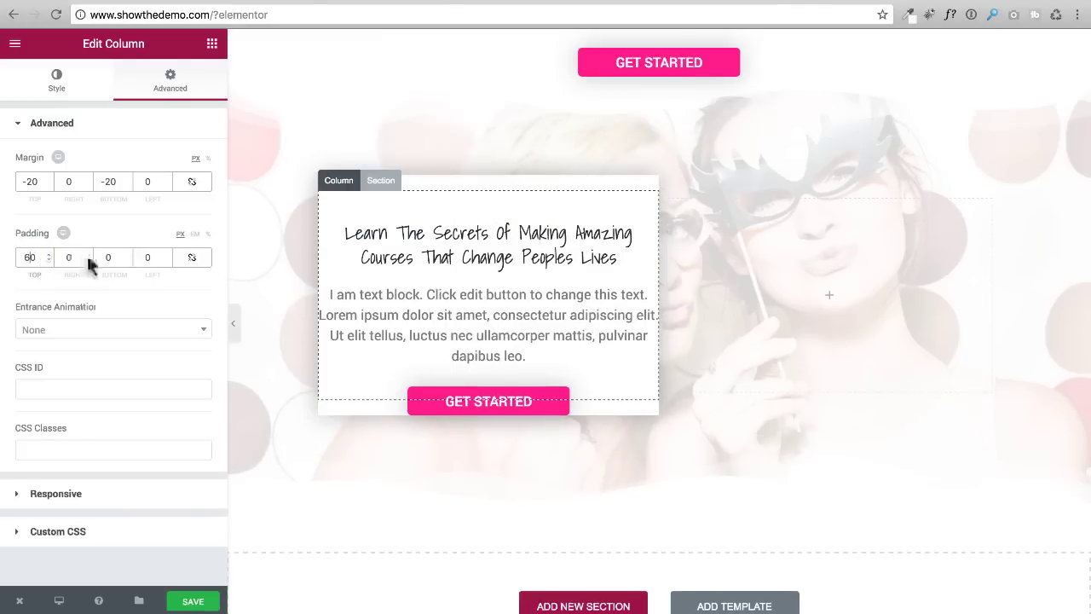
{"action": "type", "text": "6"}
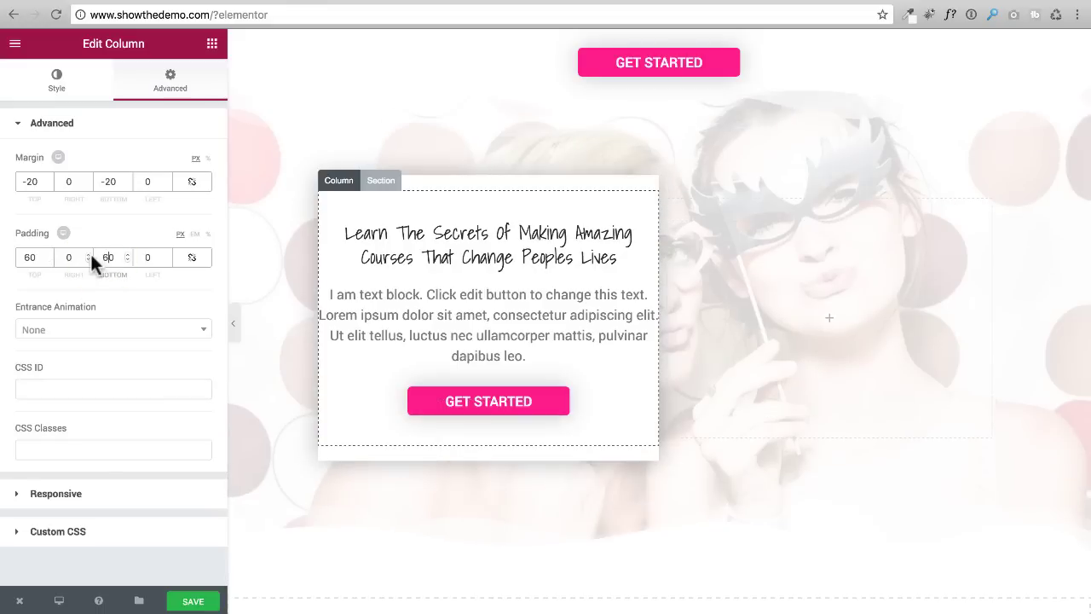
{"action": "left_click", "coordinate": [67, 257]}
{"action": "double_click", "coordinate": [67, 257]}
{"action": "type", "text": "25"}
{"action": "double_click", "coordinate": [153, 256]}
{"action": "type", "text": "25"}
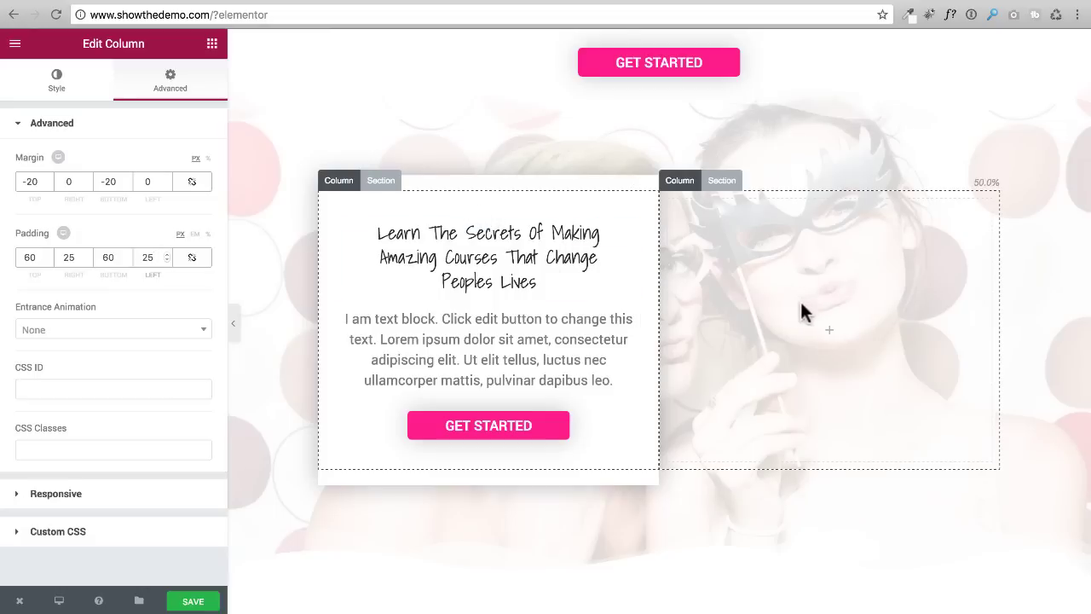
Step: Duplicate the styled left column and delete the empty column on the far right of the section
{"action": "left_click", "coordinate": [349, 186]}
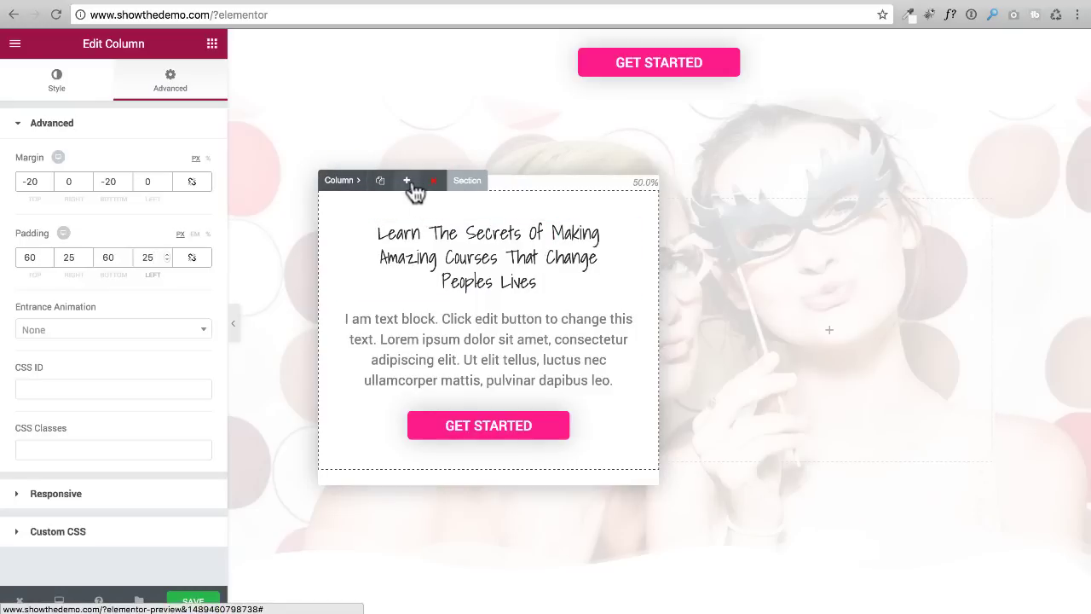
{"action": "left_click", "coordinate": [380, 182]}
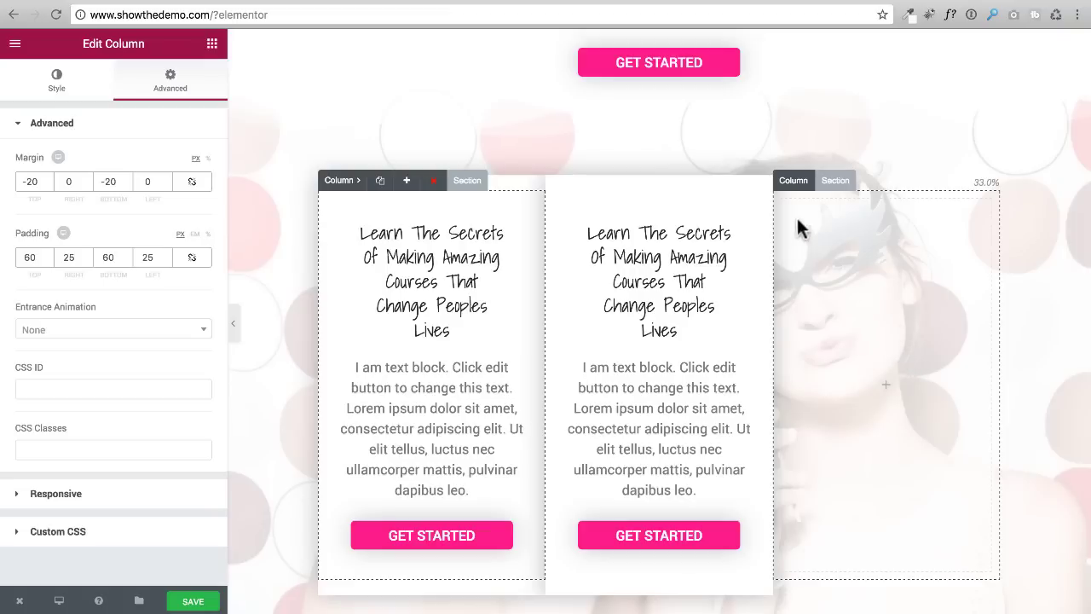
{"action": "left_click", "coordinate": [793, 184]}
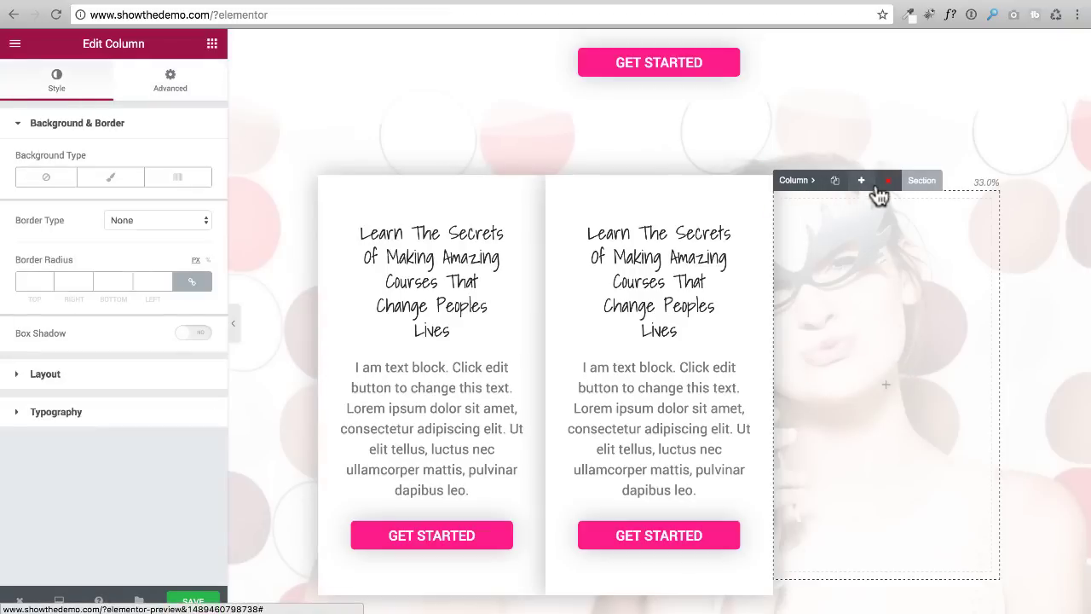
{"action": "left_click", "coordinate": [889, 181]}
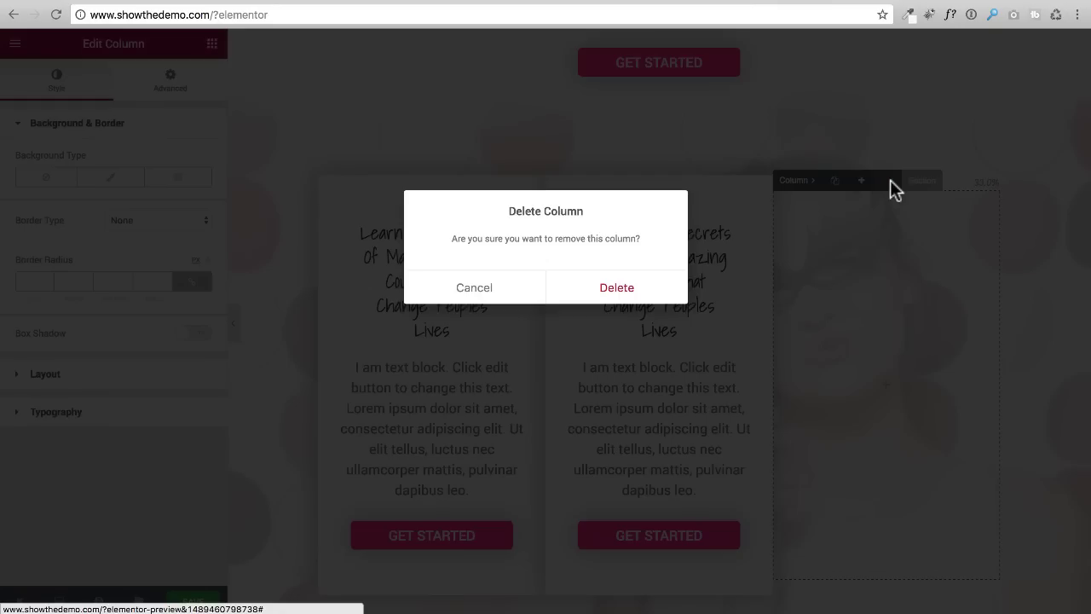
{"action": "left_click", "coordinate": [623, 289]}
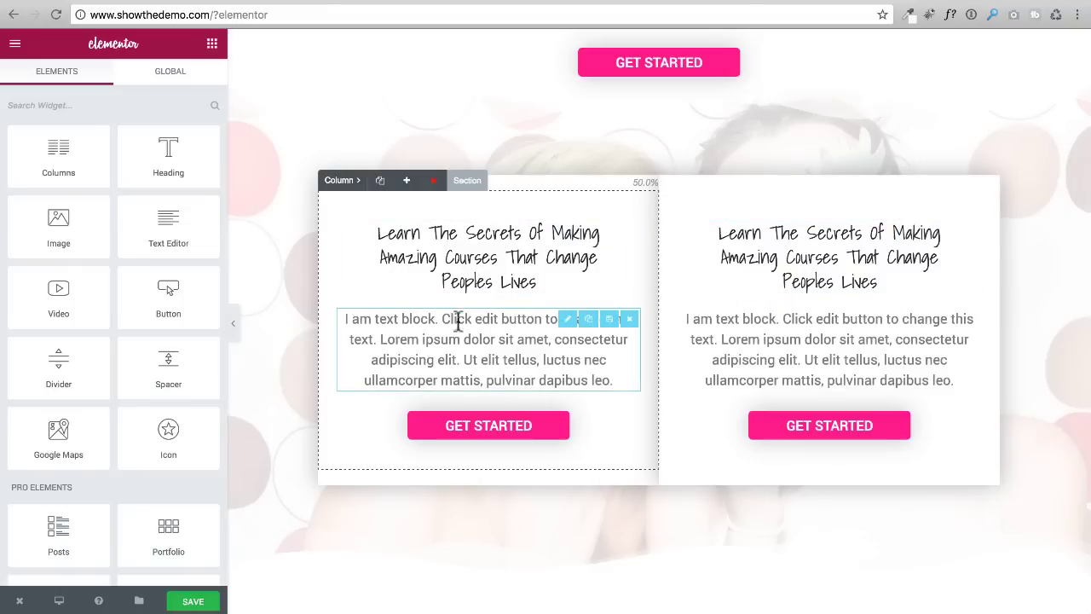
Step: Assign the CSS class on-top to the left column
{"action": "left_click", "coordinate": [340, 180]}
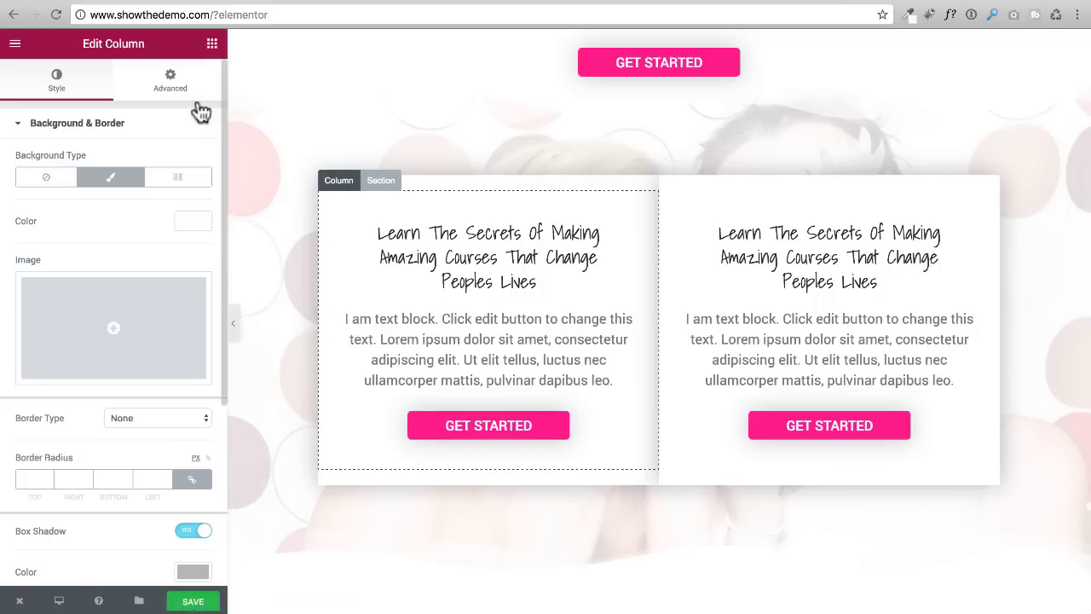
{"action": "left_click", "coordinate": [181, 82]}
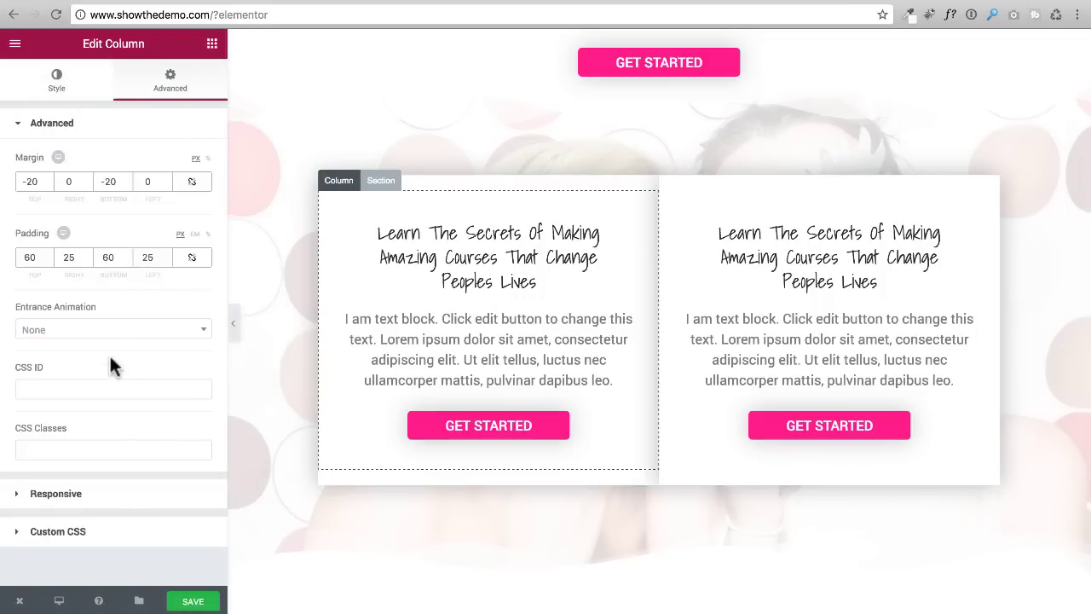
{"action": "left_click", "coordinate": [57, 450]}
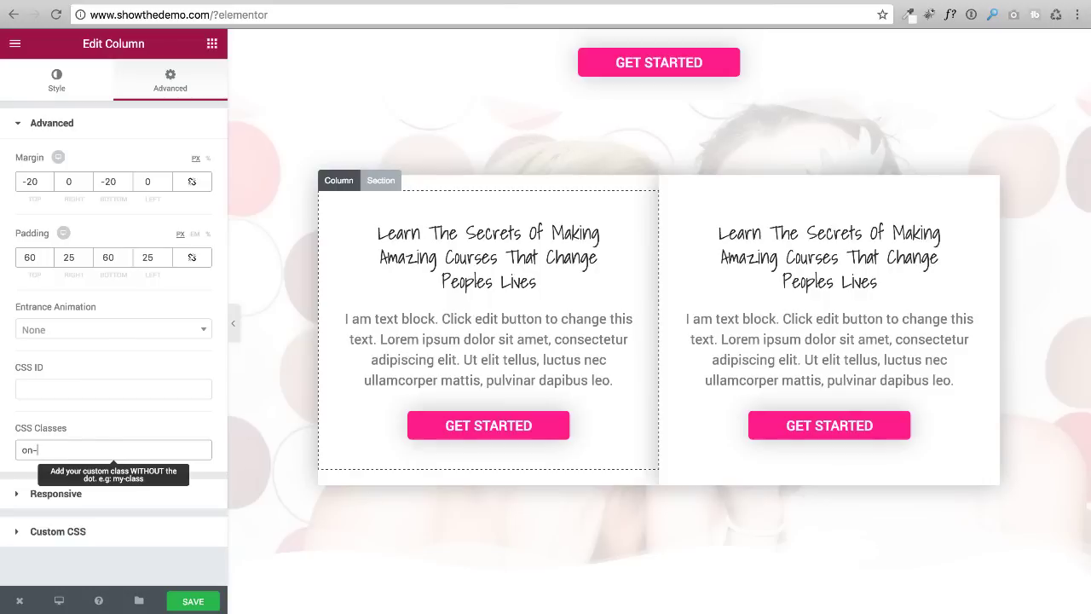
{"action": "type", "text": "p"}
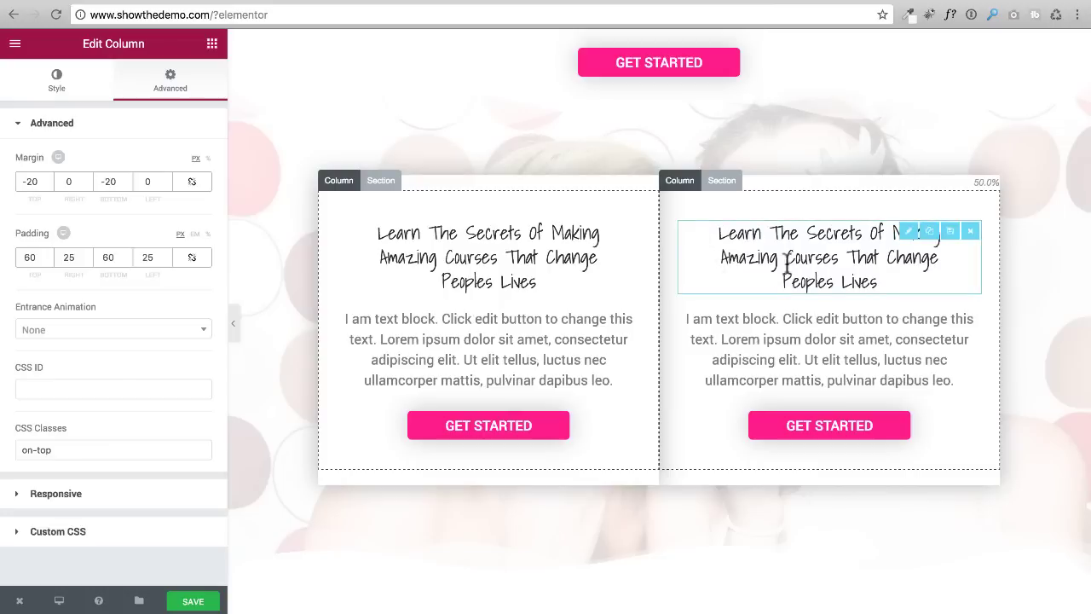
Step: Set the right column's top and bottom margins to 40 px
{"action": "left_click", "coordinate": [674, 178]}
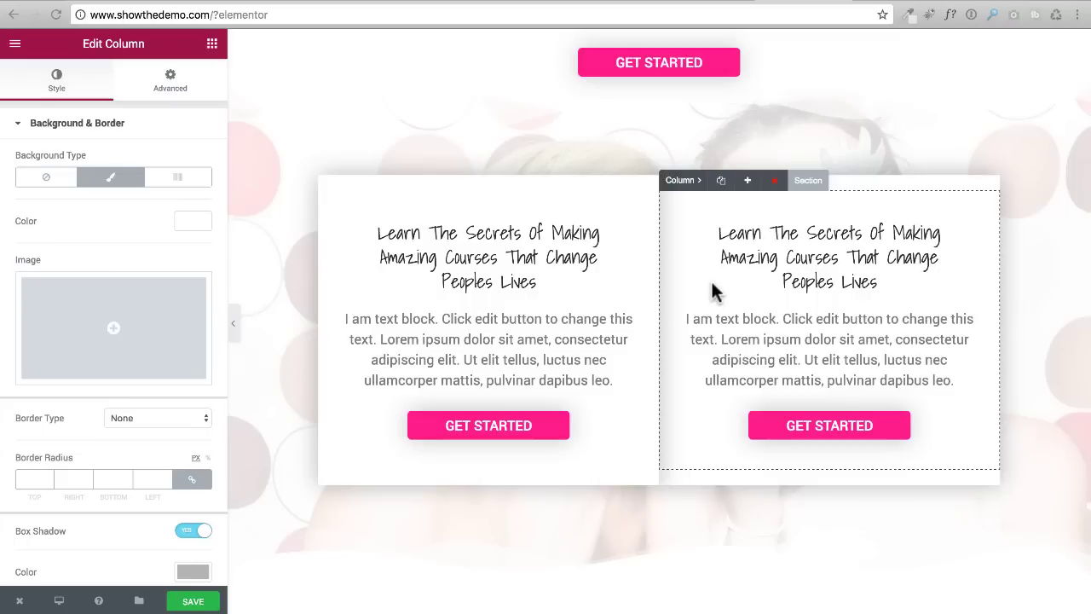
{"action": "left_click", "coordinate": [177, 89]}
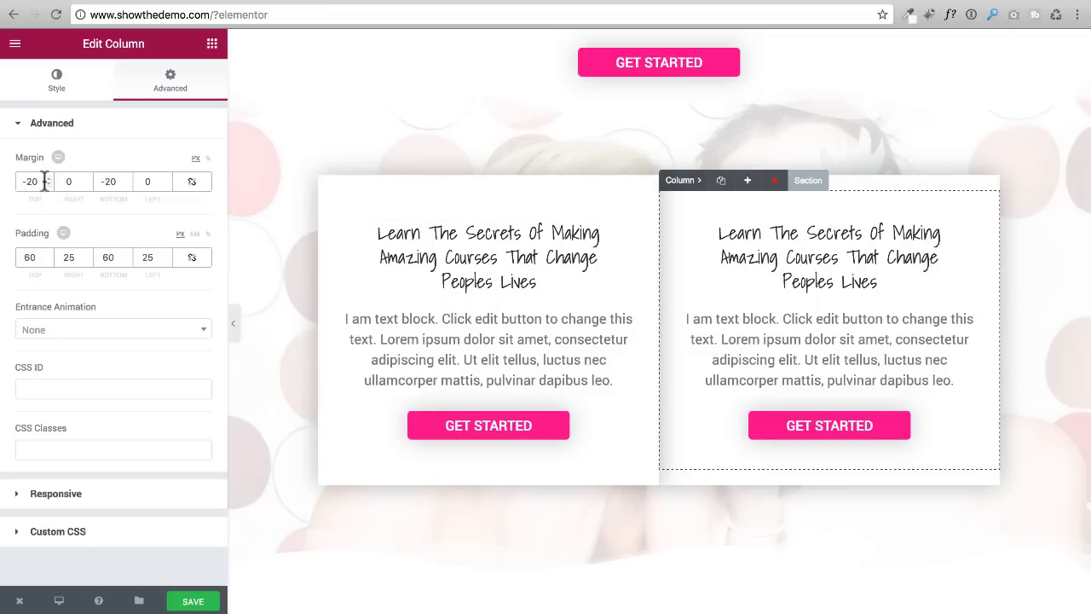
{"action": "left_click_drag", "start_coordinate": [43, 181], "coordinate": [2, 182]}
{"action": "type", "text": "40"}
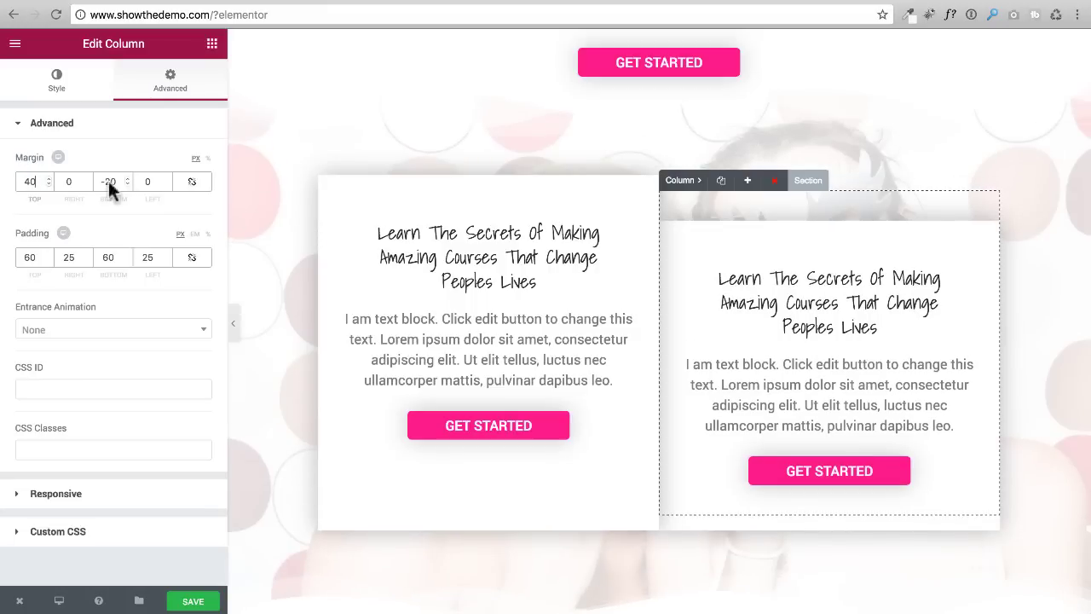
{"action": "left_click_drag", "start_coordinate": [117, 181], "coordinate": [82, 180]}
{"action": "type", "text": "40"}
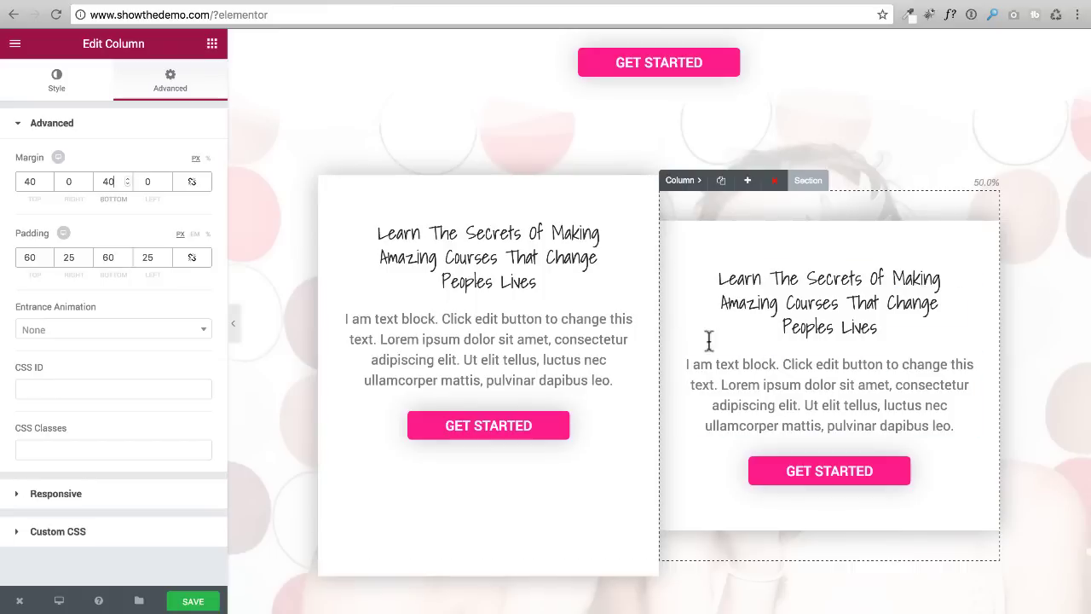
Step: Set the right column's top and bottom padding to 40 px and preview the section at full width
{"action": "double_click", "coordinate": [40, 257]}
{"action": "type", "text": "40"}
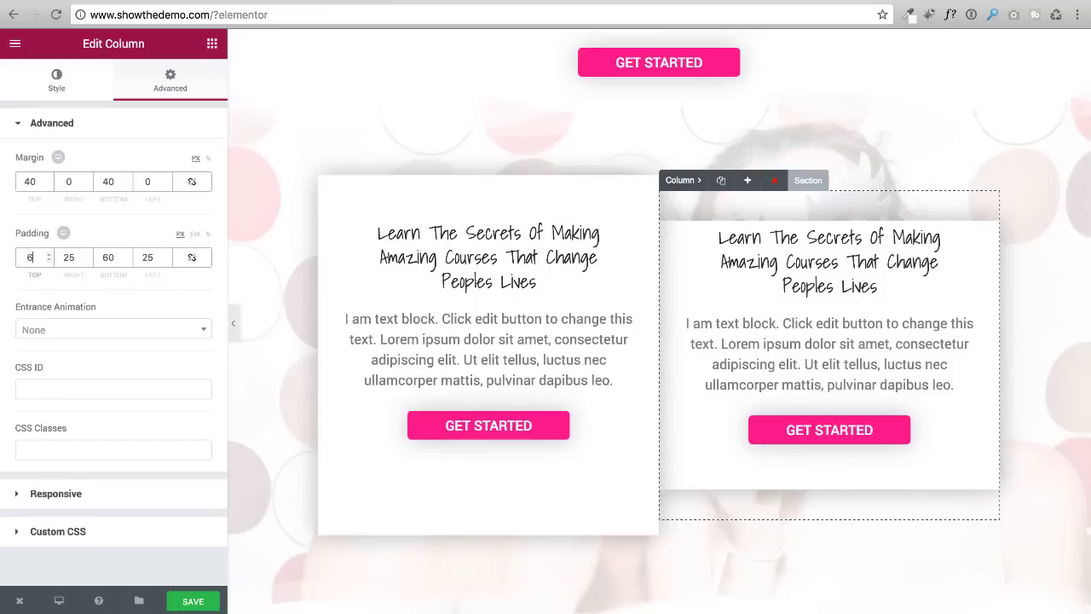
{"action": "double_click", "coordinate": [108, 257]}
{"action": "type", "text": "40"}
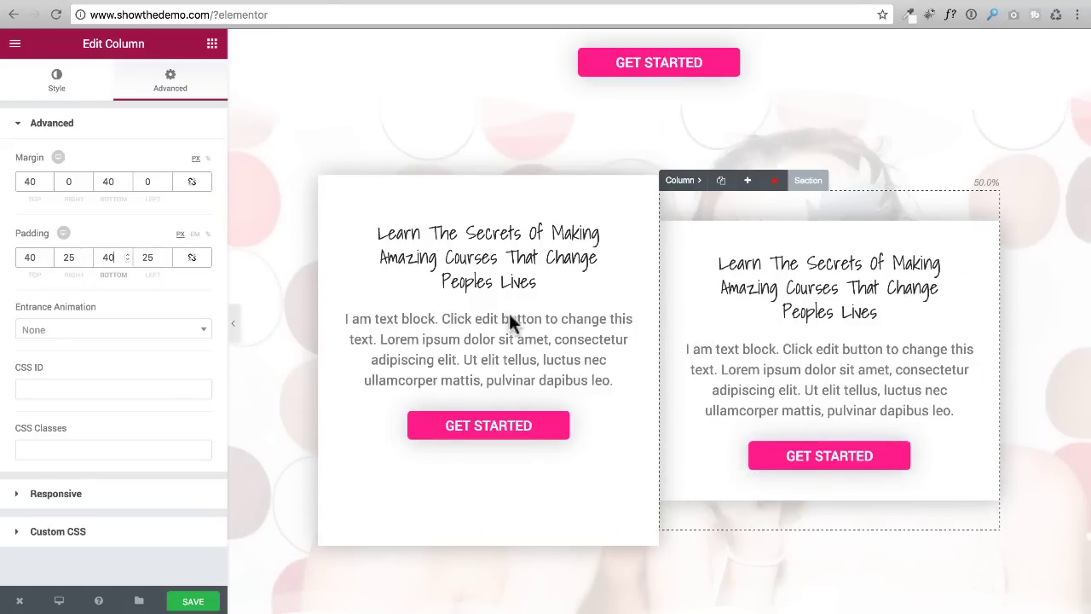
{"action": "left_click", "coordinate": [233, 323]}
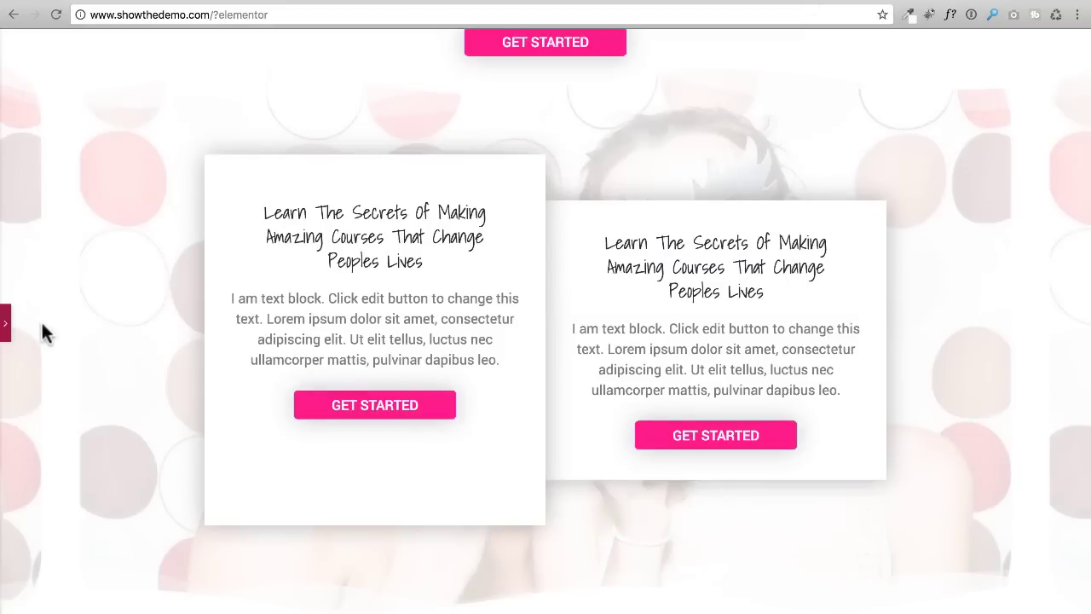
{"action": "left_click", "coordinate": [6, 324]}
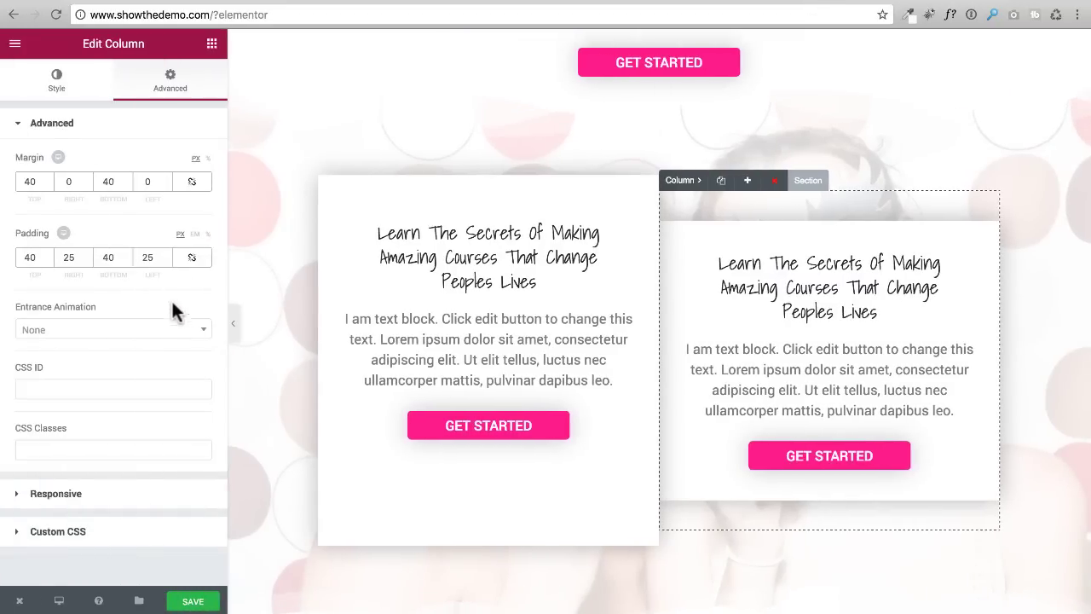
Step: Copy the hover background color #4843d2 of the right column's Get Started button to its normal background color
{"action": "left_click", "coordinate": [755, 462]}
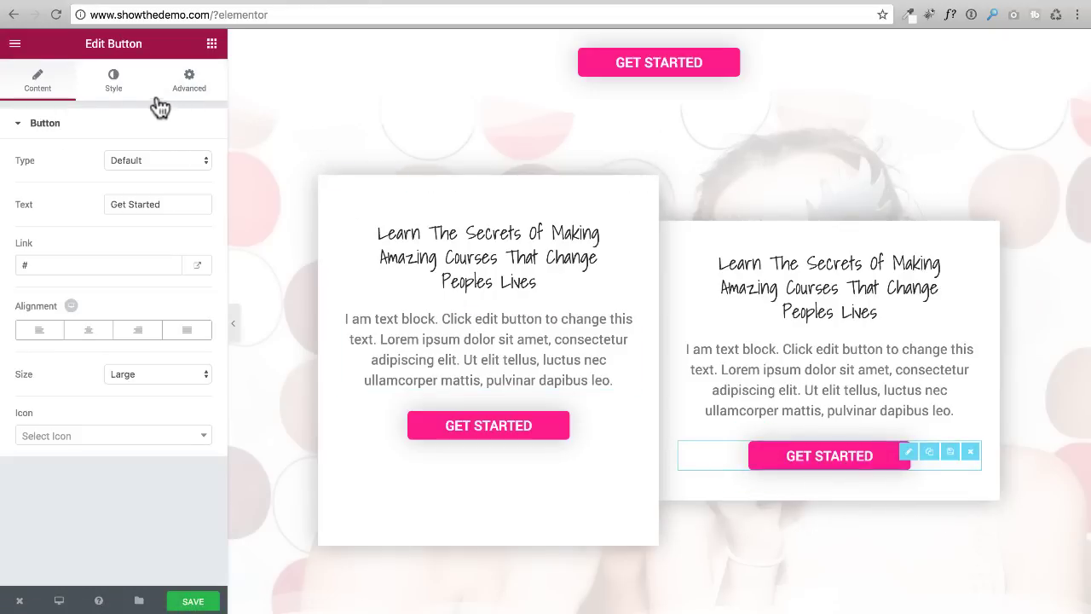
{"action": "left_click", "coordinate": [114, 83]}
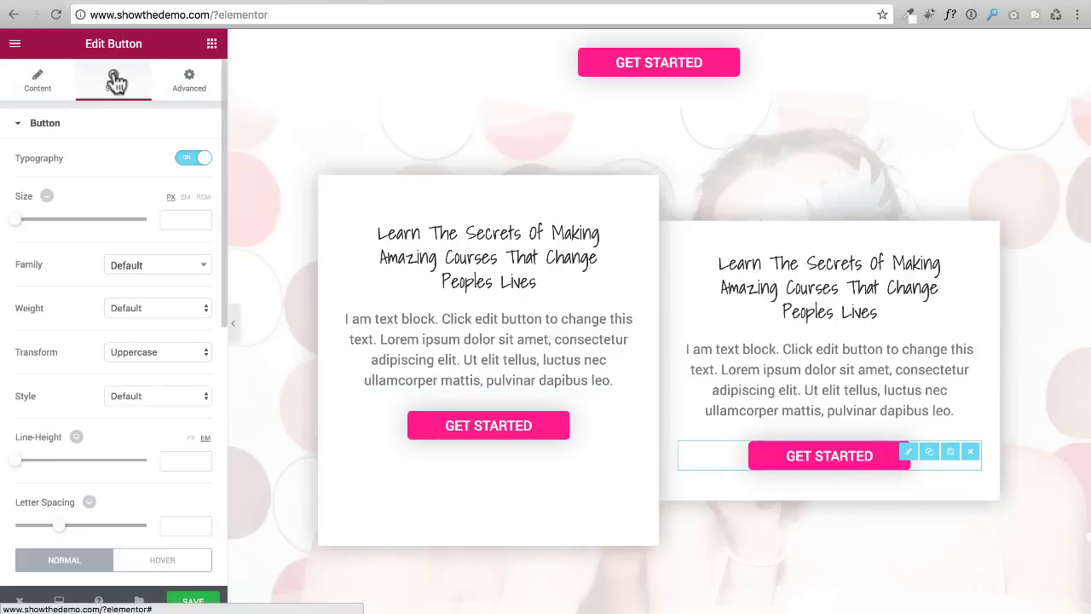
{"action": "scroll", "coordinate": [68, 238], "scroll_direction": "down", "scroll_amount": 5}
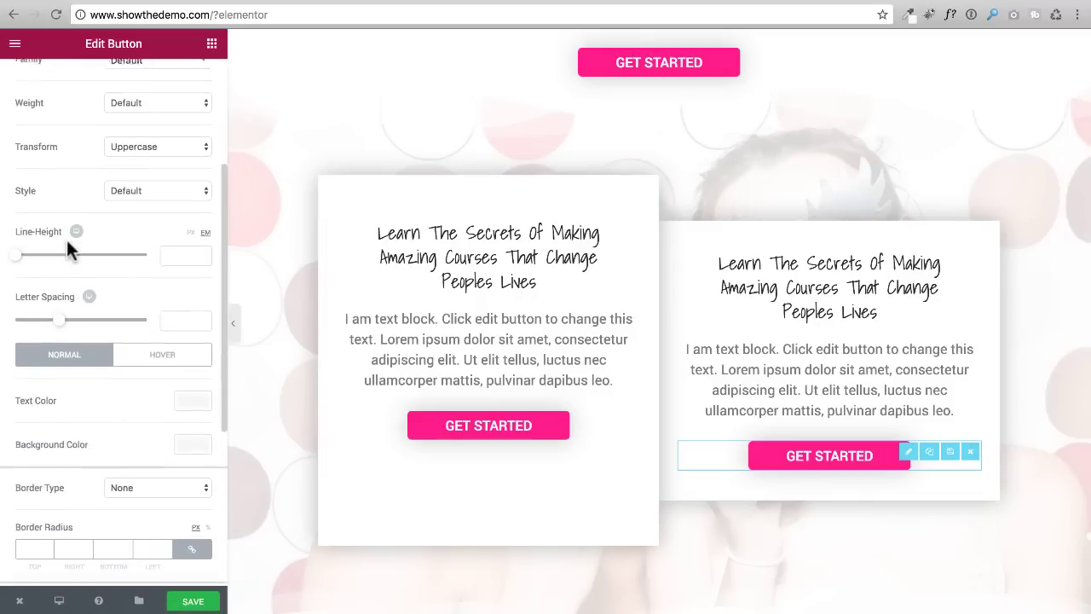
{"action": "scroll", "coordinate": [66, 247], "scroll_direction": "down", "scroll_amount": 1}
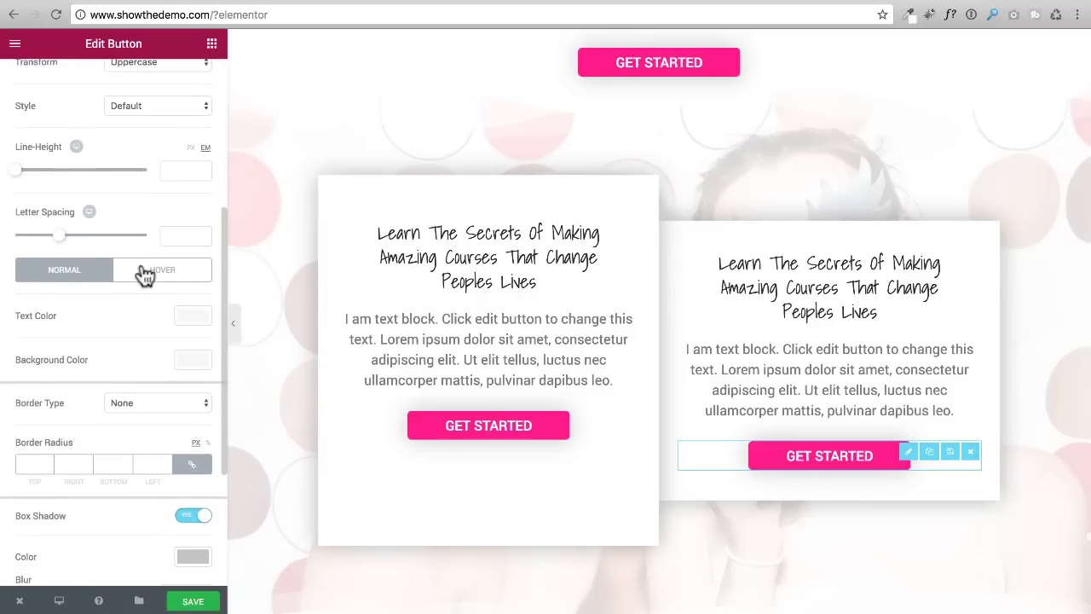
{"action": "left_click", "coordinate": [162, 271]}
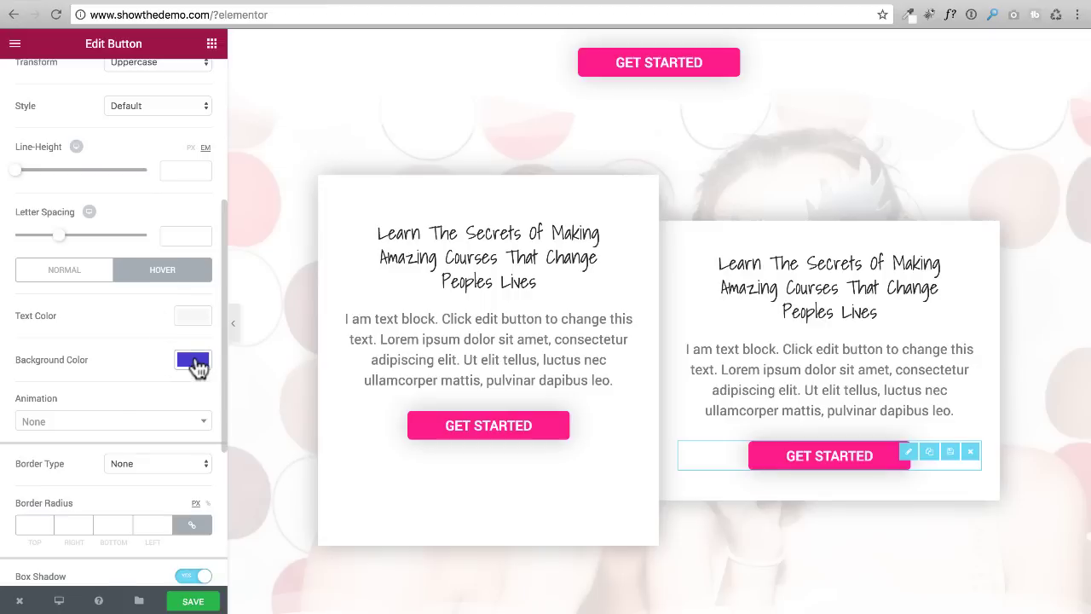
{"action": "left_click", "coordinate": [192, 360]}
{"action": "left_click_drag", "start_coordinate": [75, 359], "coordinate": [63, 341]}
{"action": "key", "text": "super+c"}
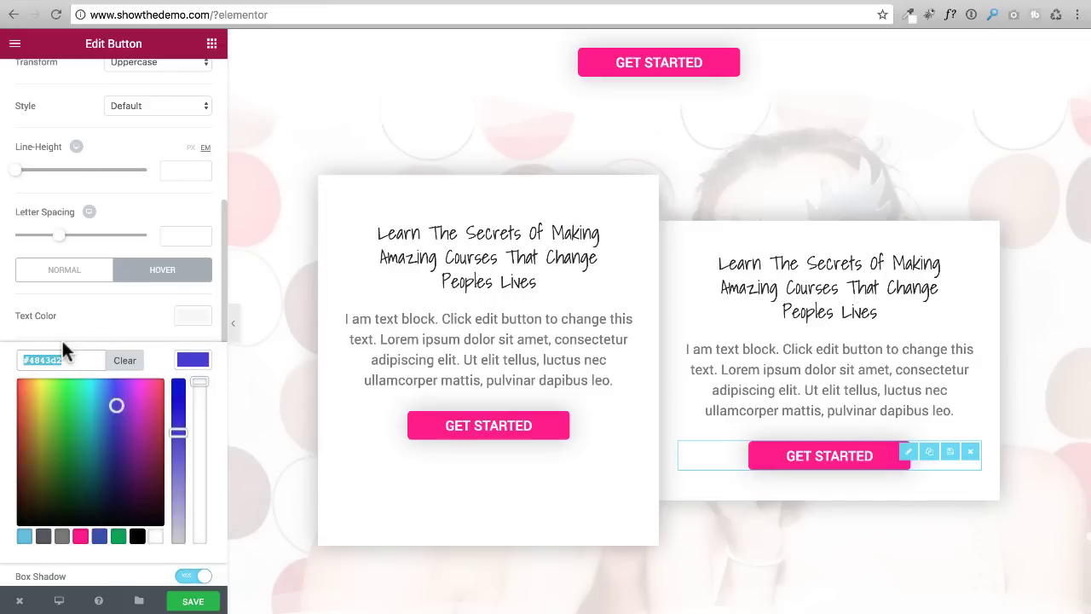
{"action": "left_click", "coordinate": [64, 273]}
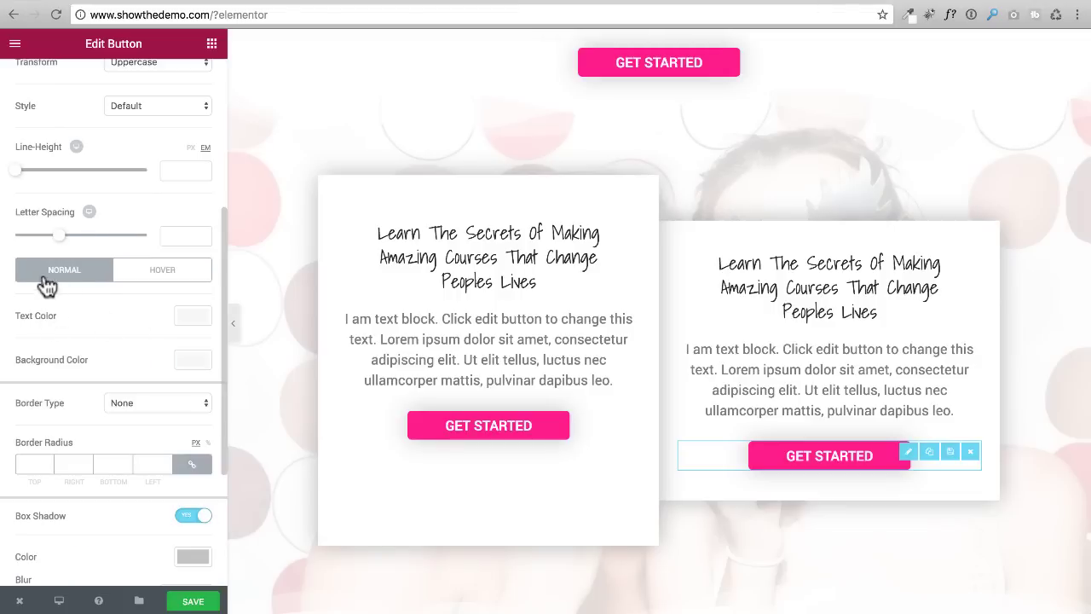
{"action": "left_click", "coordinate": [194, 361]}
{"action": "left_click", "coordinate": [70, 357]}
{"action": "key", "text": "super+v"}
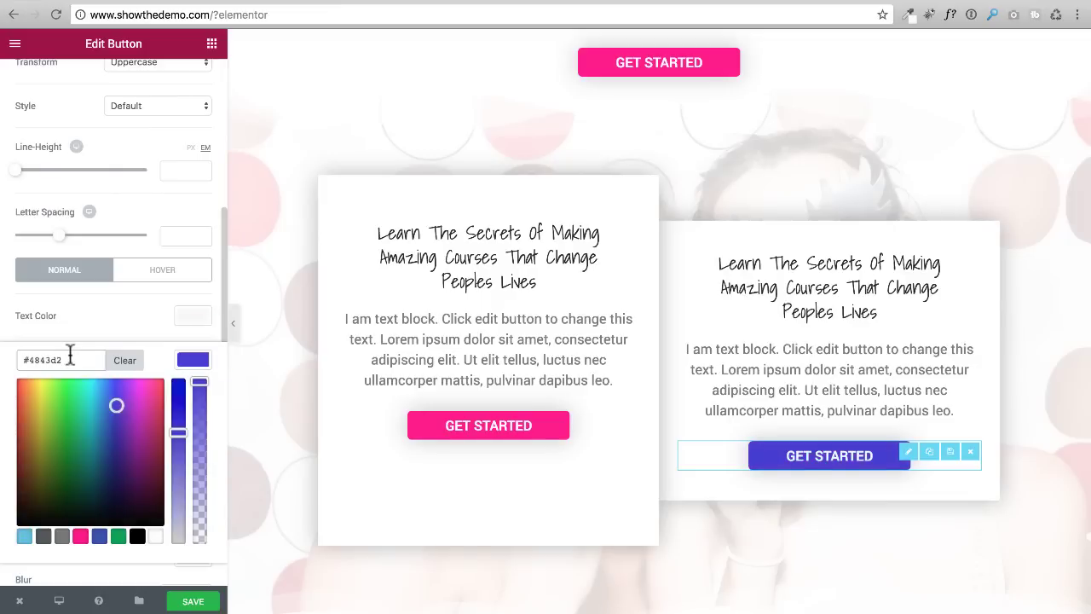
Step: Set the right button's hover background to the pink palette color (#f92c8b) and preview the section at full width
{"action": "left_click", "coordinate": [150, 281]}
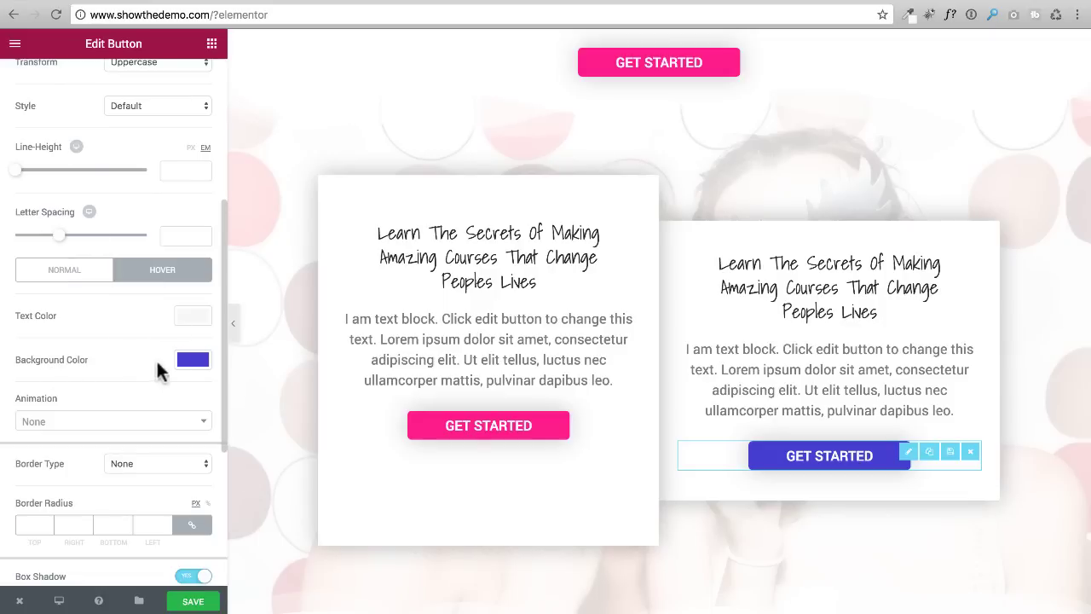
{"action": "left_click", "coordinate": [189, 365]}
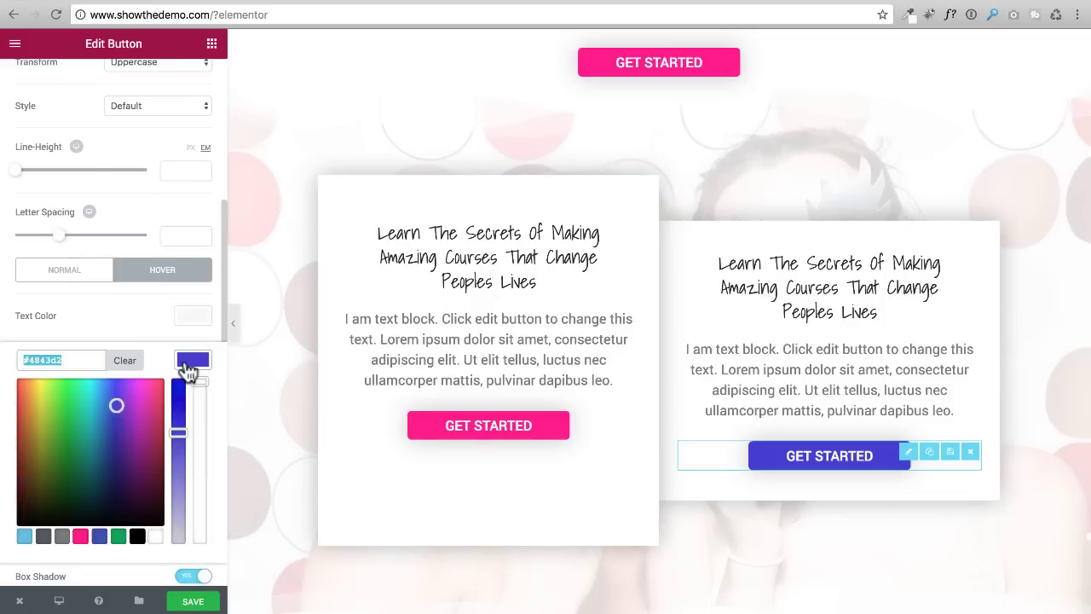
{"action": "left_click", "coordinate": [76, 538]}
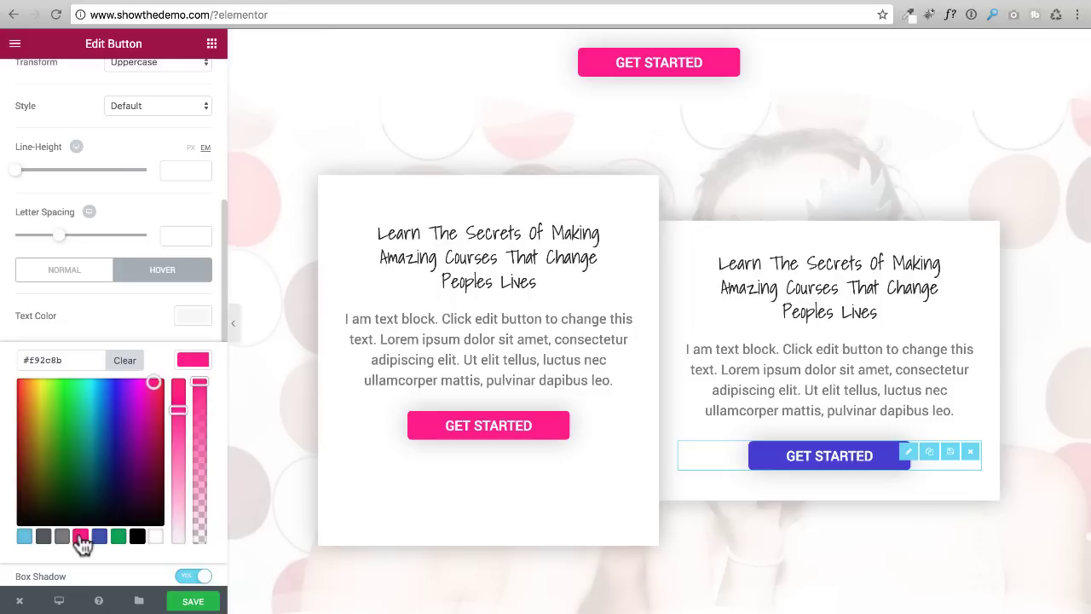
{"action": "left_click", "coordinate": [143, 328]}
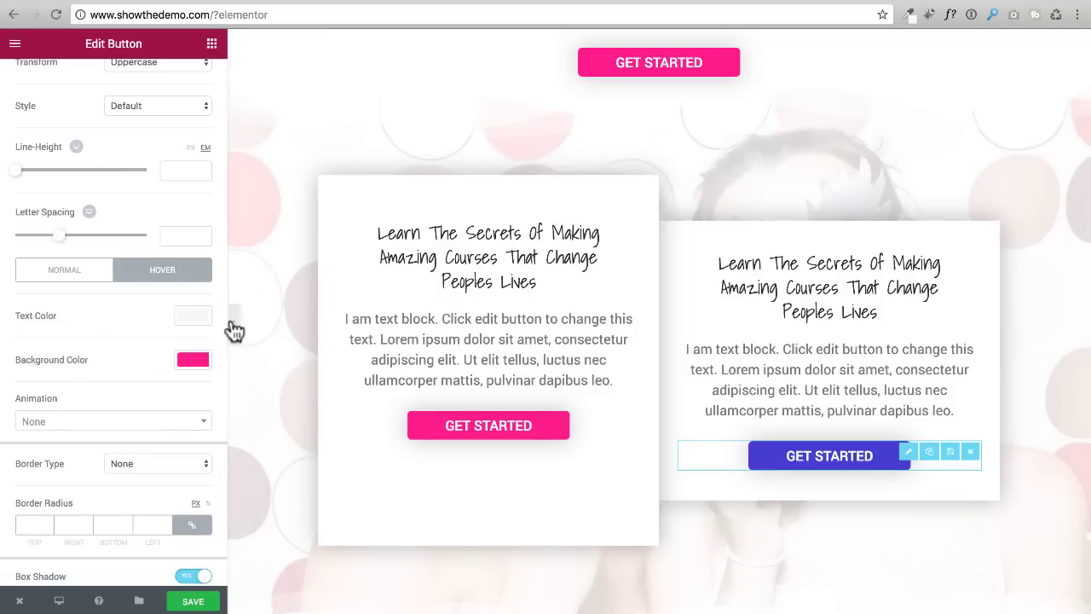
{"action": "left_click", "coordinate": [231, 318]}
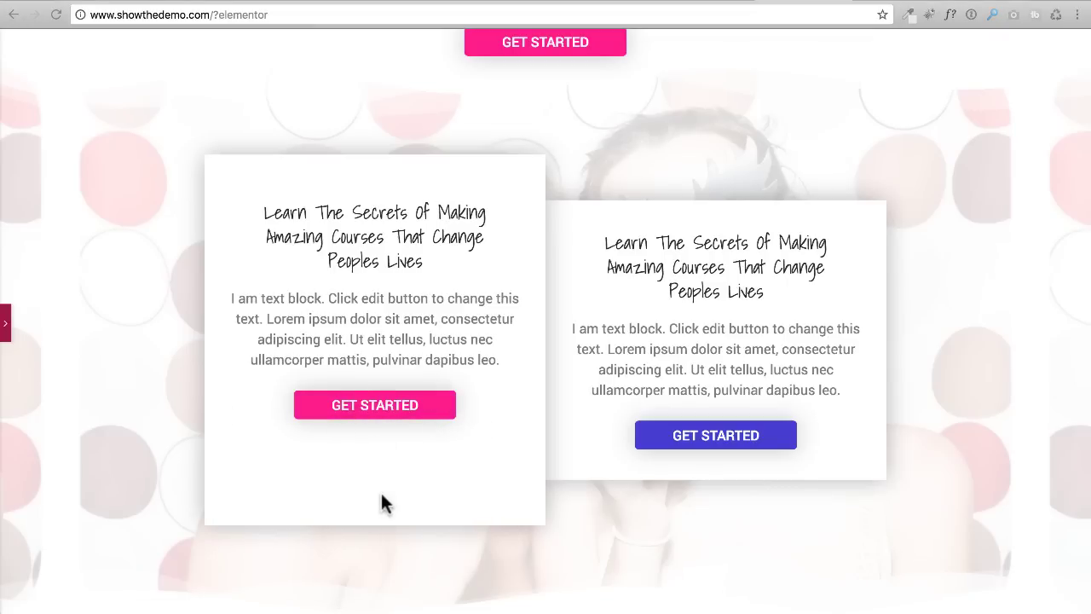
{"action": "left_click", "coordinate": [5, 323]}
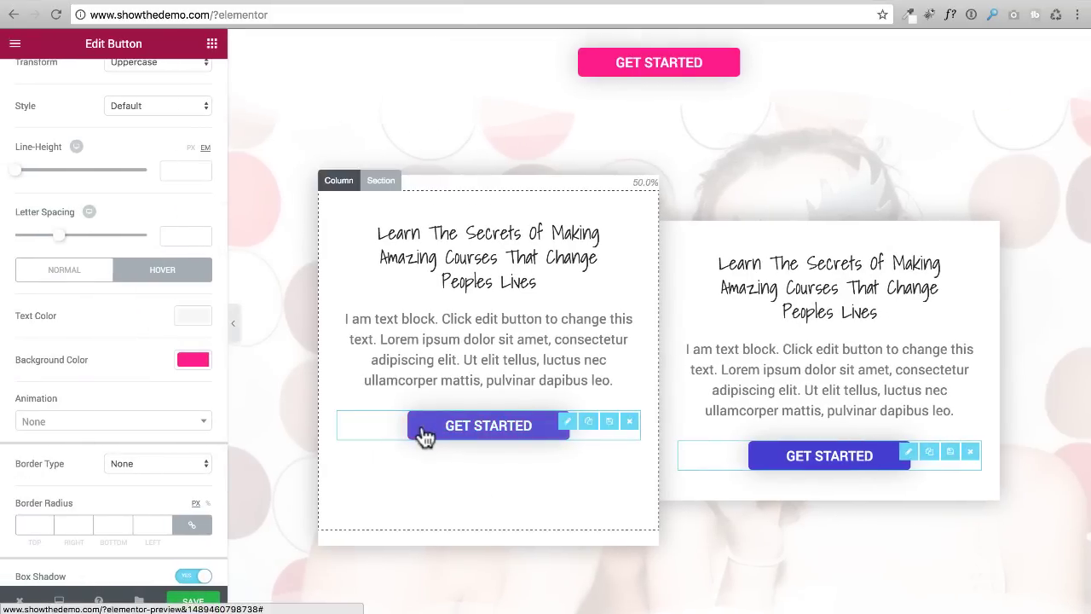
Step: Unlink the margin values of the left column's Get Started button and set its top margin to 50 px
{"action": "left_click", "coordinate": [423, 437]}
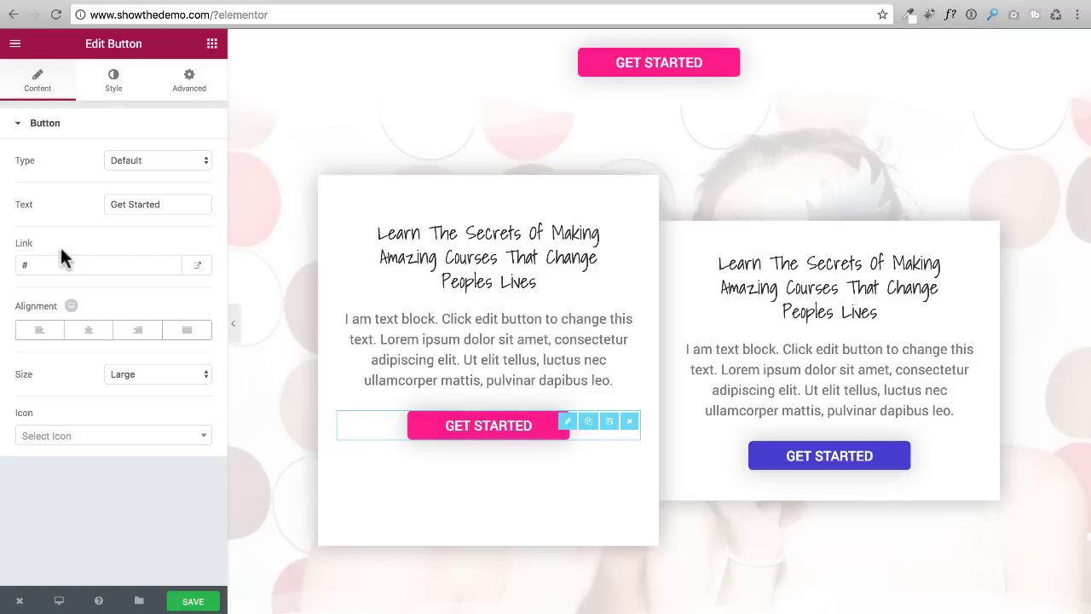
{"action": "left_click", "coordinate": [190, 77]}
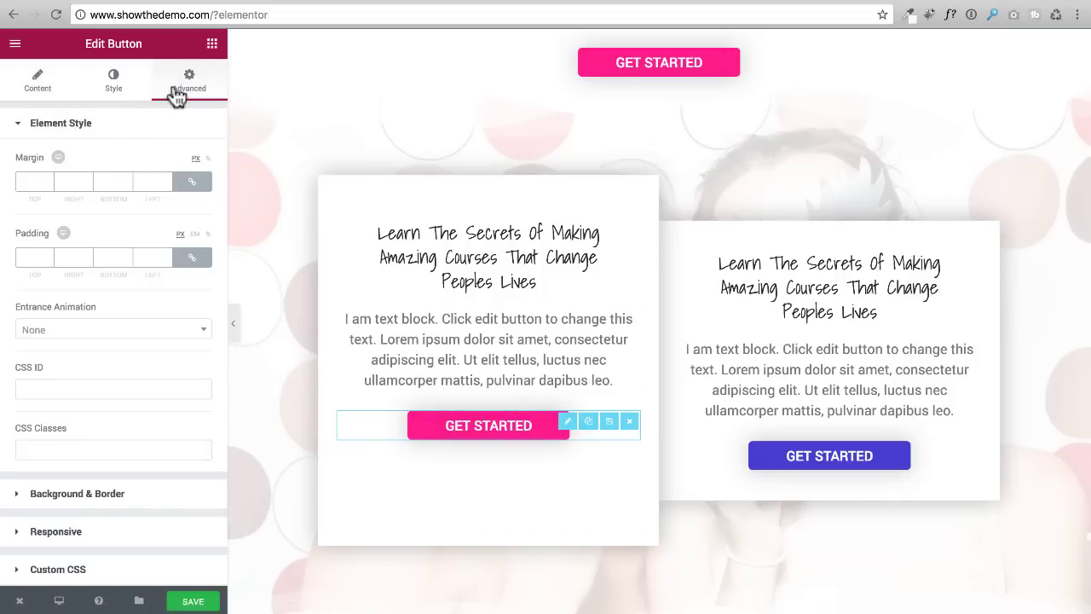
{"action": "left_click", "coordinate": [193, 188]}
{"action": "double_click", "coordinate": [35, 181]}
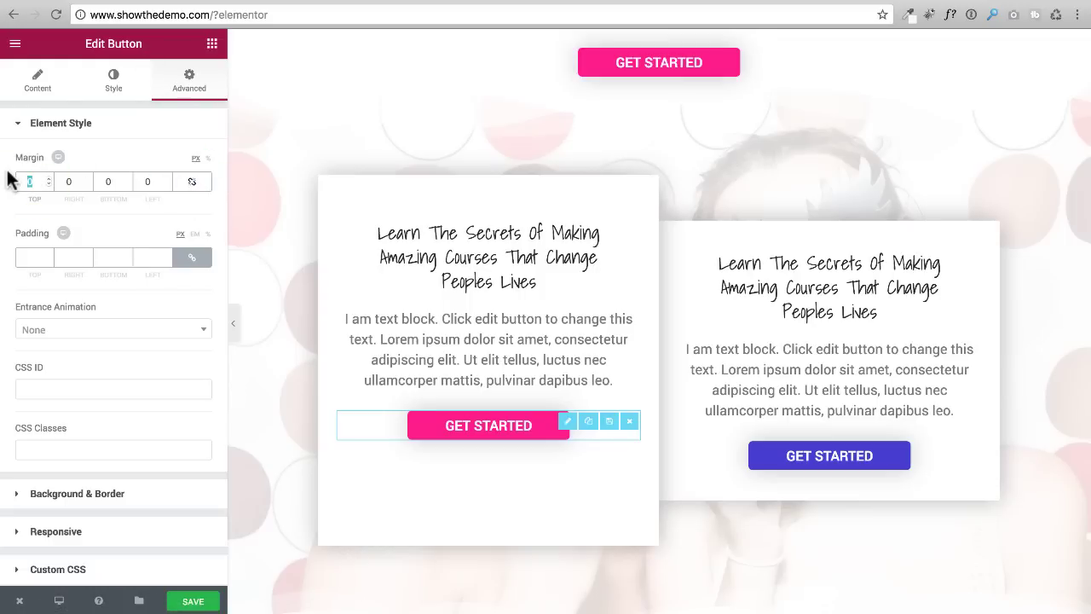
{"action": "type", "text": "50"}
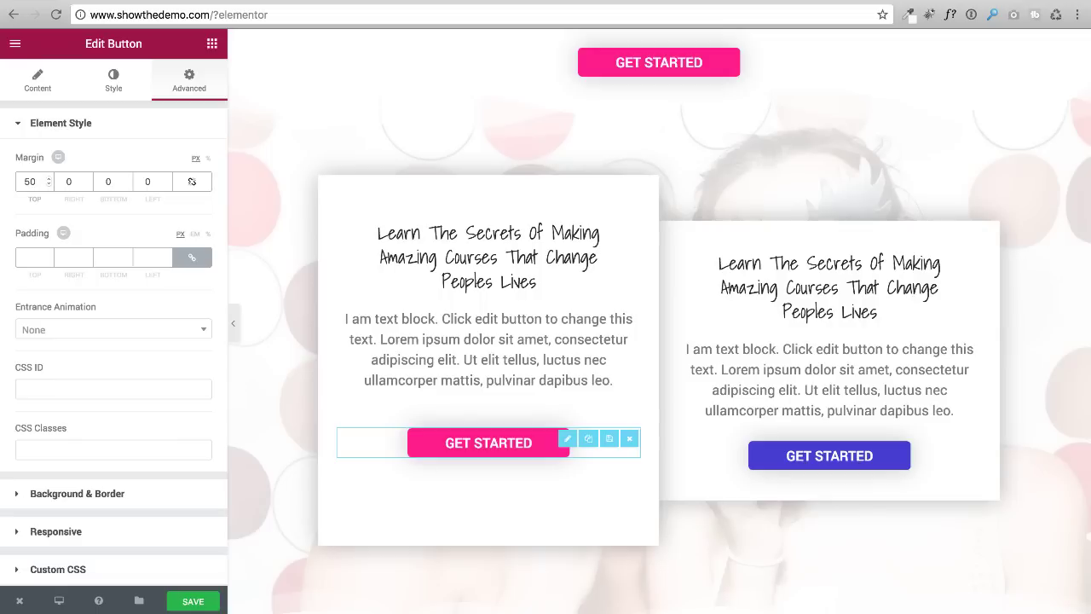
{"action": "left_click", "coordinate": [37, 81]}
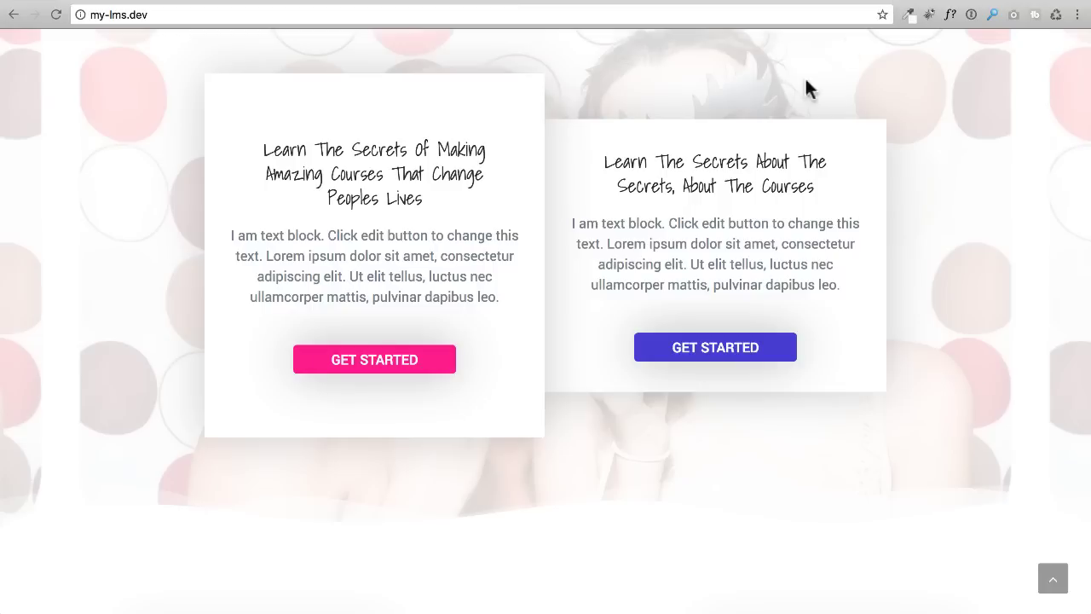
Step: Check the finished demo, add a new three-column section below the two course boxes, and bring up the widget list
{"action": "scroll", "coordinate": [638, 259], "scroll_direction": "down", "scroll_amount": 5}
{"action": "scroll", "coordinate": [545, 191], "scroll_direction": "down", "scroll_amount": 1}
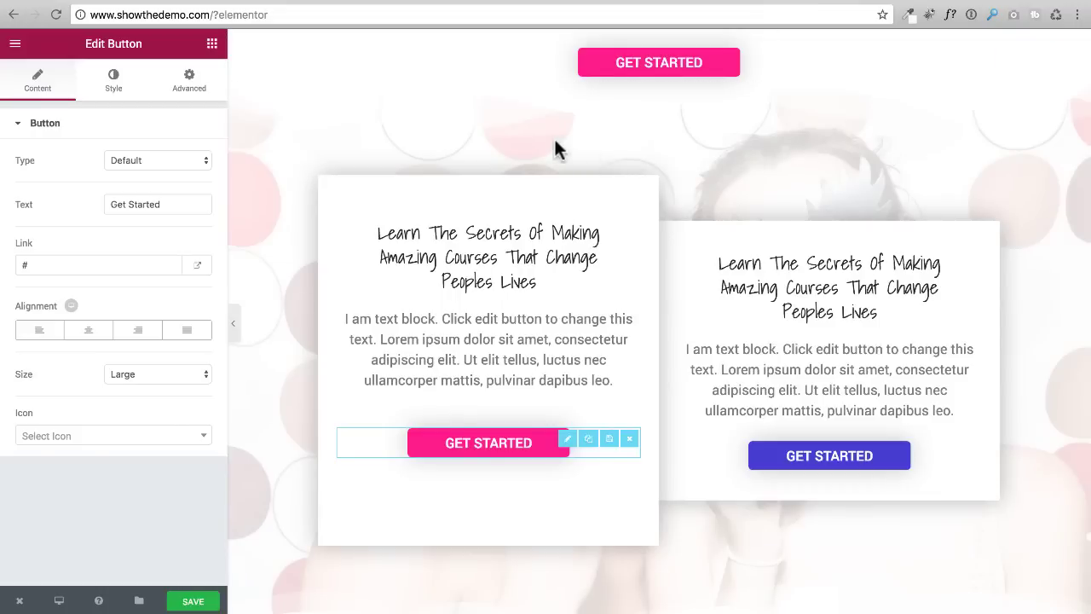
{"action": "scroll", "coordinate": [555, 140], "scroll_direction": "down", "scroll_amount": 5}
{"action": "scroll", "coordinate": [555, 139], "scroll_direction": "down", "scroll_amount": 2}
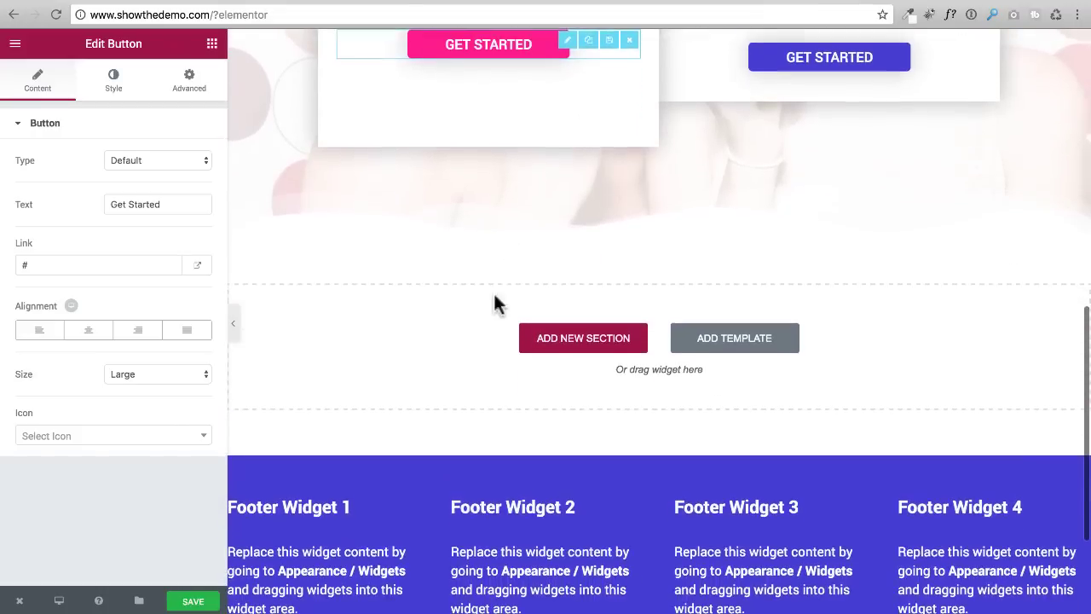
{"action": "left_click", "coordinate": [566, 341]}
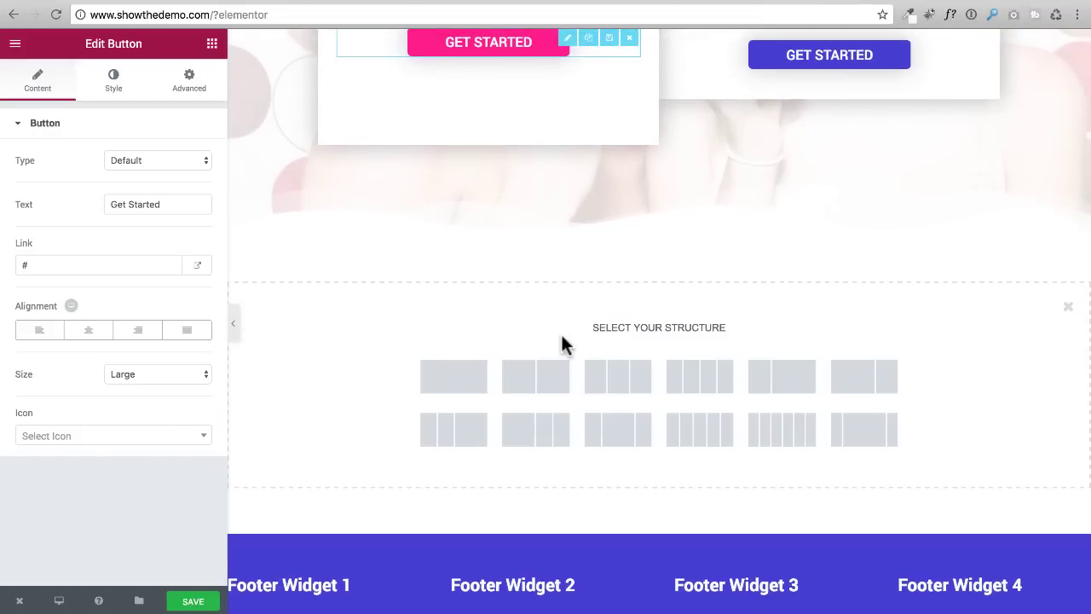
{"action": "left_click", "coordinate": [611, 385]}
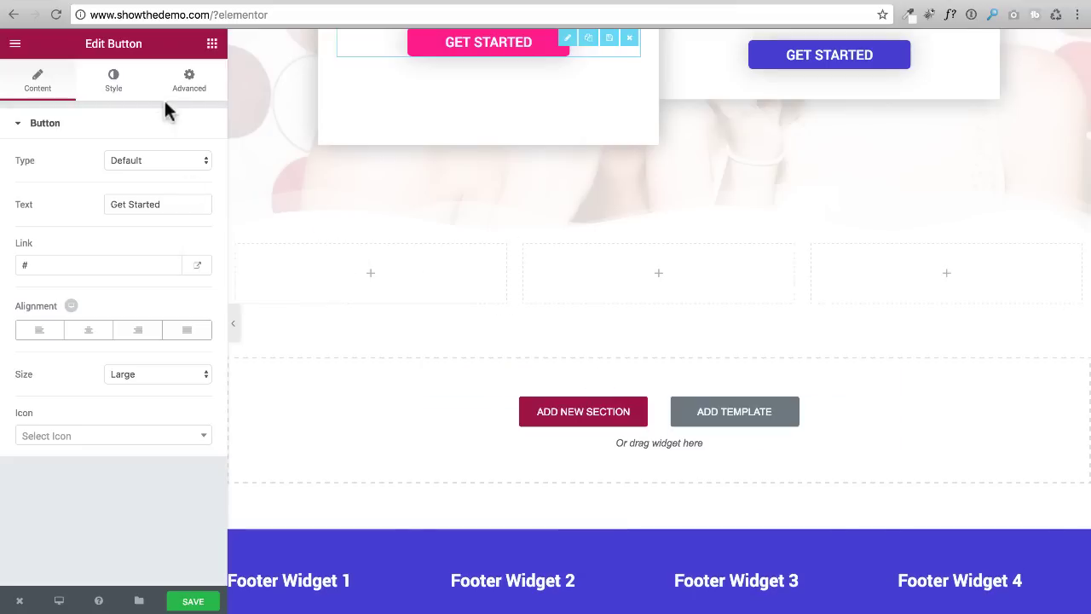
{"action": "left_click", "coordinate": [212, 44]}
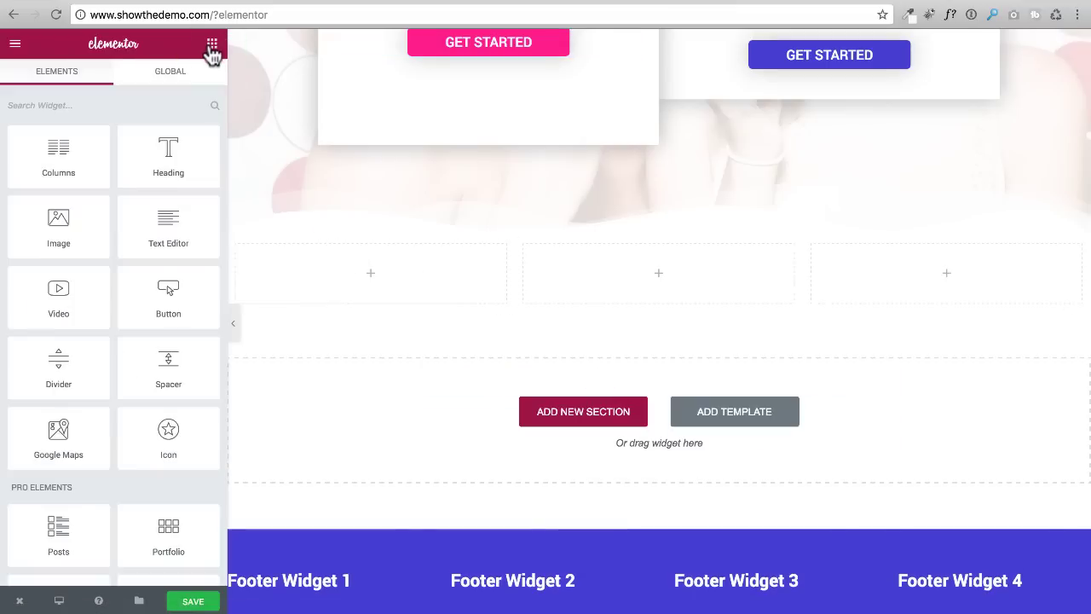
Step: Add a Testimonial widget to the first column of the empty three-column section
{"action": "scroll", "coordinate": [129, 248], "scroll_direction": "down", "scroll_amount": 10}
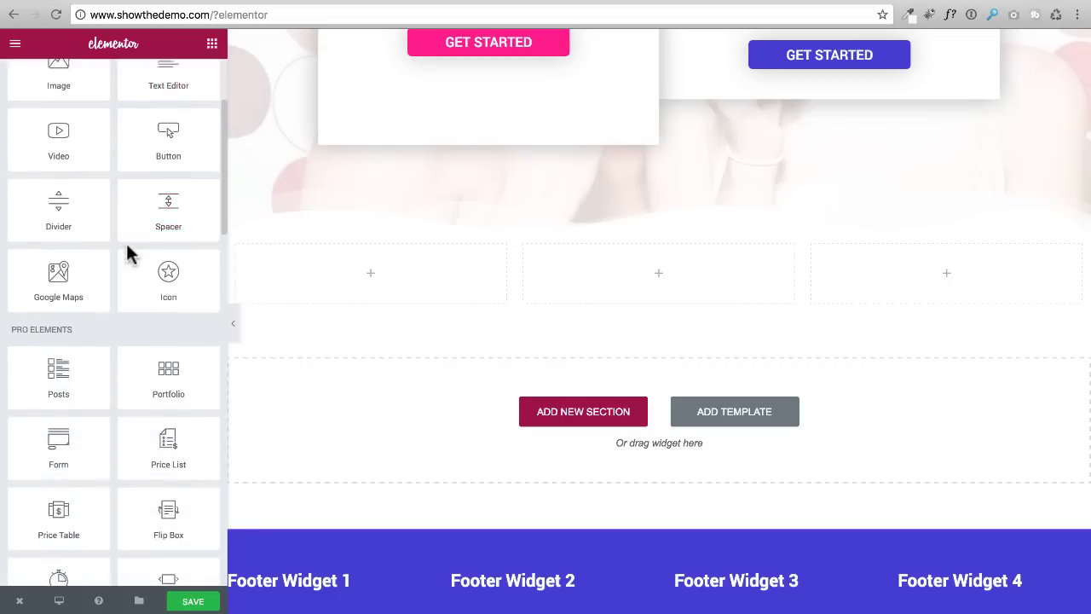
{"action": "scroll", "coordinate": [124, 243], "scroll_direction": "down", "scroll_amount": 5}
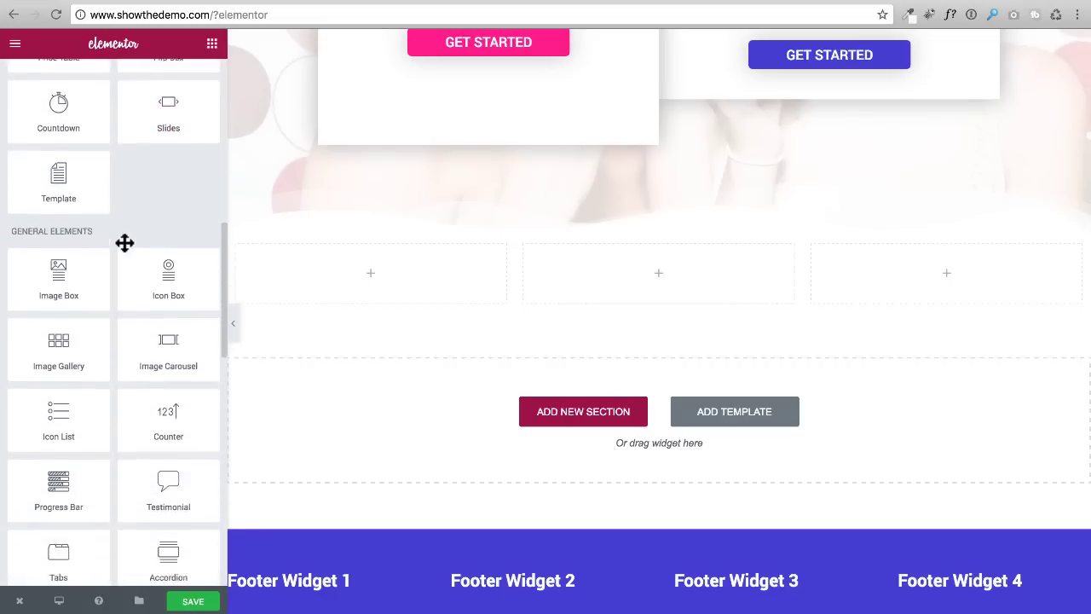
{"action": "scroll", "coordinate": [127, 315], "scroll_direction": "down", "scroll_amount": 1}
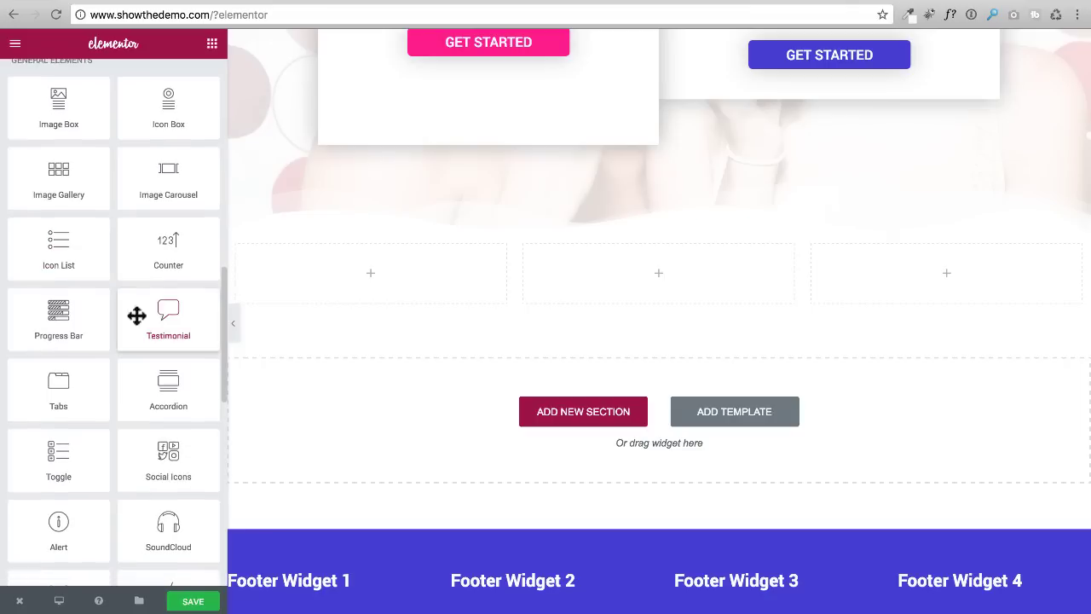
{"action": "left_click_drag", "start_coordinate": [158, 319], "coordinate": [368, 277]}
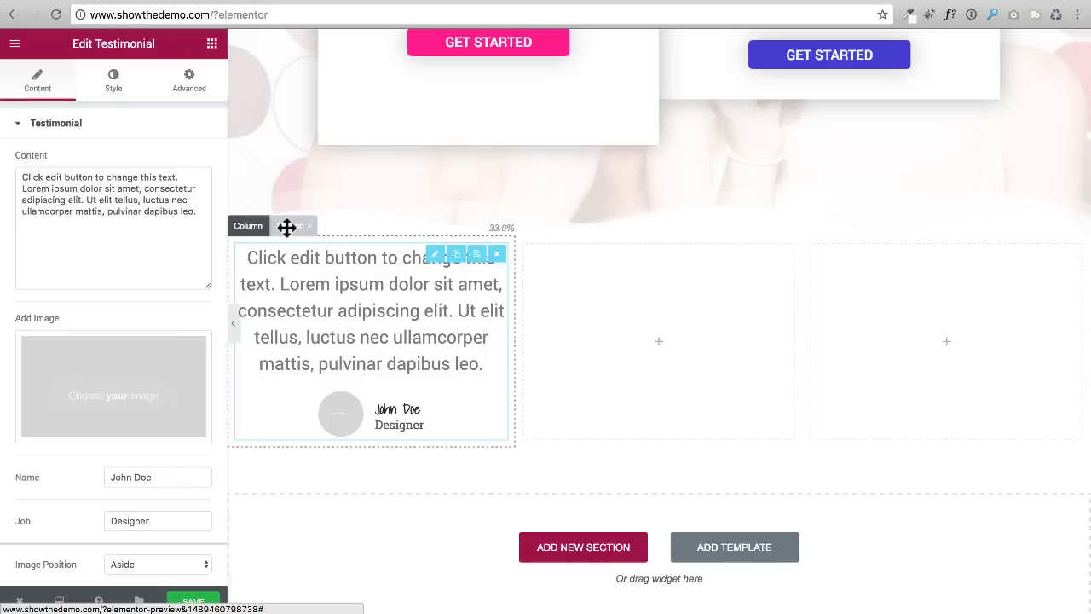
Step: Set the top and bottom margins of the section containing the testimonial to 140 px
{"action": "left_click", "coordinate": [286, 226]}
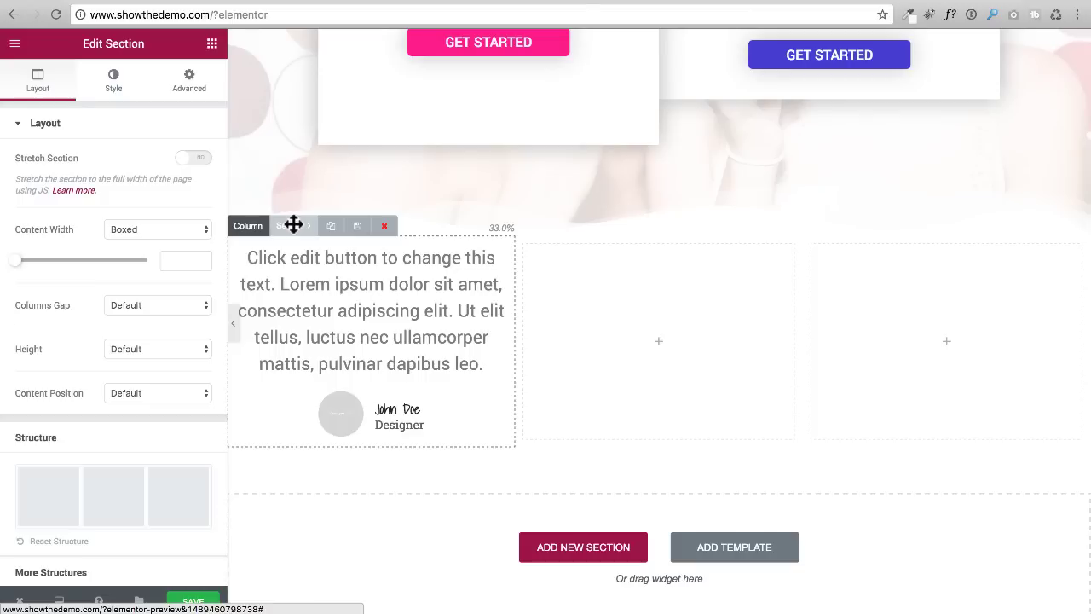
{"action": "left_click", "coordinate": [193, 85]}
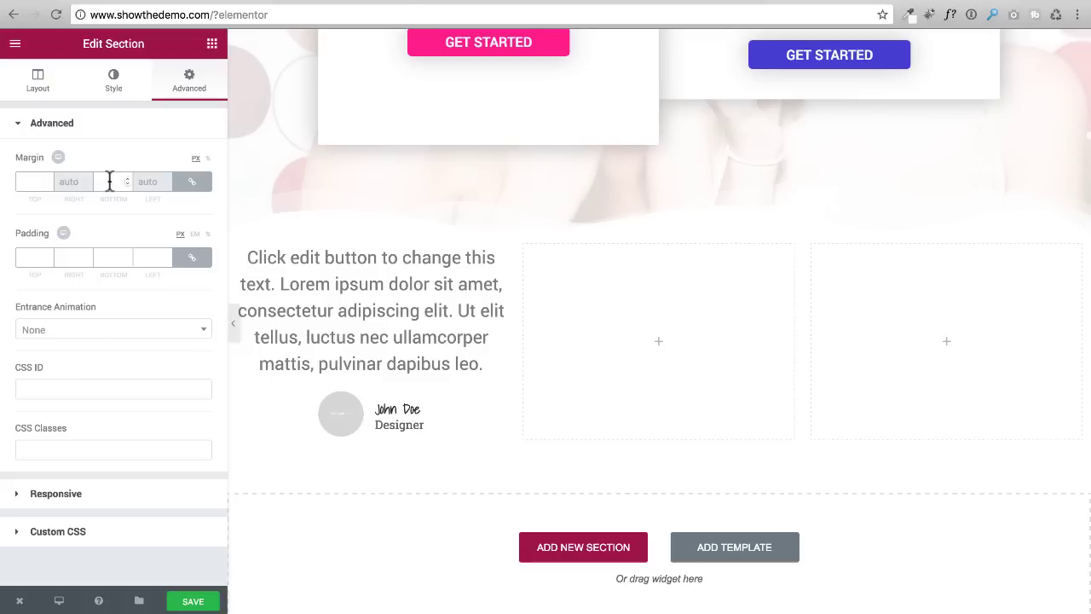
{"action": "left_click", "coordinate": [25, 181]}
{"action": "type", "text": "140"}
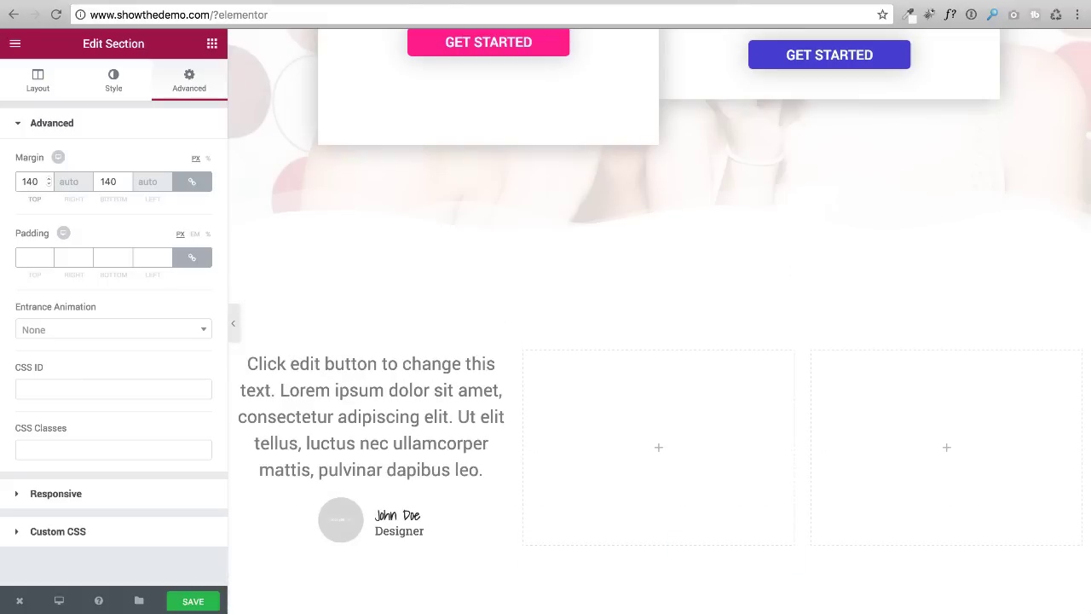
Step: Give the testimonial's column a box shadow with a blur of 50 and a mostly transparent black color
{"action": "scroll", "coordinate": [431, 227], "scroll_direction": "down", "scroll_amount": 3}
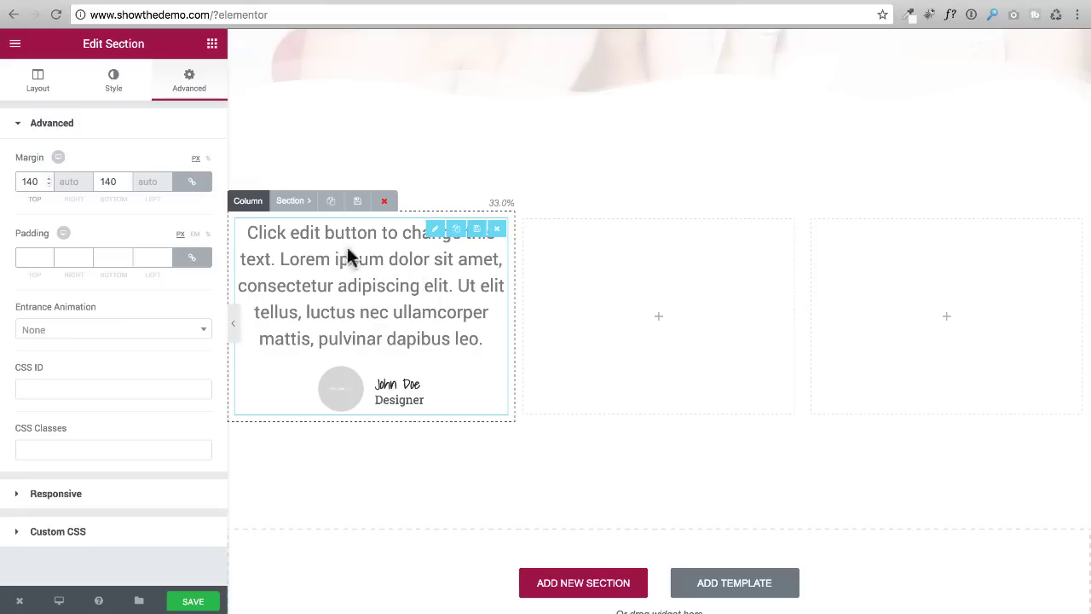
{"action": "left_click", "coordinate": [247, 201]}
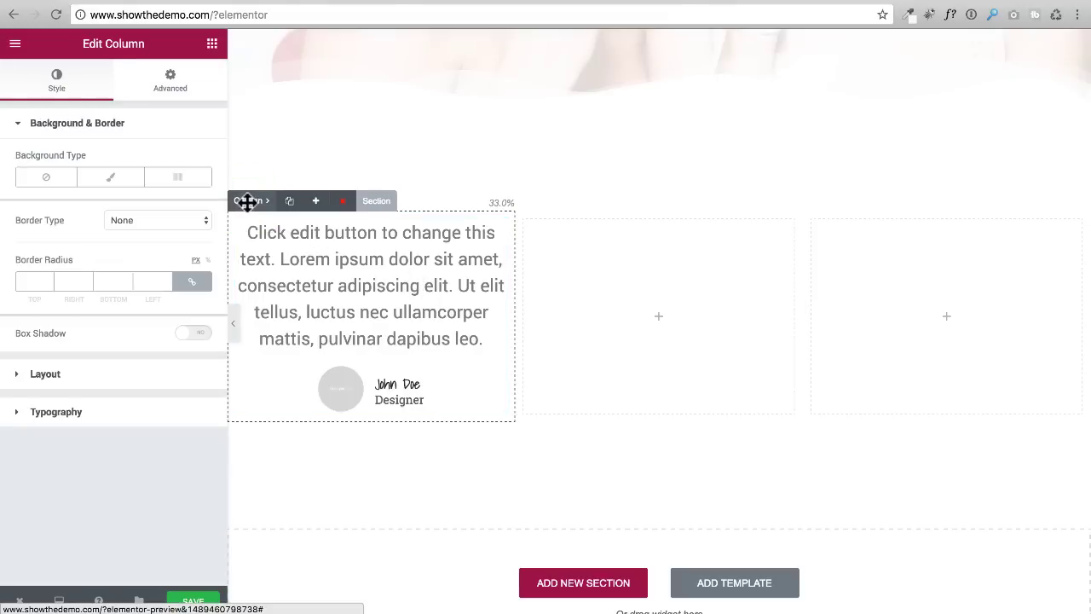
{"action": "left_click", "coordinate": [194, 334]}
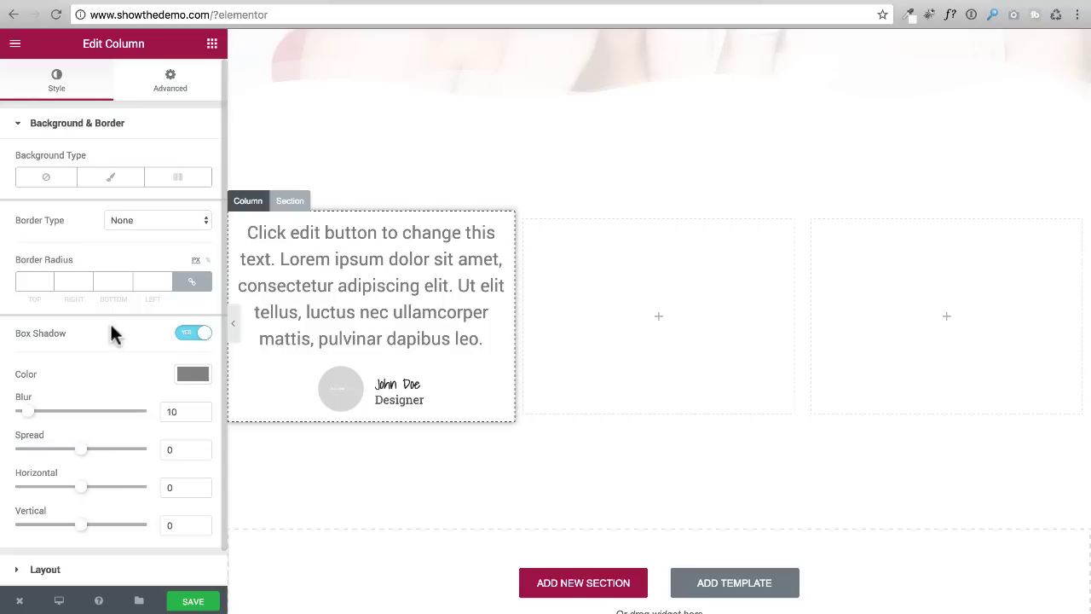
{"action": "scroll", "coordinate": [110, 328], "scroll_direction": "down", "scroll_amount": 1}
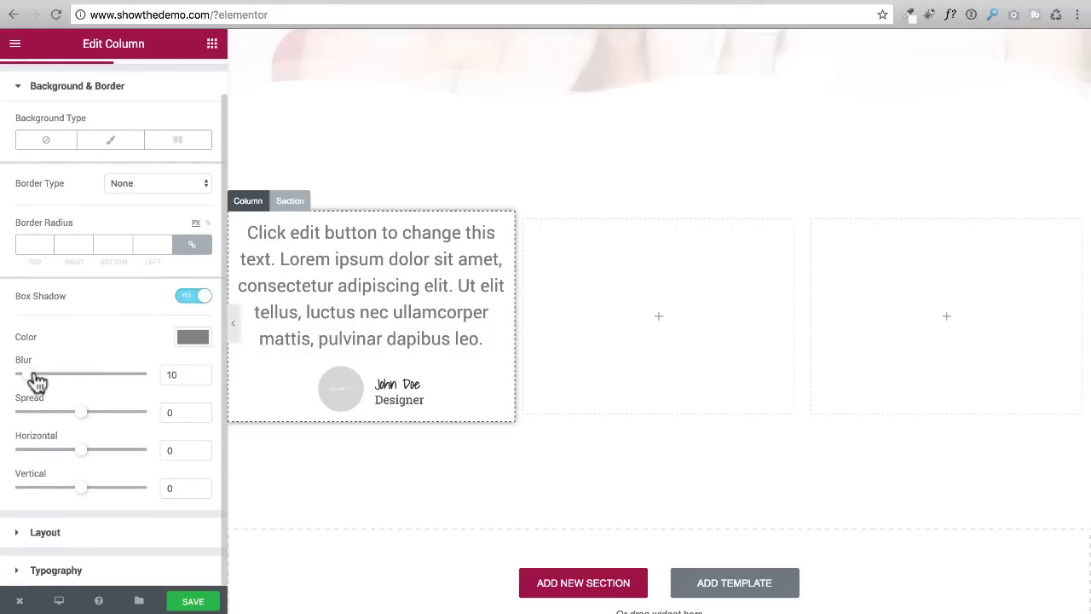
{"action": "left_click_drag", "start_coordinate": [28, 381], "coordinate": [82, 379]}
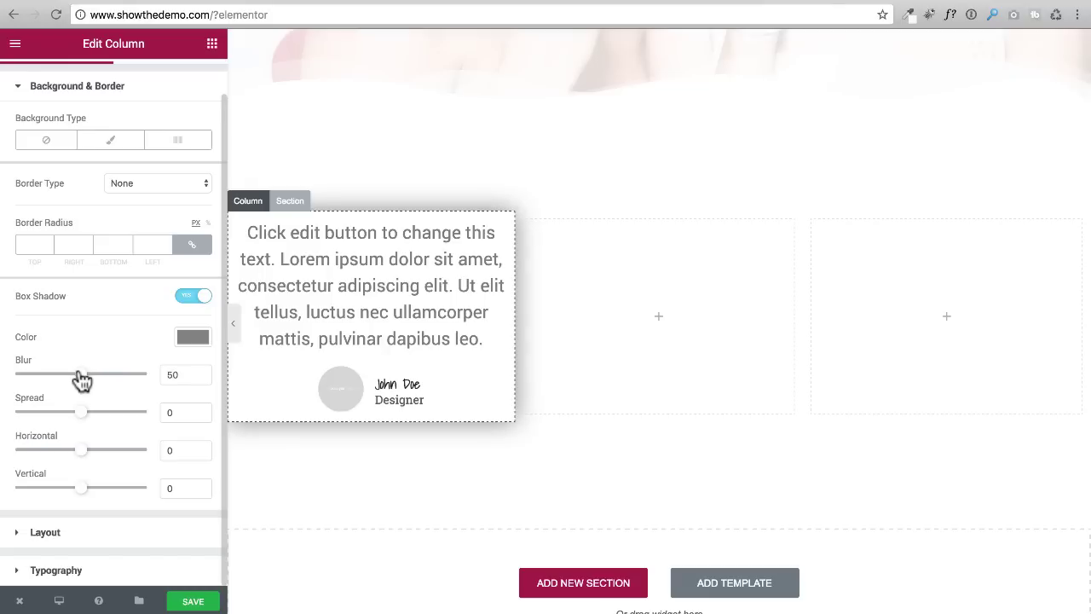
{"action": "left_click", "coordinate": [192, 337]}
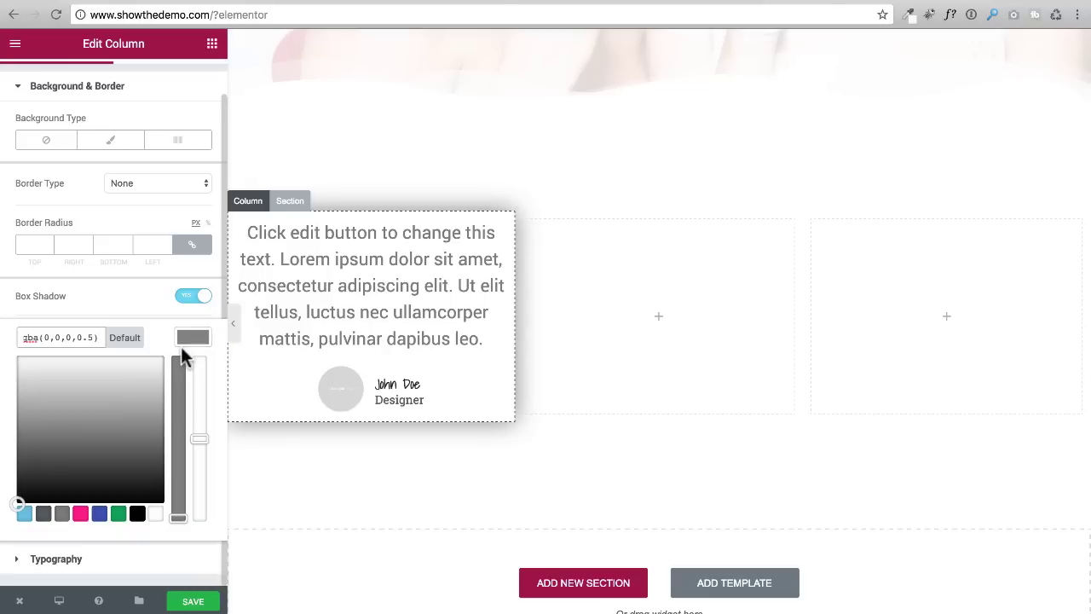
{"action": "left_click_drag", "start_coordinate": [199, 438], "coordinate": [193, 497]}
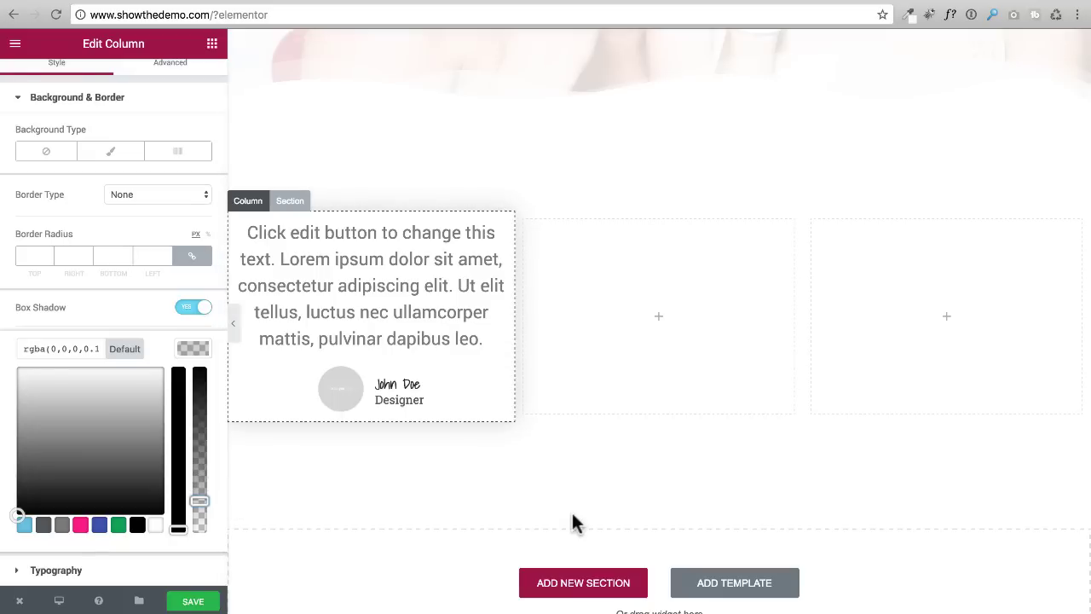
{"action": "left_click", "coordinate": [468, 296]}
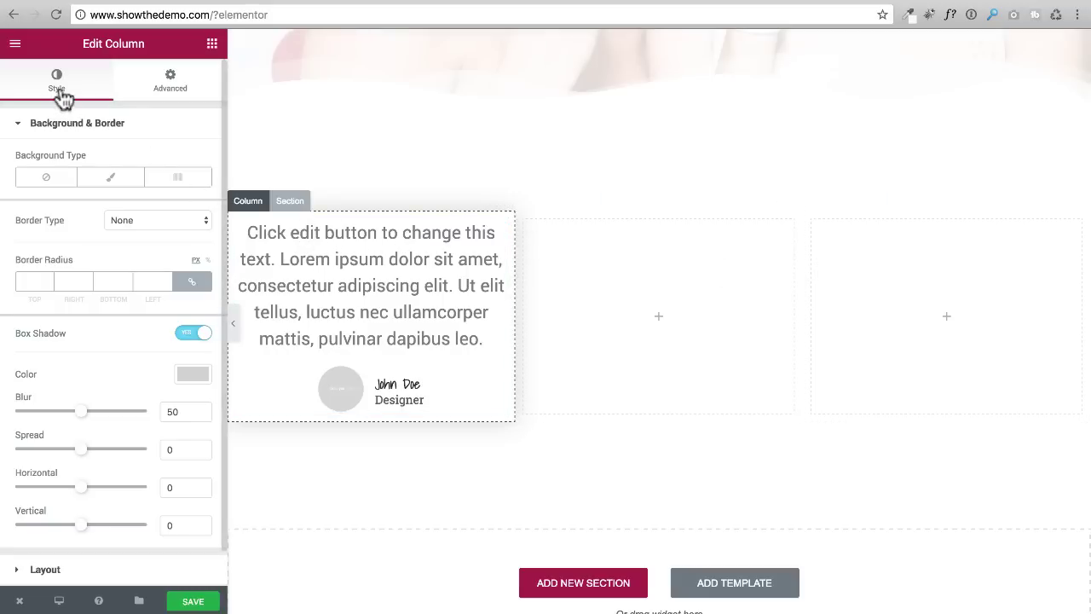
Step: Set the testimonial column's right and left margins to 20 px, with 0 at the top and bottom
{"action": "left_click", "coordinate": [171, 82]}
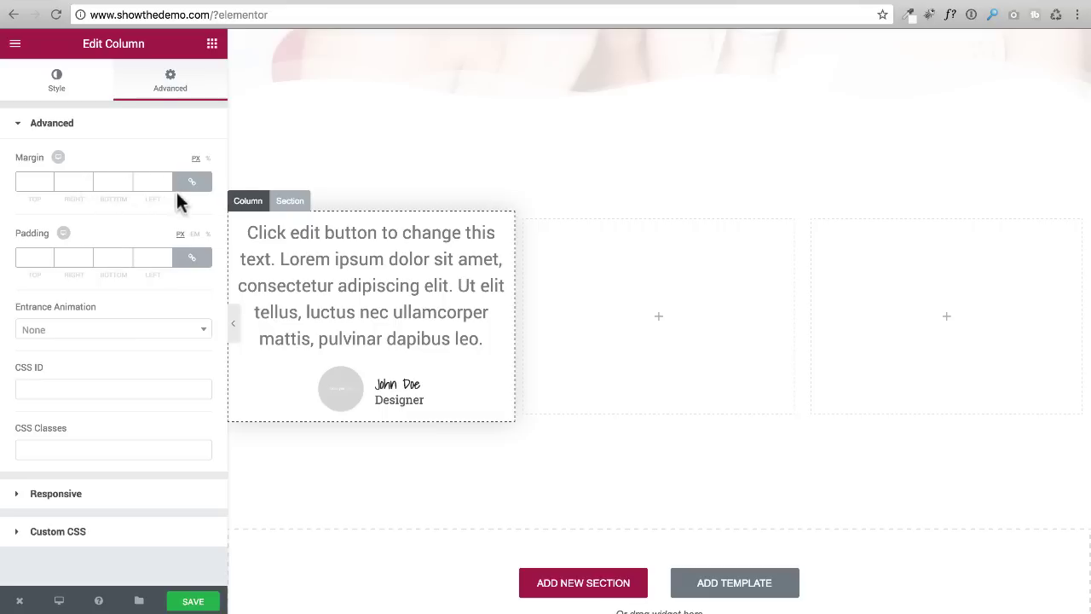
{"action": "double_click", "coordinate": [81, 181]}
{"action": "type", "text": "20"}
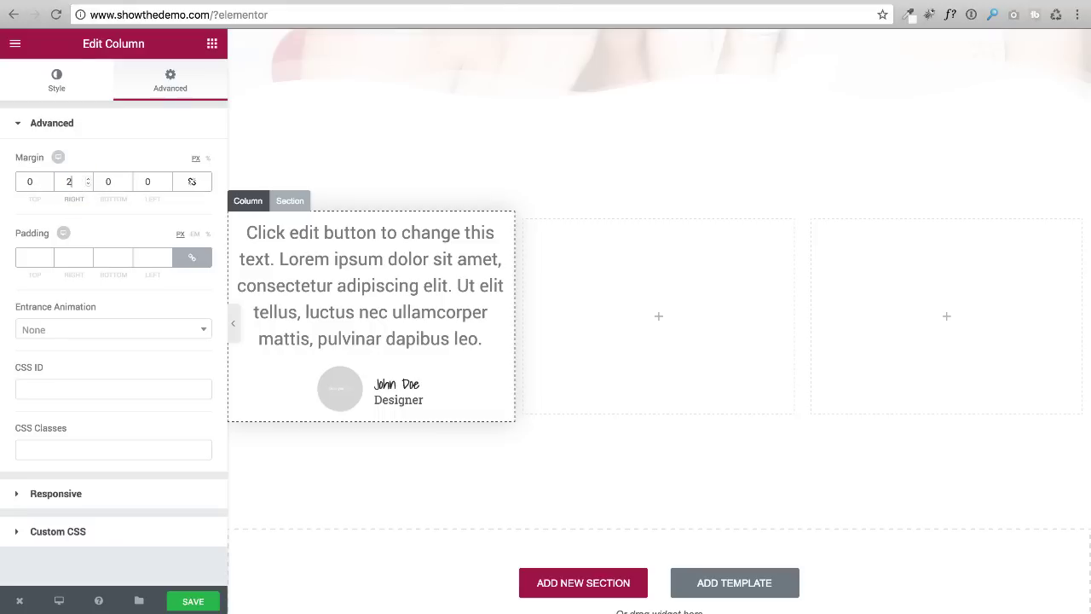
{"action": "left_click", "coordinate": [145, 183]}
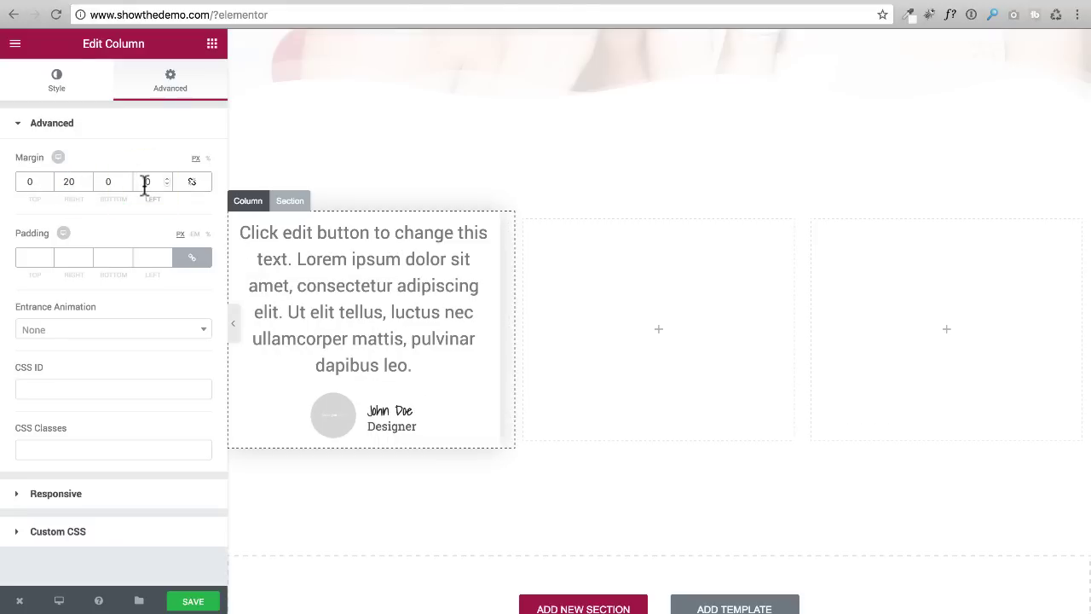
{"action": "type", "text": "2"}
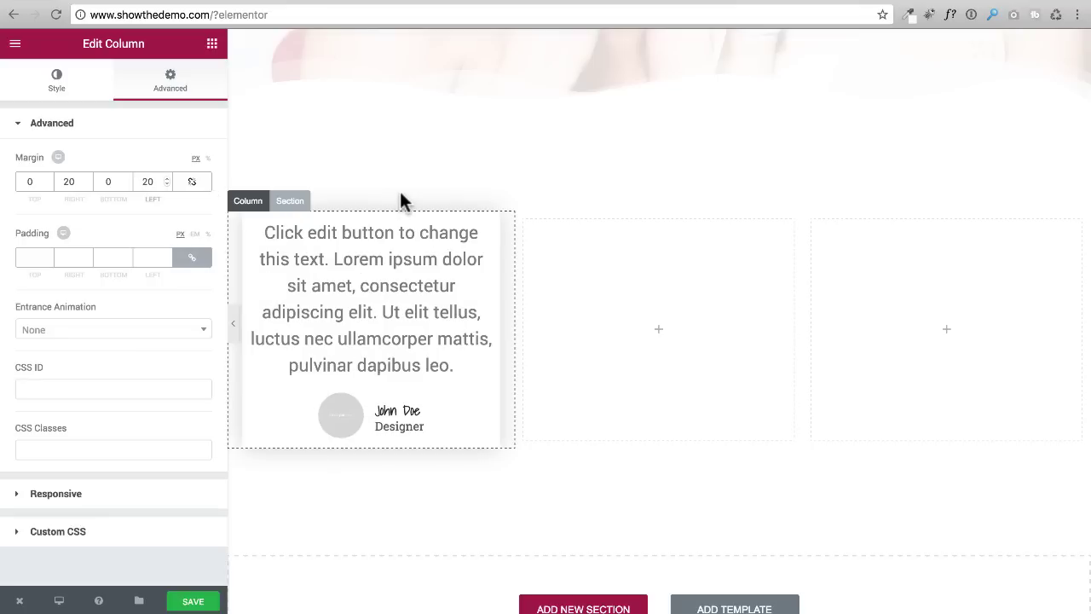
{"action": "left_click_drag", "start_coordinate": [552, 245], "coordinate": [513, 252]}
{"action": "left_click", "coordinate": [513, 252]}
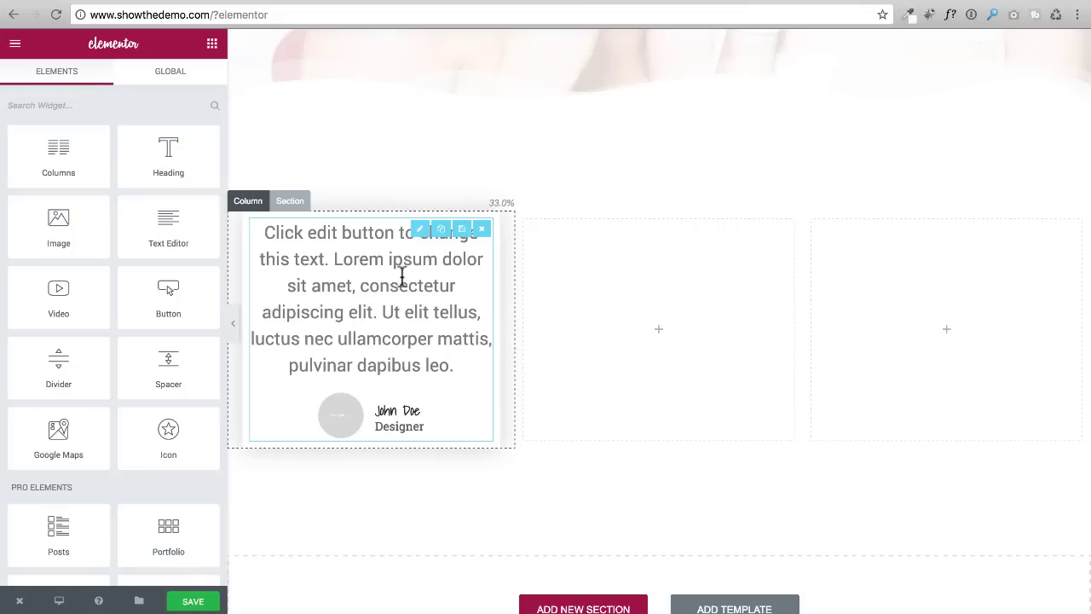
Step: Reword the testimonial: "This course has been life changing. Before I didnt know this and now I do. Its such an amazing feeling to know this new stuff."
{"action": "left_click", "coordinate": [365, 307]}
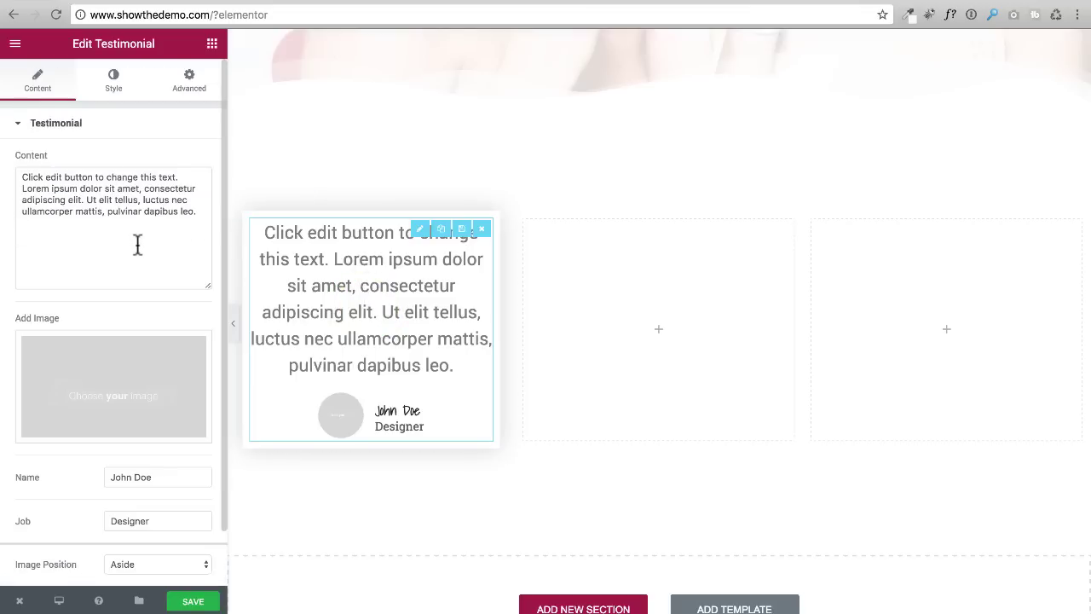
{"action": "left_click", "coordinate": [170, 213]}
{"action": "left_click_drag", "start_coordinate": [202, 214], "coordinate": [173, 151]}
{"action": "type", "text": "This course has been life changing. Before I didnt know this and now I do. Its such an amazing feeling to know this new stuff."}
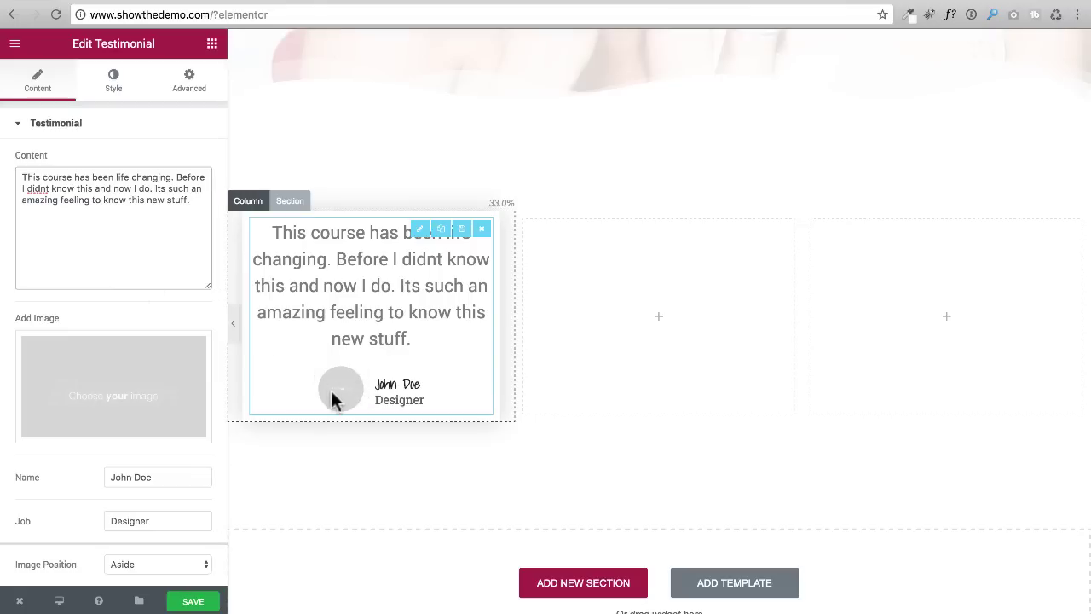
Step: Insert girls-square.jpeg from the media library as the testimonial's image
{"action": "mouse_move", "coordinate": [131, 375]}
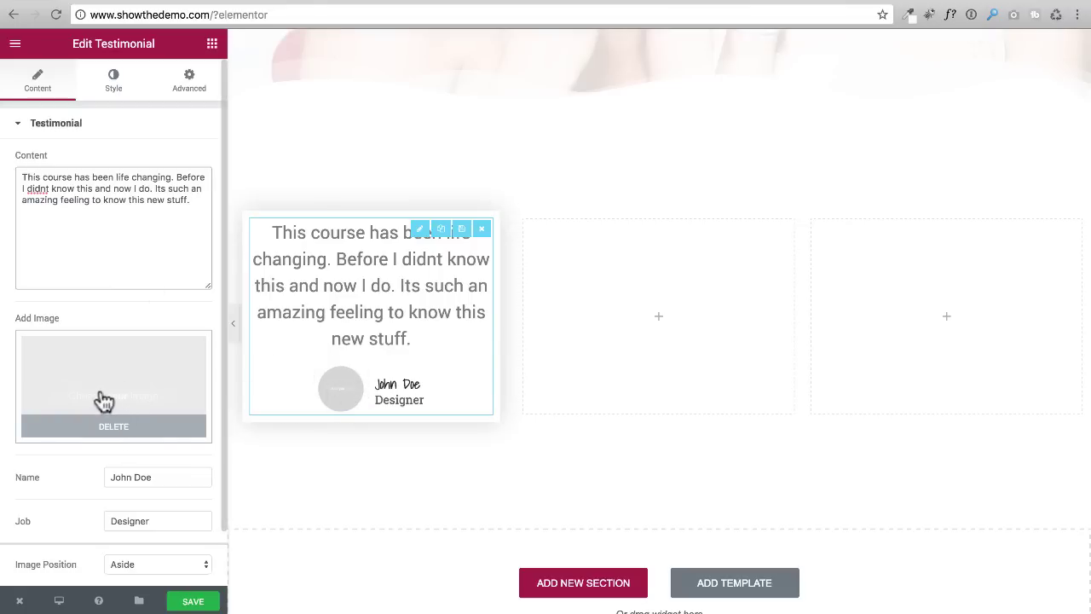
{"action": "left_click", "coordinate": [111, 384]}
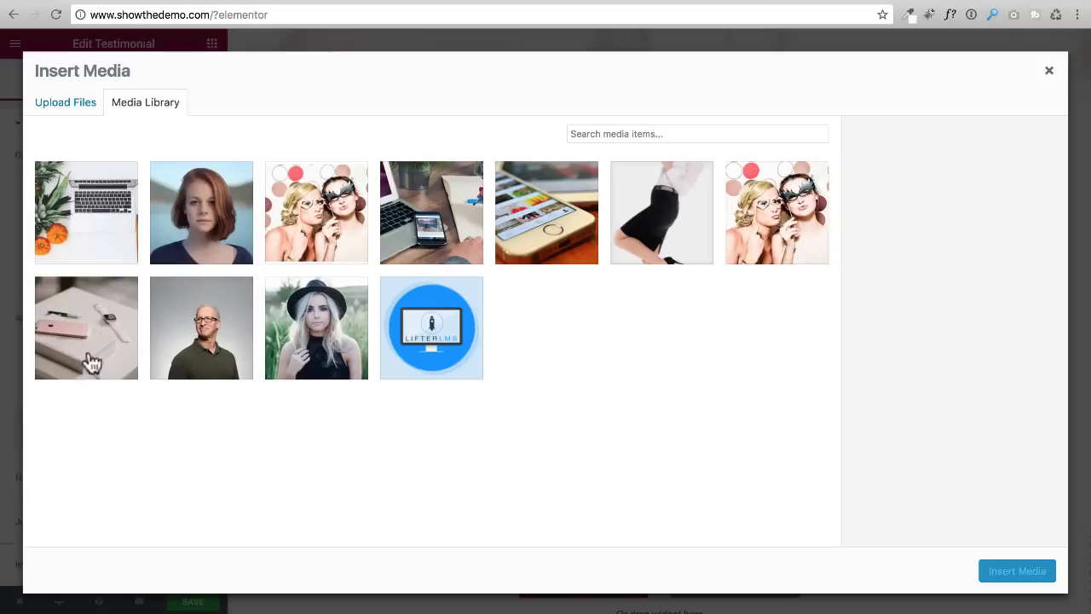
{"action": "left_click", "coordinate": [772, 233]}
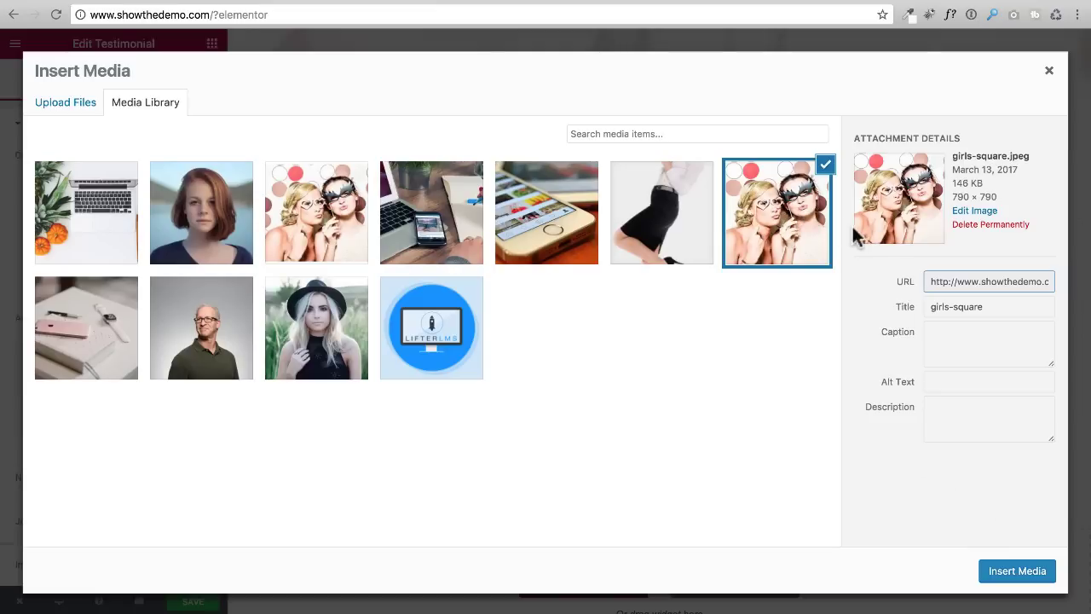
{"action": "left_click", "coordinate": [1010, 569]}
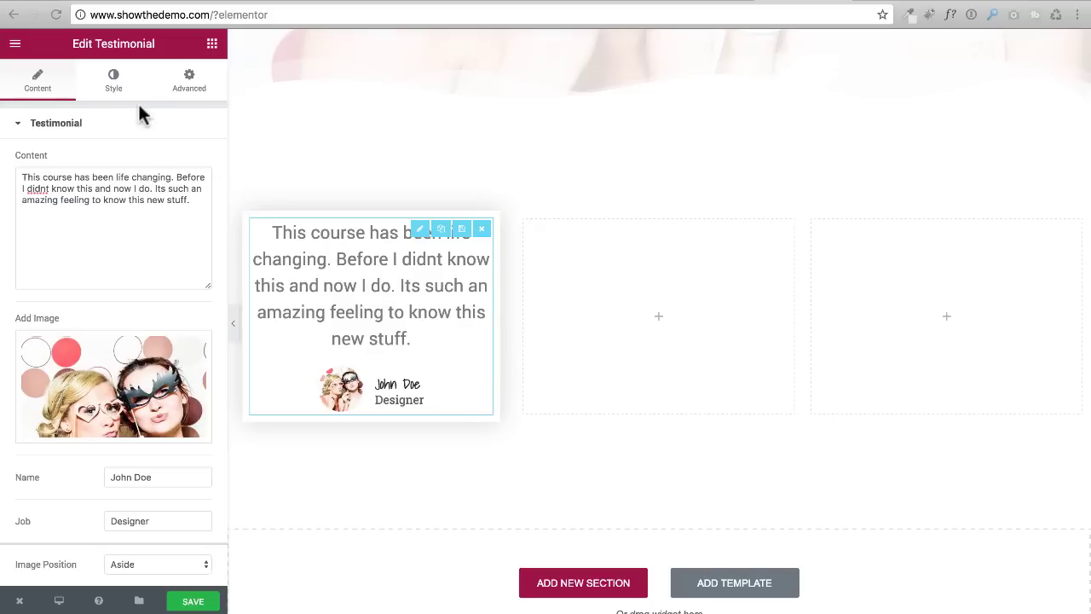
Step: Turn on custom typography for the testimonial content, set its size to 20 px, and preview the page without the editing panel
{"action": "left_click", "coordinate": [112, 87]}
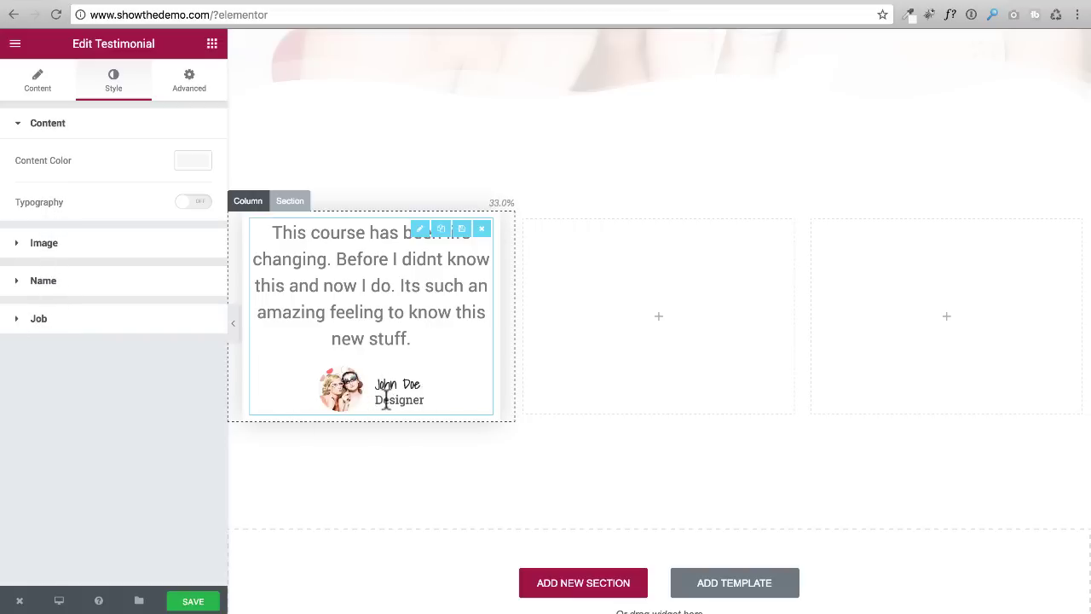
{"action": "left_click", "coordinate": [195, 204]}
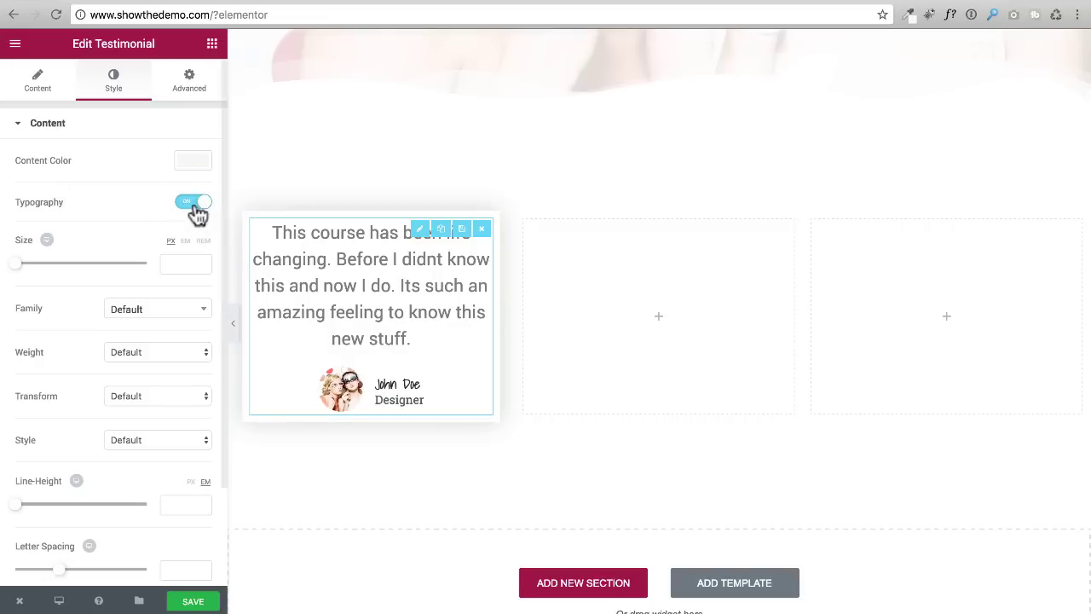
{"action": "mouse_move", "coordinate": [17, 261]}
{"action": "left_mouse_down"}
{"action": "mouse_move", "coordinate": [12, 270]}
{"action": "mouse_move", "coordinate": [29, 269]}
{"action": "left_mouse_up"}
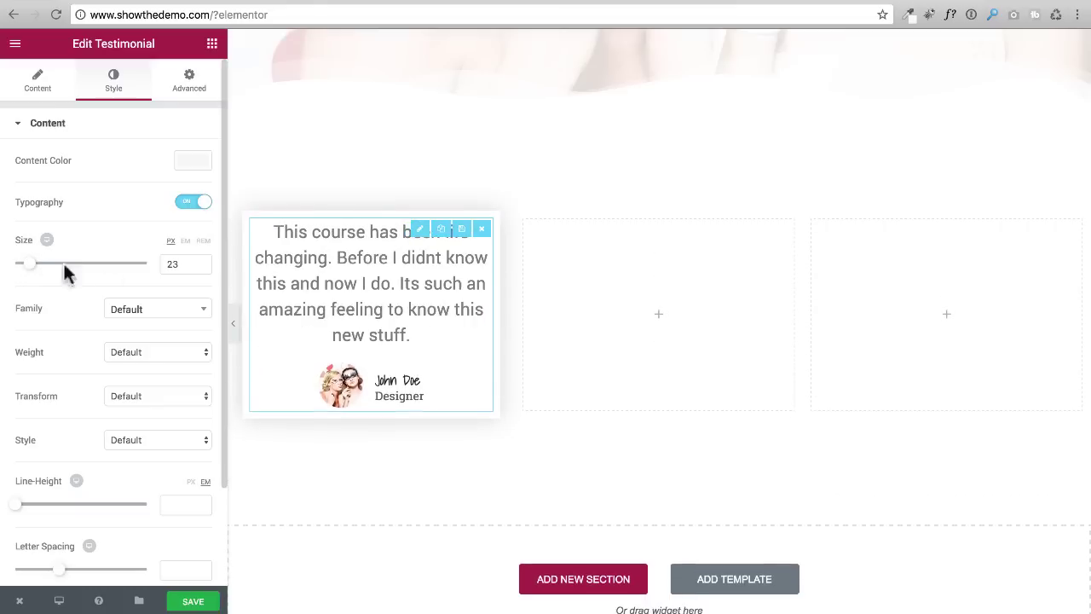
{"action": "left_click", "coordinate": [201, 266]}
{"action": "left_click", "coordinate": [201, 266]}
{"action": "left_click", "coordinate": [201, 266]}
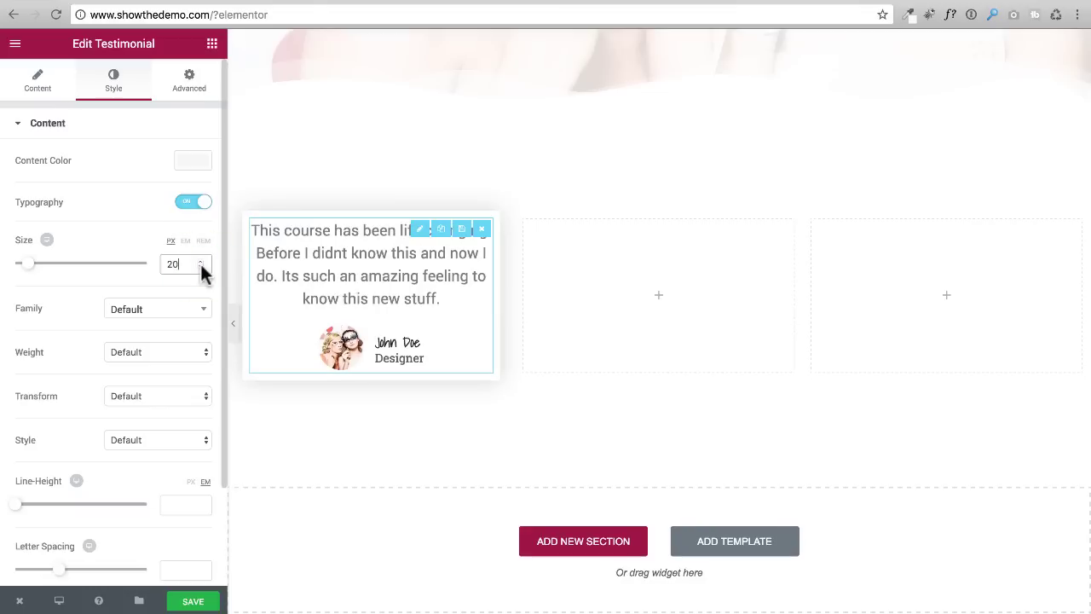
{"action": "left_click", "coordinate": [234, 324]}
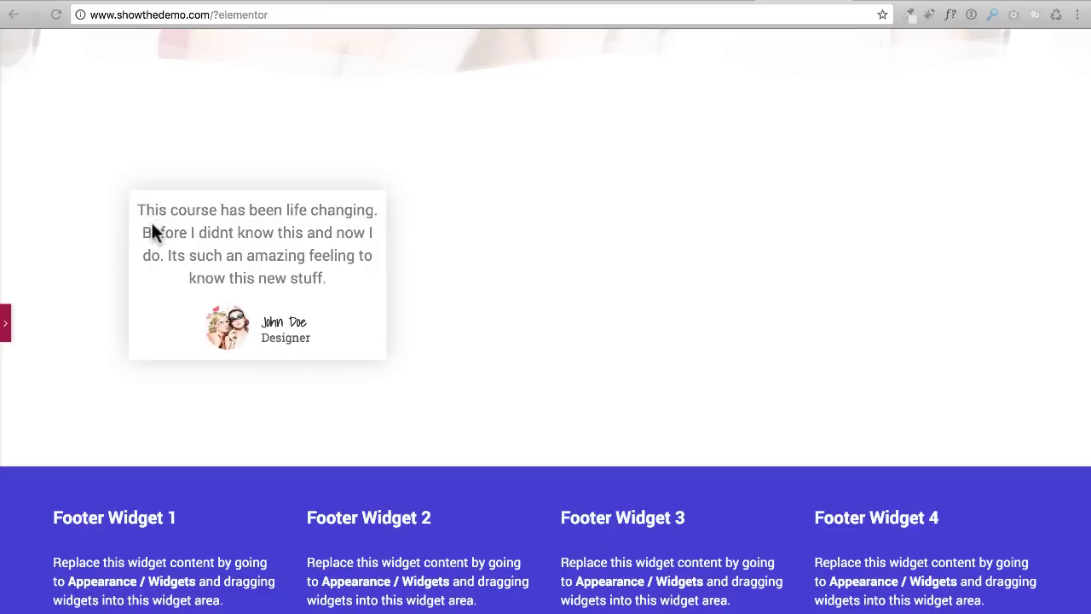
{"action": "left_click", "coordinate": [6, 328]}
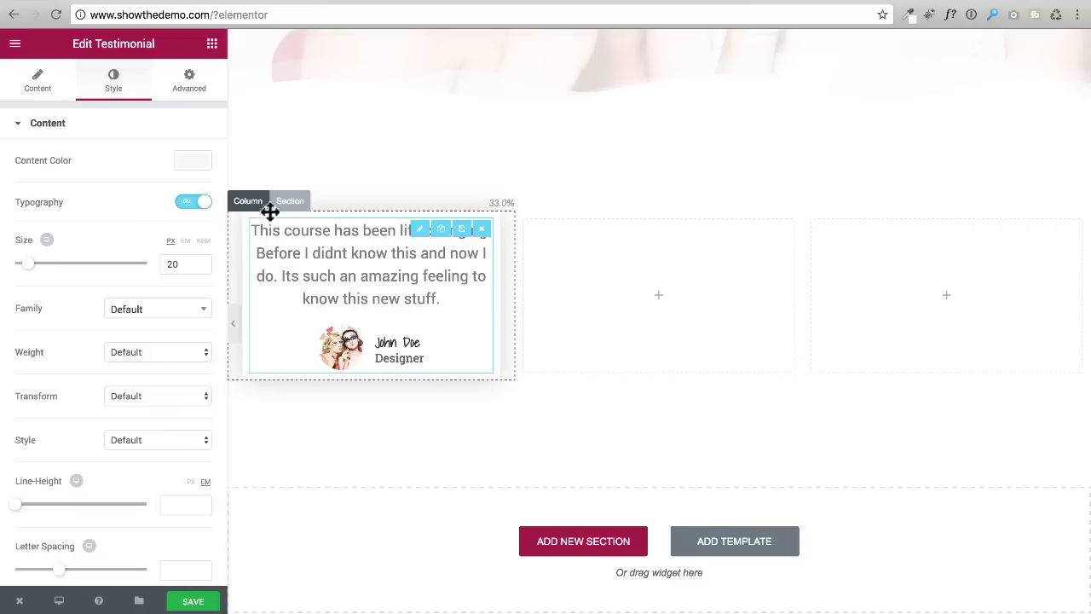
Step: Set the testimonial column's padding to 20 px on all four sides
{"action": "left_click", "coordinate": [248, 201]}
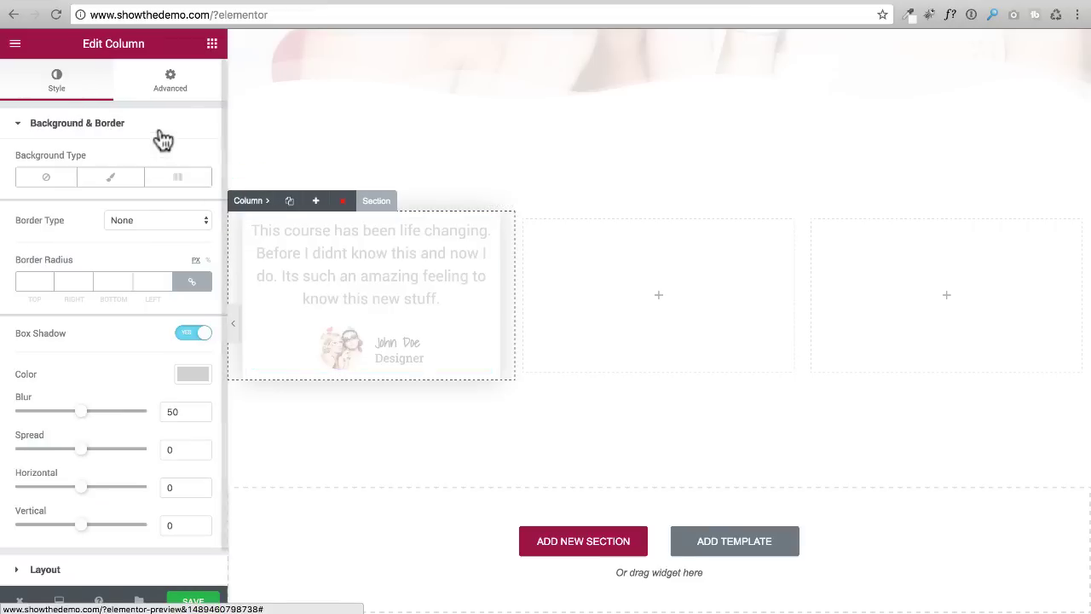
{"action": "left_click", "coordinate": [183, 91]}
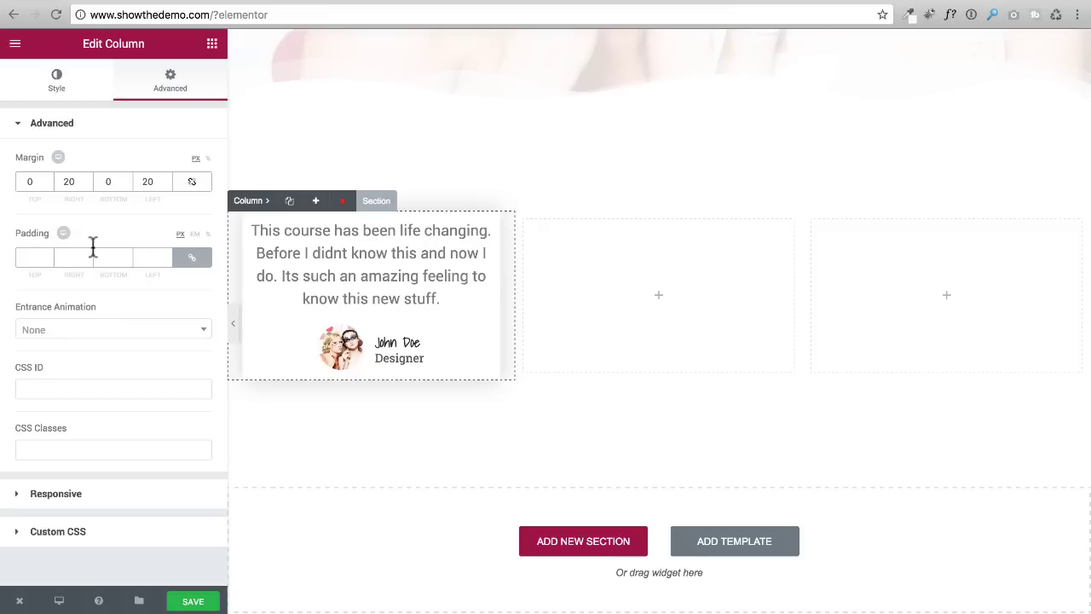
{"action": "left_click", "coordinate": [47, 256]}
{"action": "type", "text": "1"}
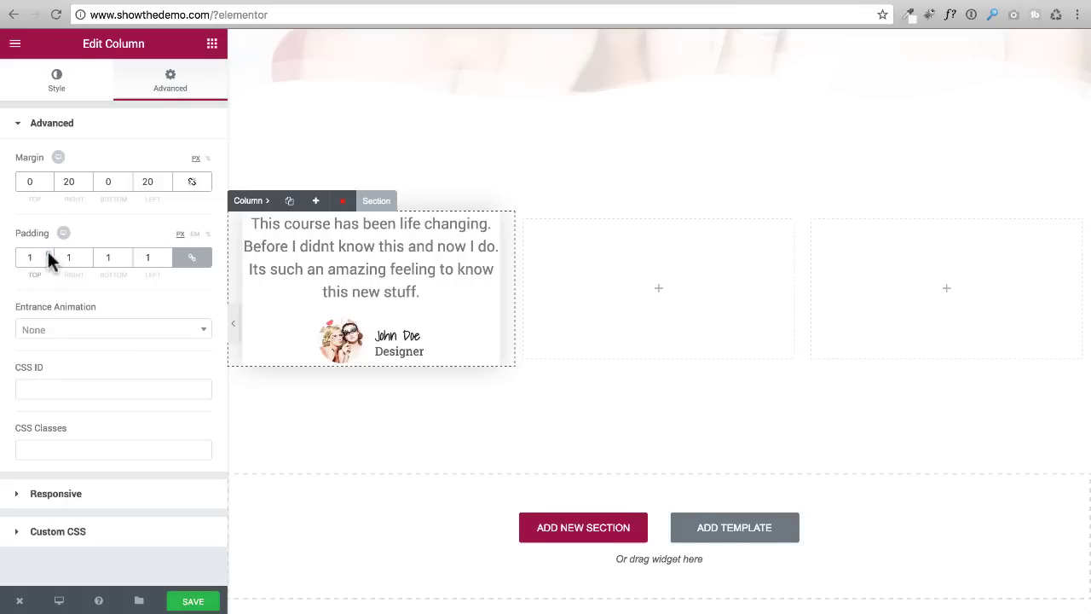
{"action": "key", "text": "BackSpace"}
{"action": "type", "text": "8"}
{"action": "left_click", "coordinate": [48, 256]}
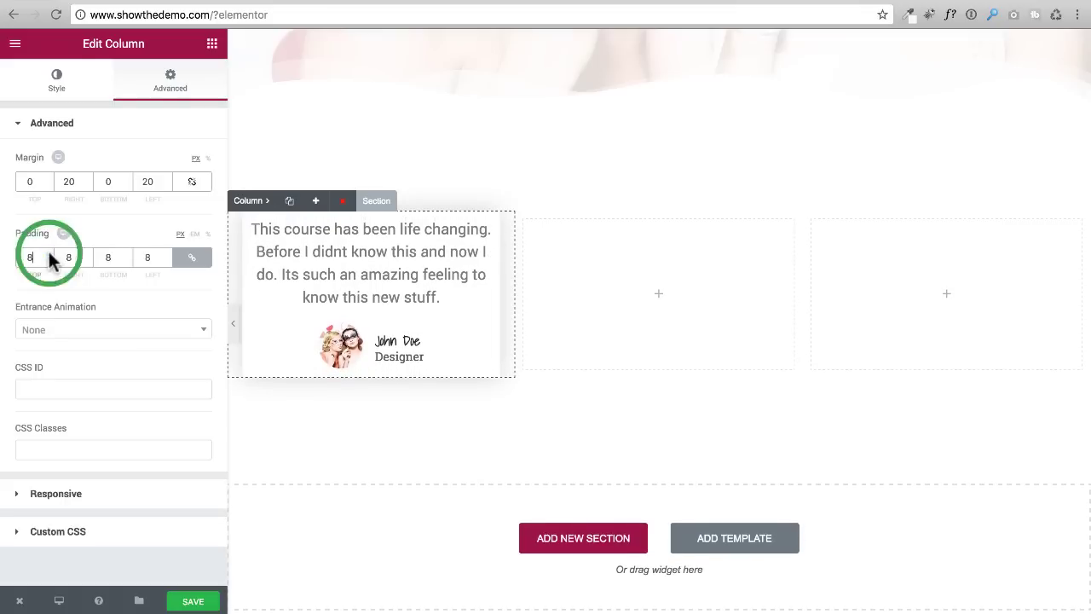
{"action": "left_click", "coordinate": [48, 253]}
{"action": "left_click", "coordinate": [49, 253]}
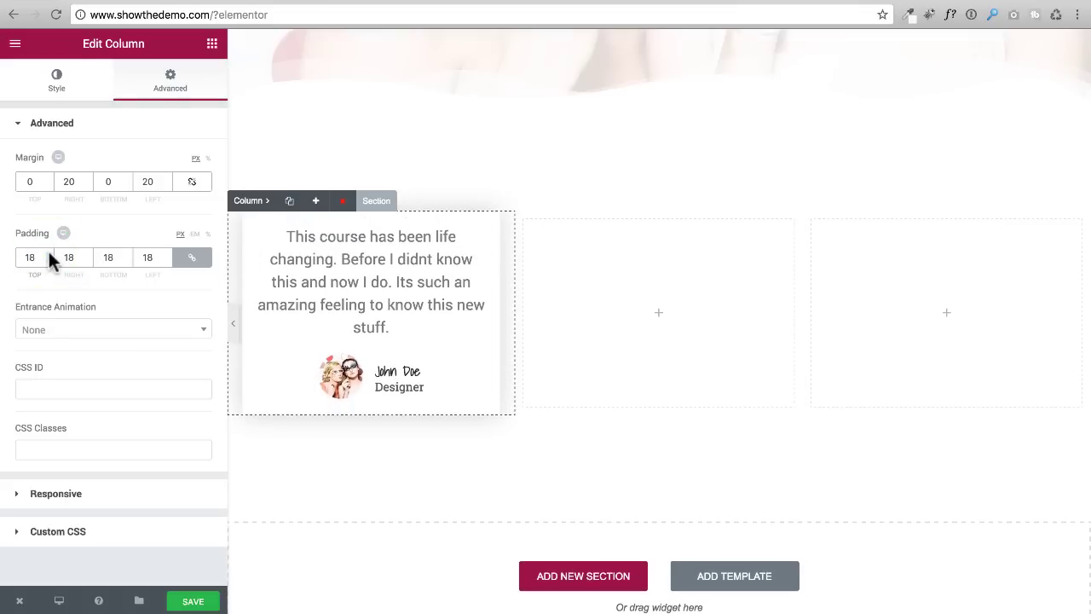
{"action": "left_click", "coordinate": [48, 253]}
{"action": "left_click", "coordinate": [49, 253]}
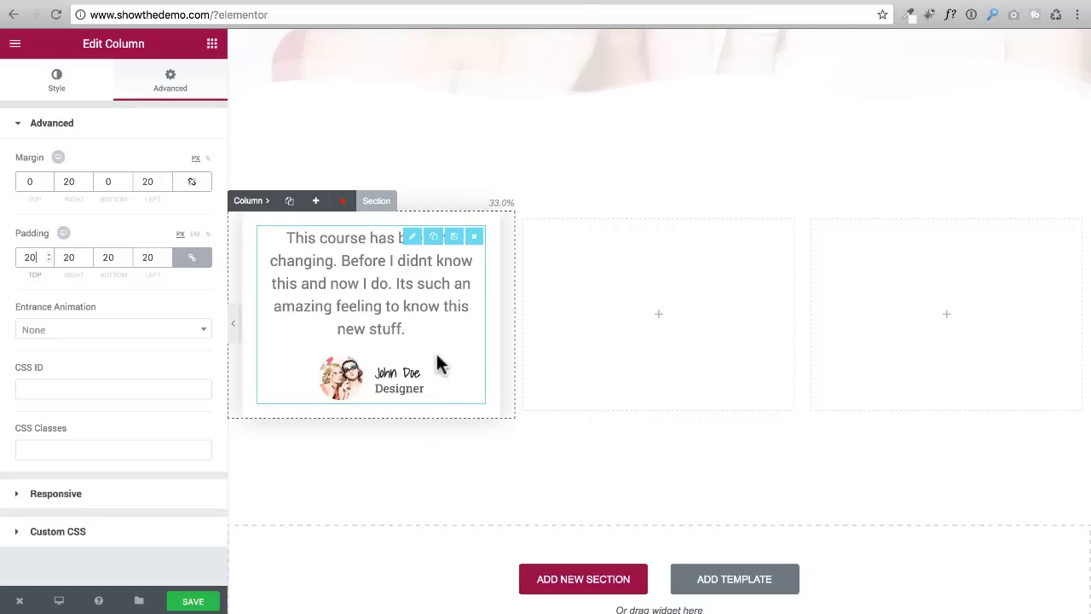
Step: Duplicate the finished testimonial column twice so the section holds three identical testimonial cards
{"action": "left_click", "coordinate": [371, 301]}
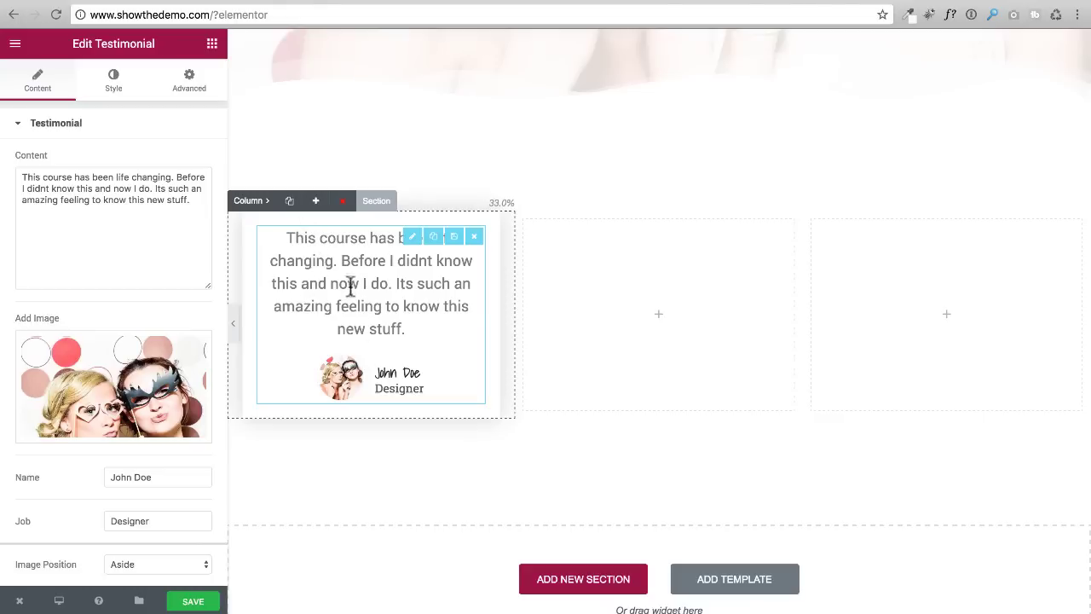
{"action": "left_click", "coordinate": [291, 202]}
{"action": "left_click", "coordinate": [291, 203]}
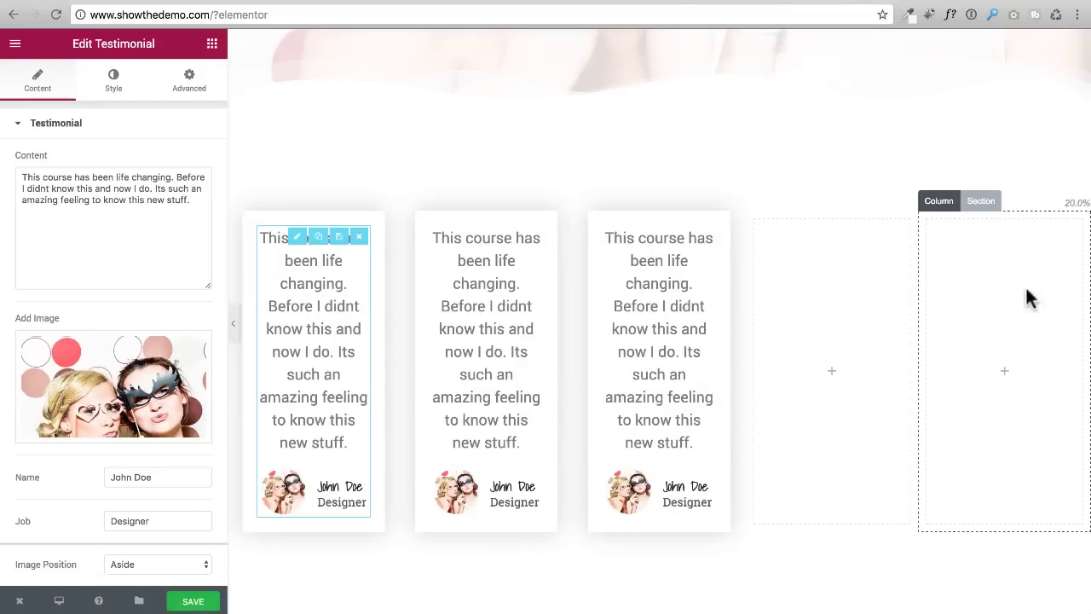
Step: Delete the two empty columns beside the three testimonial cards
{"action": "left_click_drag", "start_coordinate": [769, 201], "coordinate": [782, 228]}
{"action": "left_click", "coordinate": [769, 202]}
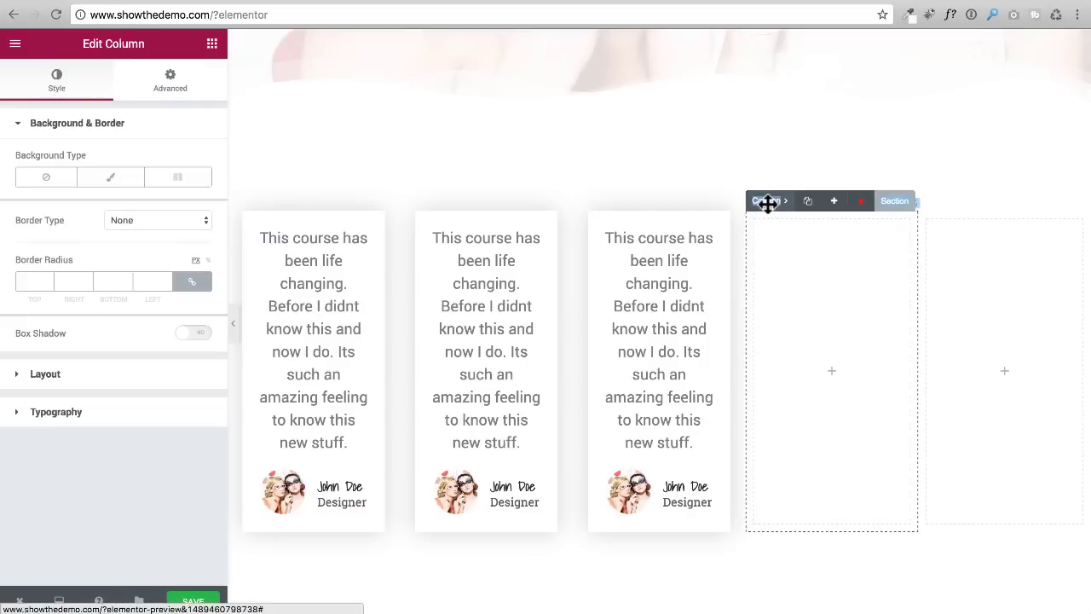
{"action": "left_click", "coordinate": [858, 202]}
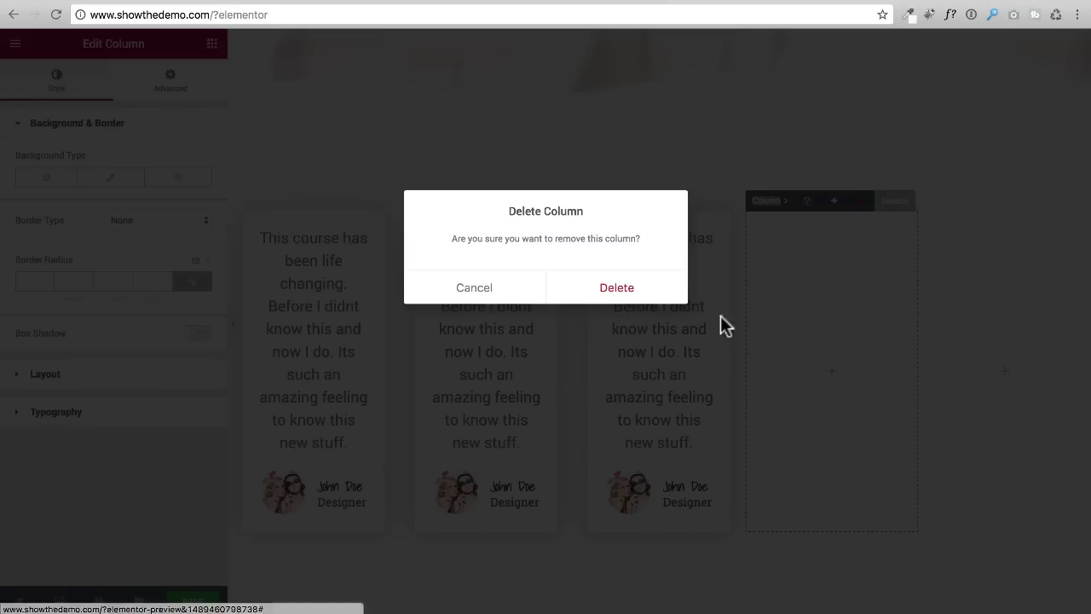
{"action": "left_click", "coordinate": [616, 290]}
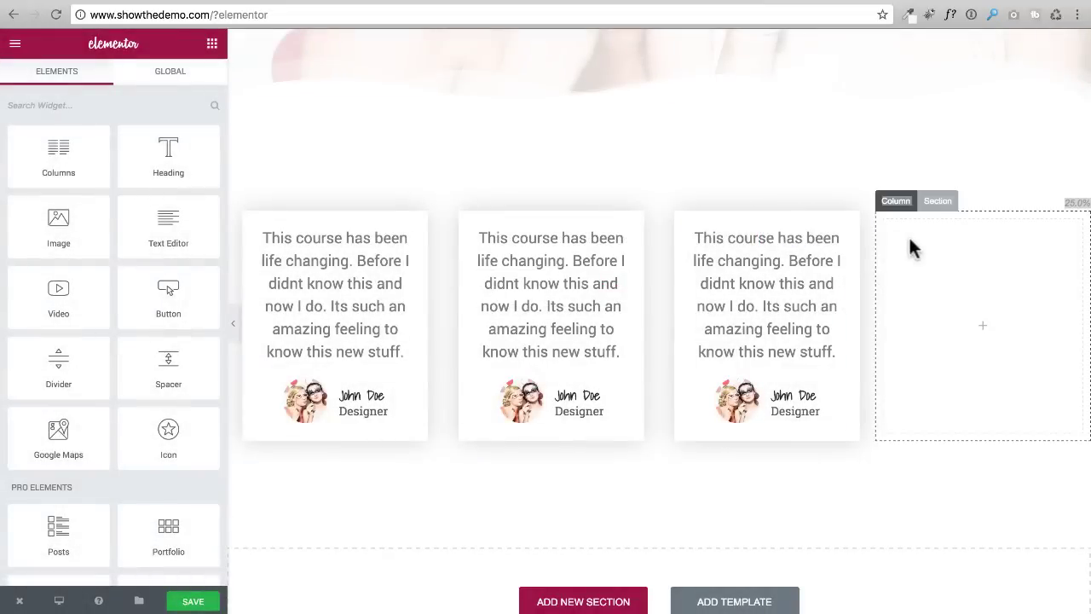
{"action": "left_click", "coordinate": [892, 203]}
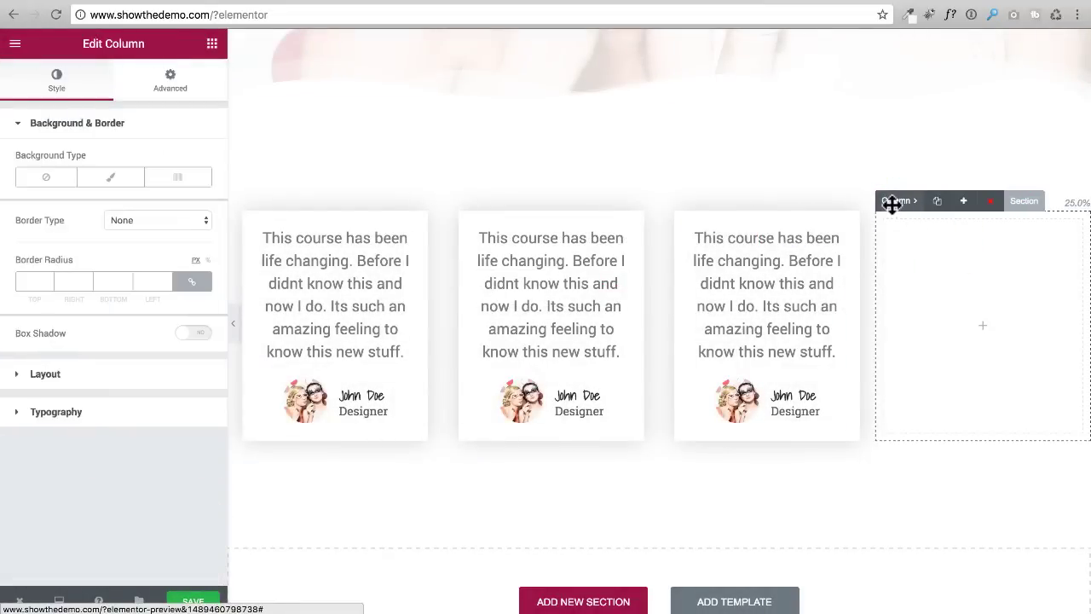
{"action": "left_click", "coordinate": [987, 203]}
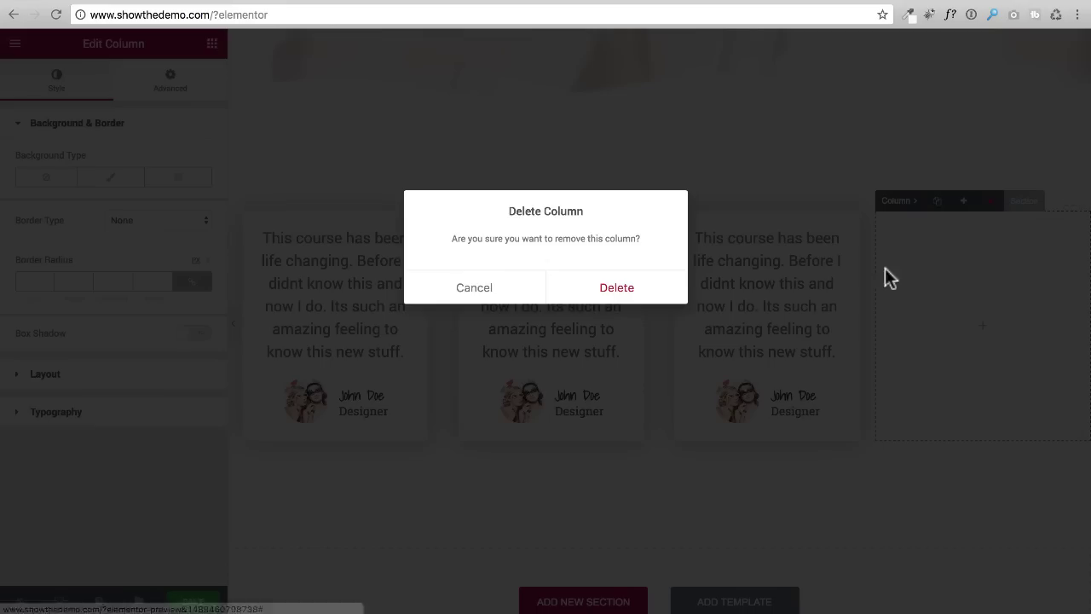
{"action": "left_click", "coordinate": [651, 292]}
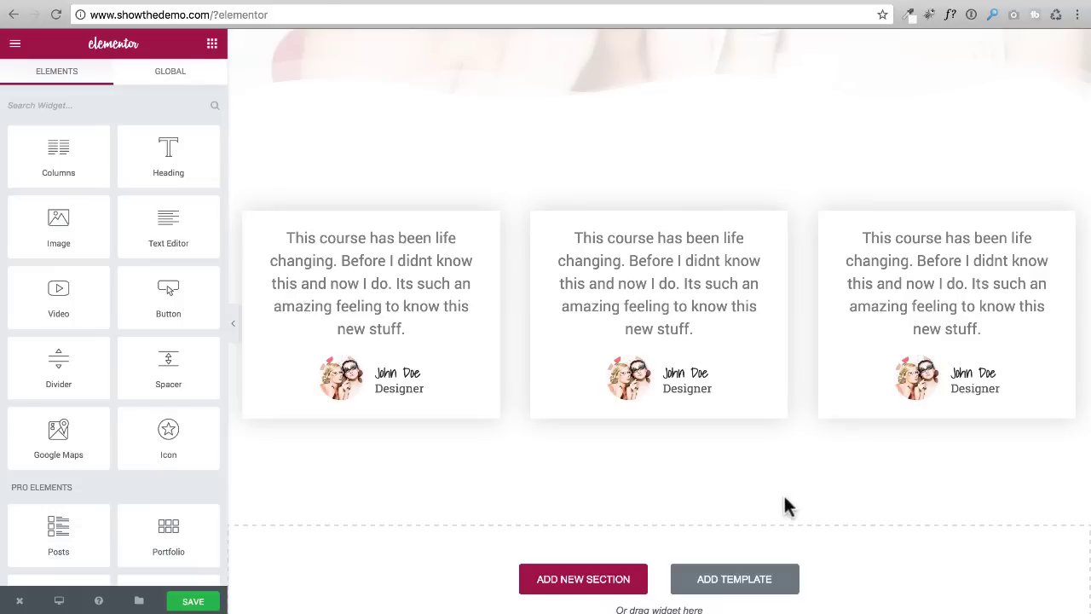
Step: Preview the testimonial row without the editing panel, and examine the testimonials and the Meet Your Teacher section on the my-lms.dev reference page
{"action": "left_click", "coordinate": [232, 324]}
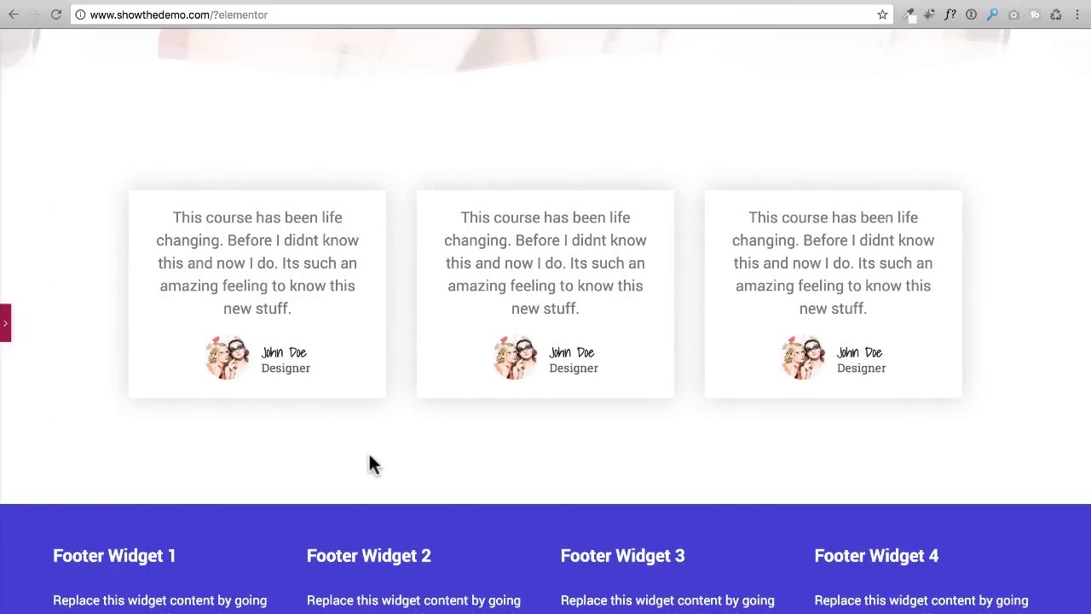
{"action": "left_click", "coordinate": [6, 324]}
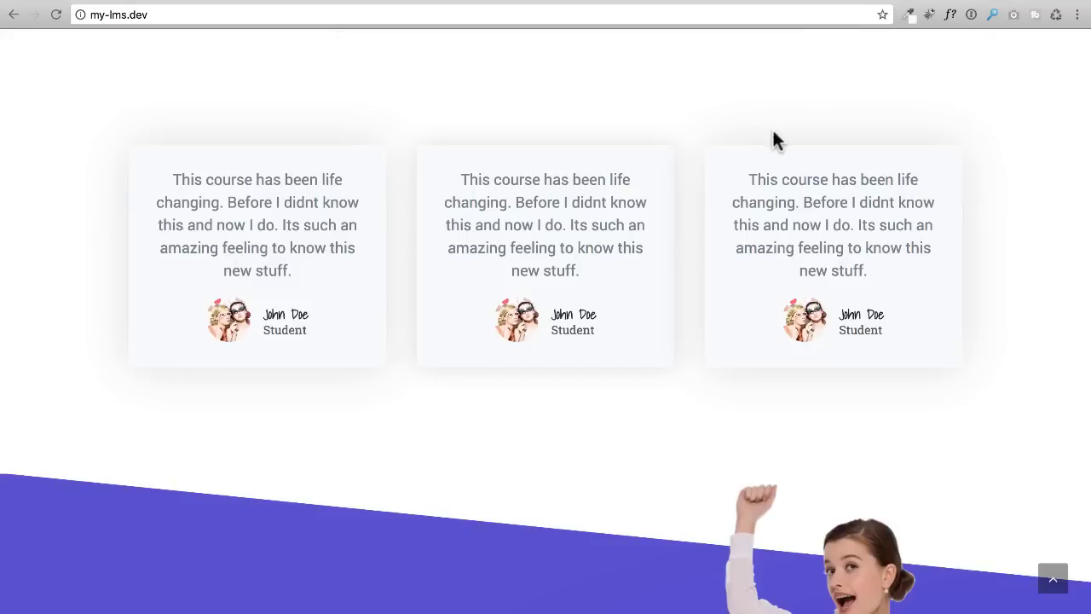
{"action": "scroll", "coordinate": [771, 138], "scroll_direction": "down", "scroll_amount": 5}
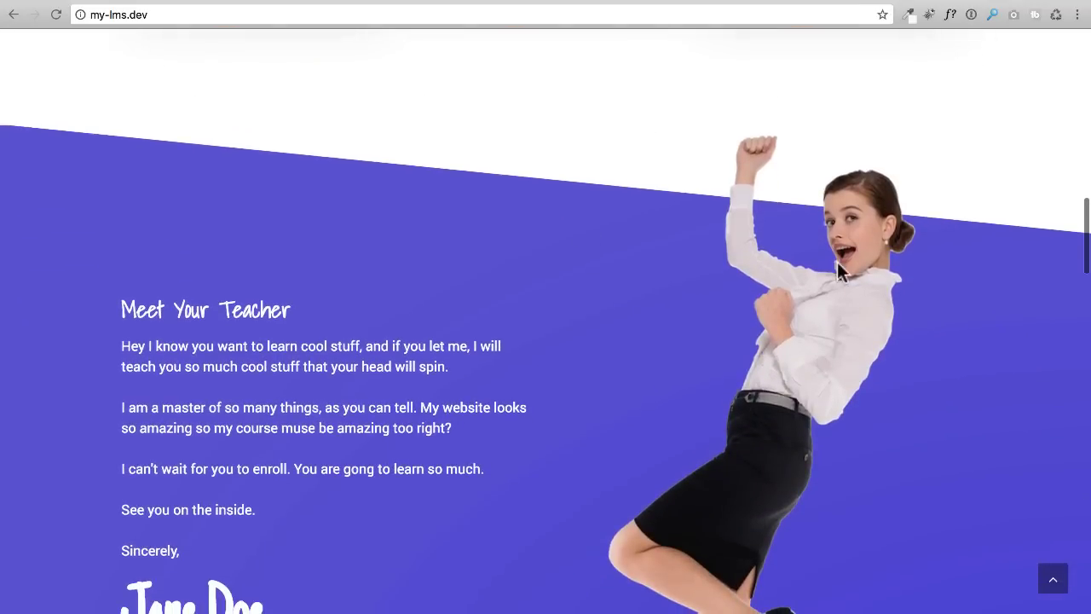
{"action": "scroll", "coordinate": [698, 260], "scroll_direction": "down", "scroll_amount": 5}
{"action": "scroll", "coordinate": [699, 260], "scroll_direction": "up", "scroll_amount": 5}
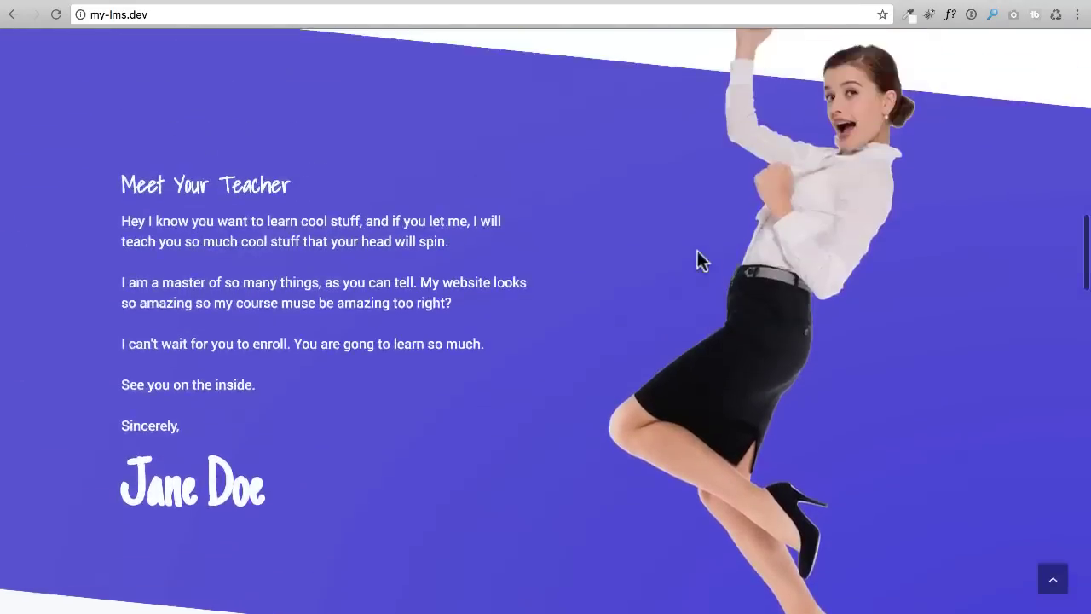
{"action": "scroll", "coordinate": [686, 242], "scroll_direction": "down", "scroll_amount": 1}
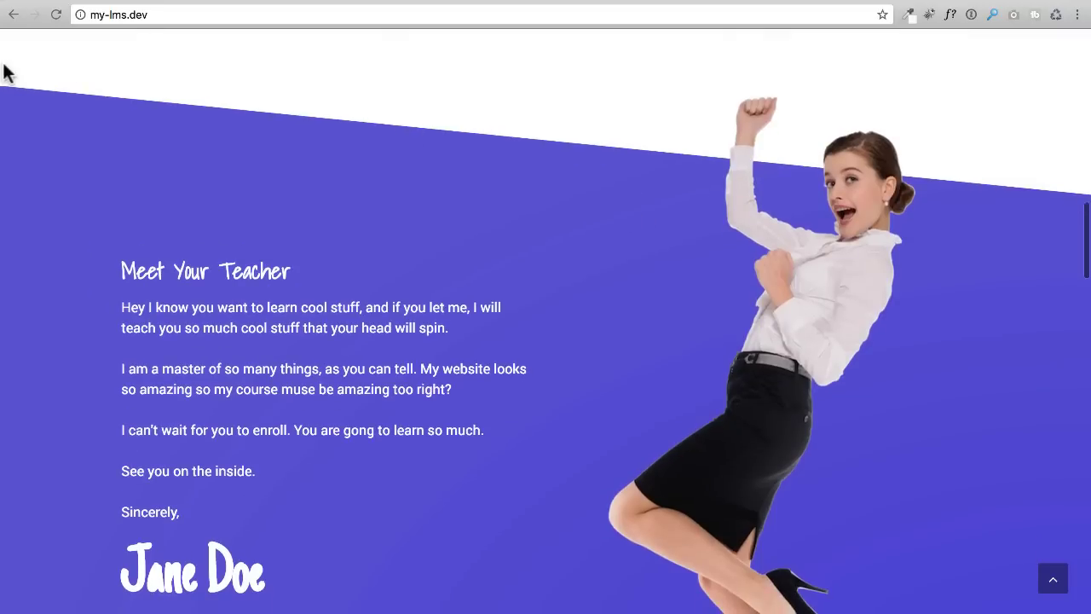
{"action": "scroll", "coordinate": [480, 238], "scroll_direction": "down", "scroll_amount": 1}
{"action": "scroll", "coordinate": [479, 239], "scroll_direction": "down", "scroll_amount": 5}
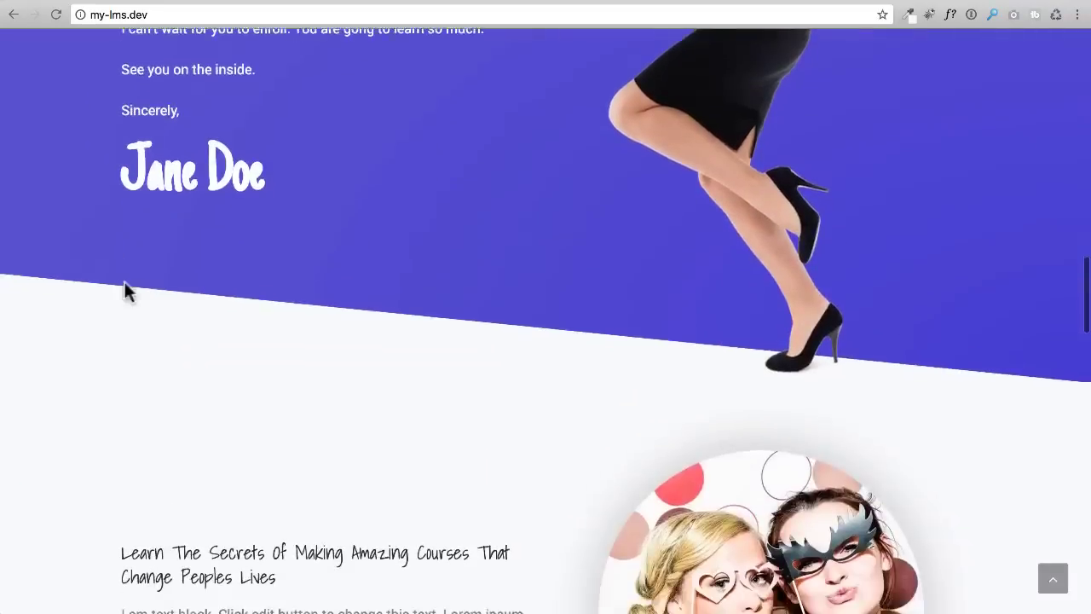
{"action": "scroll", "coordinate": [625, 367], "scroll_direction": "up", "scroll_amount": 4}
{"action": "scroll", "coordinate": [776, 251], "scroll_direction": "up", "scroll_amount": 1}
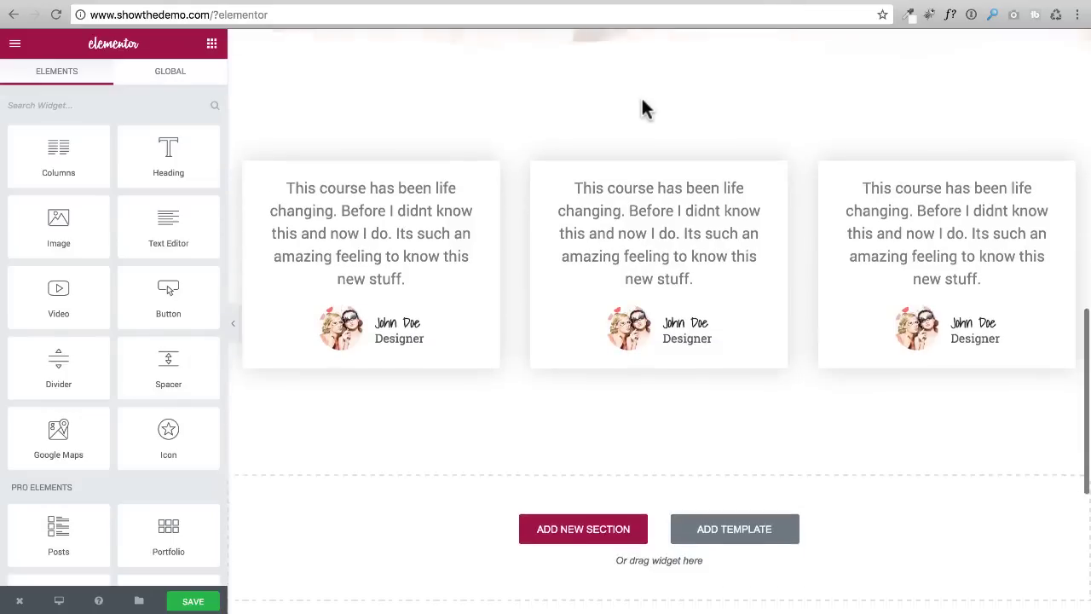
Step: Add a two-column section below the testimonials and place an Image widget in its right column
{"action": "scroll", "coordinate": [645, 109], "scroll_direction": "down", "scroll_amount": 4}
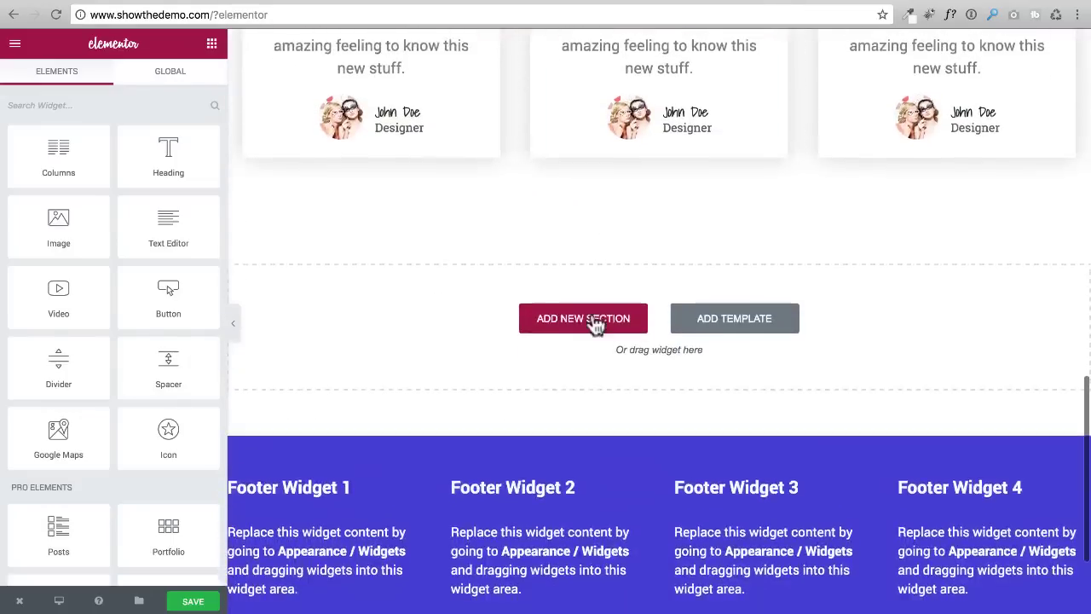
{"action": "left_click", "coordinate": [583, 306]}
{"action": "left_click", "coordinate": [541, 358]}
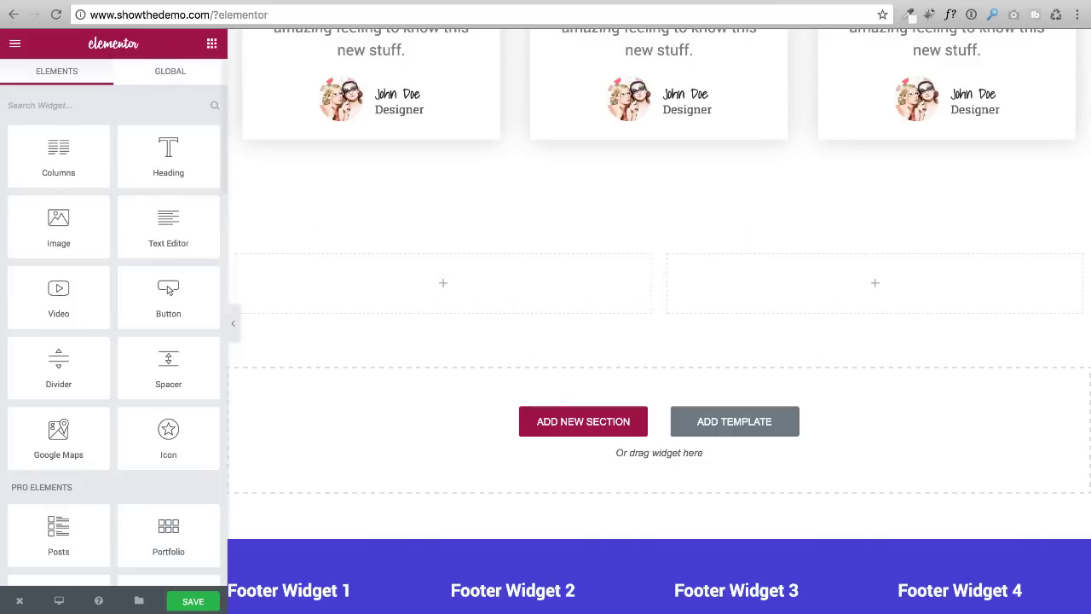
{"action": "left_click_drag", "start_coordinate": [55, 234], "coordinate": [801, 301]}
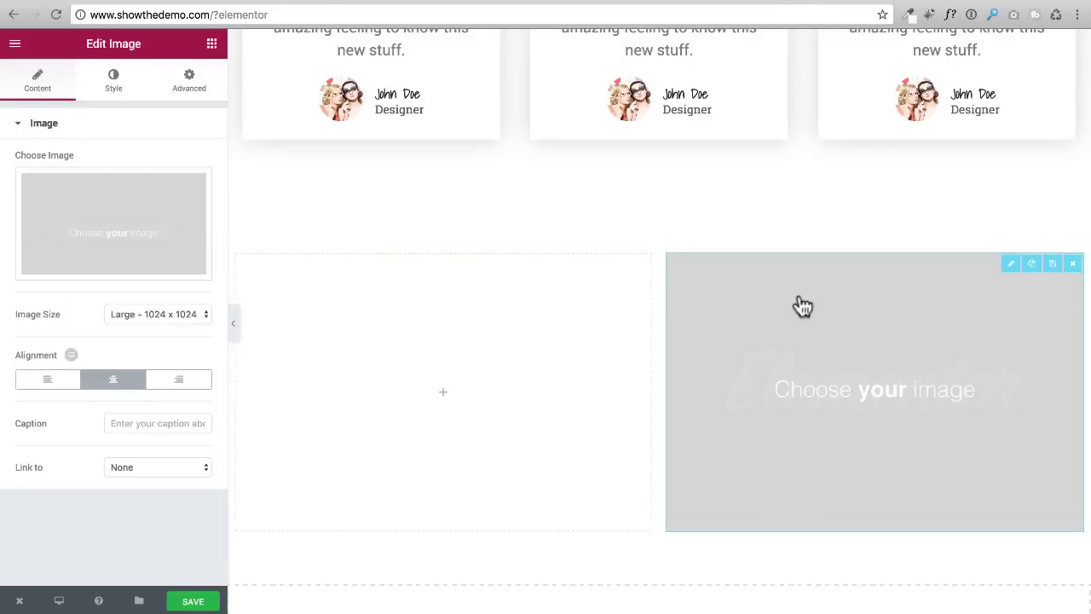
Step: Insert happy-woman.png from the media library into the new Image widget and check it in the page
{"action": "left_click", "coordinate": [107, 212]}
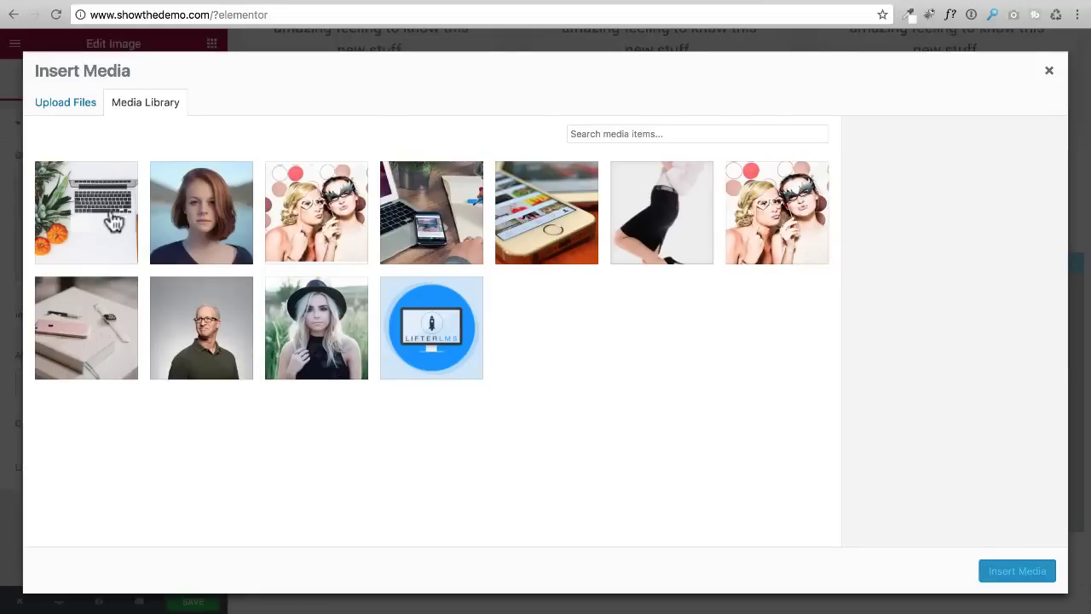
{"action": "left_click", "coordinate": [666, 223]}
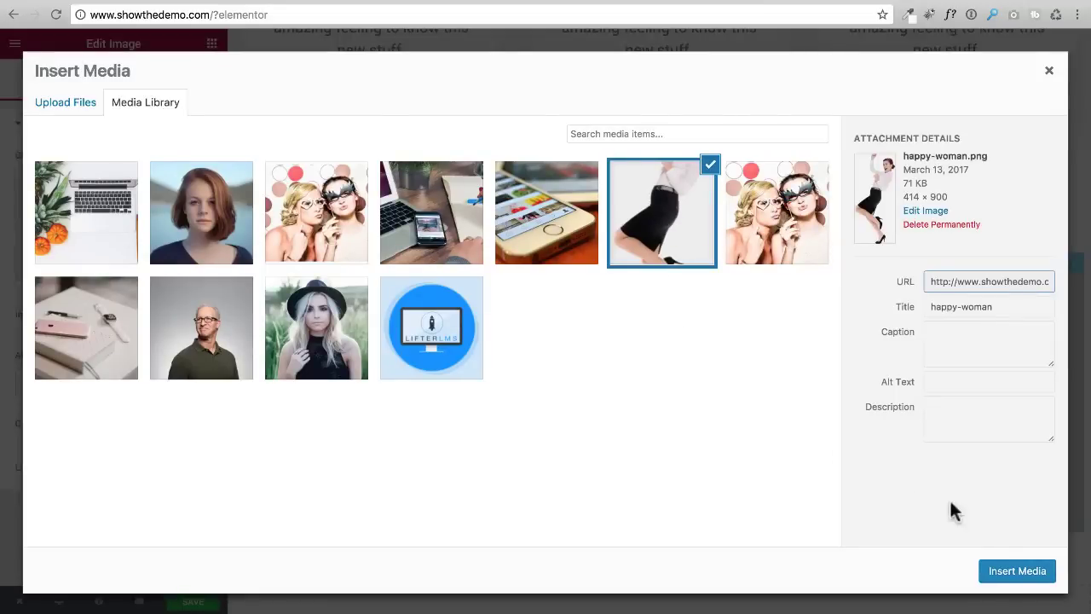
{"action": "left_click", "coordinate": [1014, 575]}
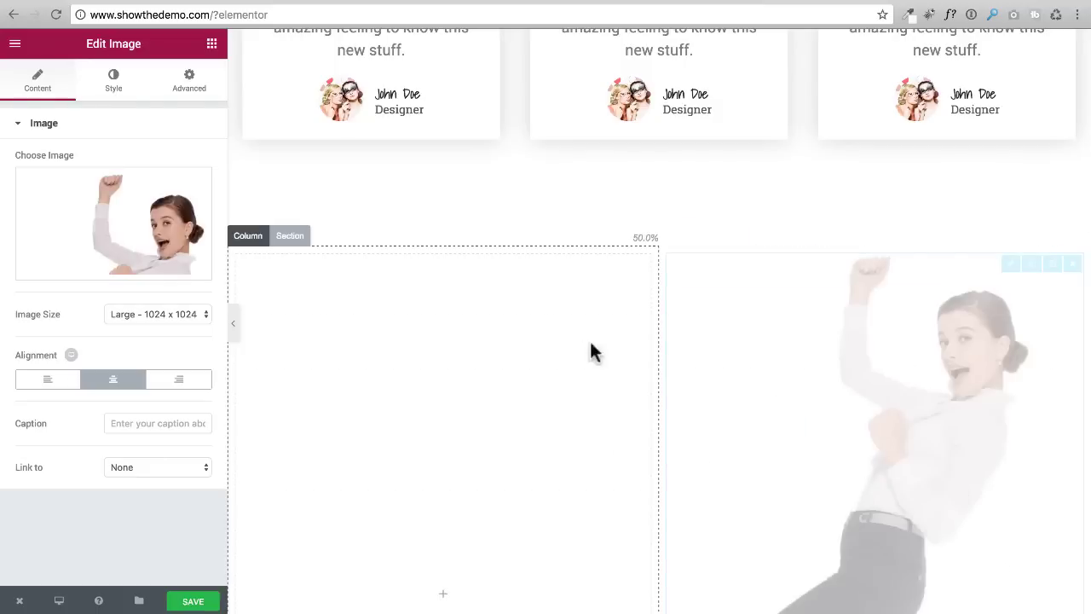
{"action": "scroll", "coordinate": [367, 341], "scroll_direction": "down", "scroll_amount": 5}
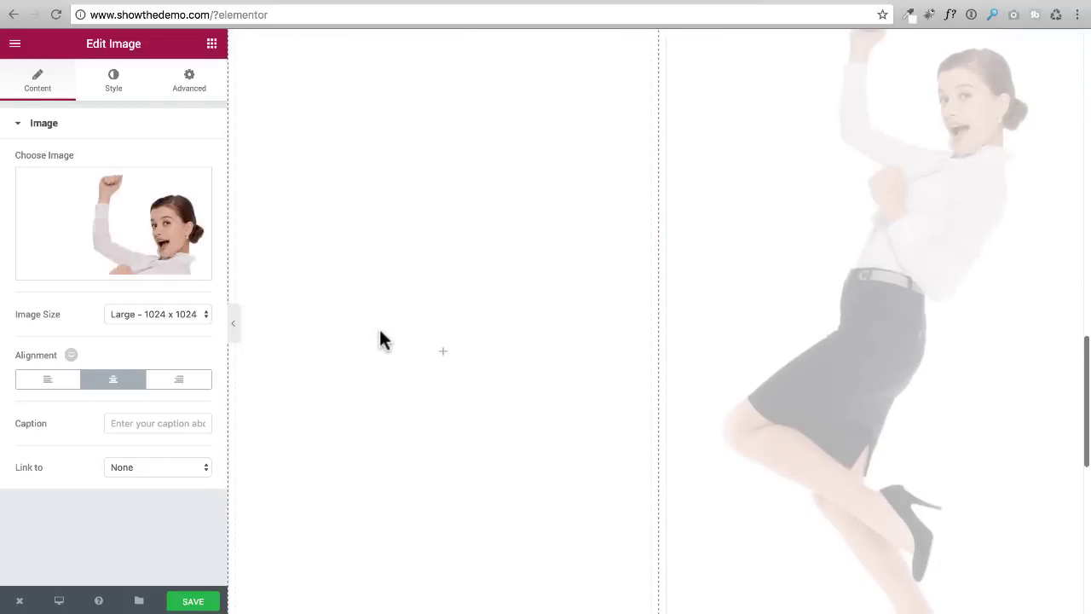
{"action": "scroll", "coordinate": [381, 339], "scroll_direction": "up", "scroll_amount": 3}
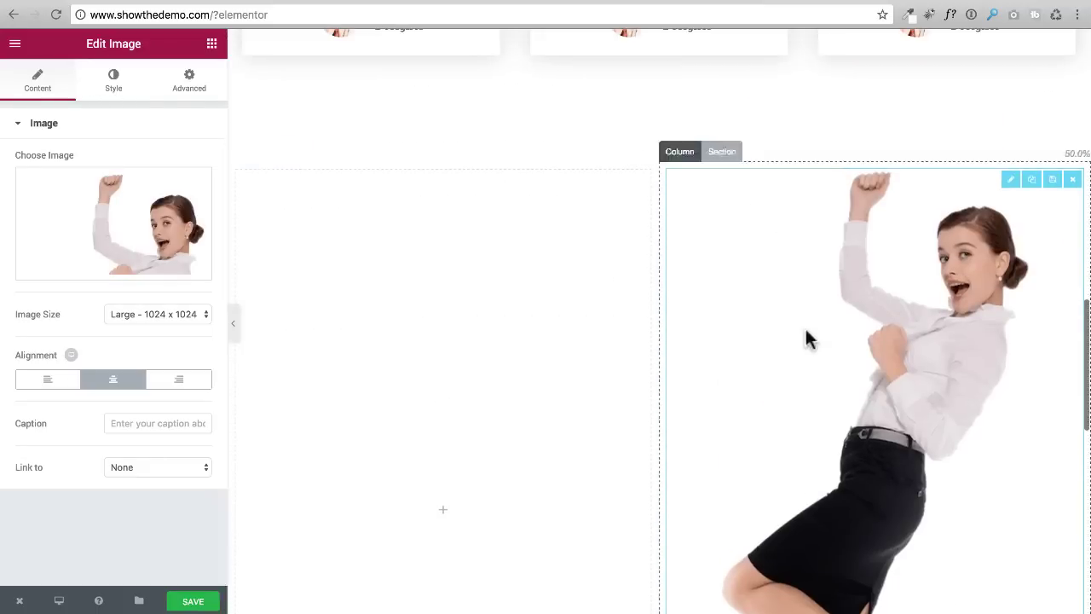
{"action": "scroll", "coordinate": [800, 325], "scroll_direction": "down", "scroll_amount": 5}
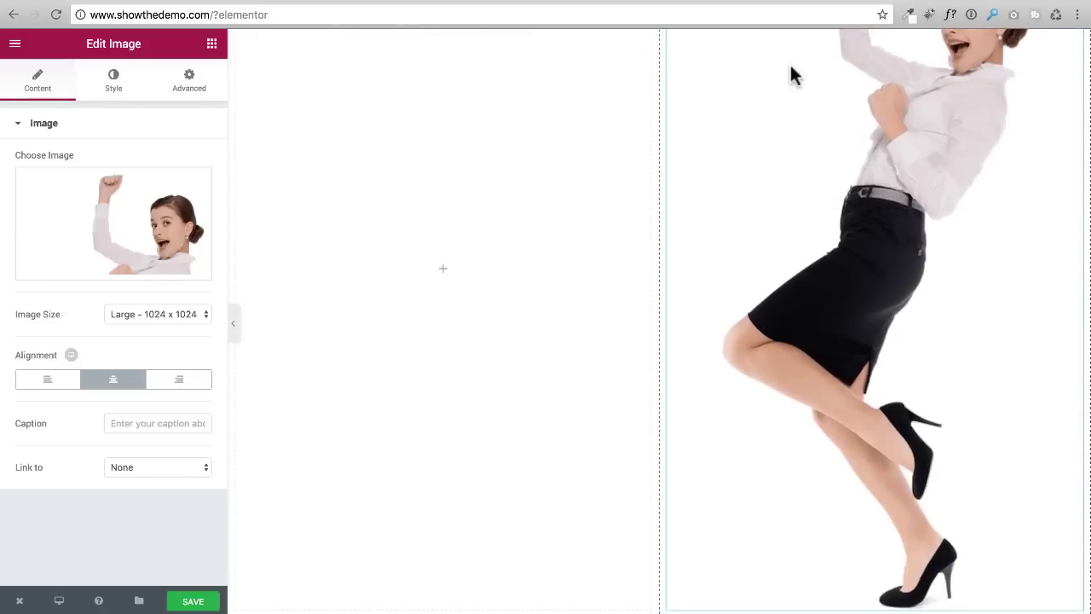
Step: Switch to the my-lms.dev reference page and examine the Meet Your Teacher section's background, slanted edges and image placement
{"action": "left_click", "coordinate": [883, 0]}
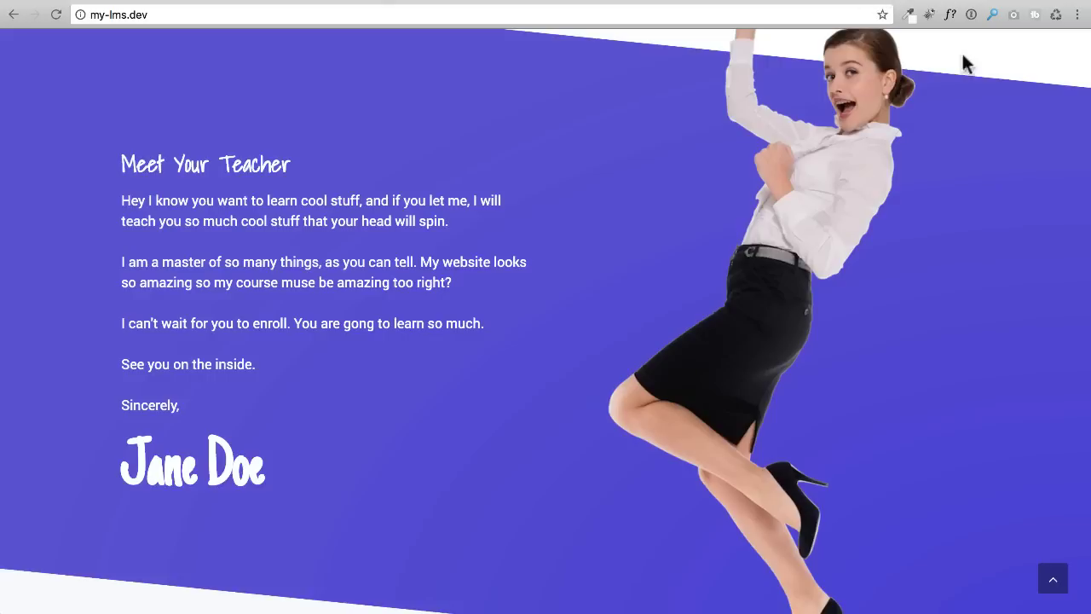
{"action": "scroll", "coordinate": [937, 134], "scroll_direction": "up", "scroll_amount": 2}
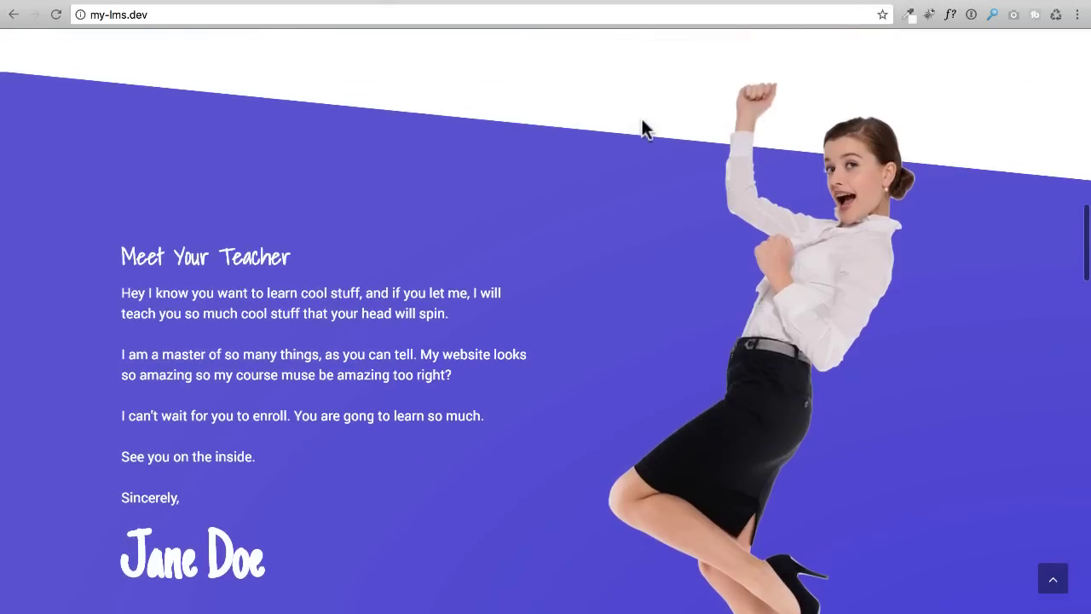
{"action": "scroll", "coordinate": [857, 173], "scroll_direction": "down", "scroll_amount": 8}
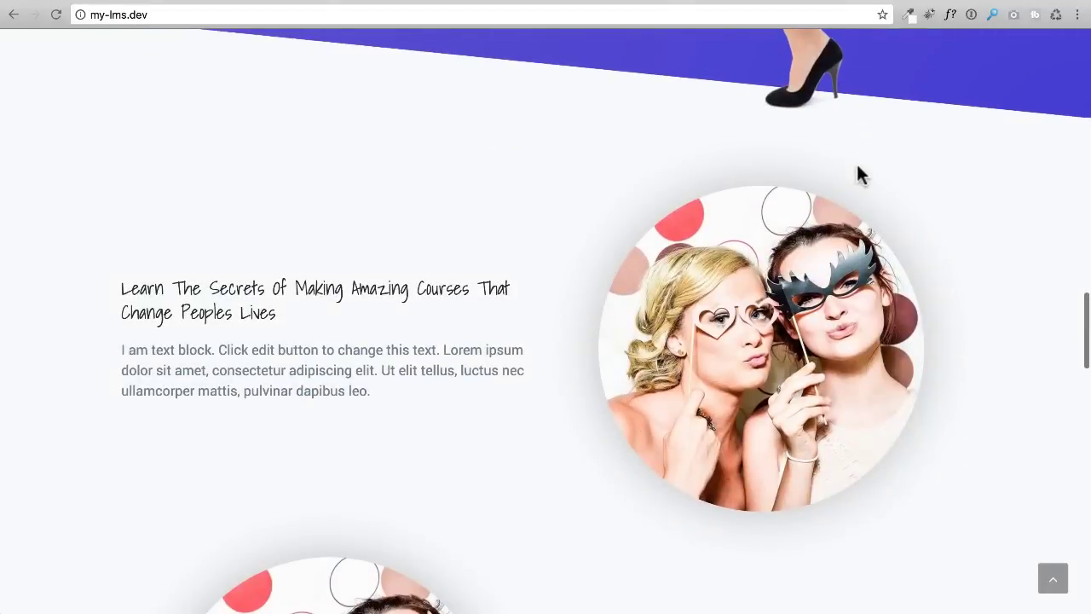
{"action": "scroll", "coordinate": [857, 171], "scroll_direction": "up", "scroll_amount": 4}
{"action": "scroll", "coordinate": [856, 164], "scroll_direction": "up", "scroll_amount": 5}
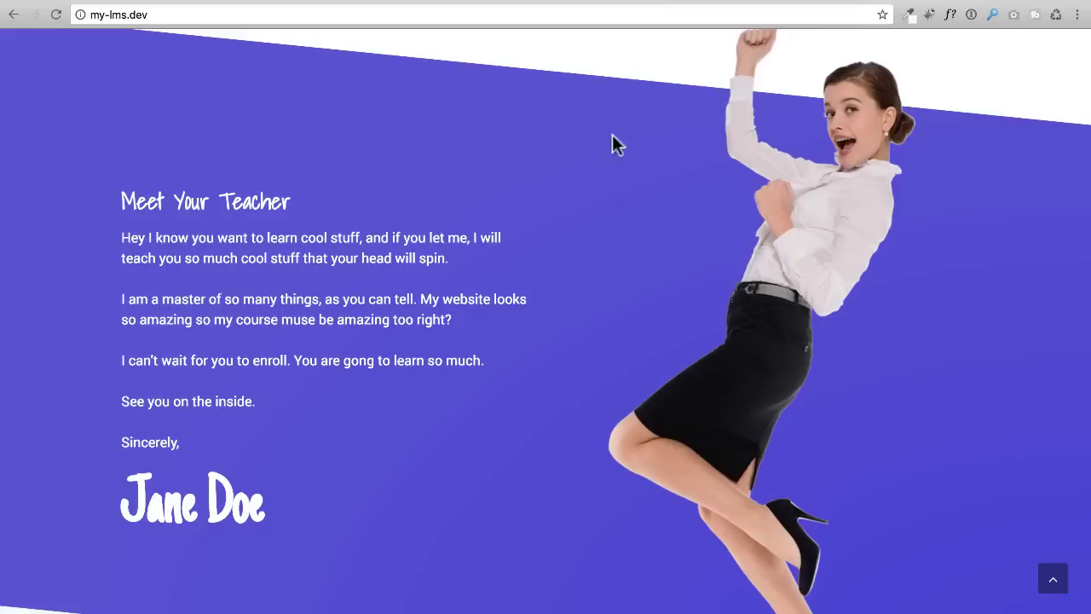
{"action": "scroll", "coordinate": [489, 170], "scroll_direction": "up", "scroll_amount": 1}
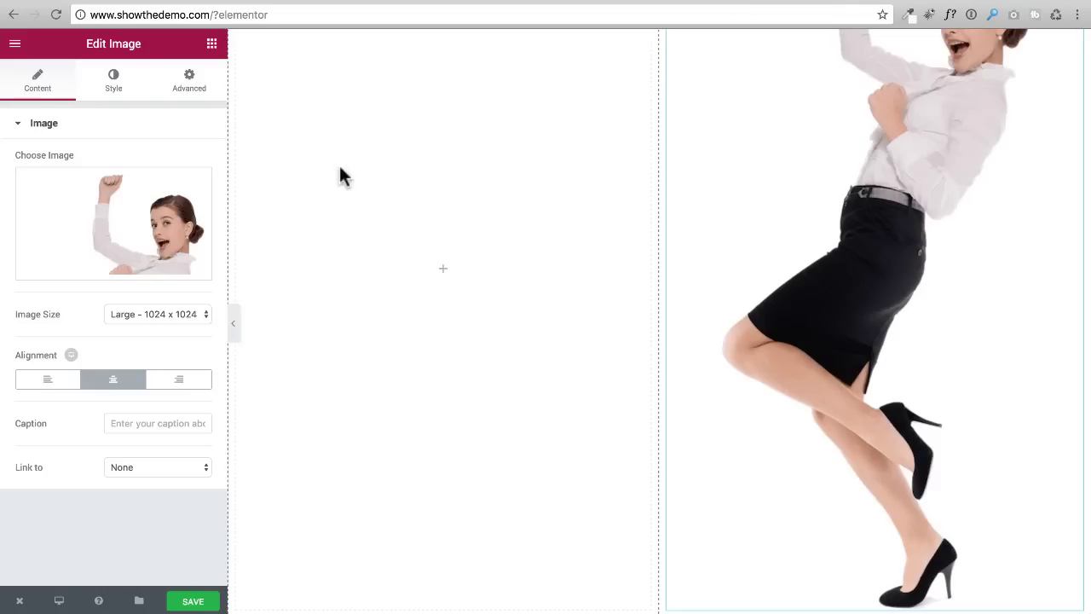
Step: Add a Heading widget to the left column beside the woman's image, with a Text Editor widget below it
{"action": "left_click", "coordinate": [211, 44]}
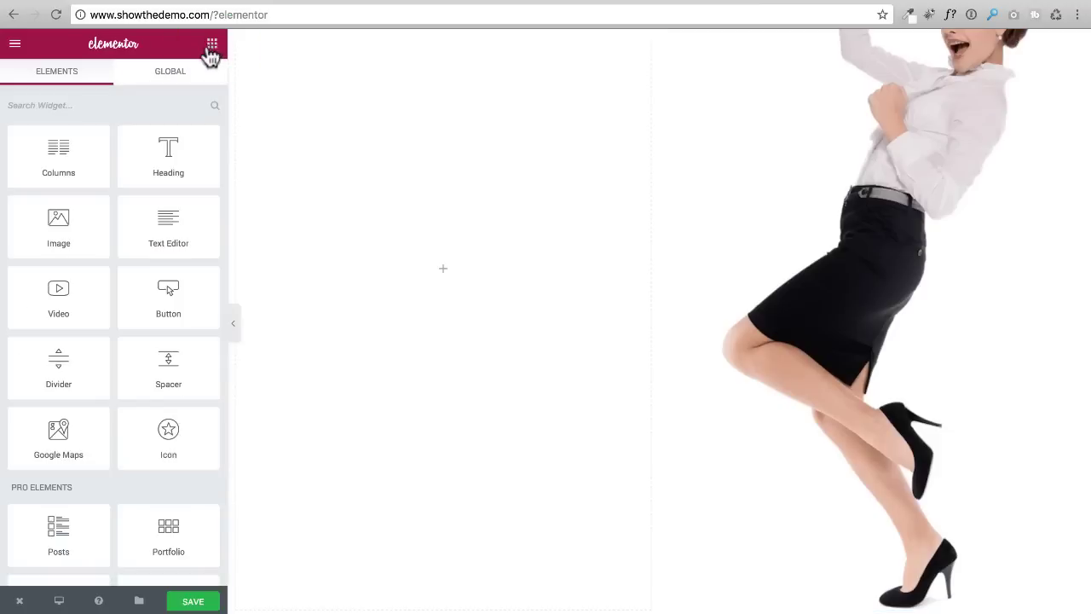
{"action": "left_click_drag", "start_coordinate": [151, 165], "coordinate": [477, 181]}
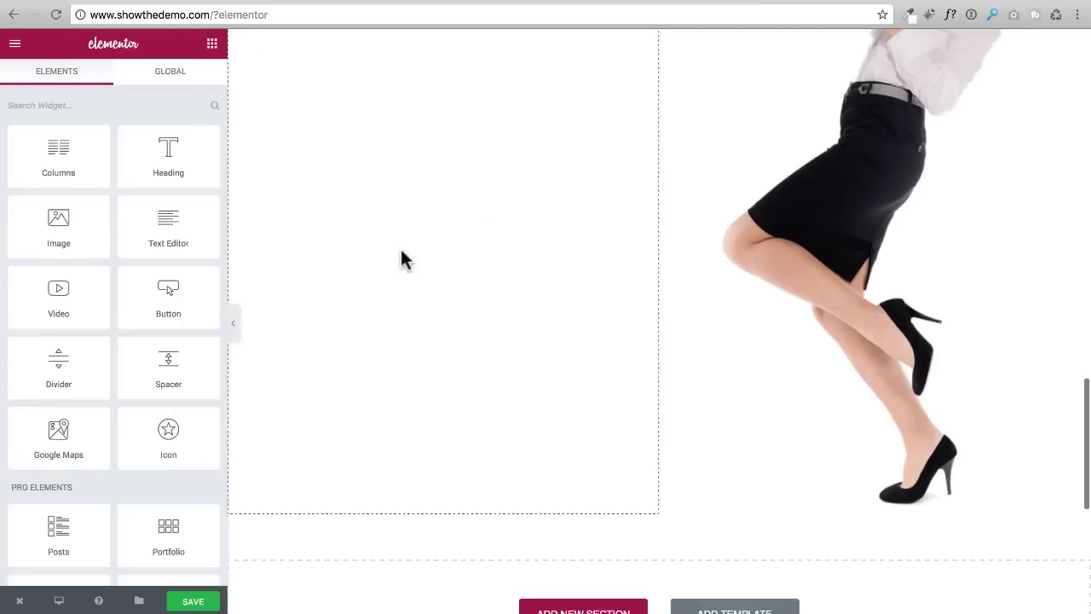
{"action": "scroll", "coordinate": [401, 256], "scroll_direction": "up", "scroll_amount": 5}
{"action": "scroll", "coordinate": [400, 249], "scroll_direction": "down", "scroll_amount": 1}
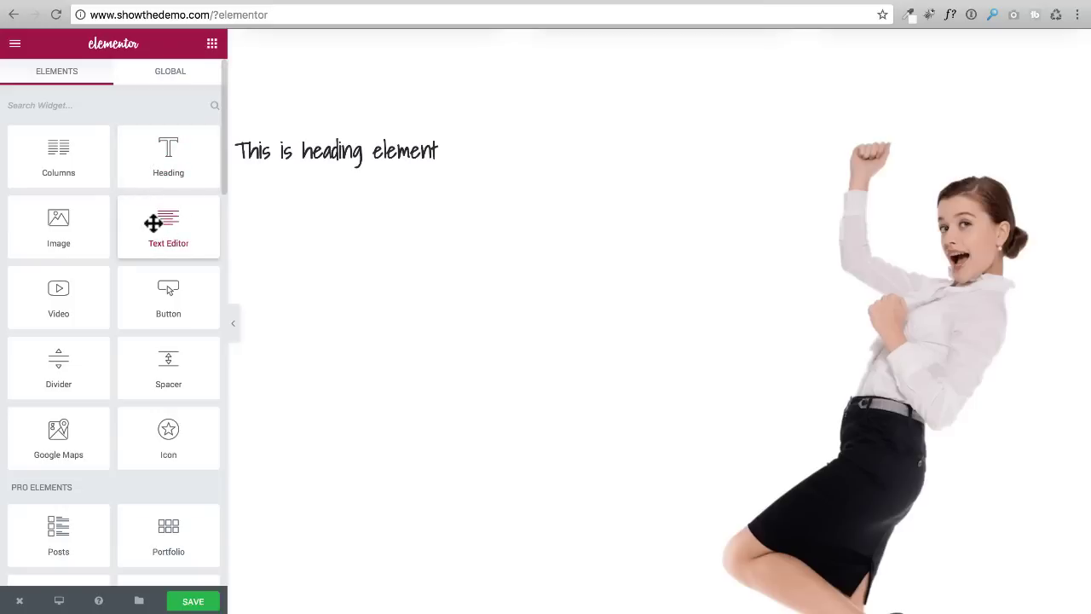
{"action": "left_click_drag", "start_coordinate": [168, 222], "coordinate": [329, 164]}
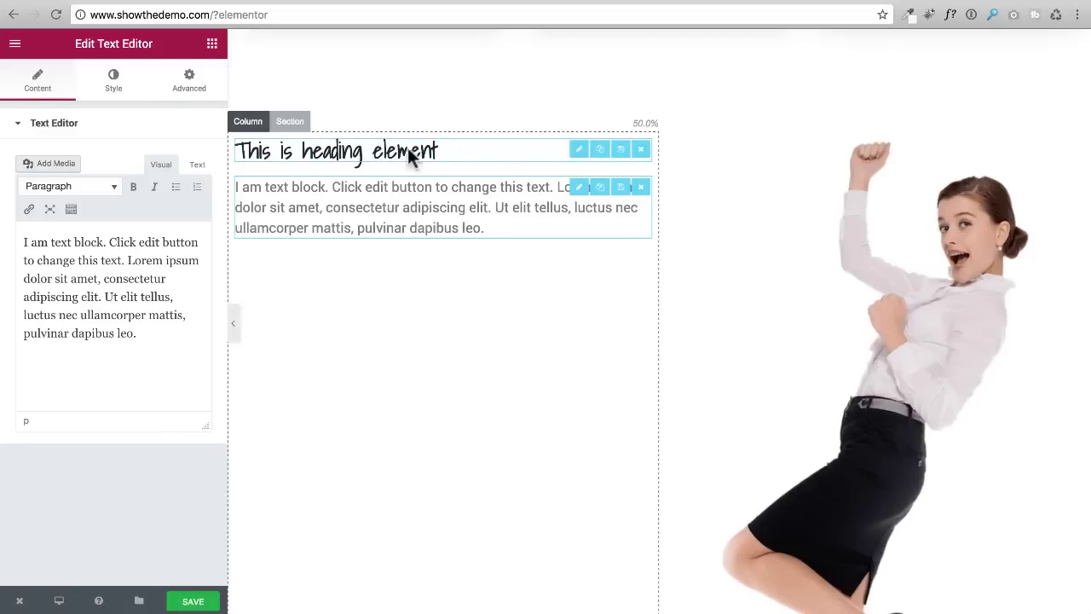
Step: Duplicate the heading in the left column and move the copy below the text block
{"action": "left_click", "coordinate": [600, 150]}
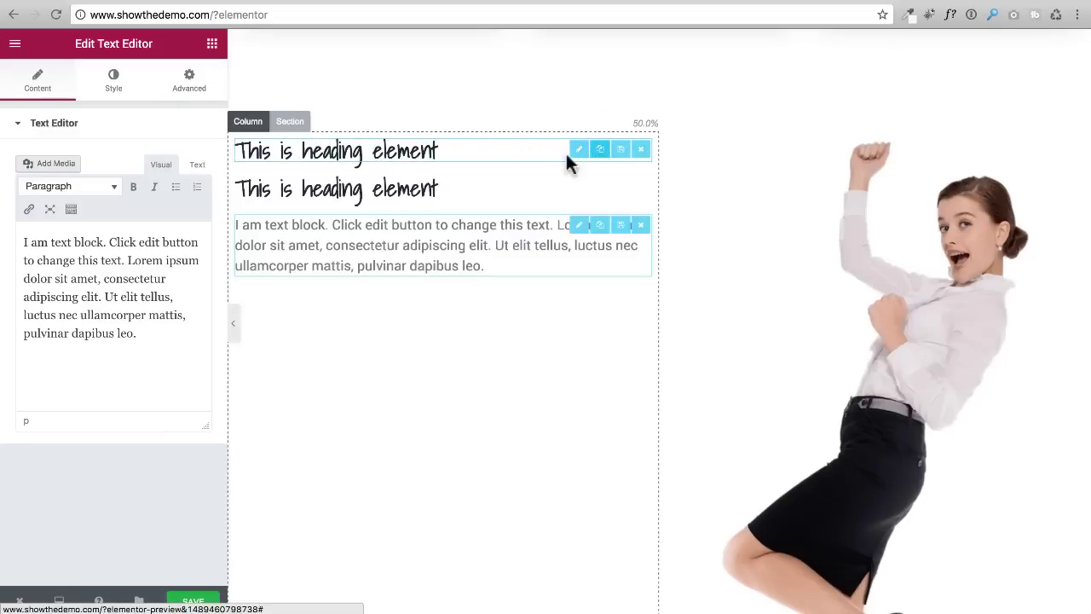
{"action": "left_click_drag", "start_coordinate": [361, 186], "coordinate": [340, 265]}
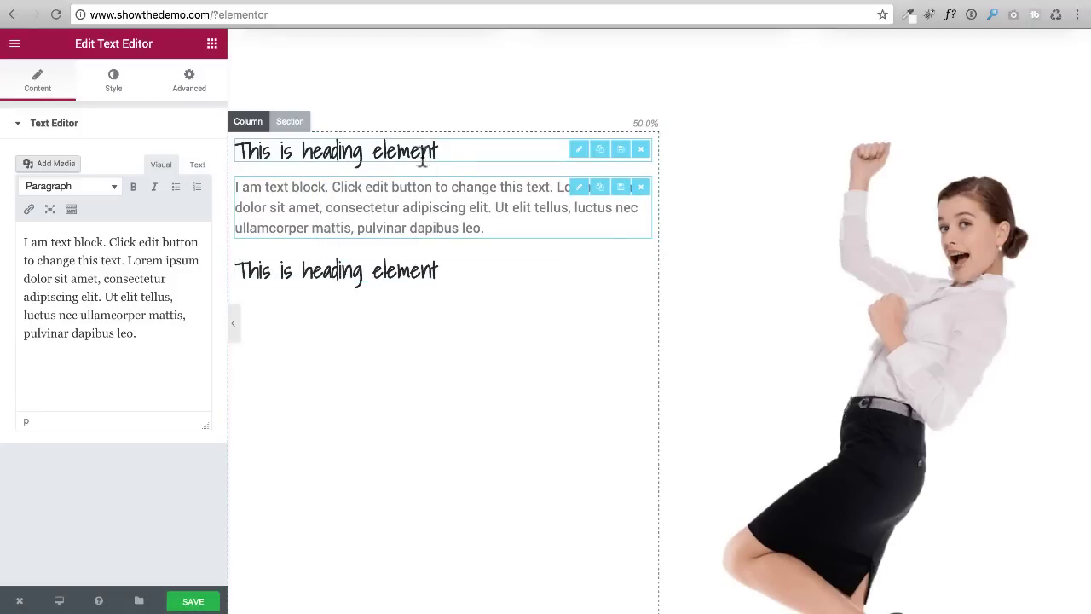
{"action": "scroll", "coordinate": [428, 241], "scroll_direction": "down", "scroll_amount": 2}
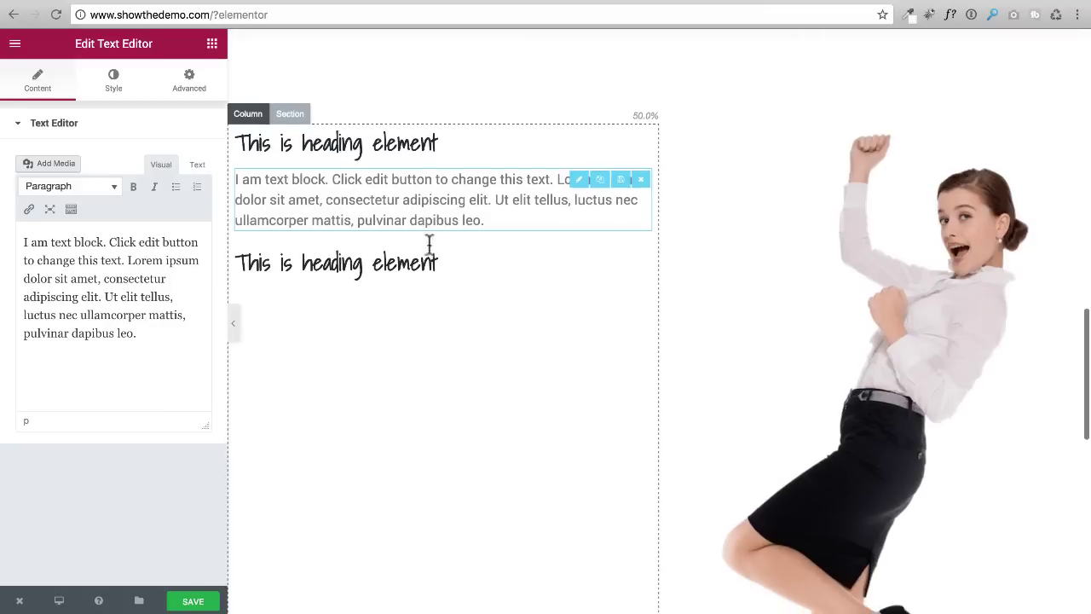
{"action": "scroll", "coordinate": [427, 240], "scroll_direction": "up", "scroll_amount": 2}
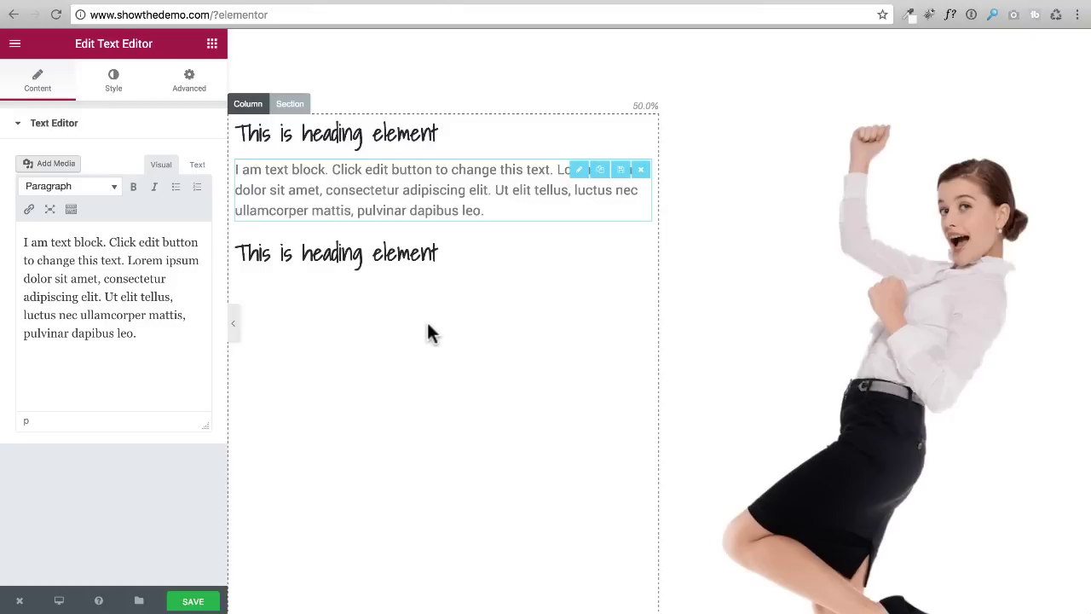
Step: Set the left column's content position to Middle and check the text's vertical placement beside the image
{"action": "left_click", "coordinate": [248, 103]}
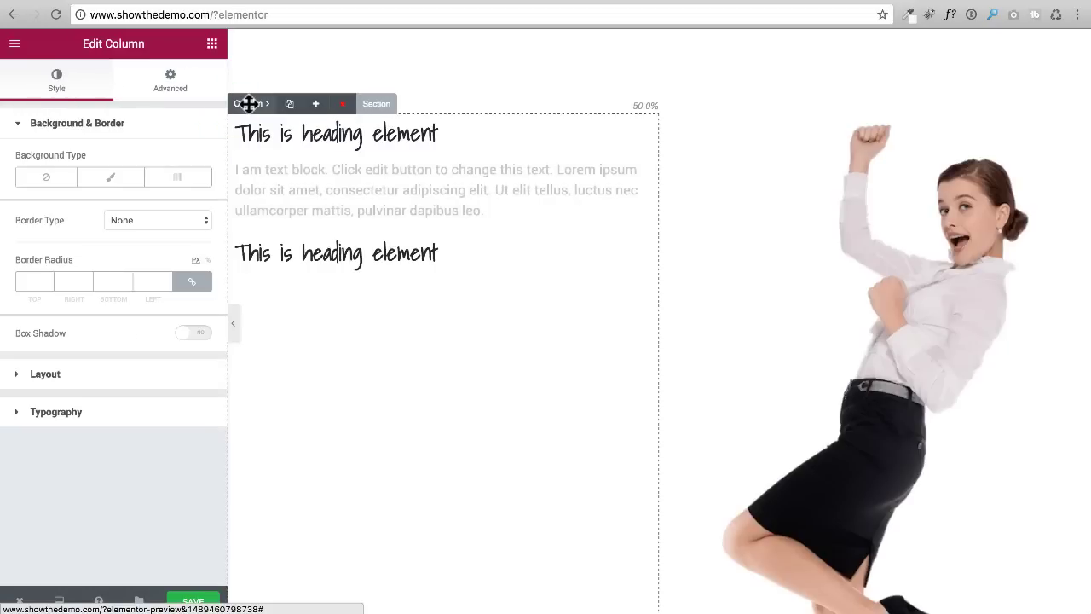
{"action": "left_click", "coordinate": [20, 380]}
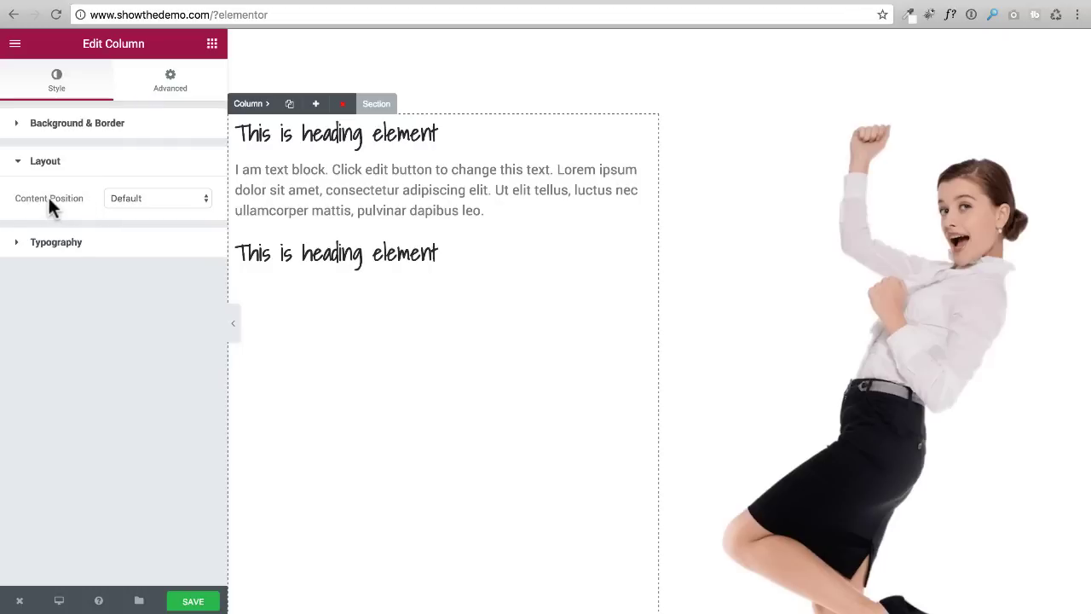
{"action": "left_click", "coordinate": [151, 195]}
{"action": "left_click", "coordinate": [151, 197]}
{"action": "left_click", "coordinate": [150, 197]}
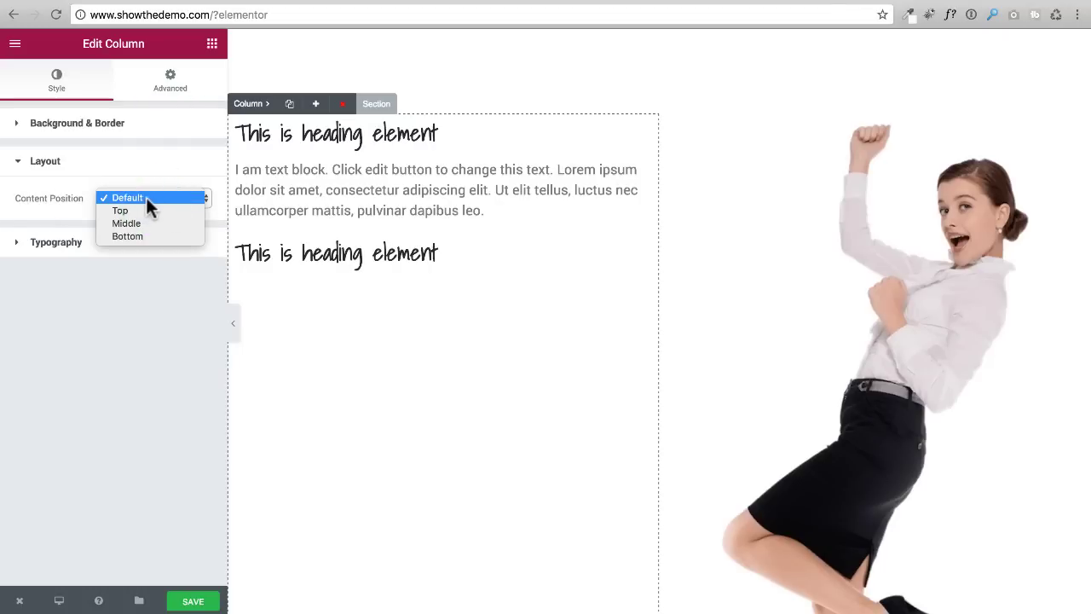
{"action": "left_click", "coordinate": [138, 219]}
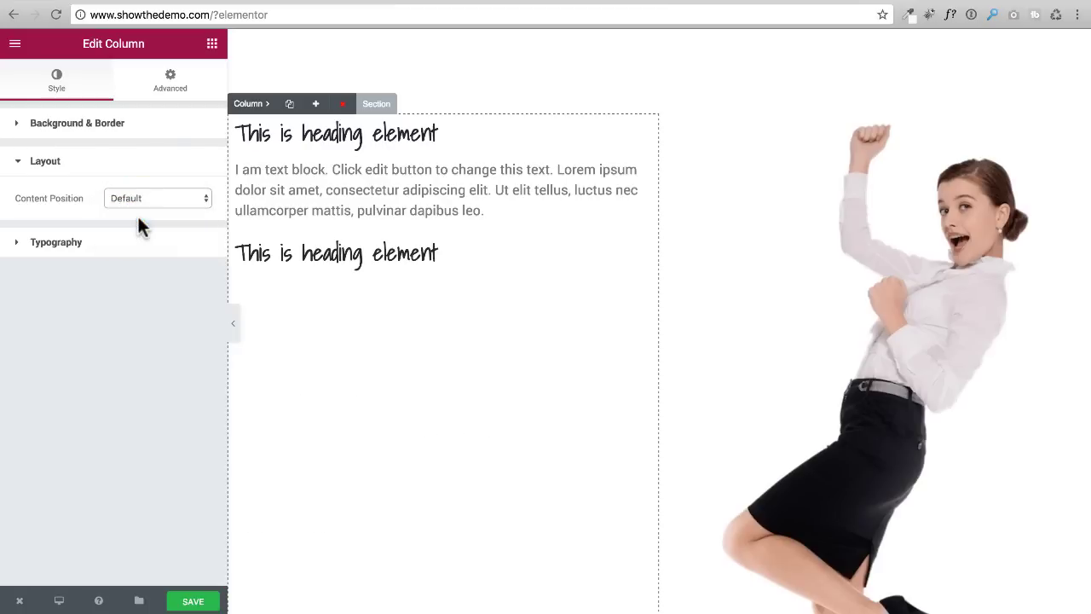
{"action": "scroll", "coordinate": [451, 385], "scroll_direction": "down", "scroll_amount": 5}
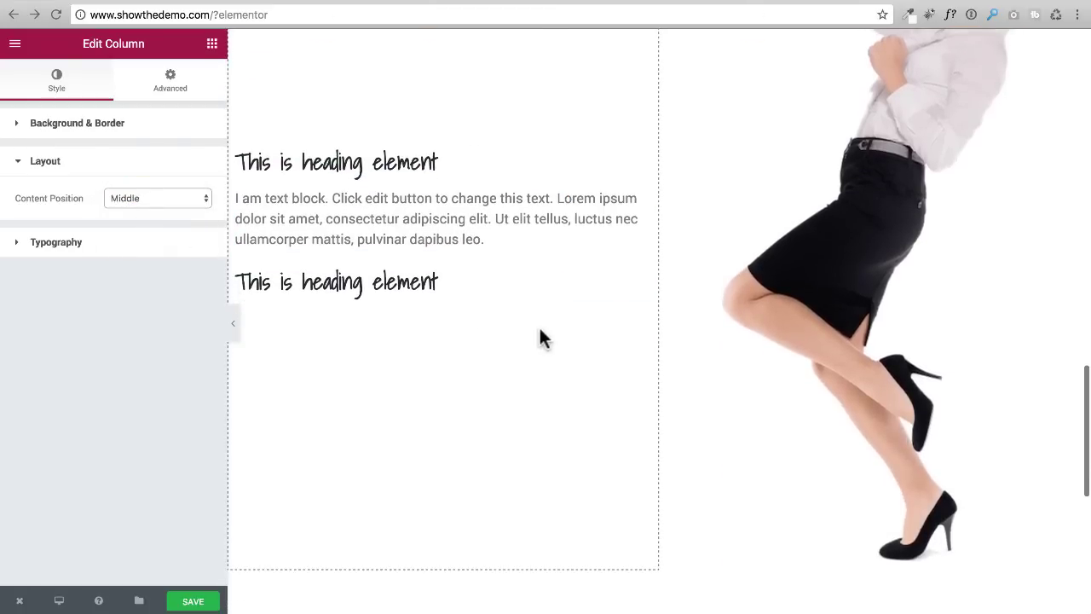
{"action": "scroll", "coordinate": [538, 328], "scroll_direction": "down", "scroll_amount": 2}
{"action": "scroll", "coordinate": [539, 328], "scroll_direction": "up", "scroll_amount": 6}
{"action": "scroll", "coordinate": [539, 328], "scroll_direction": "down", "scroll_amount": 5}
{"action": "scroll", "coordinate": [538, 332], "scroll_direction": "up", "scroll_amount": 5}
{"action": "scroll", "coordinate": [409, 294], "scroll_direction": "down", "scroll_amount": 2}
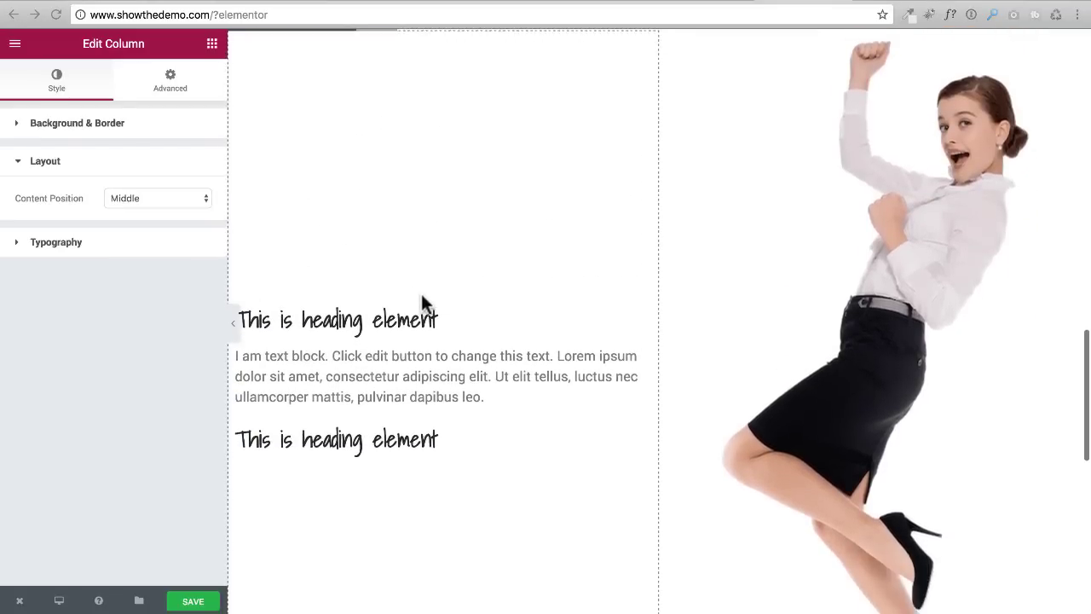
{"action": "scroll", "coordinate": [418, 300], "scroll_direction": "down", "scroll_amount": 1}
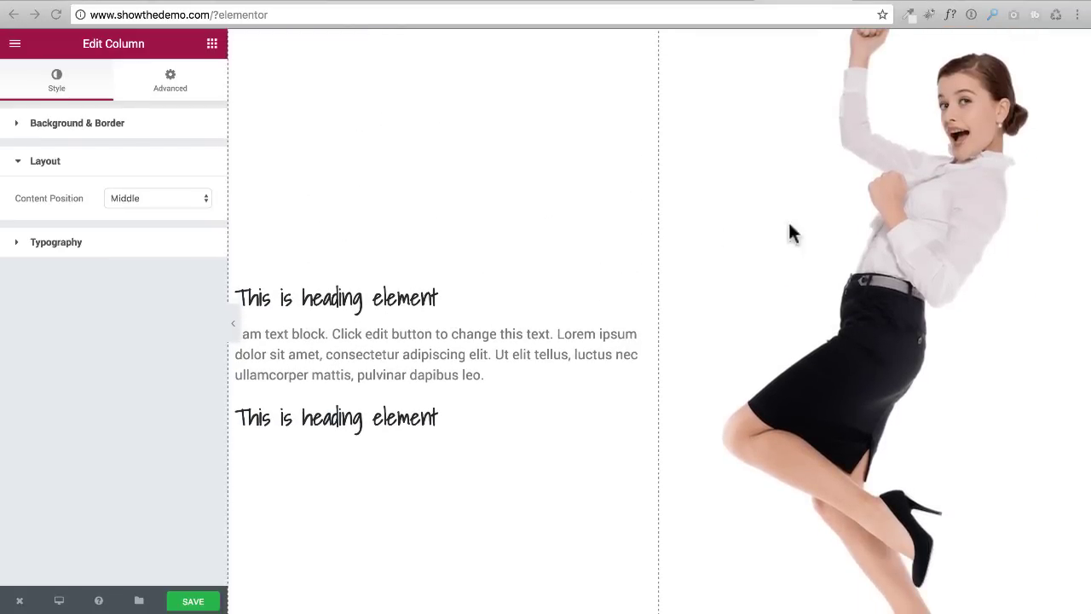
Step: Give the two-column section a Classic background with the colour #4843d2
{"action": "scroll", "coordinate": [401, 317], "scroll_direction": "up", "scroll_amount": 4}
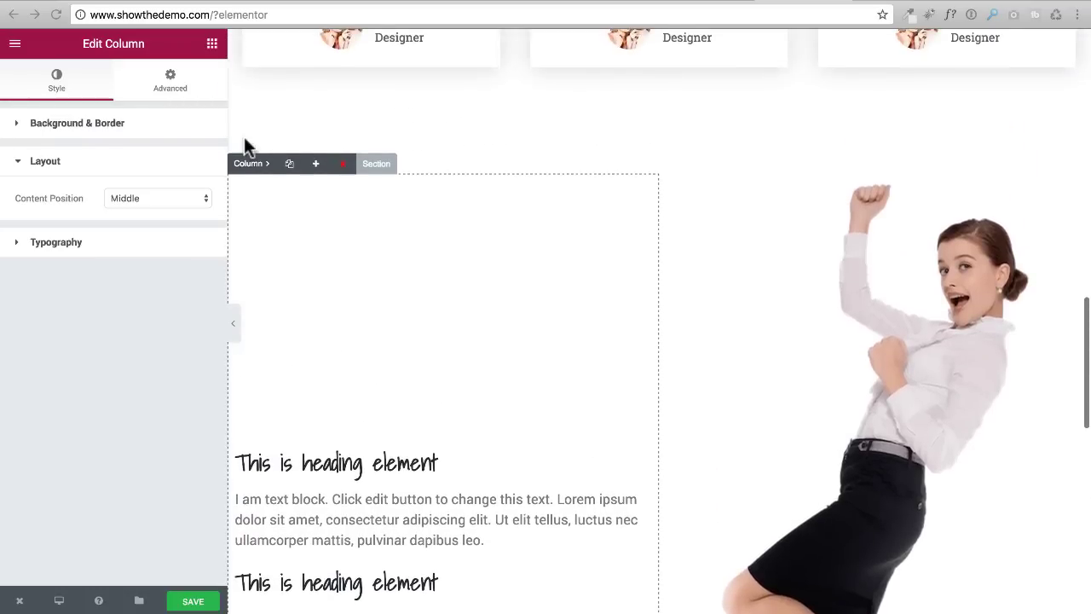
{"action": "left_click", "coordinate": [373, 167]}
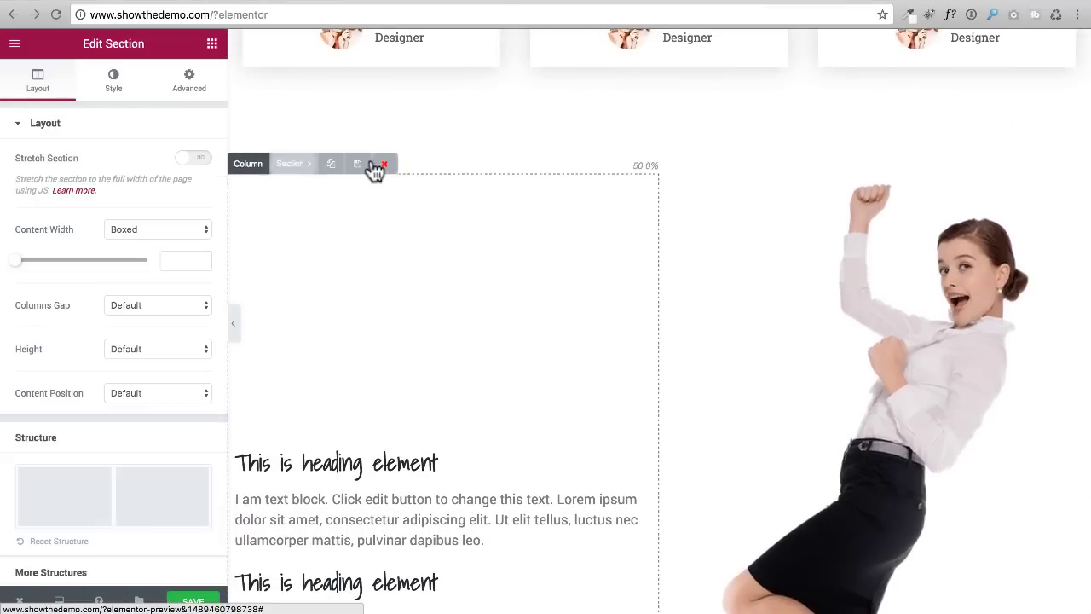
{"action": "left_click", "coordinate": [128, 85]}
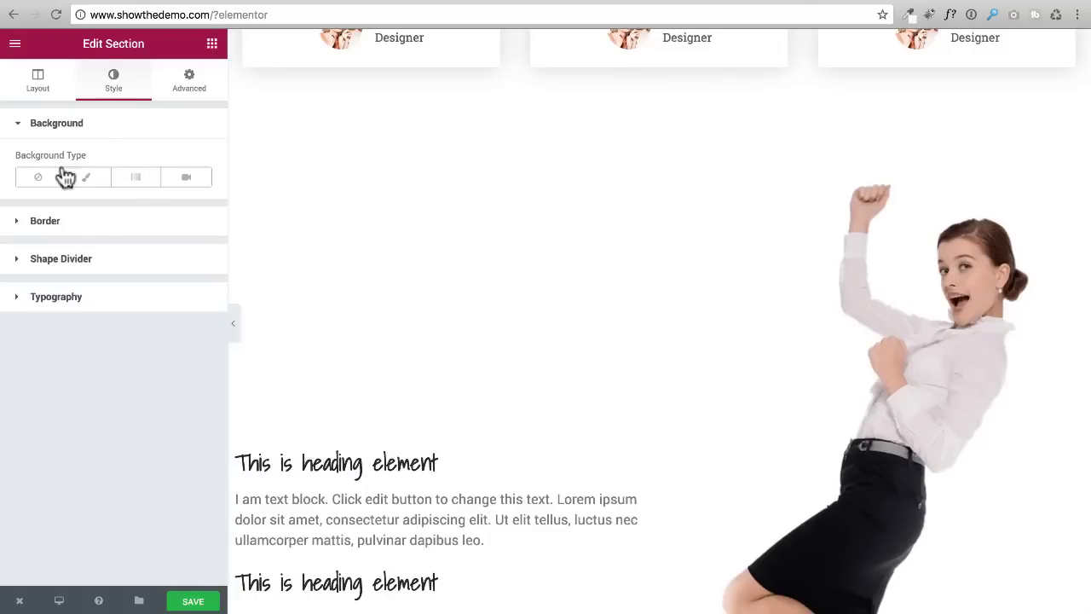
{"action": "left_click", "coordinate": [123, 179]}
{"action": "left_click", "coordinate": [85, 181]}
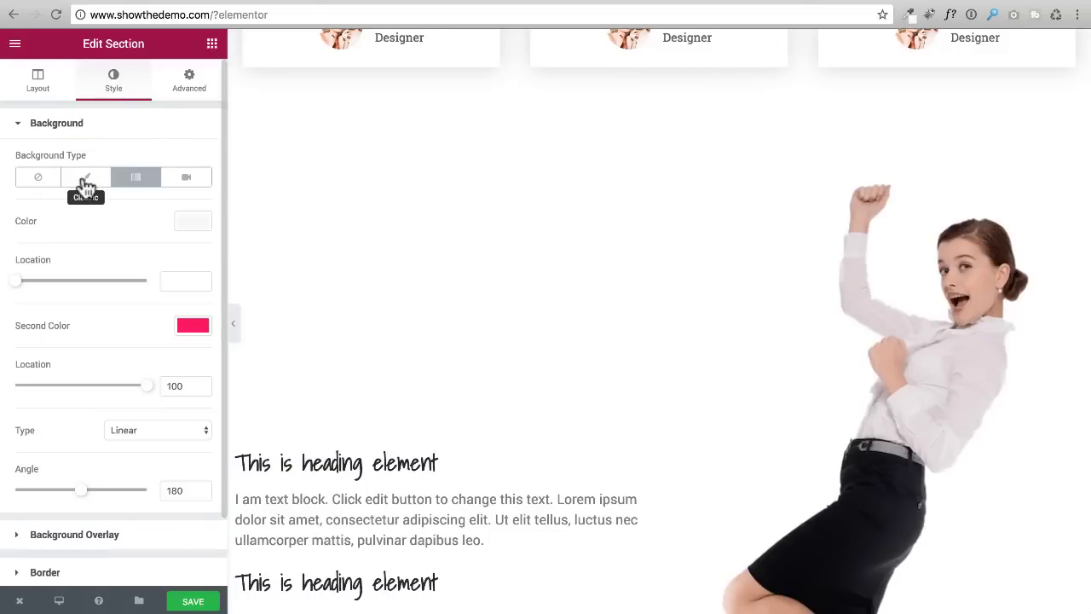
{"action": "left_click", "coordinate": [194, 223]}
{"action": "left_click", "coordinate": [81, 222]}
{"action": "key", "text": "super+v"}
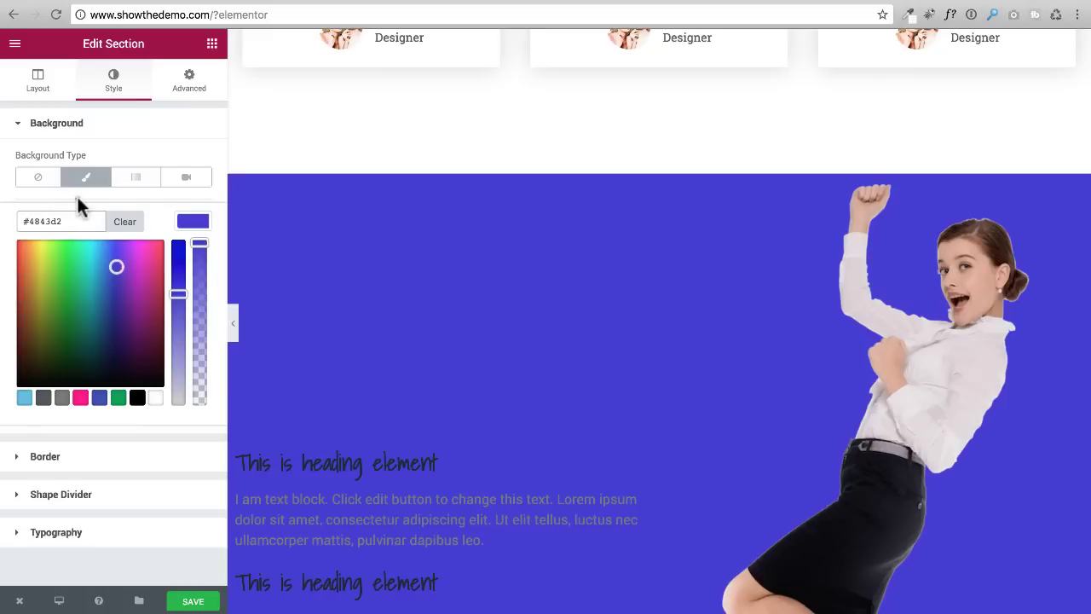
{"action": "left_click", "coordinate": [162, 208]}
{"action": "scroll", "coordinate": [463, 236], "scroll_direction": "down", "scroll_amount": 3}
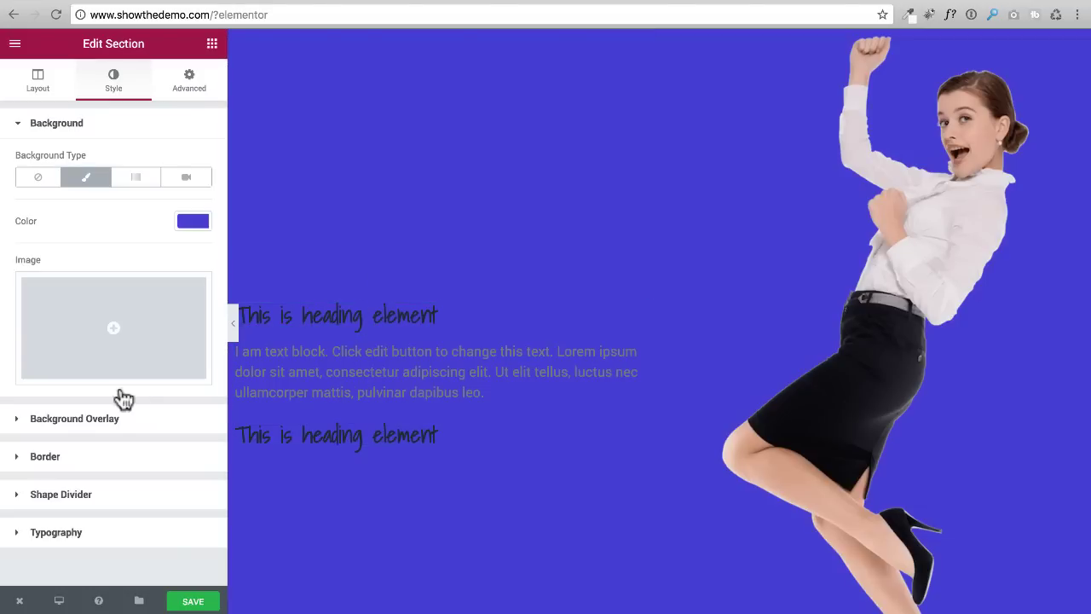
Step: Set both the heading colour and the text colour in the section's typography to white (#ffffff)
{"action": "left_click", "coordinate": [15, 535]}
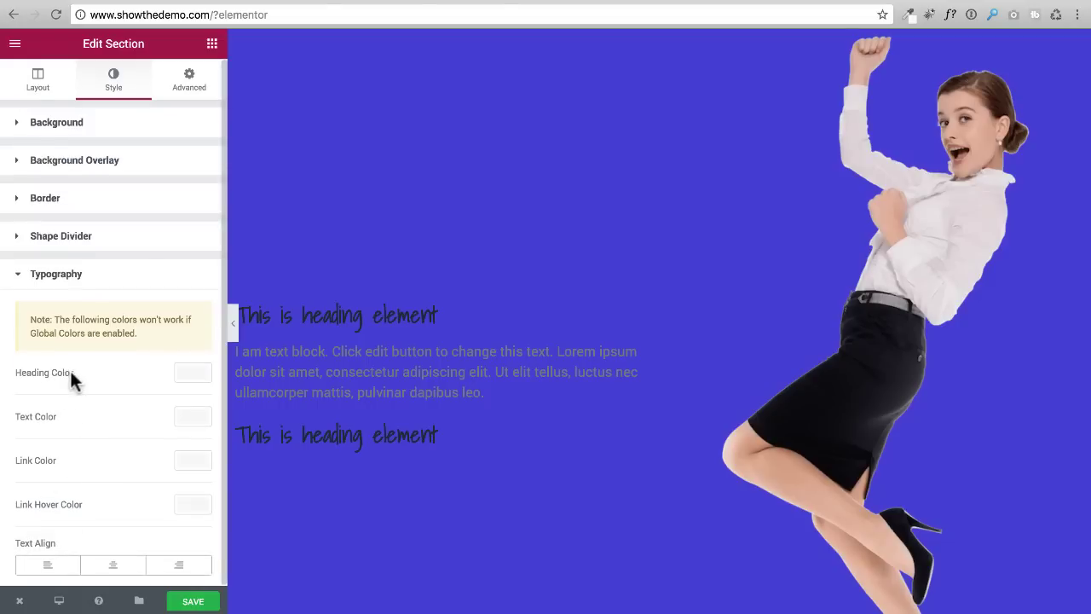
{"action": "left_click", "coordinate": [194, 375]}
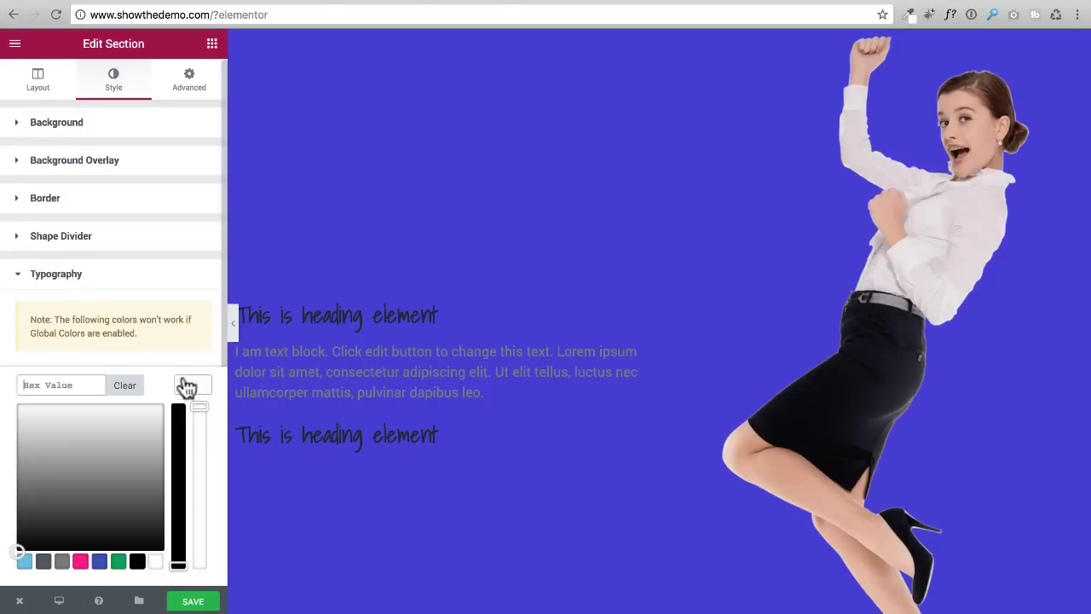
{"action": "left_click", "coordinate": [155, 561]}
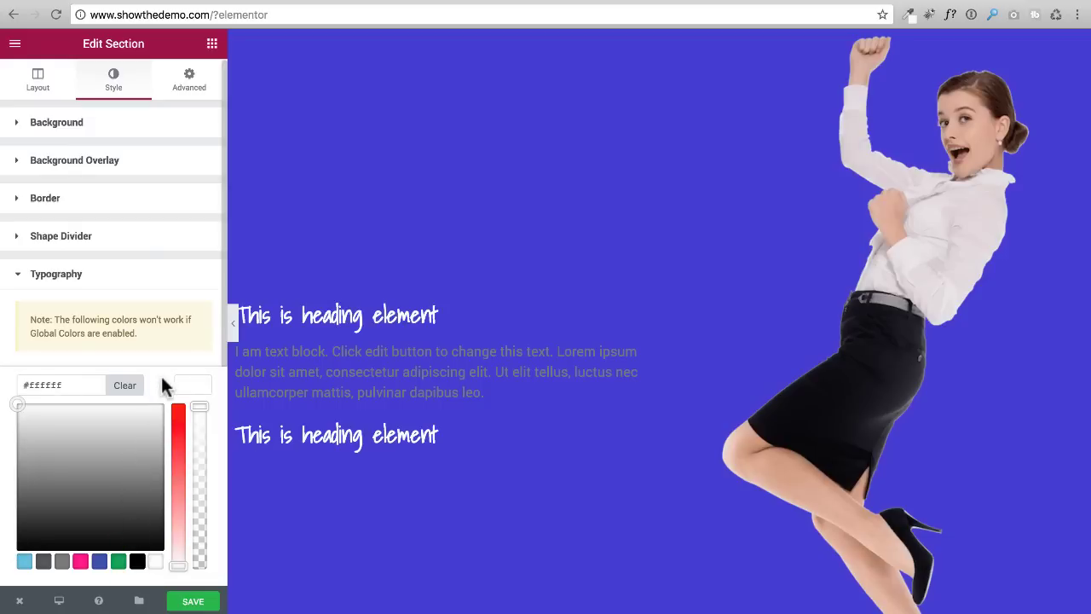
{"action": "left_click", "coordinate": [193, 385]}
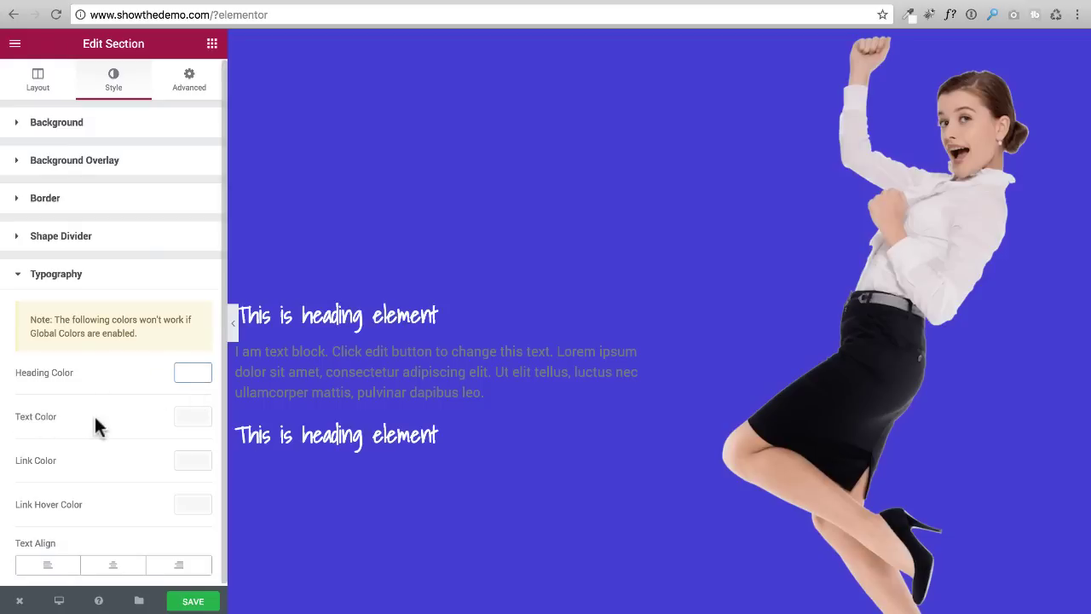
{"action": "left_click", "coordinate": [189, 420]}
{"action": "scroll", "coordinate": [179, 511], "scroll_direction": "down", "scroll_amount": 1}
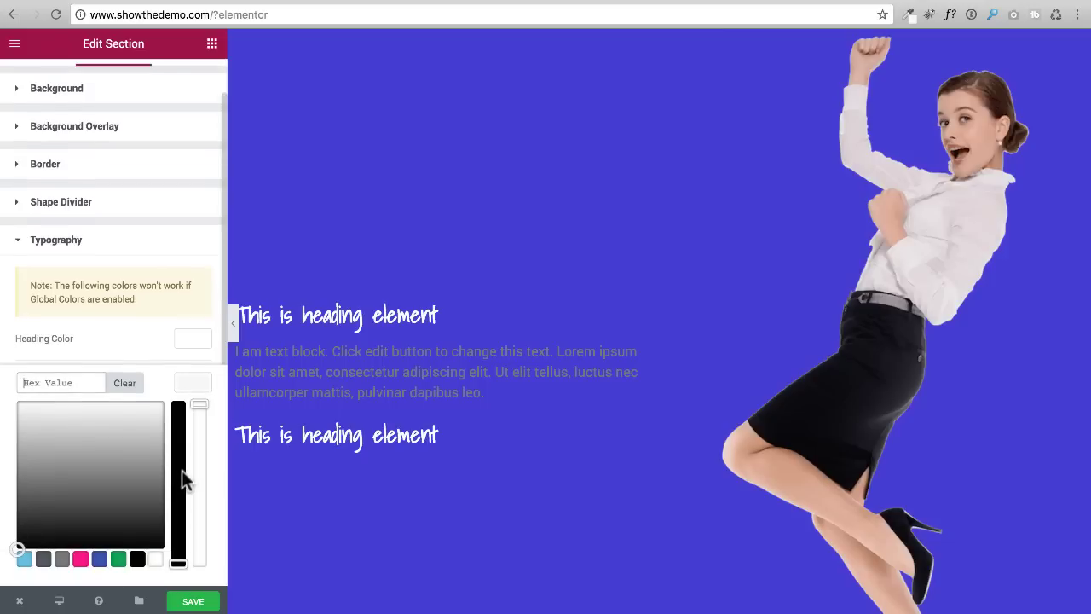
{"action": "left_click", "coordinate": [156, 559]}
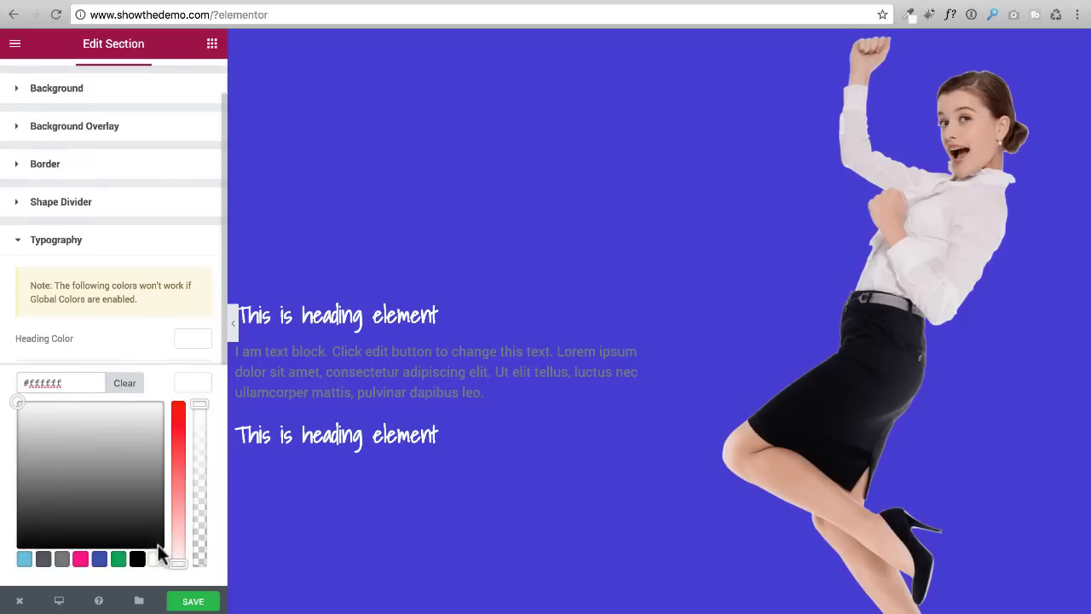
{"action": "left_click", "coordinate": [182, 384]}
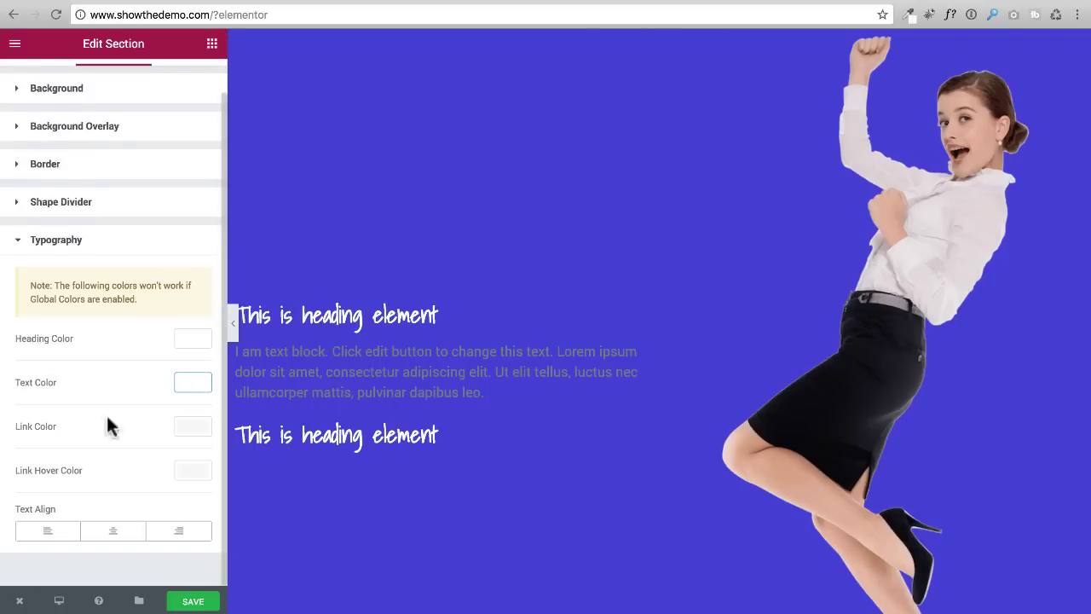
Step: Set the text colour of the text block between the two headings to white (#ffffff)
{"action": "left_click_drag", "start_coordinate": [377, 372], "coordinate": [374, 367]}
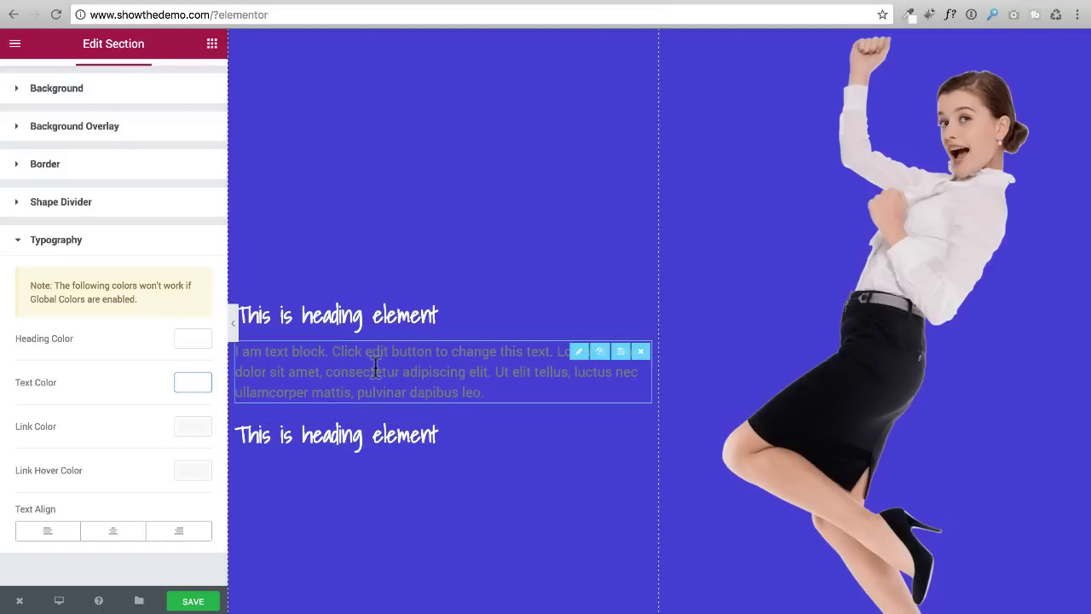
{"action": "left_click", "coordinate": [375, 366]}
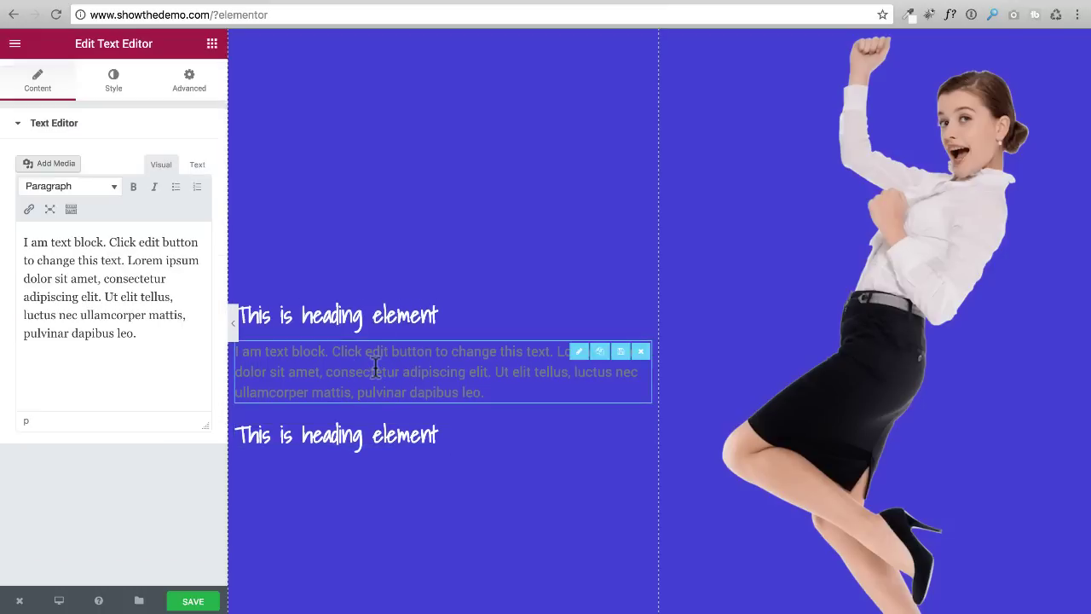
{"action": "left_click", "coordinate": [117, 92]}
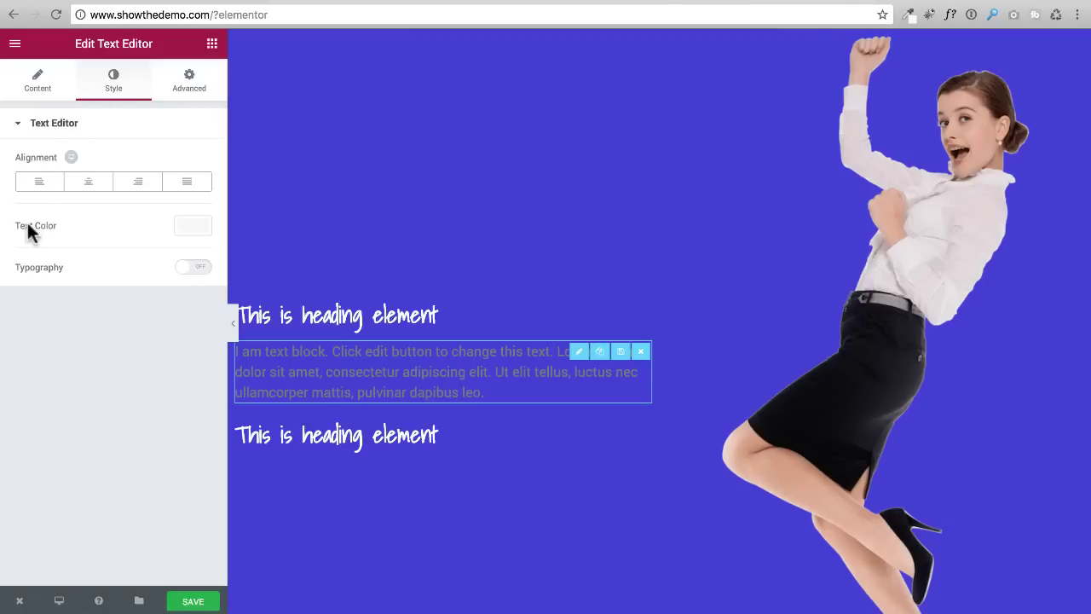
{"action": "left_click", "coordinate": [193, 228]}
{"action": "type", "text": "#443ad2"}
{"action": "left_click", "coordinate": [156, 402]}
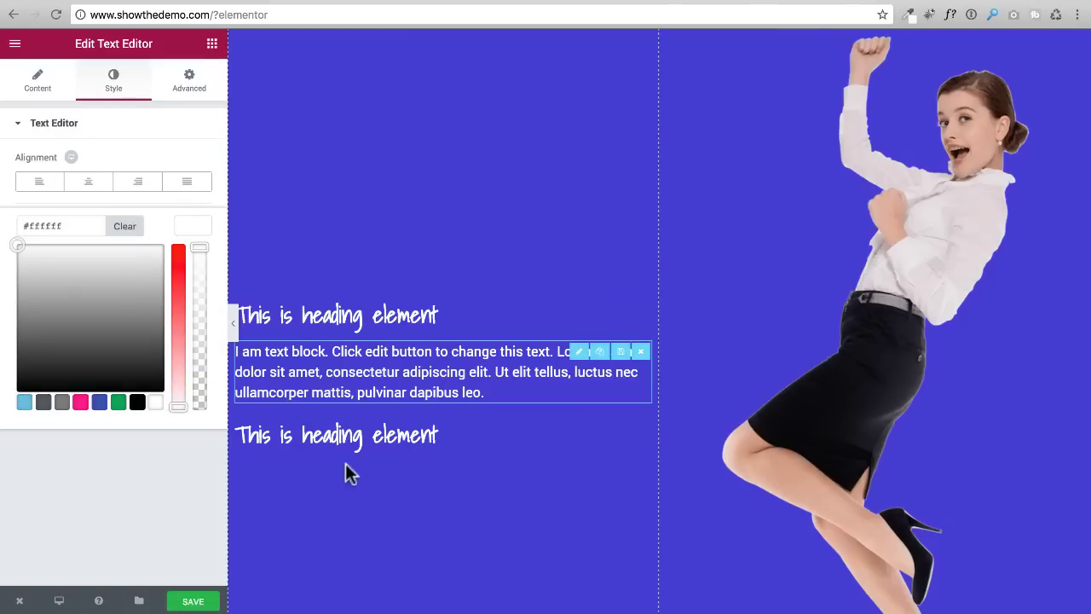
{"action": "left_click", "coordinate": [204, 228]}
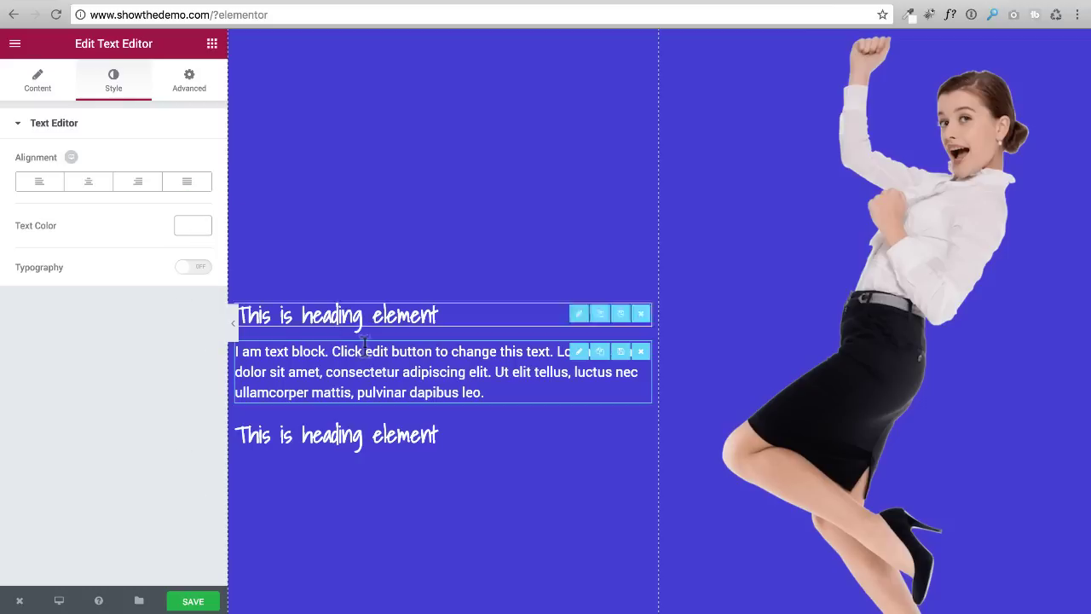
Step: Add a Tilt shape divider to the top edge of the blue two-column section
{"action": "scroll", "coordinate": [368, 297], "scroll_direction": "up", "scroll_amount": 4}
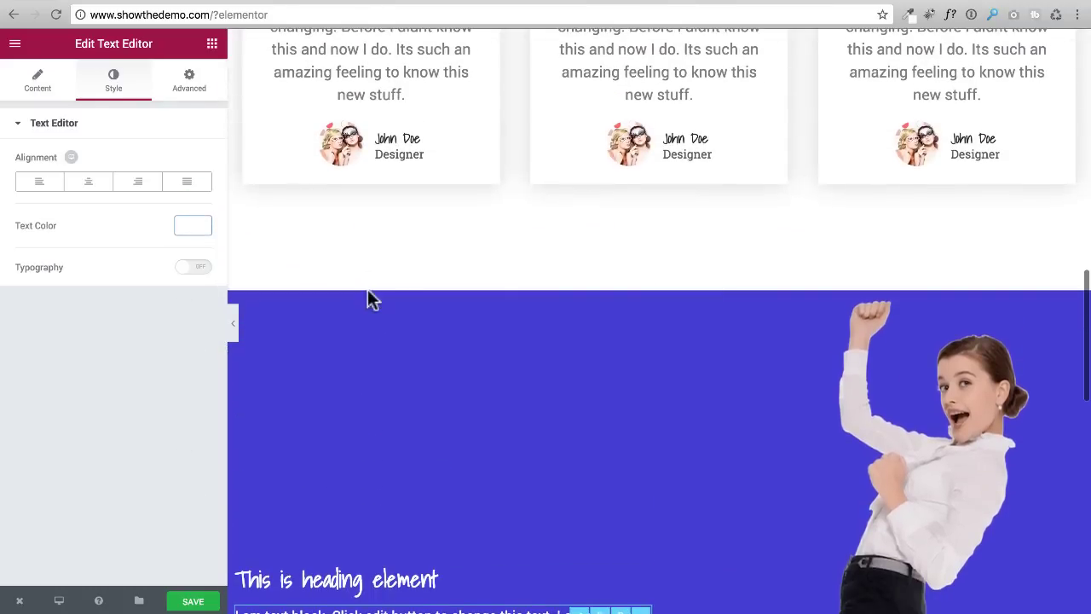
{"action": "left_click", "coordinate": [296, 285]}
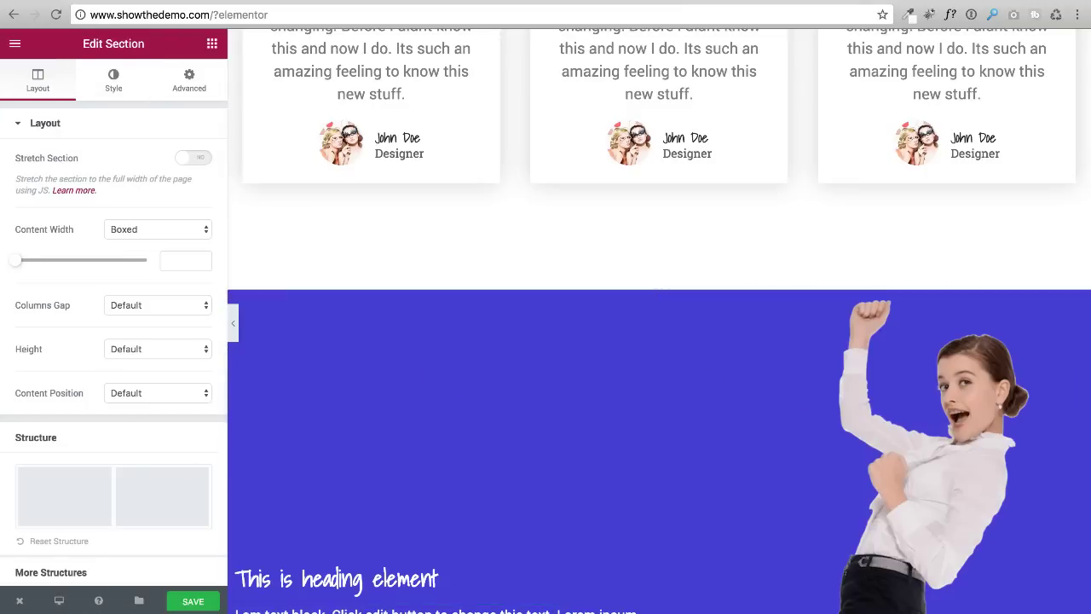
{"action": "scroll", "coordinate": [529, 356], "scroll_direction": "down", "scroll_amount": 3}
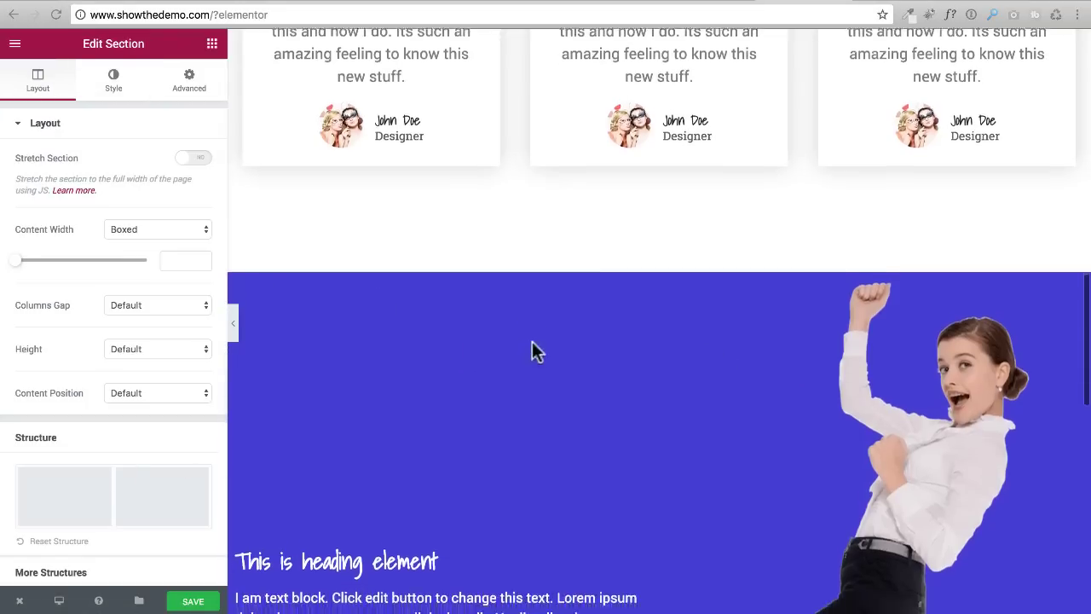
{"action": "scroll", "coordinate": [532, 334], "scroll_direction": "up", "scroll_amount": 1}
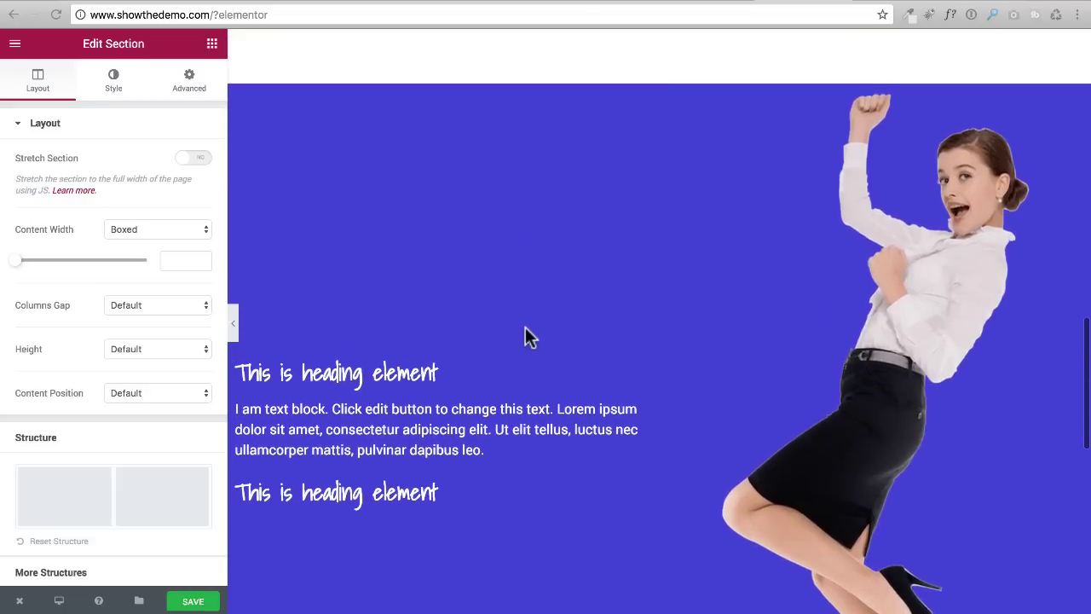
{"action": "left_click", "coordinate": [109, 79]}
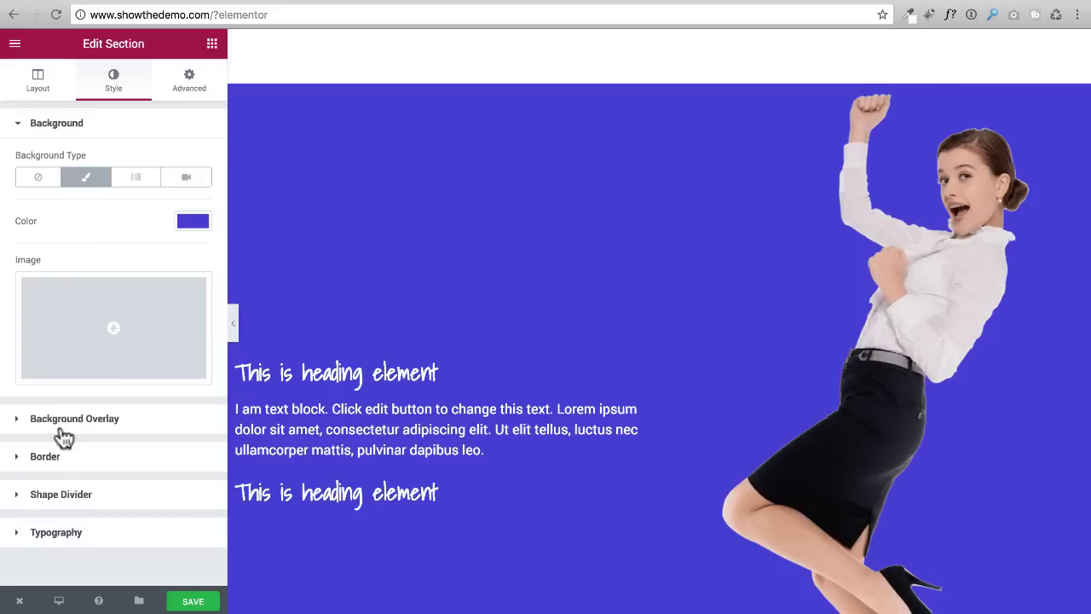
{"action": "left_click", "coordinate": [51, 494]}
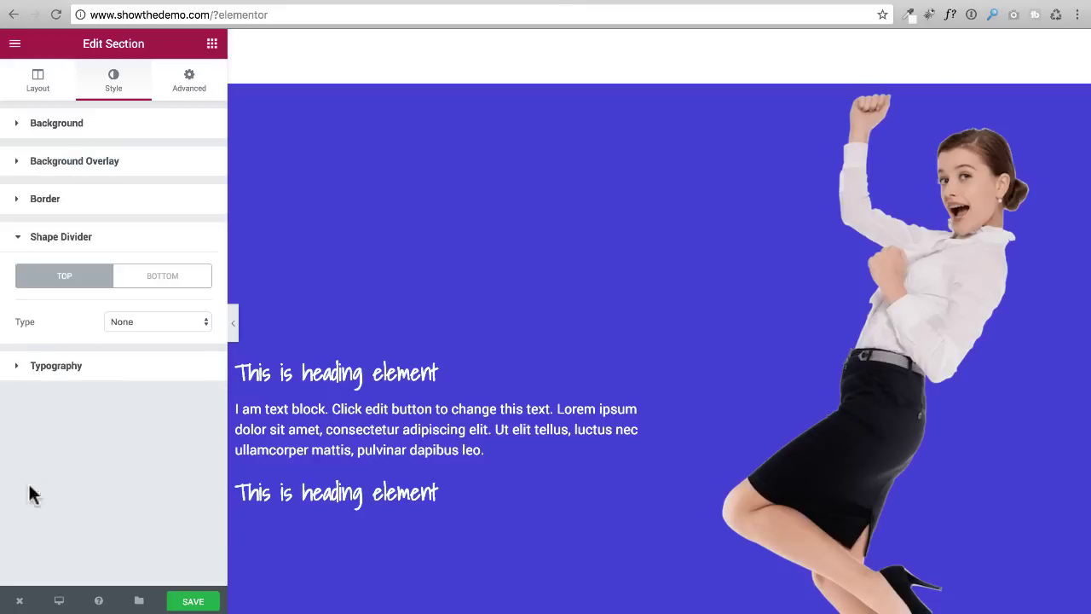
{"action": "left_click", "coordinate": [168, 324]}
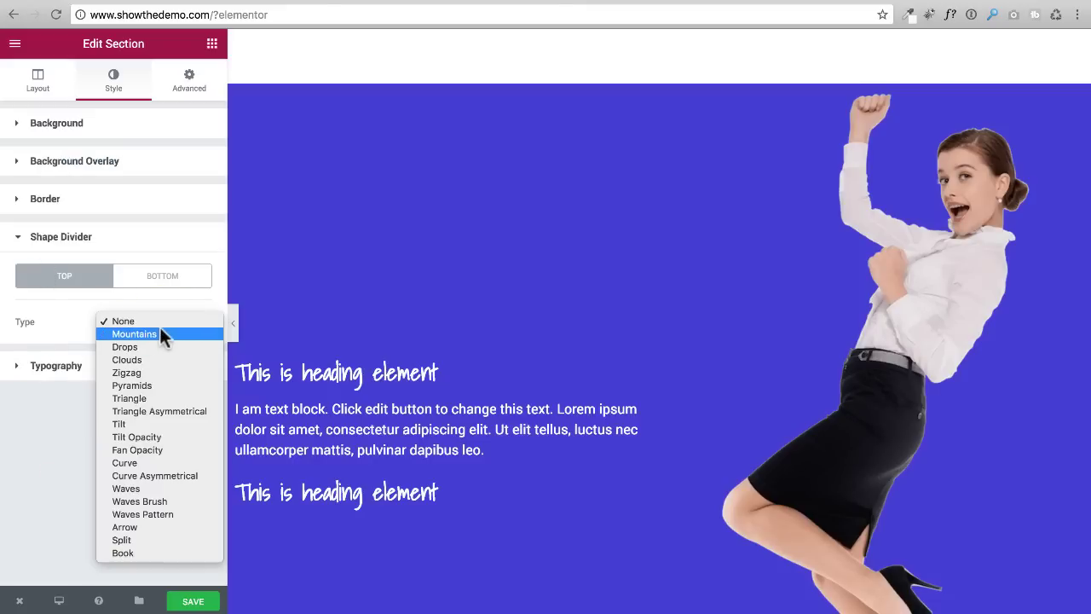
{"action": "left_click", "coordinate": [143, 426]}
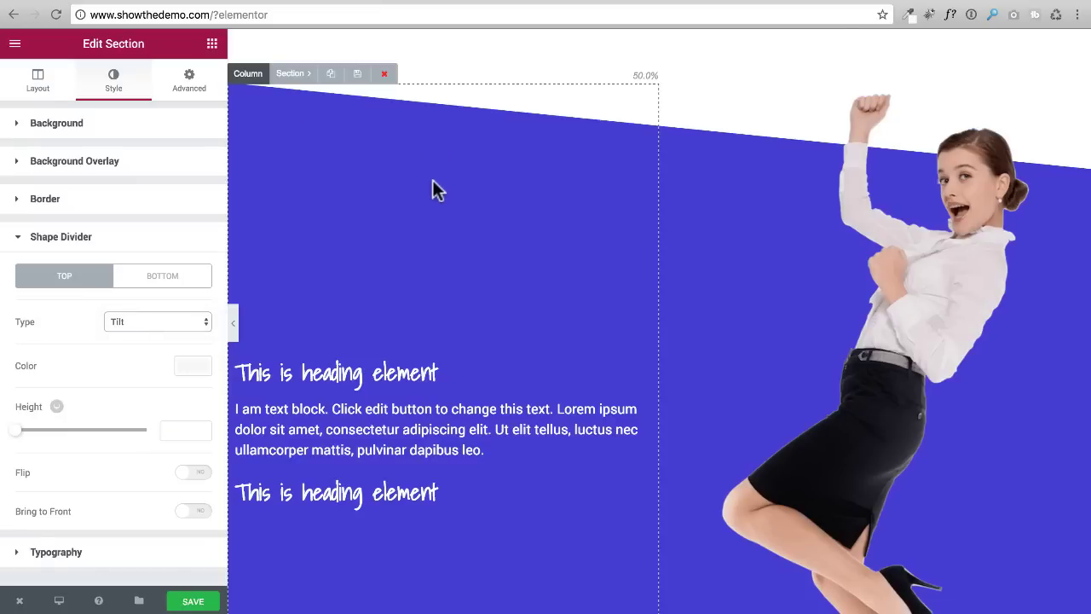
Step: Add a Tilt shape divider to the bottom edge of the blue section and check both slanted edges
{"action": "scroll", "coordinate": [426, 188], "scroll_direction": "down", "scroll_amount": 5}
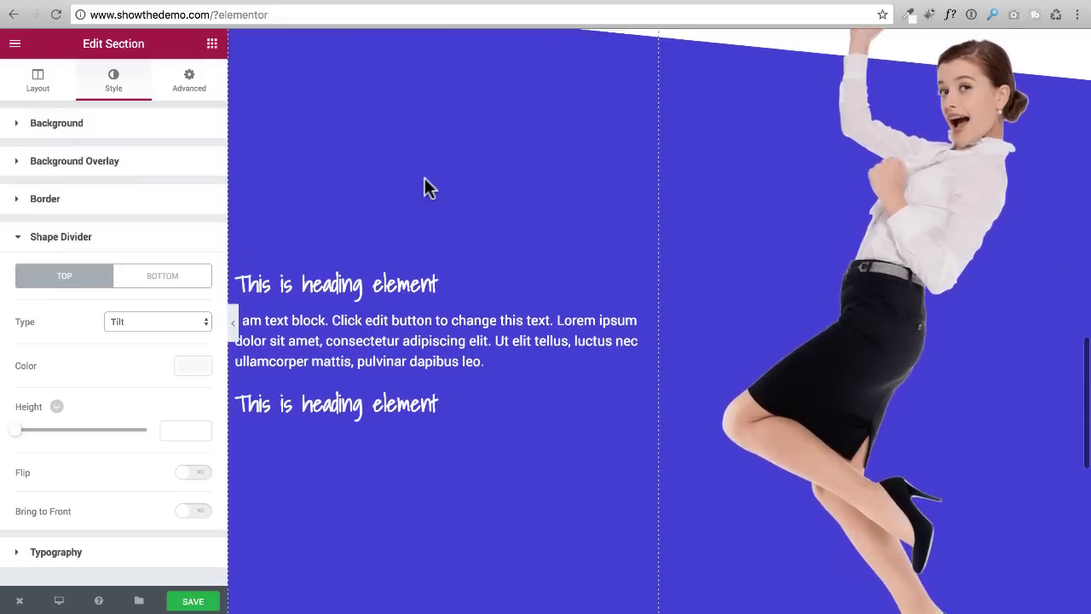
{"action": "left_click", "coordinate": [162, 281]}
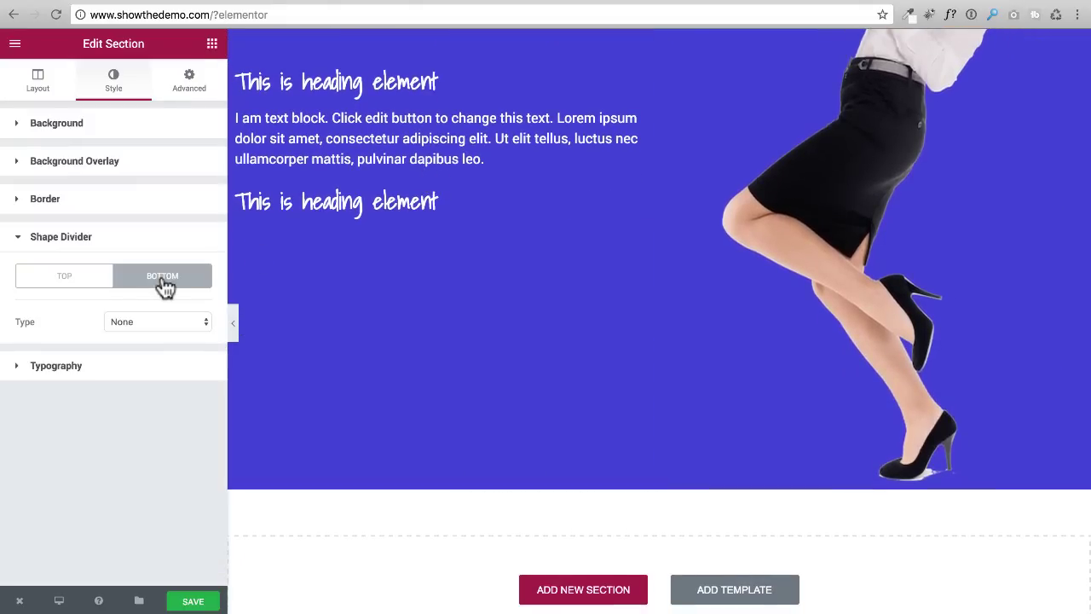
{"action": "left_click", "coordinate": [144, 317]}
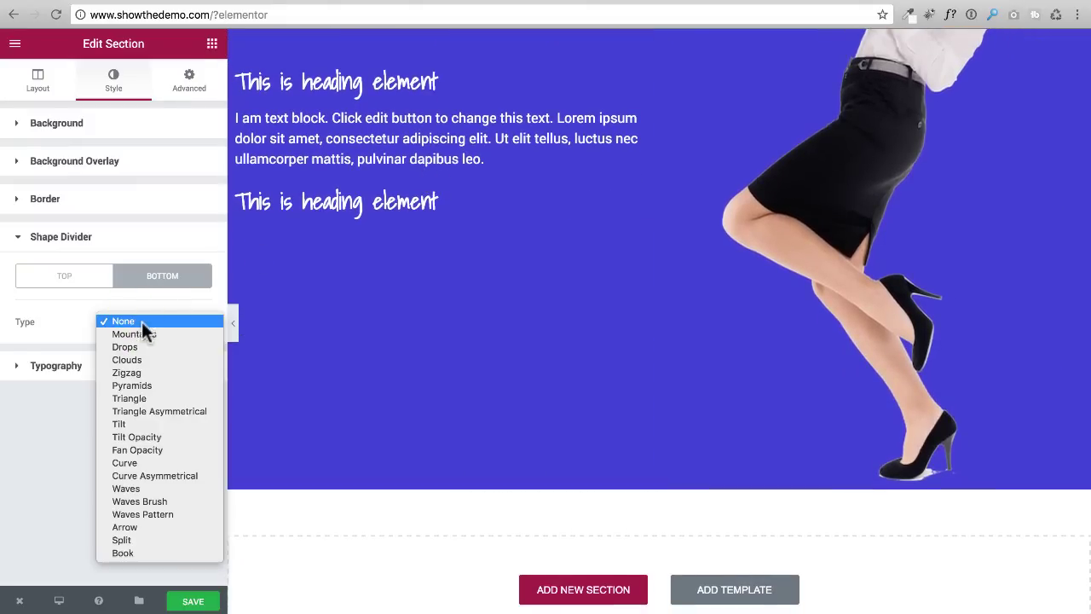
{"action": "left_click", "coordinate": [155, 423]}
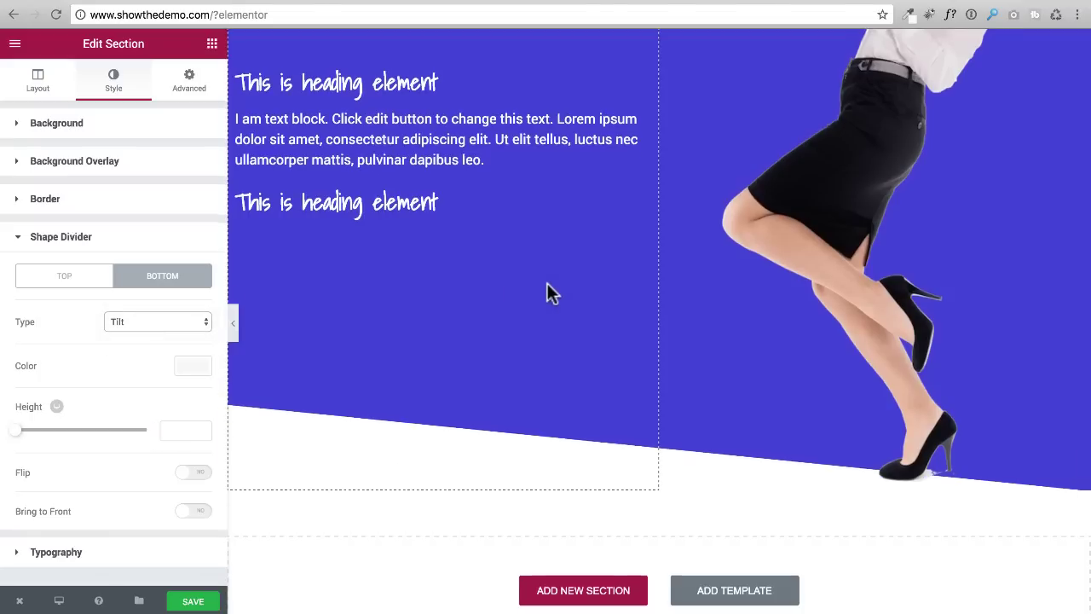
{"action": "scroll", "coordinate": [546, 295], "scroll_direction": "up", "scroll_amount": 3}
{"action": "scroll", "coordinate": [584, 156], "scroll_direction": "down", "scroll_amount": 3}
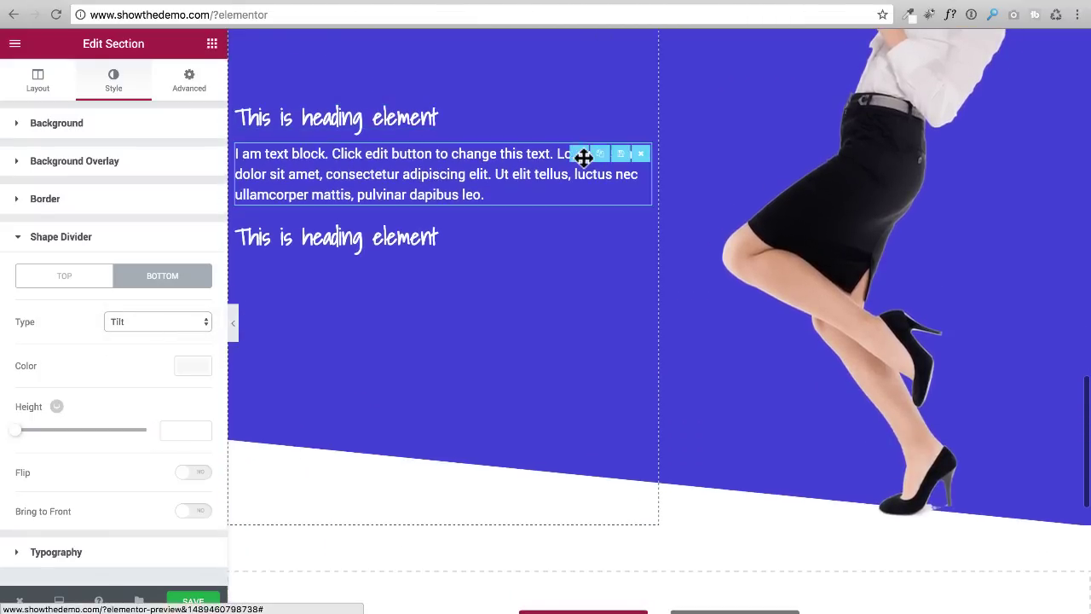
{"action": "scroll", "coordinate": [582, 158], "scroll_direction": "up", "scroll_amount": 4}
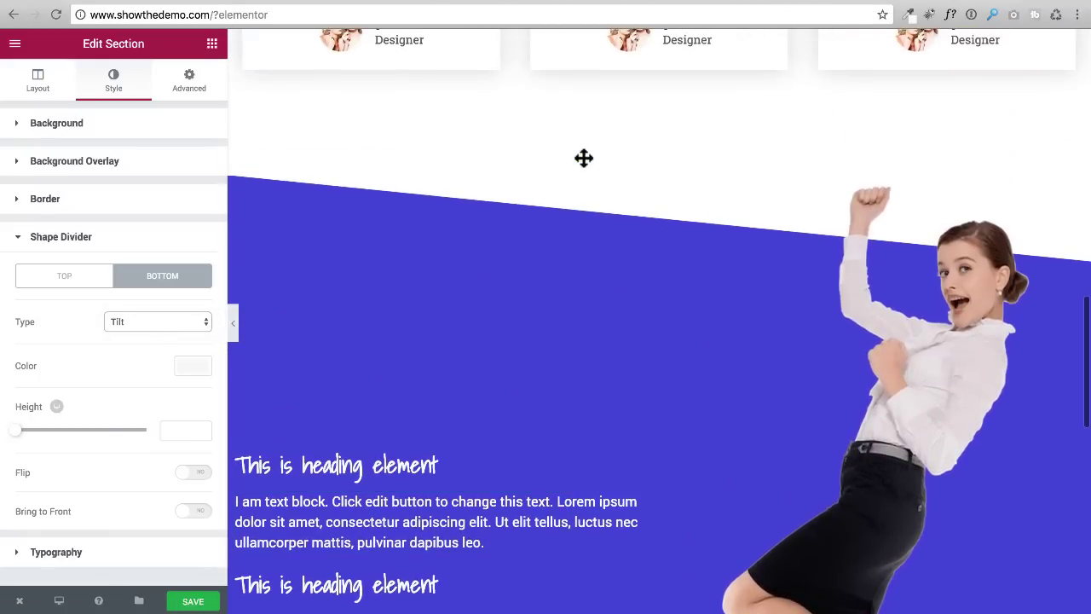
{"action": "scroll", "coordinate": [582, 158], "scroll_direction": "down", "scroll_amount": 4}
{"action": "scroll", "coordinate": [358, 239], "scroll_direction": "down", "scroll_amount": 2}
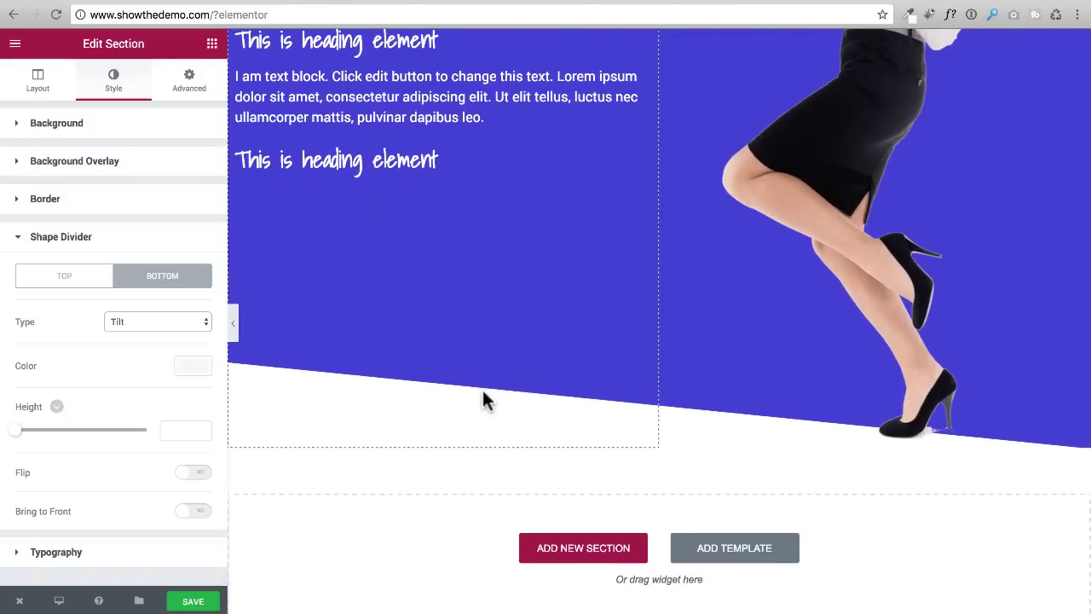
{"action": "scroll", "coordinate": [561, 298], "scroll_direction": "up", "scroll_amount": 5}
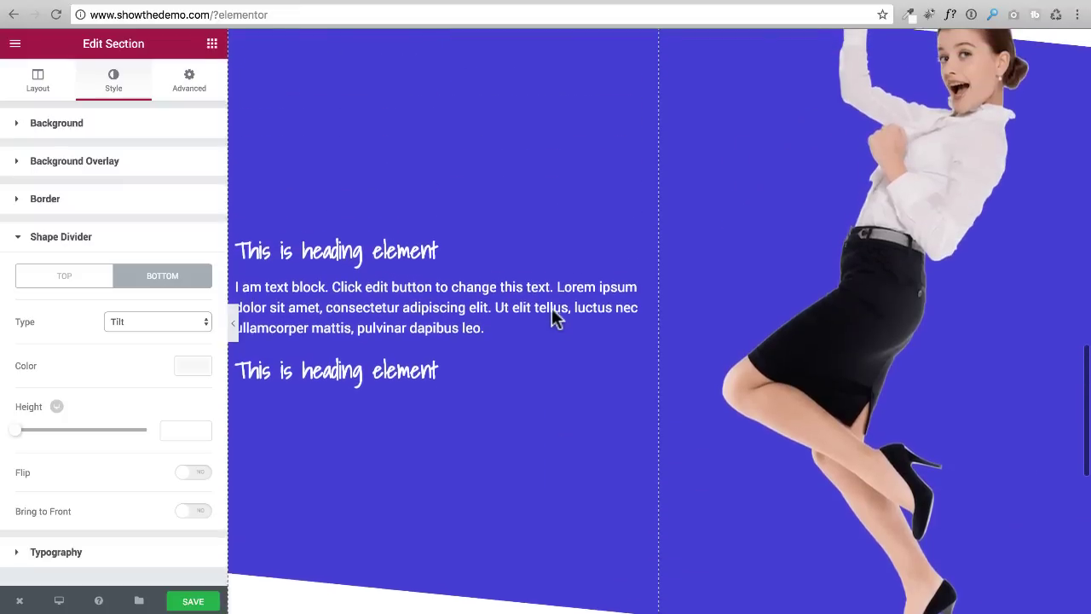
Step: Turn on custom typography for the heading below the text block and set its font family to Just Another Hand
{"action": "scroll", "coordinate": [537, 311], "scroll_direction": "down", "scroll_amount": 2}
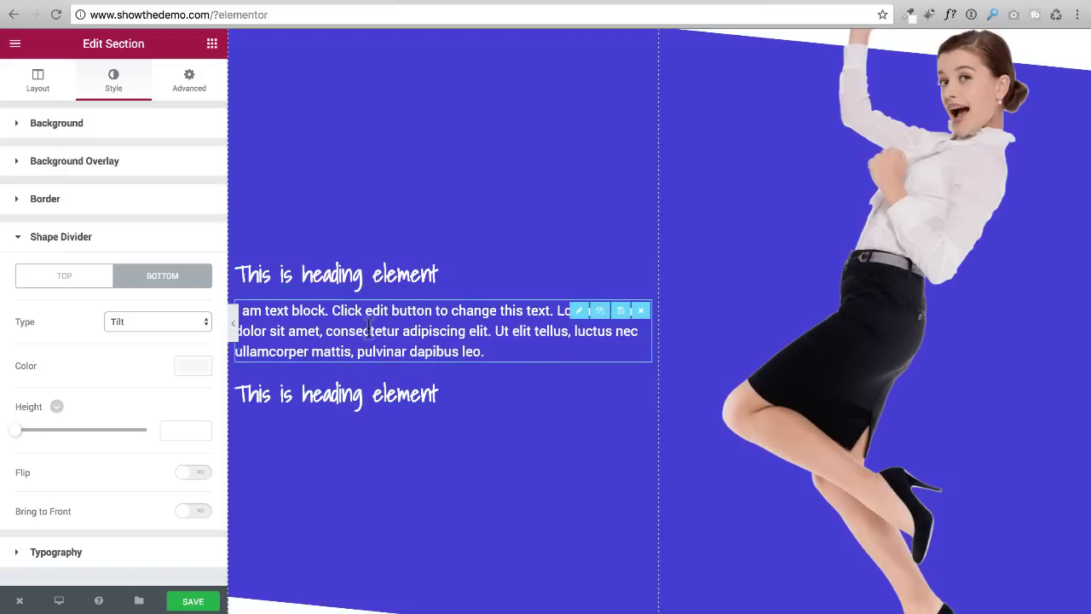
{"action": "left_click", "coordinate": [333, 394]}
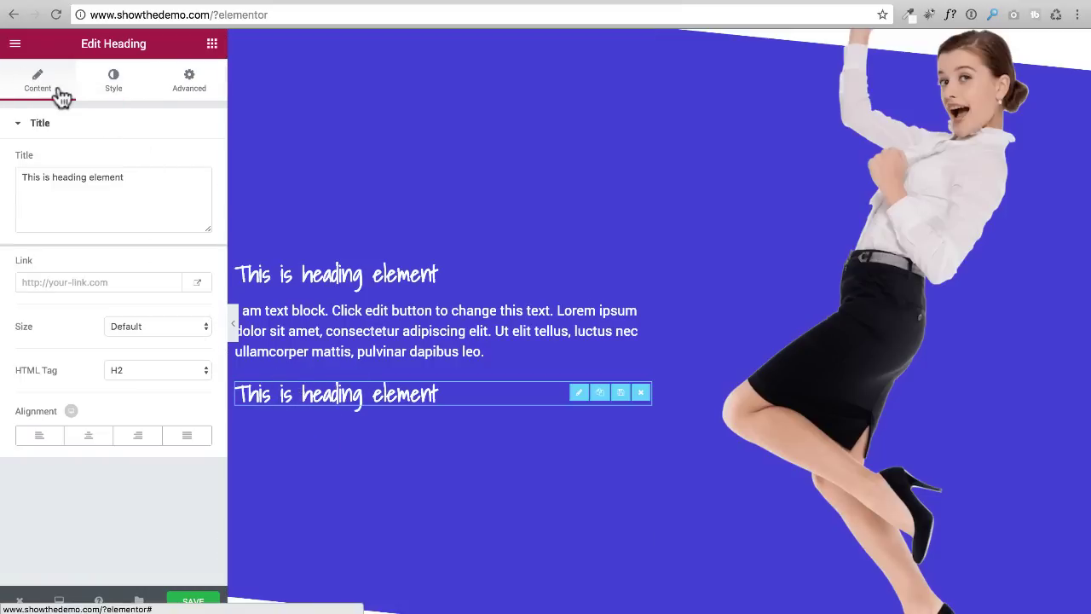
{"action": "left_click", "coordinate": [100, 83]}
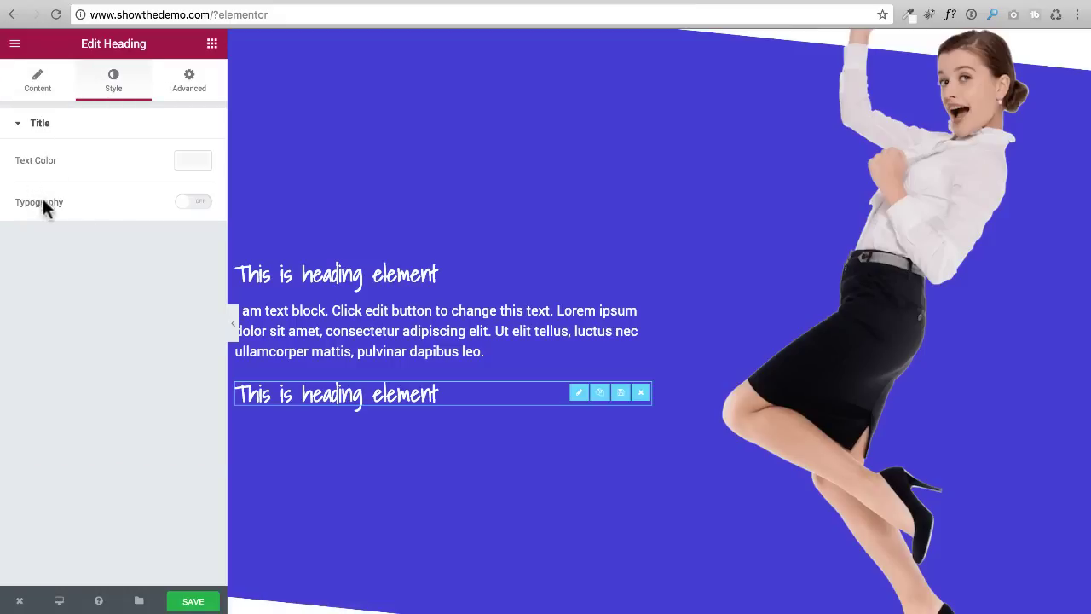
{"action": "left_click", "coordinate": [193, 203]}
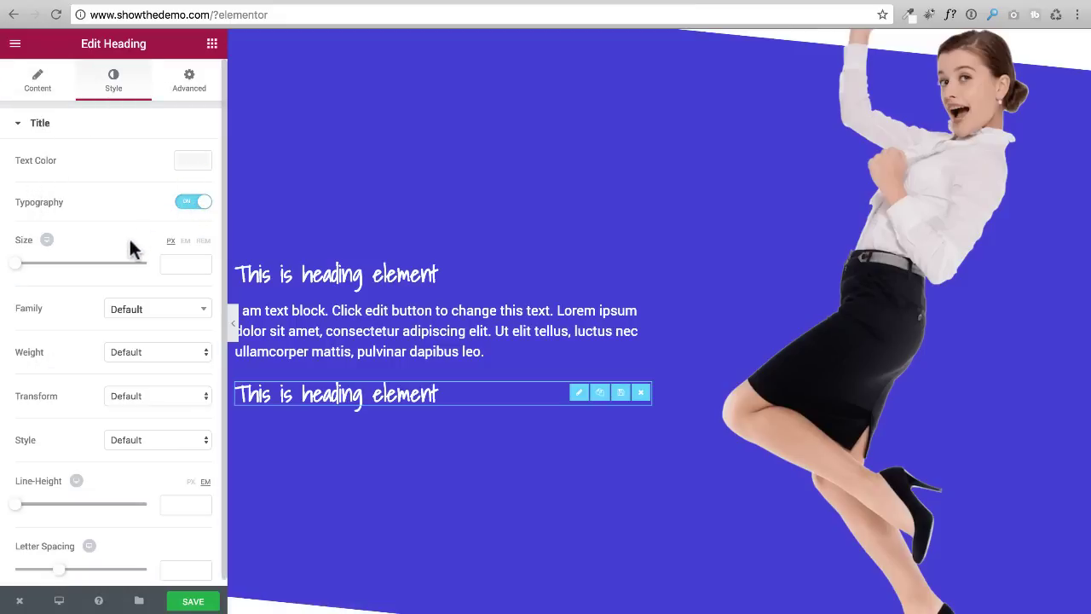
{"action": "left_click", "coordinate": [134, 315]}
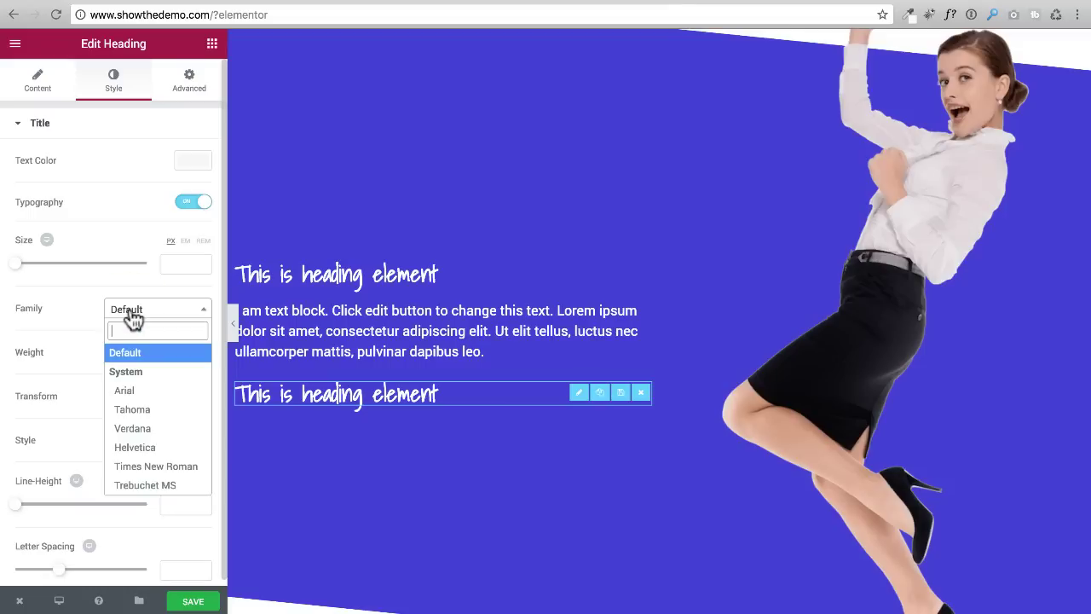
{"action": "type", "text": "just"}
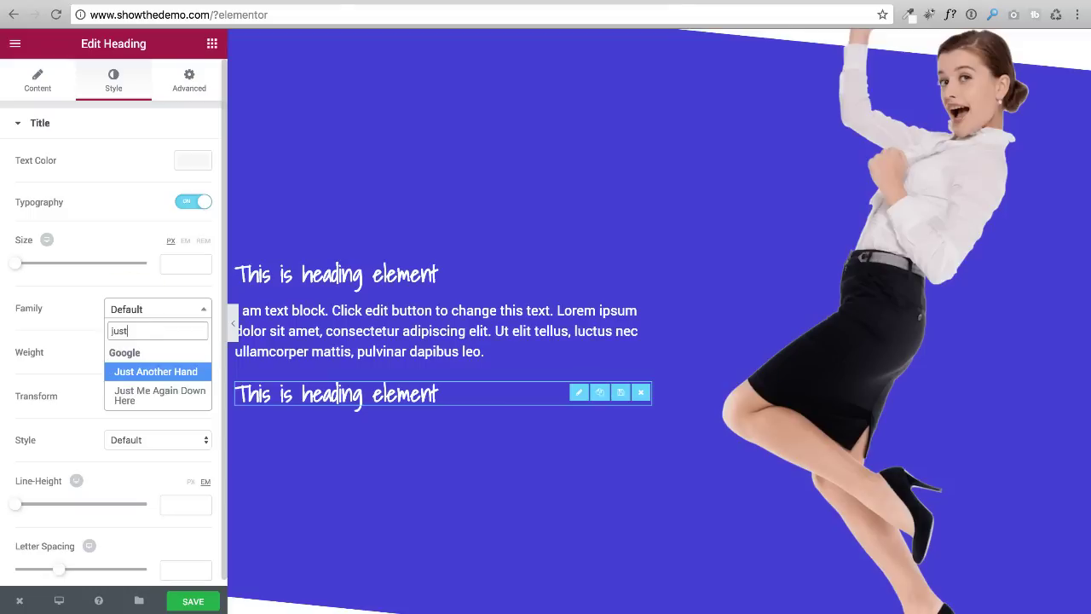
{"action": "left_click", "coordinate": [147, 372]}
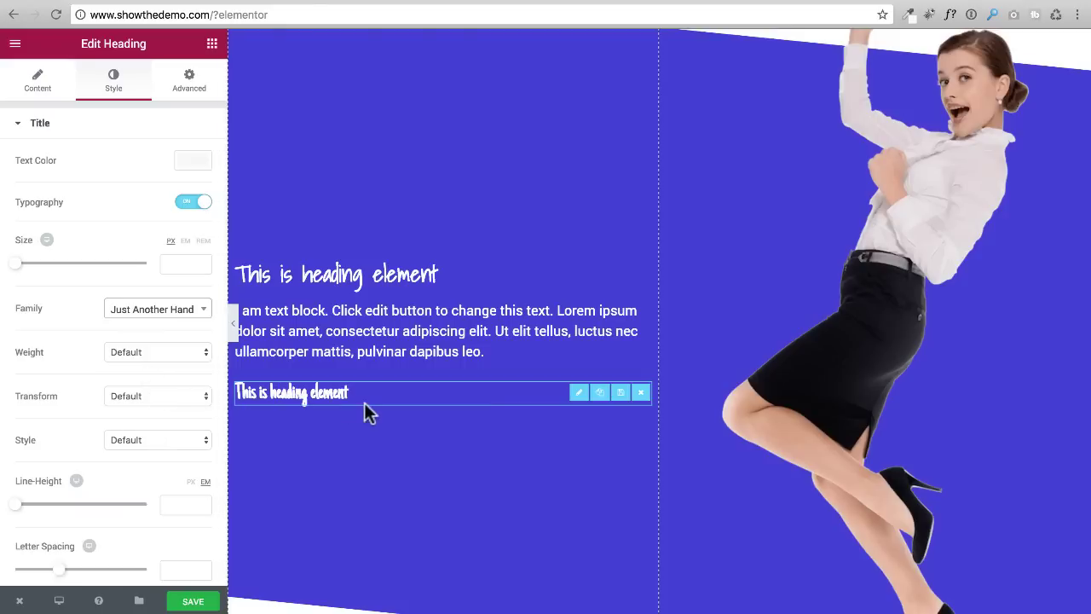
{"action": "scroll", "coordinate": [318, 408], "scroll_direction": "down", "scroll_amount": 1}
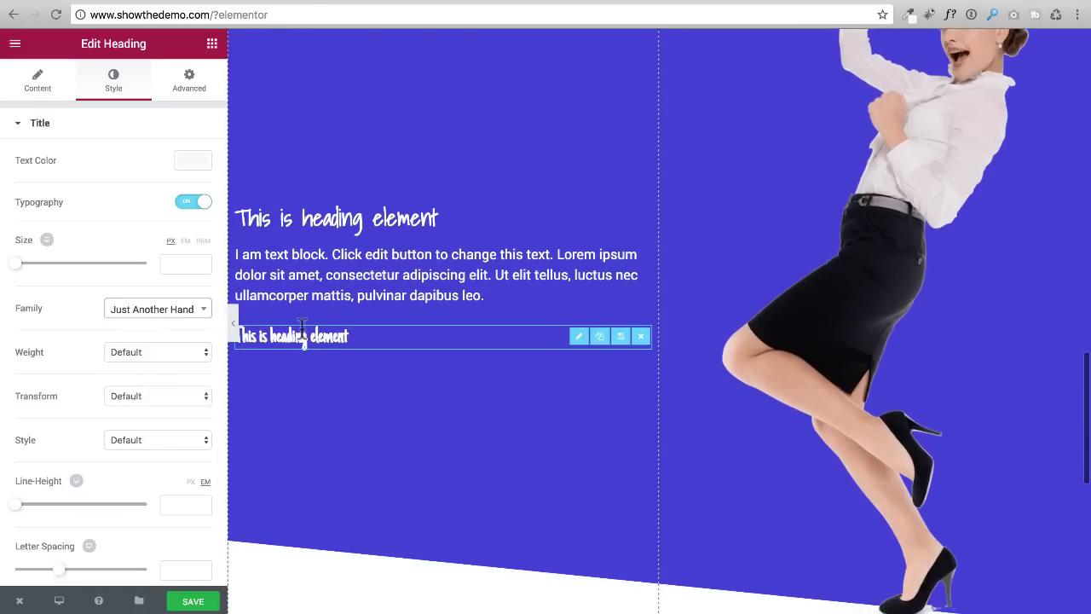
Step: Set the font size of the heading below the text block to 72 px and check it within the section
{"action": "left_click_drag", "start_coordinate": [15, 264], "coordinate": [64, 267]}
{"action": "scroll", "coordinate": [406, 424], "scroll_direction": "up", "scroll_amount": 2}
{"action": "scroll", "coordinate": [406, 422], "scroll_direction": "down", "scroll_amount": 4}
{"action": "scroll", "coordinate": [405, 422], "scroll_direction": "up", "scroll_amount": 5}
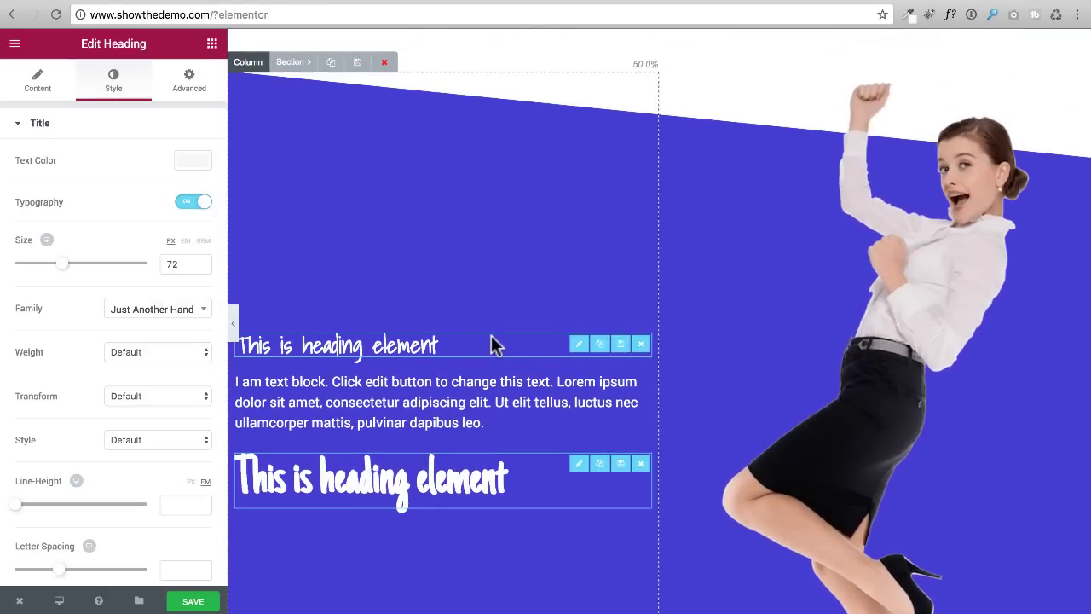
{"action": "scroll", "coordinate": [494, 336], "scroll_direction": "down", "scroll_amount": 3}
{"action": "scroll", "coordinate": [494, 344], "scroll_direction": "down", "scroll_amount": 2}
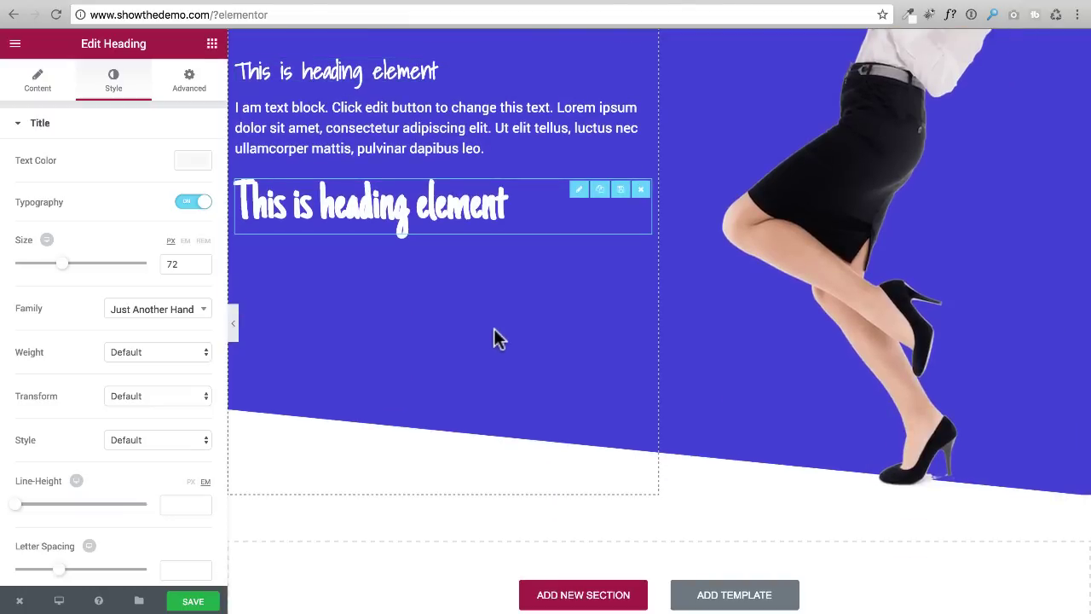
Step: Consult the my-lms.dev reference page below Meet Your Teacher and add an empty two-column section beneath the blue section
{"action": "scroll", "coordinate": [499, 328], "scroll_direction": "down", "scroll_amount": 5}
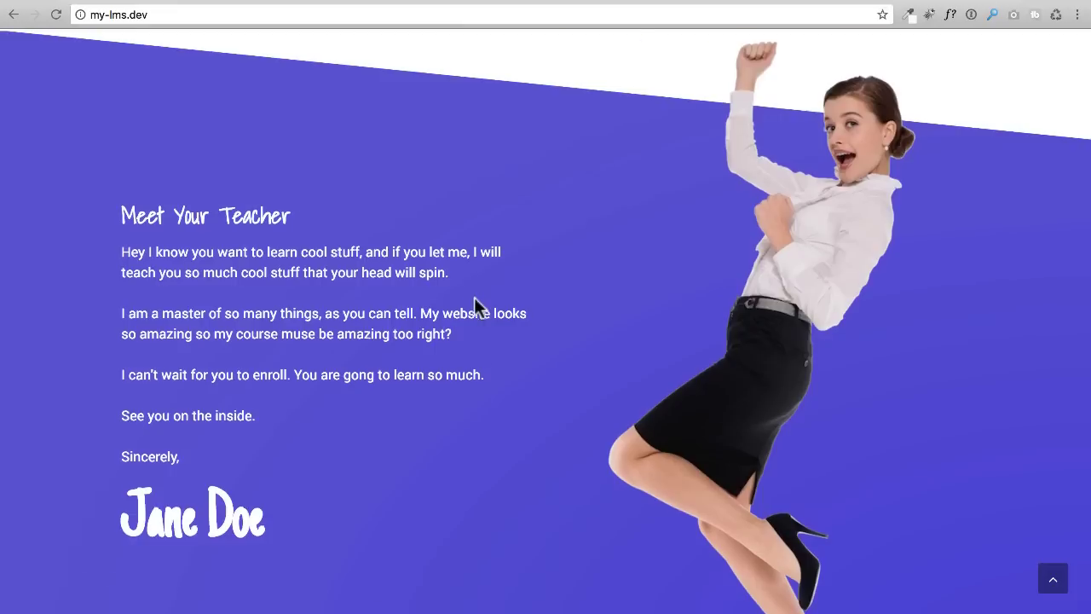
{"action": "scroll", "coordinate": [477, 305], "scroll_direction": "down", "scroll_amount": 5}
{"action": "scroll", "coordinate": [477, 298], "scroll_direction": "down", "scroll_amount": 2}
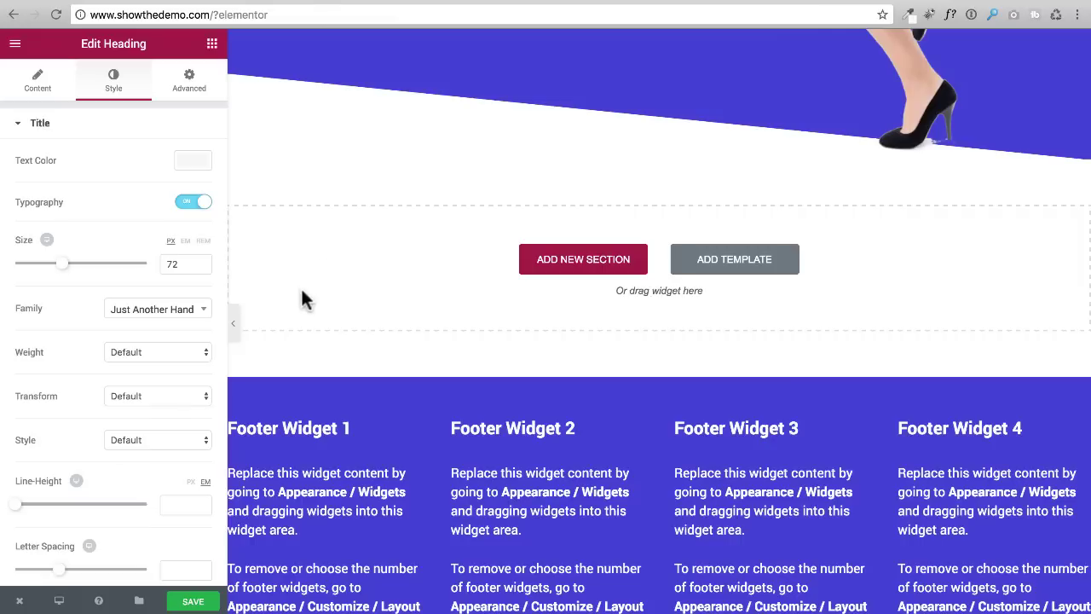
{"action": "scroll", "coordinate": [388, 328], "scroll_direction": "up", "scroll_amount": 3}
{"action": "scroll", "coordinate": [403, 328], "scroll_direction": "down", "scroll_amount": 1}
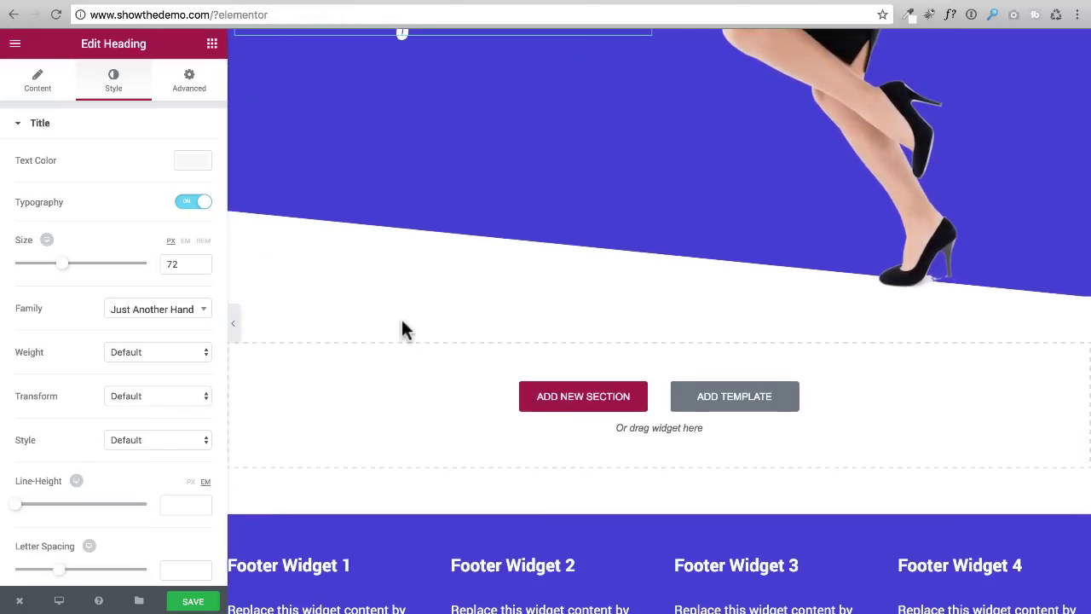
{"action": "left_click", "coordinate": [584, 396]}
{"action": "left_click", "coordinate": [529, 444]}
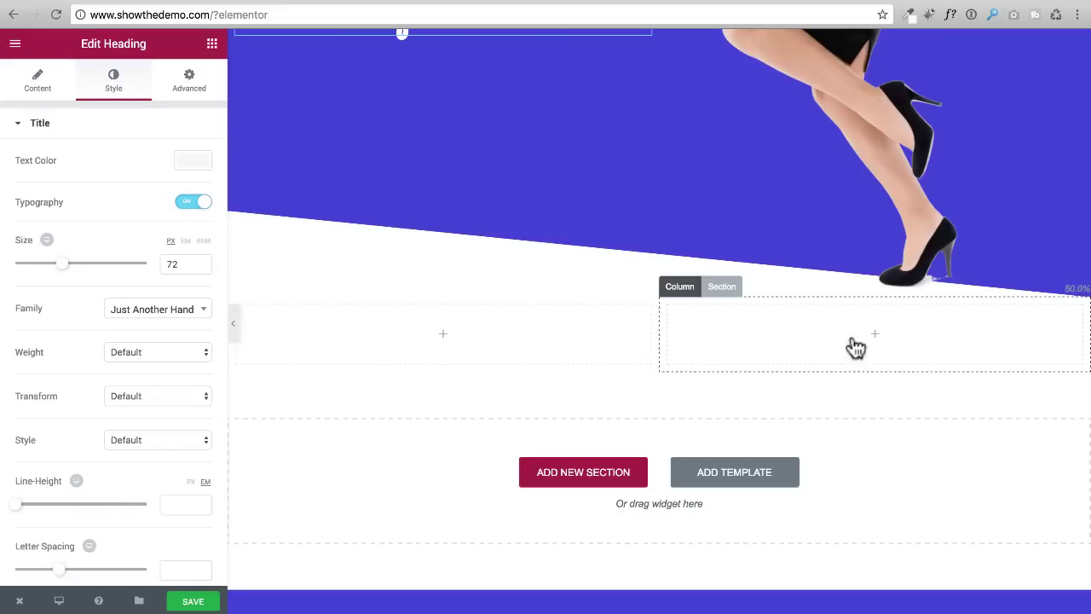
Step: Place an Image widget in the new section's right column, using the media library photo of two women holding party masks
{"action": "left_click", "coordinate": [212, 44]}
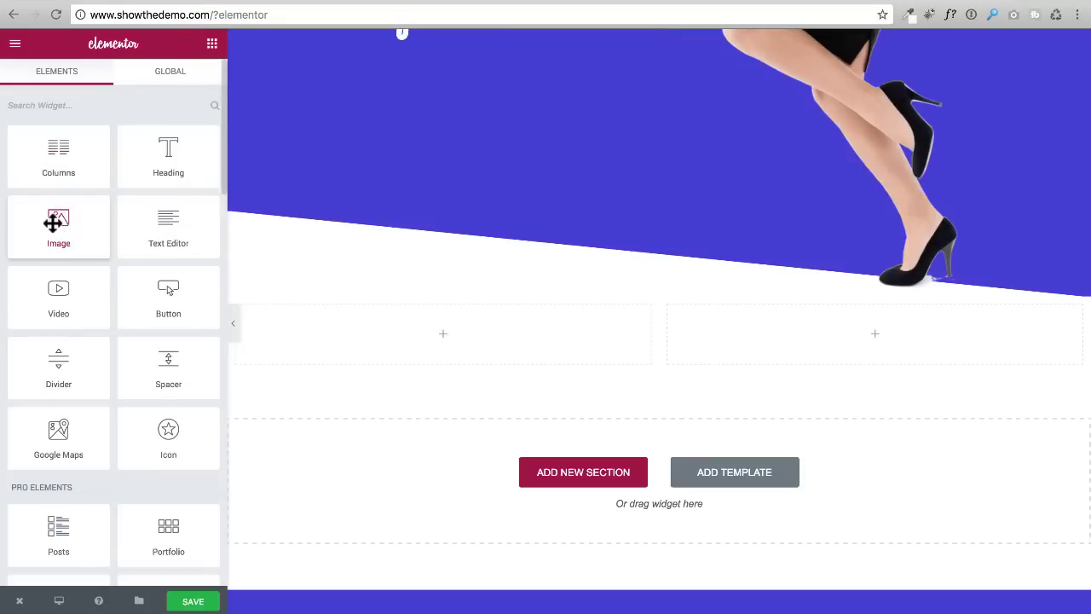
{"action": "left_click_drag", "start_coordinate": [54, 226], "coordinate": [809, 341]}
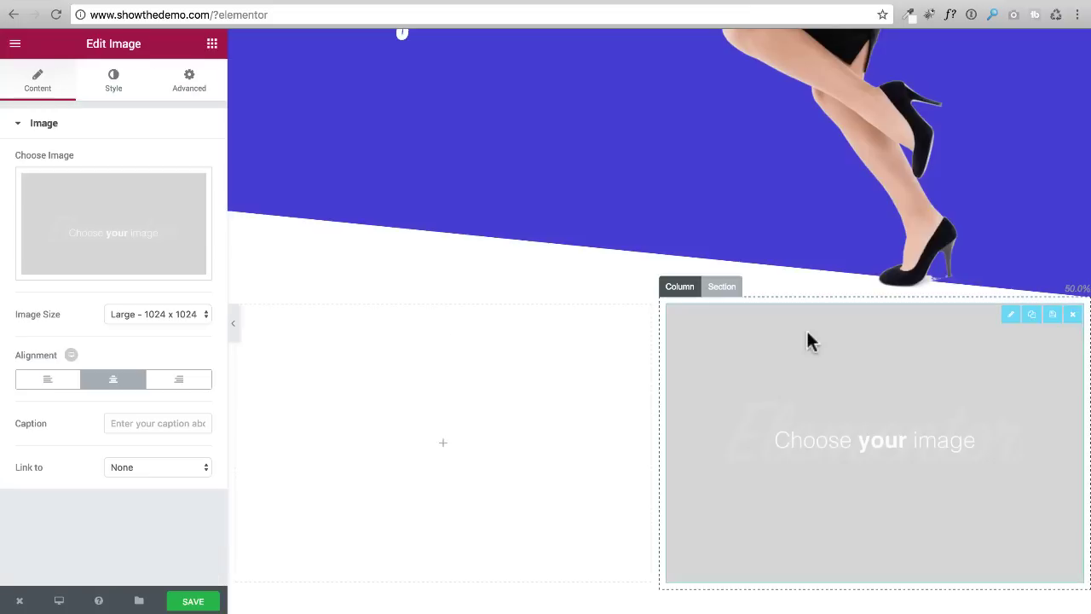
{"action": "left_click", "coordinate": [119, 228]}
{"action": "left_click", "coordinate": [782, 223]}
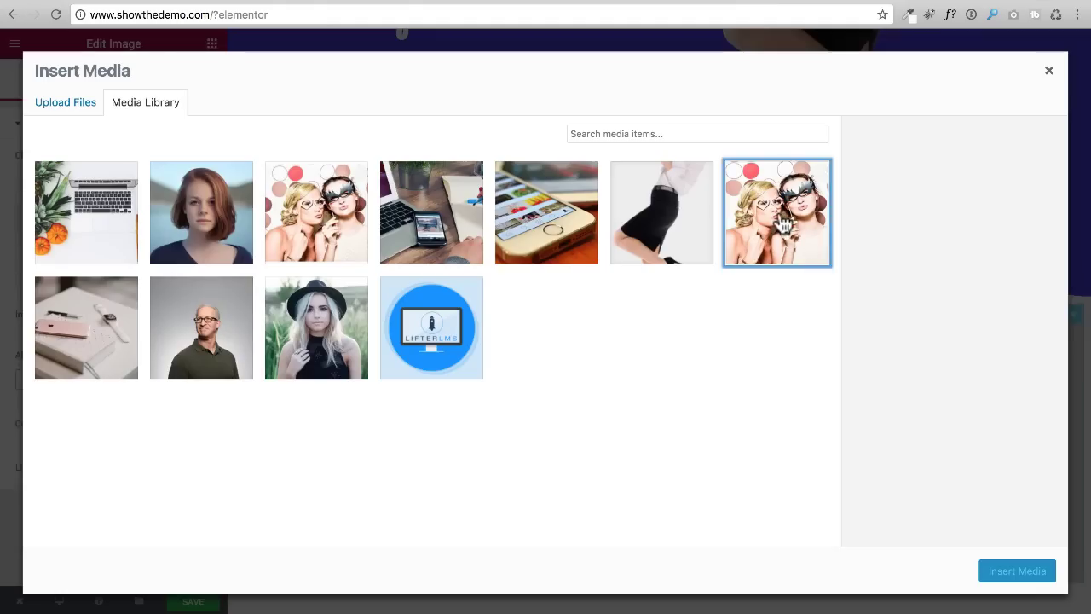
{"action": "left_click", "coordinate": [1016, 570]}
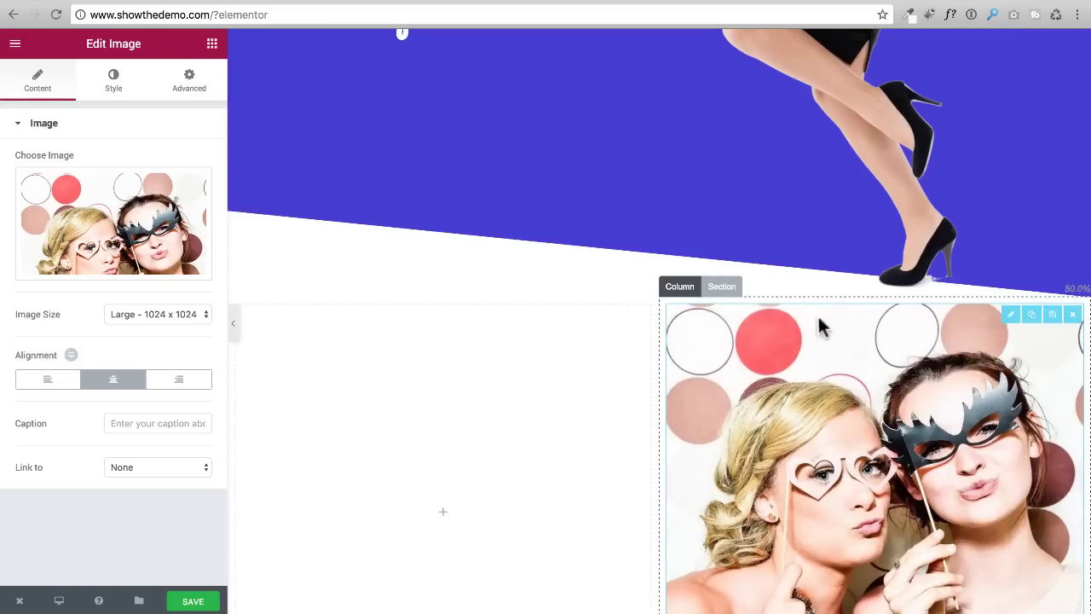
{"action": "scroll", "coordinate": [930, 413], "scroll_direction": "down", "scroll_amount": 3}
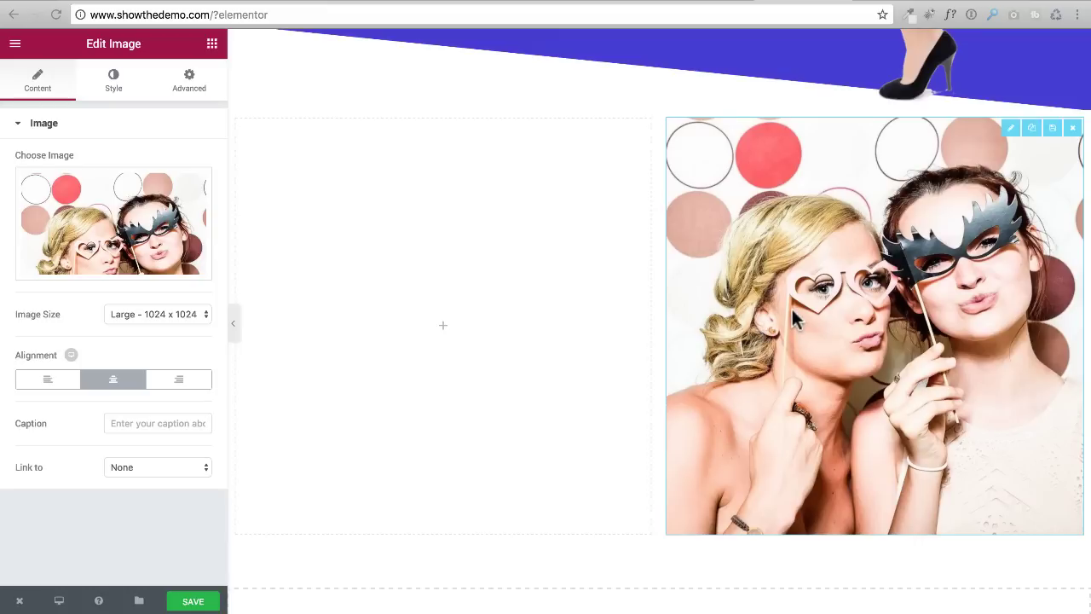
Step: Round the party-mask image into a circle by setting its border radius to 290 px on all corners
{"action": "left_click", "coordinate": [117, 88]}
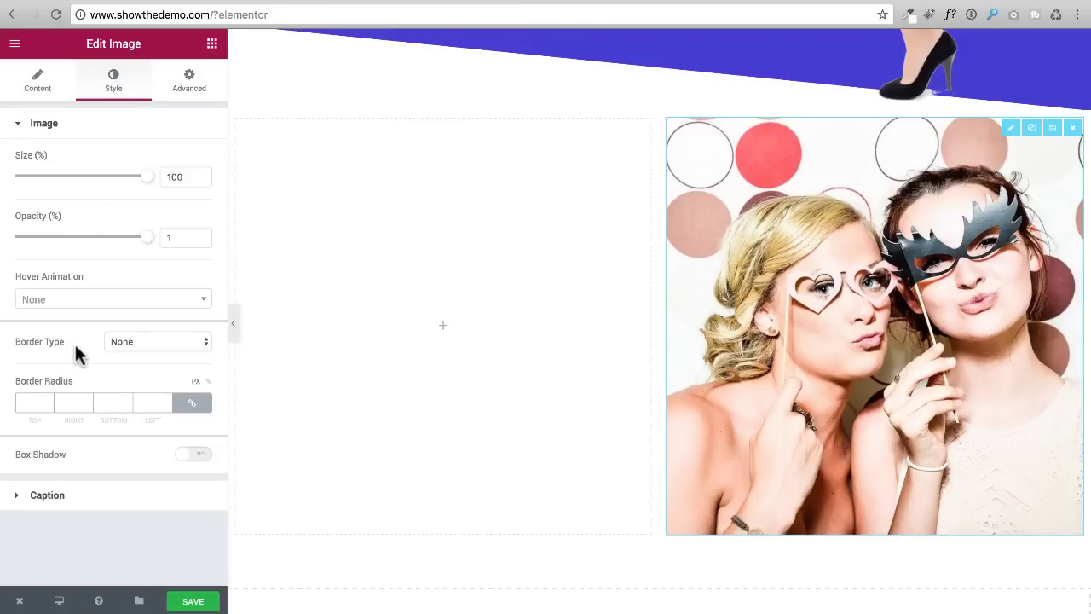
{"action": "left_click", "coordinate": [48, 398]}
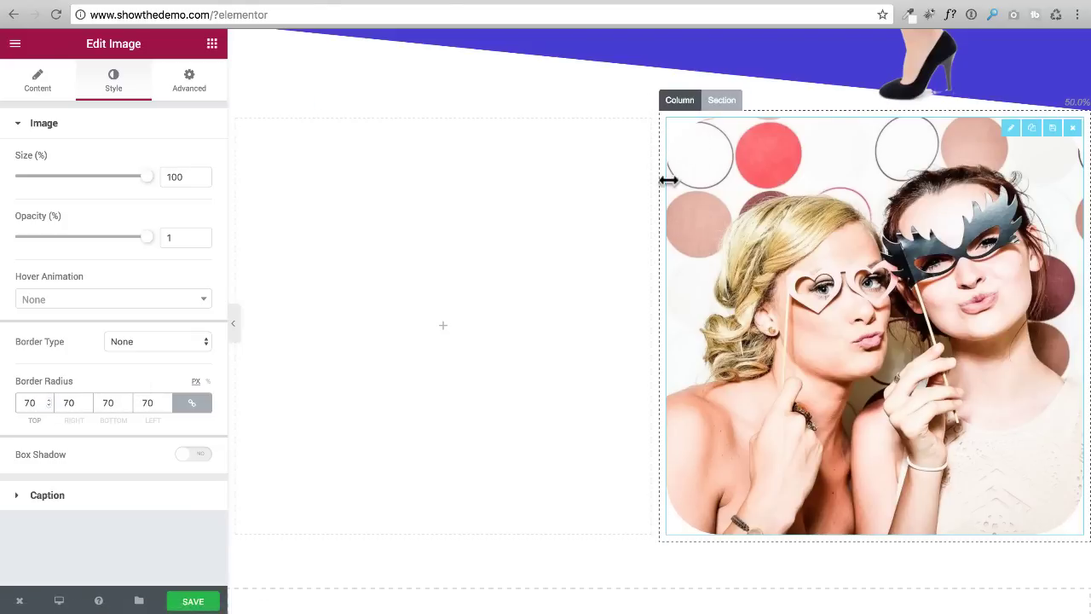
{"action": "left_click", "coordinate": [167, 399]}
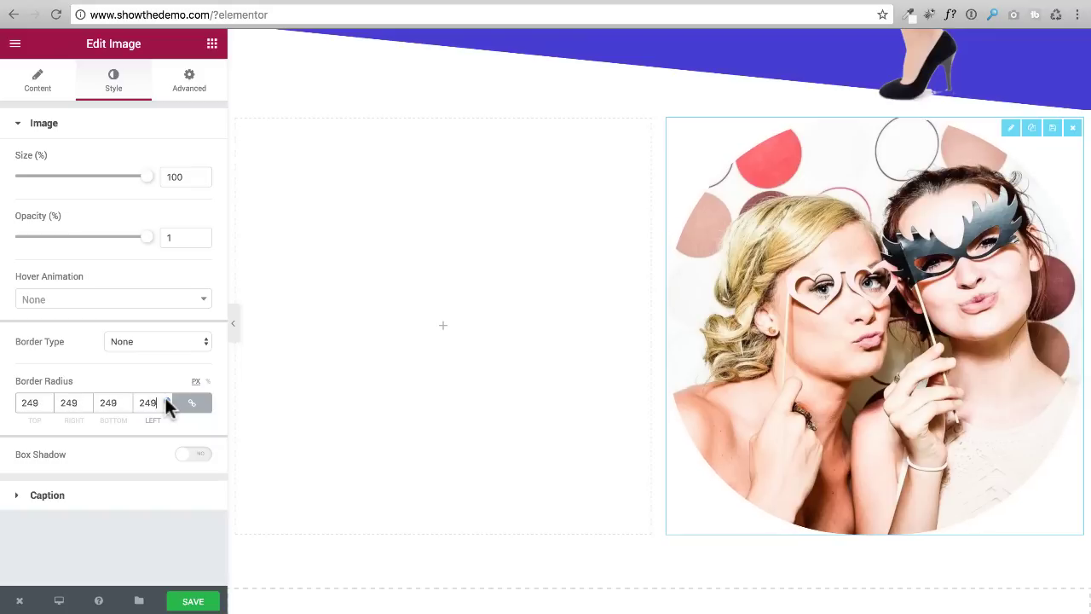
{"action": "left_click", "coordinate": [166, 398]}
{"action": "left_click", "coordinate": [166, 398]}
{"action": "left_click", "coordinate": [166, 398]}
{"action": "left_click", "coordinate": [165, 398]}
{"action": "left_click", "coordinate": [165, 398]}
{"action": "left_click", "coordinate": [165, 398]}
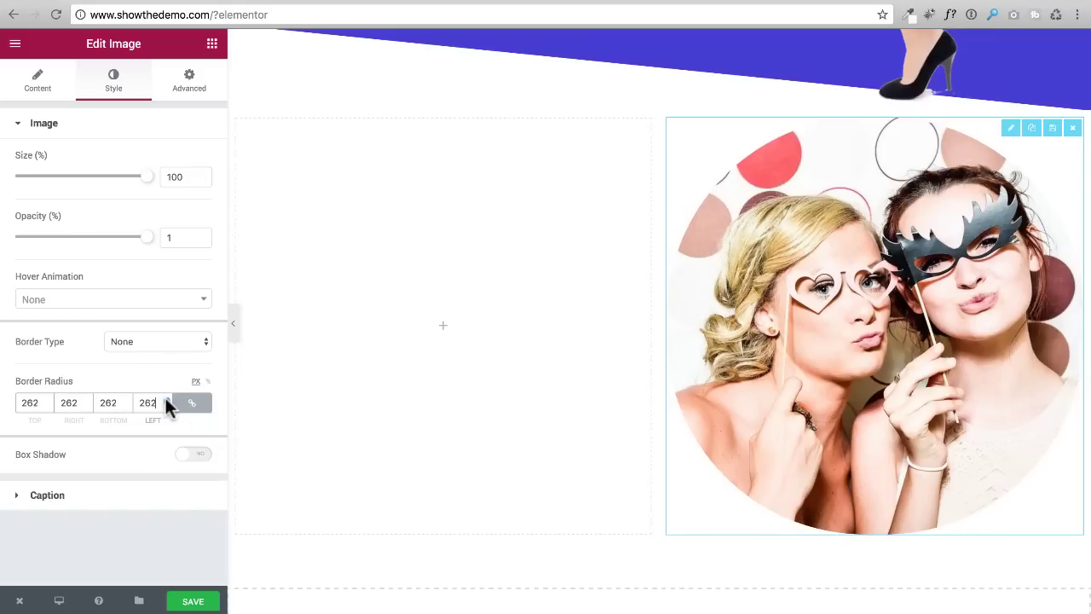
{"action": "left_click", "coordinate": [165, 398]}
{"action": "left_click", "coordinate": [166, 397]}
{"action": "left_click", "coordinate": [165, 397]}
{"action": "left_click", "coordinate": [165, 397]}
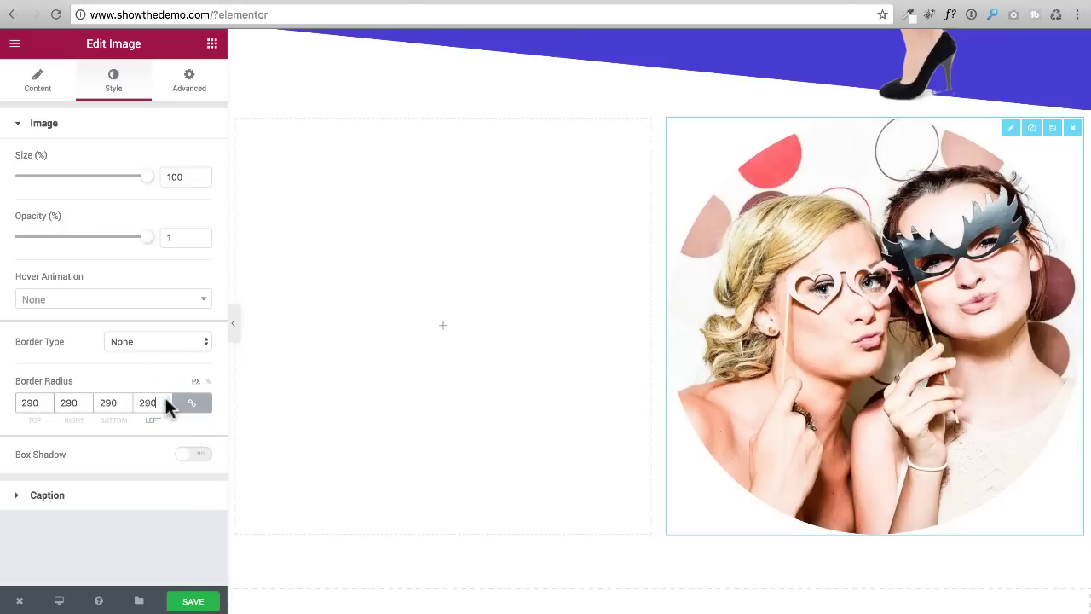
Step: Give the circular image a box shadow with a blur of 50 and a mostly transparent black colour
{"action": "left_click", "coordinate": [198, 454]}
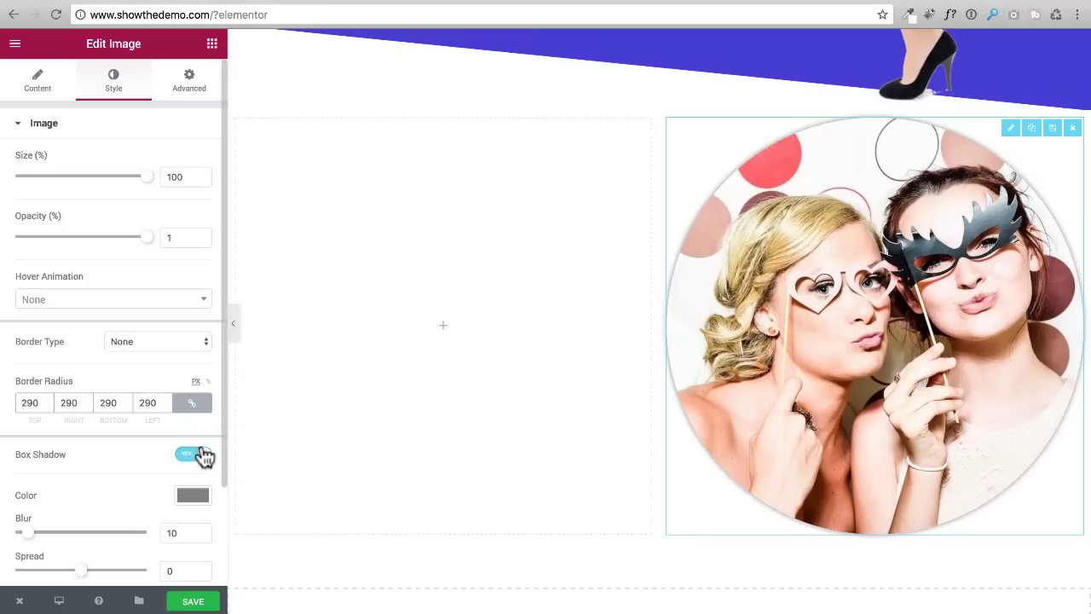
{"action": "scroll", "coordinate": [145, 433], "scroll_direction": "down", "scroll_amount": 3}
{"action": "left_click_drag", "start_coordinate": [27, 419], "coordinate": [79, 416]}
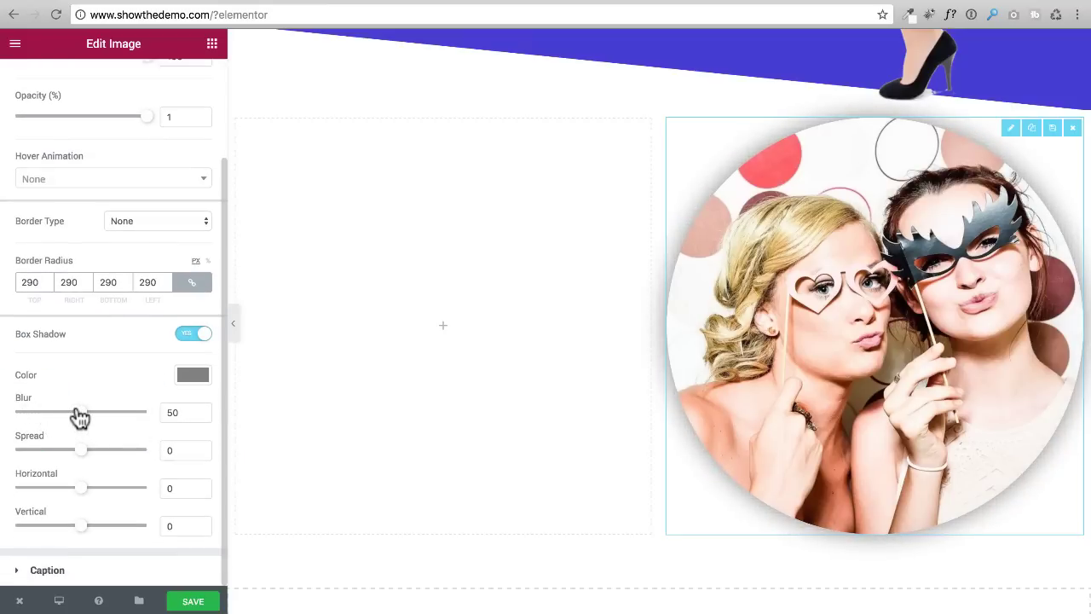
{"action": "left_click", "coordinate": [196, 377]}
{"action": "left_click_drag", "start_coordinate": [196, 474], "coordinate": [188, 520]}
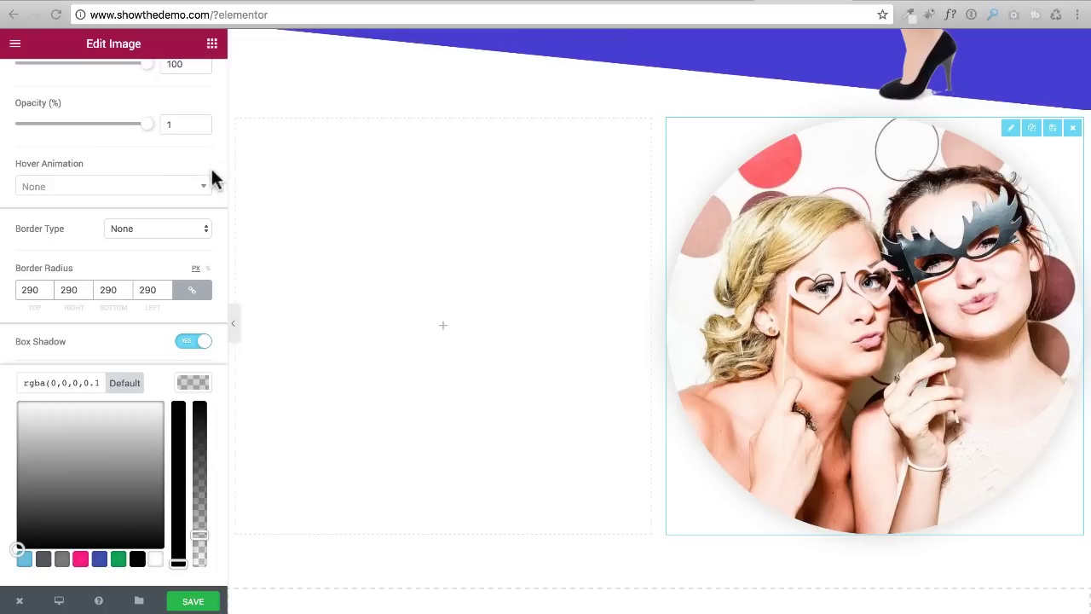
Step: Unlink the image's padding and set it to 60 px on the right and left, keeping 0 above and below
{"action": "scroll", "coordinate": [160, 164], "scroll_direction": "up", "scroll_amount": 3}
{"action": "scroll", "coordinate": [687, 340], "scroll_direction": "up", "scroll_amount": 1}
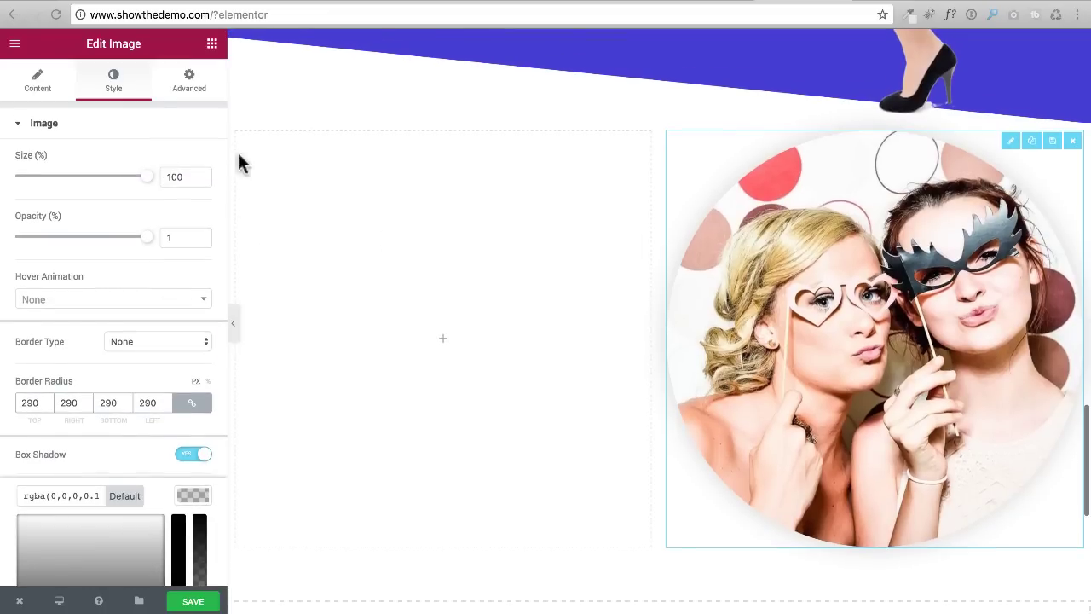
{"action": "left_click", "coordinate": [166, 90]}
{"action": "left_click", "coordinate": [188, 86]}
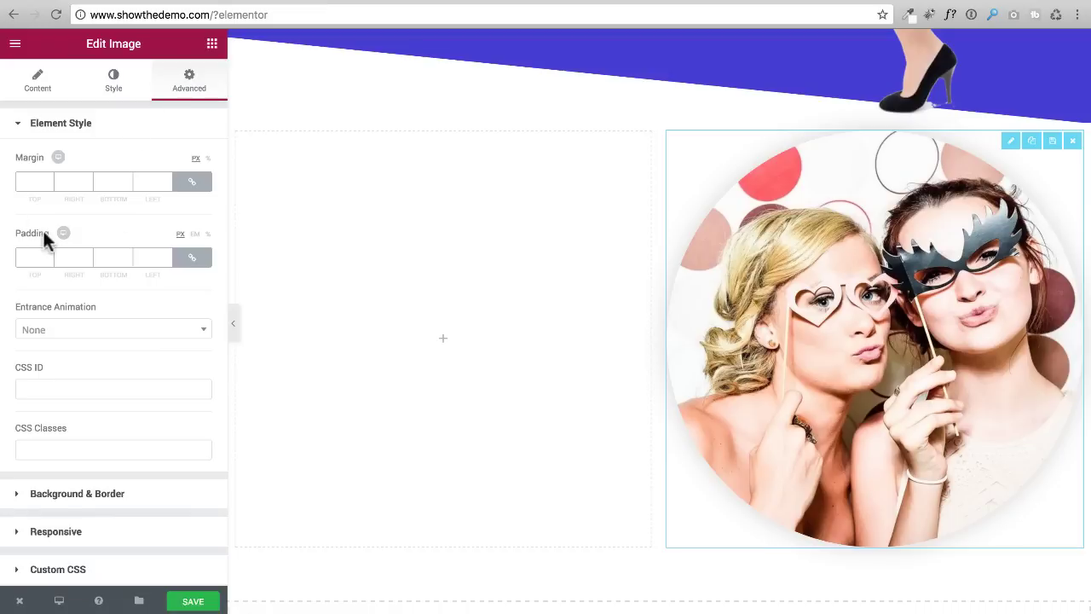
{"action": "left_click", "coordinate": [192, 256]}
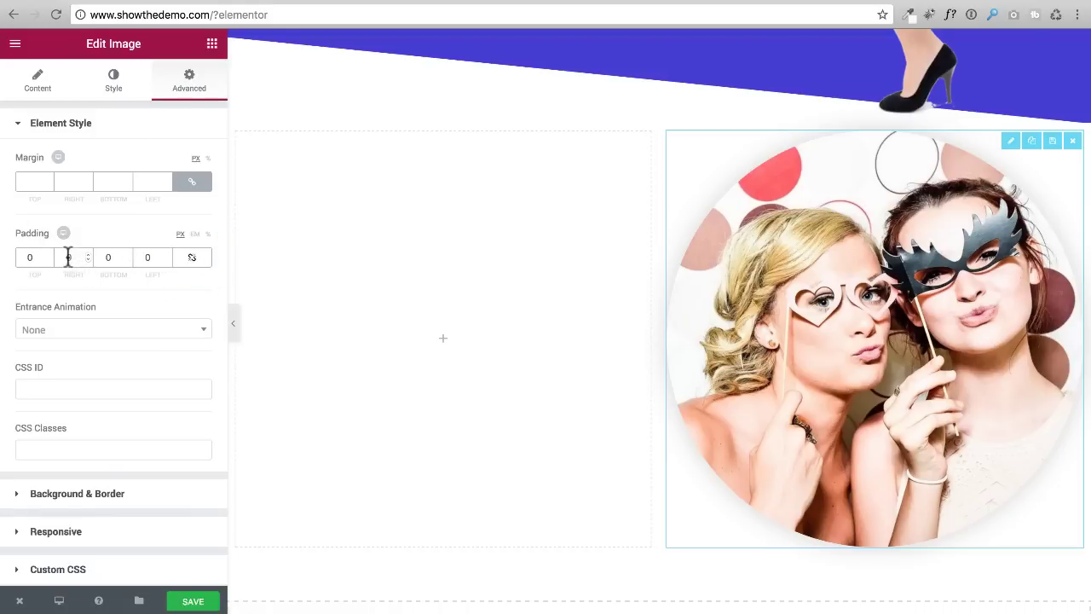
{"action": "type", "text": "6"}
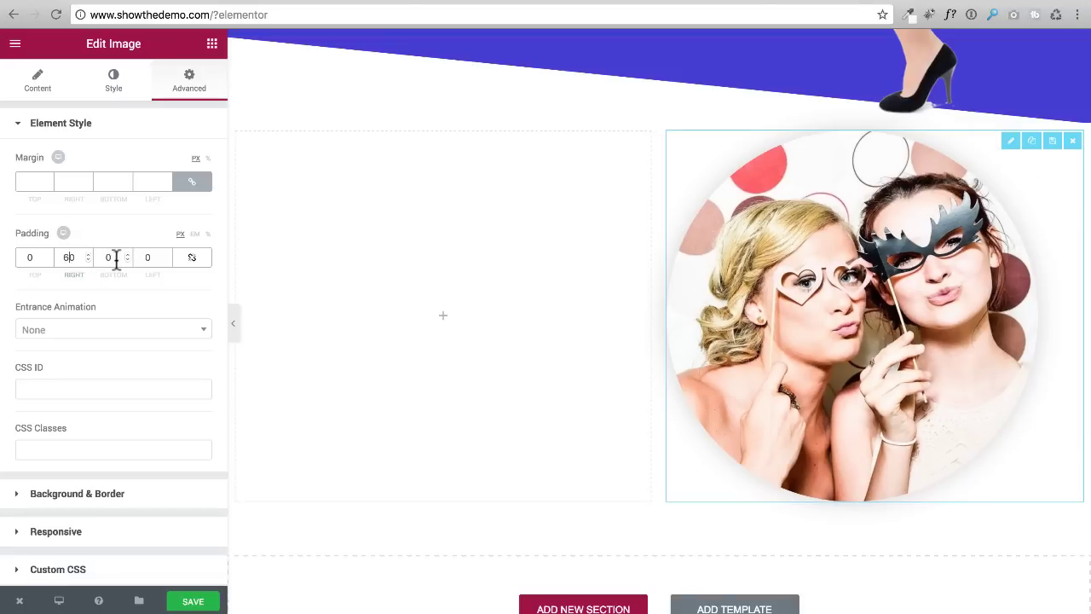
{"action": "left_click", "coordinate": [145, 258]}
{"action": "type", "text": "6"}
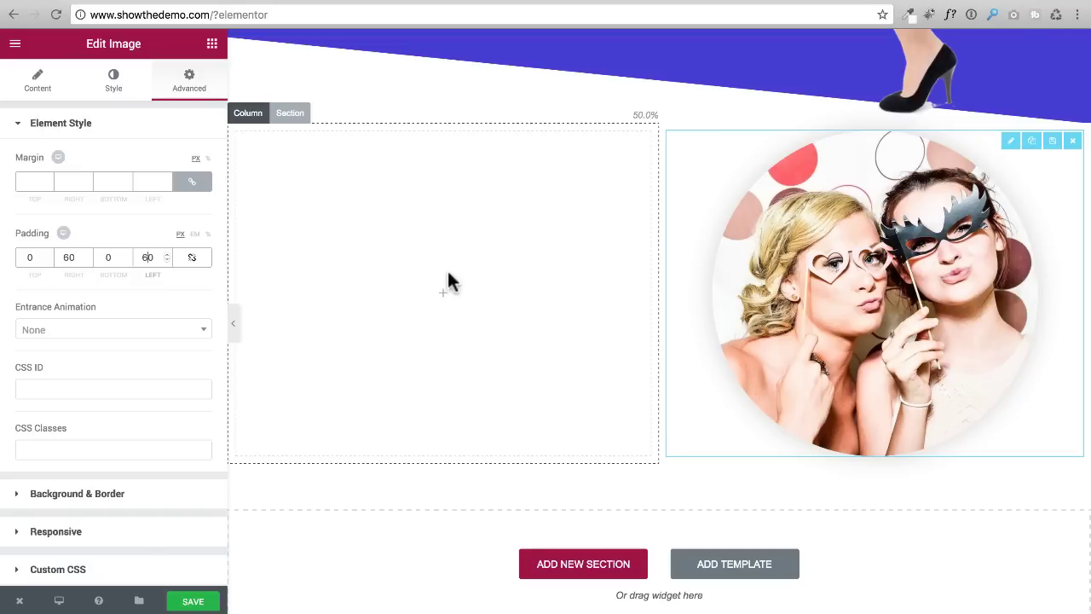
Step: Duplicate the "Learn The Secrets Of Making Amazing Courses" heading from the first white card and move the copy into the new section's empty column
{"action": "scroll", "coordinate": [454, 286], "scroll_direction": "up", "scroll_amount": 15}
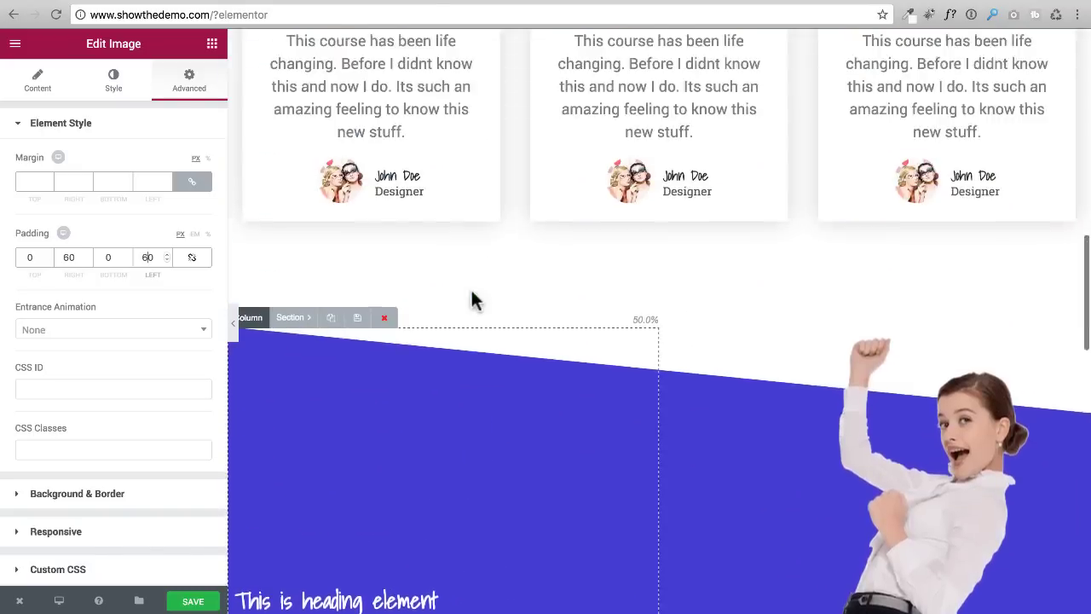
{"action": "scroll", "coordinate": [472, 294], "scroll_direction": "up", "scroll_amount": 5}
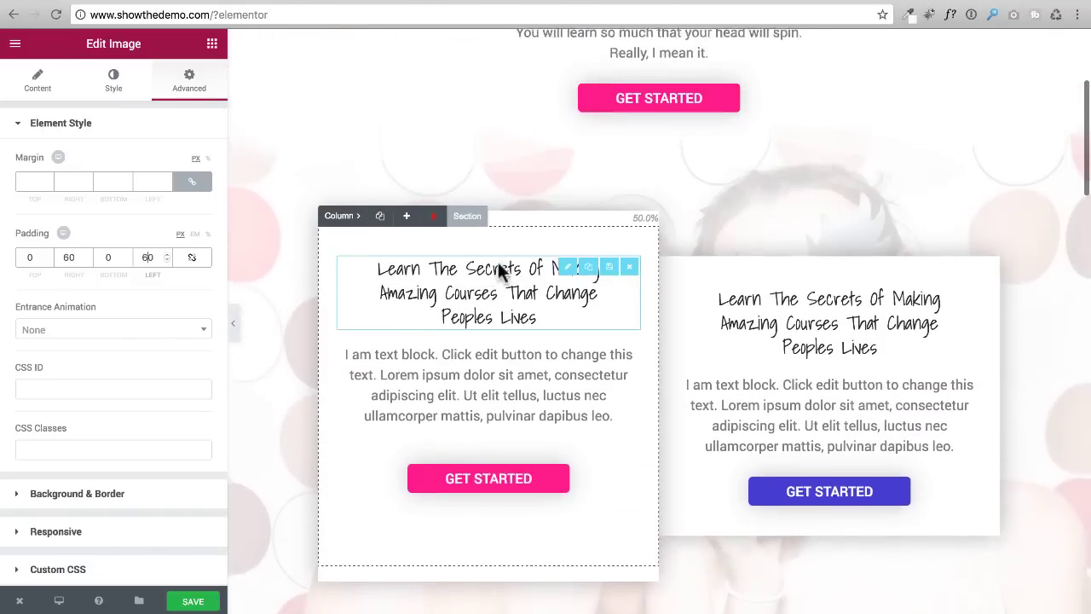
{"action": "left_click", "coordinate": [588, 273]}
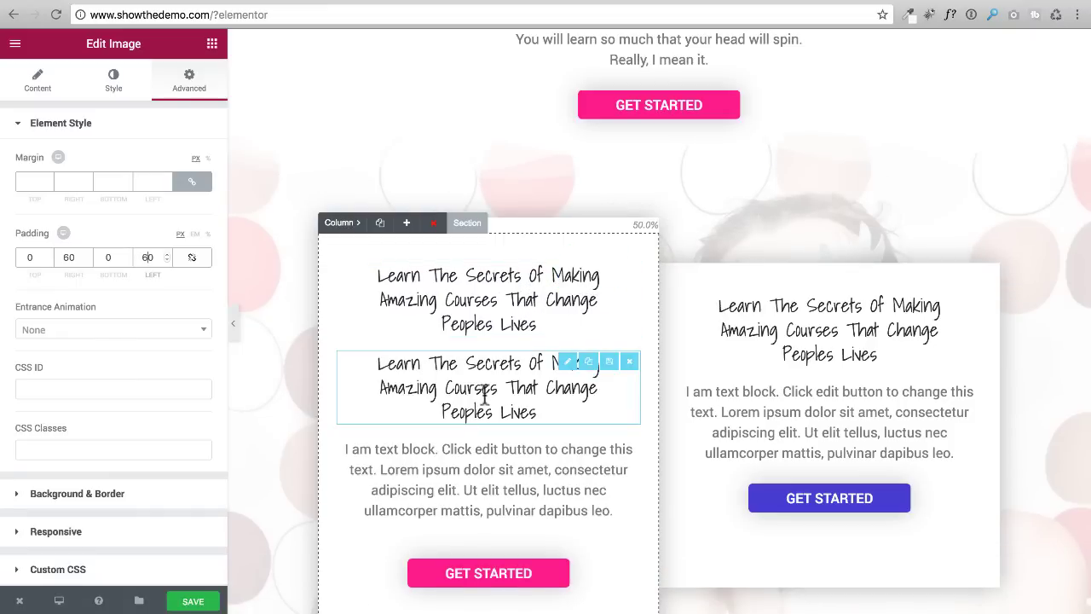
{"action": "left_click_drag", "start_coordinate": [486, 394], "coordinate": [466, 450]}
Step: Duplicate the text block from the first white card and move the copy below the heading in the new section
{"action": "scroll", "coordinate": [471, 438], "scroll_direction": "up", "scroll_amount": 15}
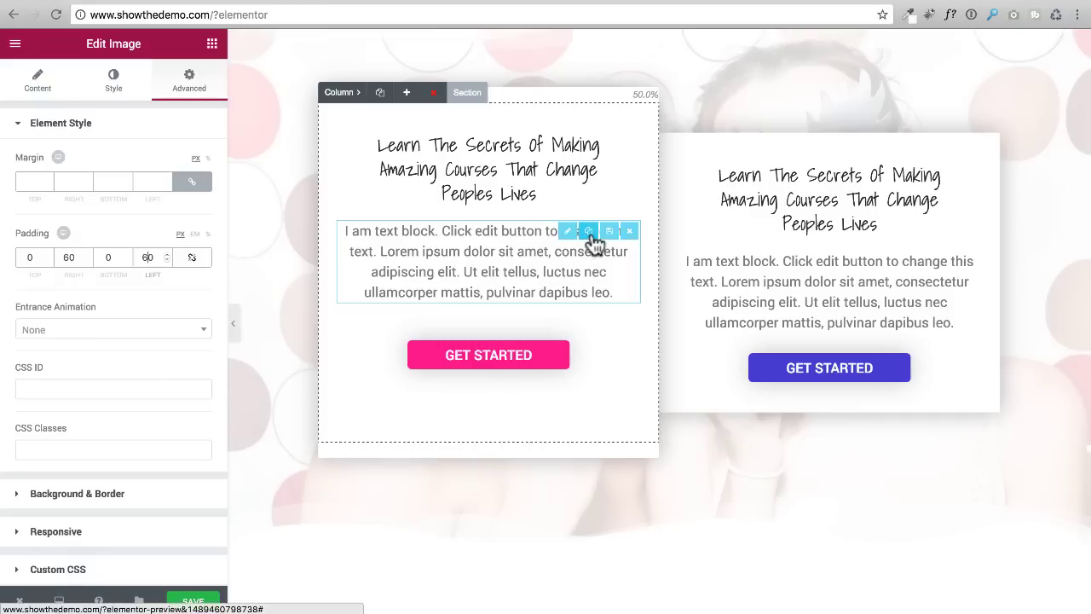
{"action": "left_click", "coordinate": [590, 233]}
{"action": "left_click_drag", "start_coordinate": [409, 369], "coordinate": [417, 429]}
{"action": "scroll", "coordinate": [402, 510], "scroll_direction": "down", "scroll_amount": 15}
{"action": "scroll", "coordinate": [402, 509], "scroll_direction": "down", "scroll_amount": 1}
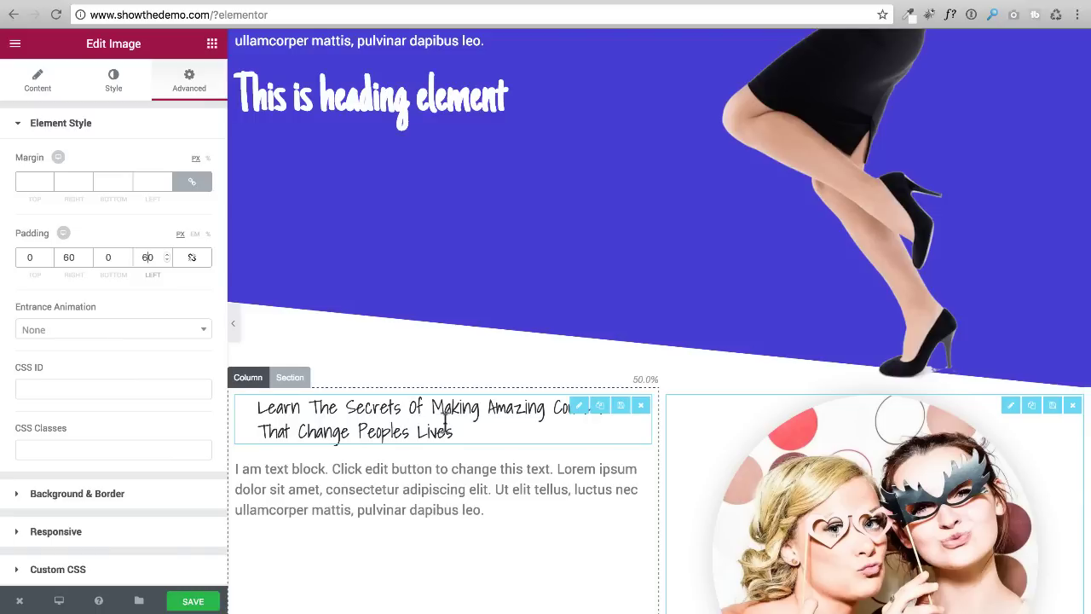
Step: Set the content position of the new section's text column to Middle
{"action": "scroll", "coordinate": [442, 417], "scroll_direction": "down", "scroll_amount": 3}
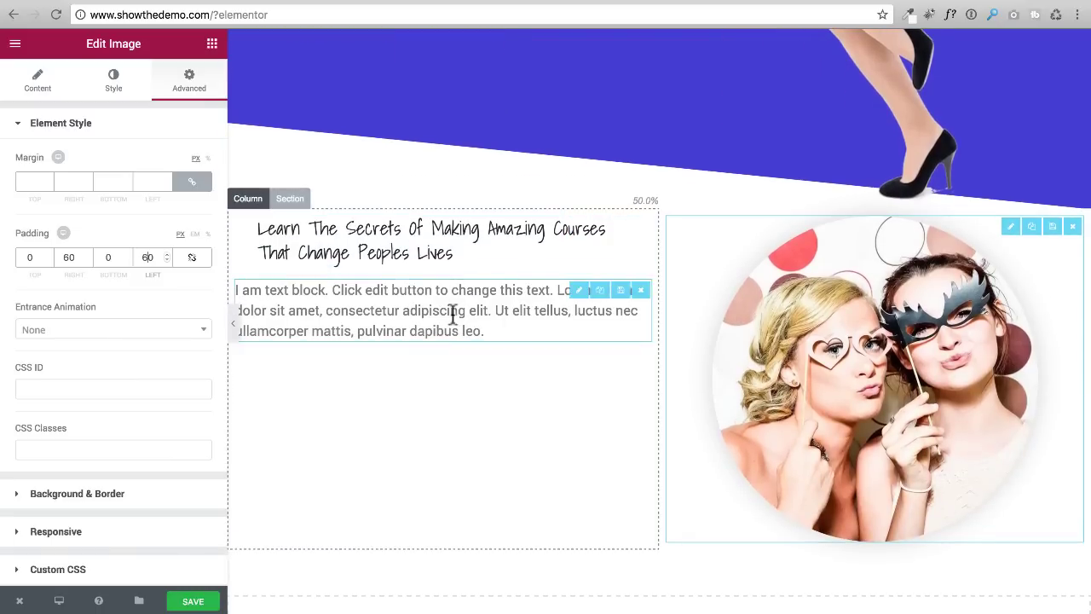
{"action": "left_click", "coordinate": [249, 199]}
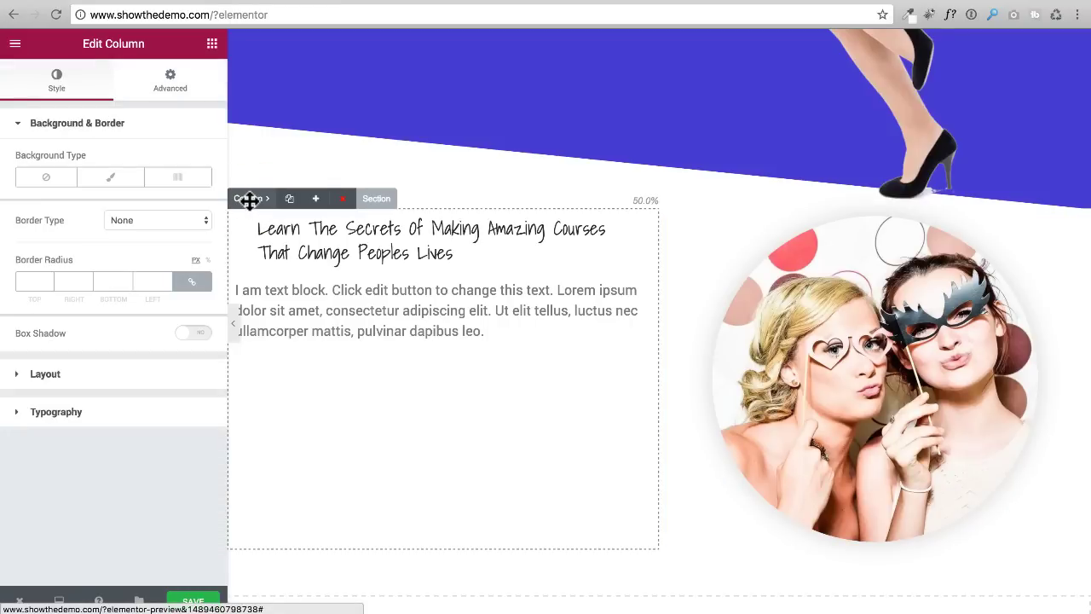
{"action": "left_click", "coordinate": [17, 375]}
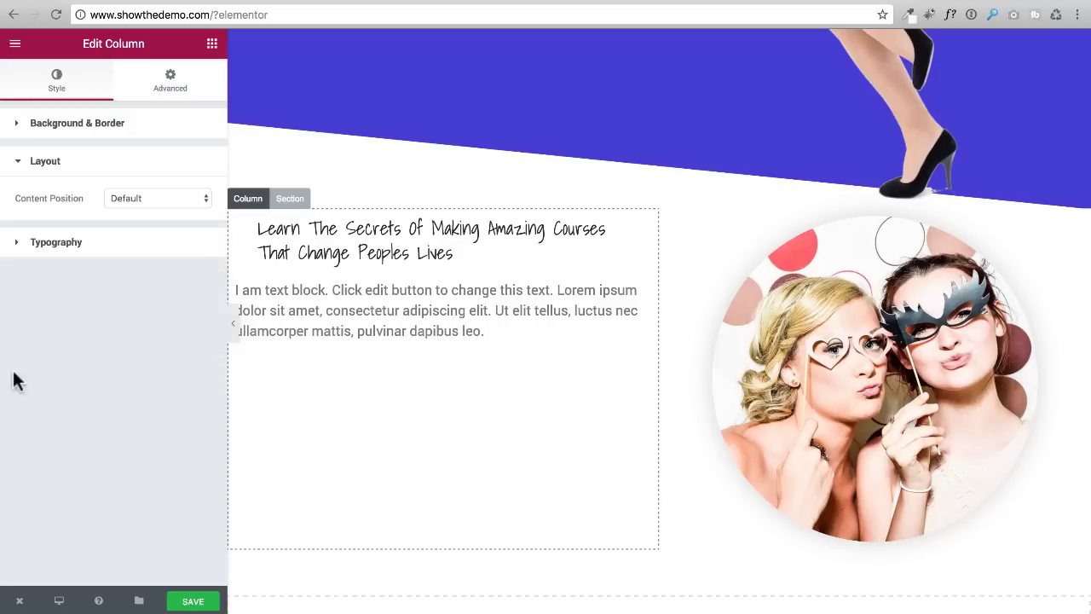
{"action": "left_click", "coordinate": [180, 196]}
{"action": "left_click", "coordinate": [161, 221]}
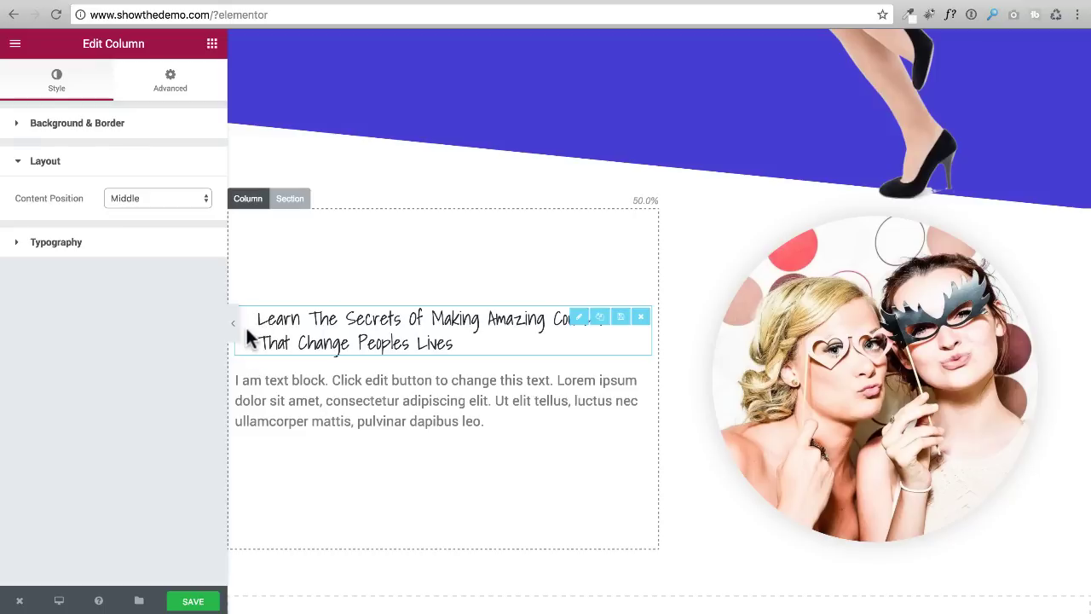
Step: Set the right and left padding of the copied heading to 0 so it aligns with the text block
{"action": "left_click", "coordinate": [338, 331]}
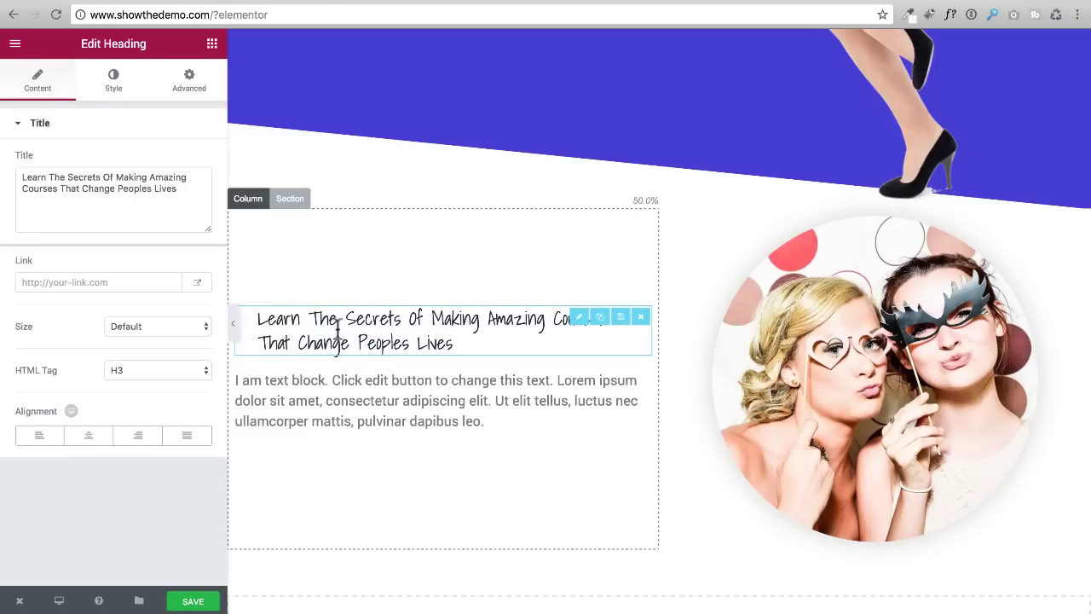
{"action": "left_click", "coordinate": [189, 81]}
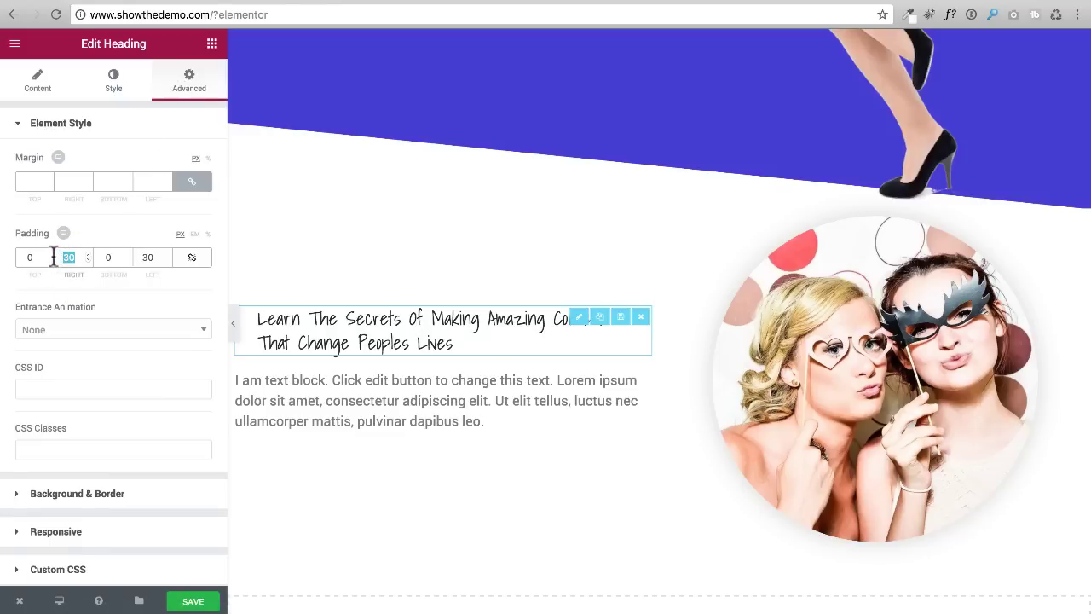
{"action": "type", "text": "0"}
{"action": "key", "text": "Tab"}
{"action": "key", "text": "Tab"}
{"action": "type", "text": "0"}
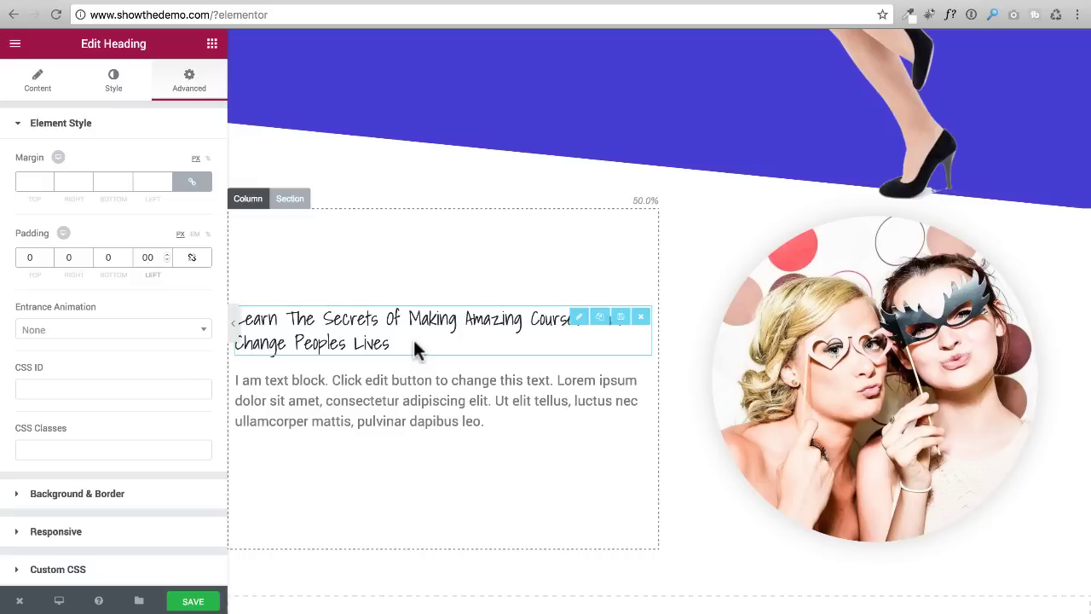
Step: Set the image-and-text section's padding to 80 px top and 20 px bottom with values unlinked, and preview the page at full width
{"action": "scroll", "coordinate": [416, 348], "scroll_direction": "down", "scroll_amount": 1}
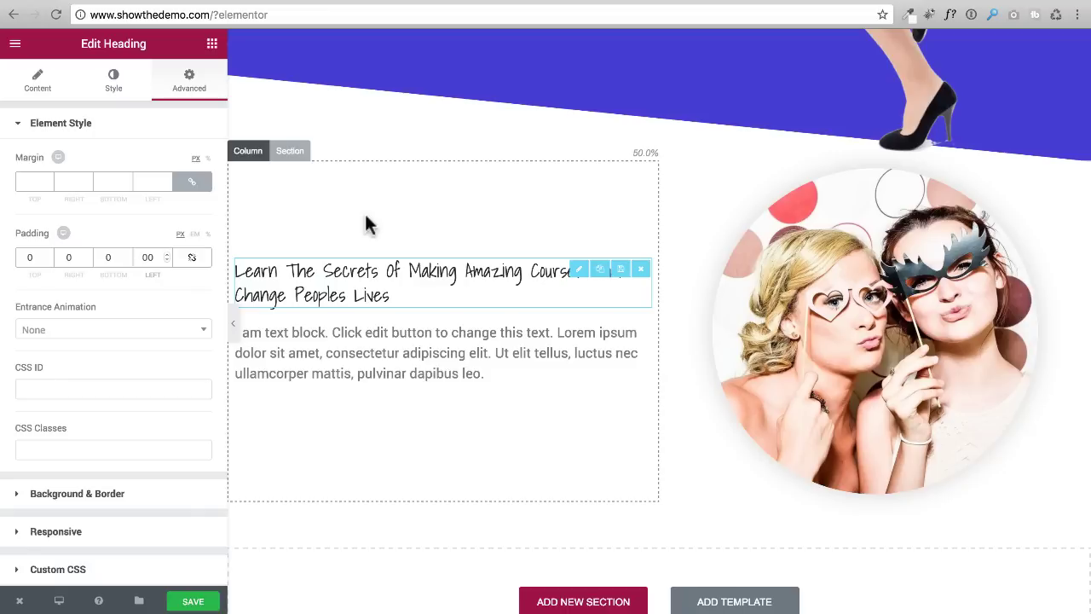
{"action": "left_click", "coordinate": [288, 151]}
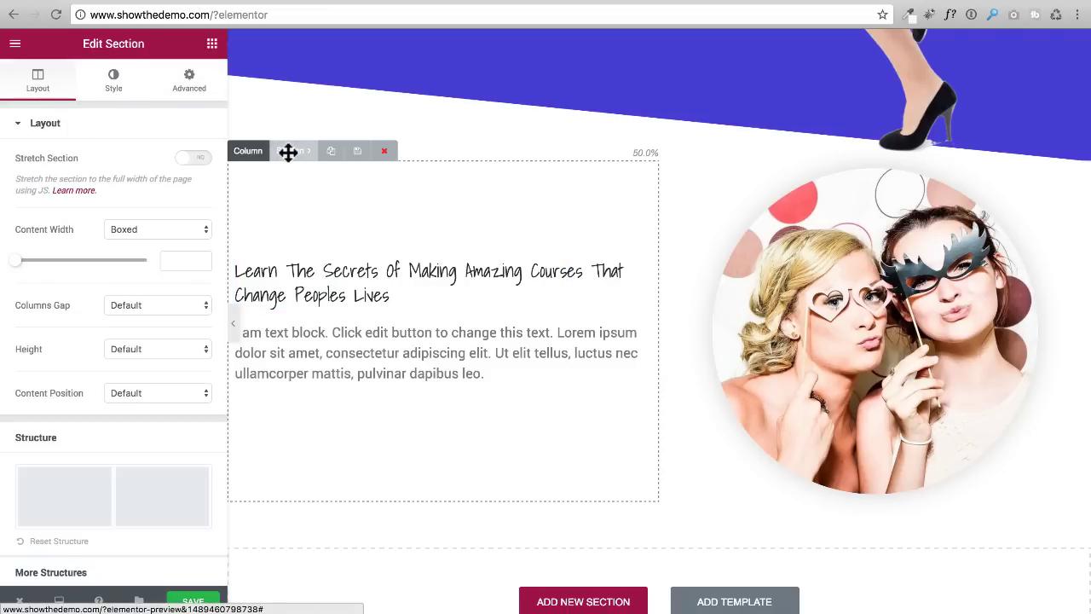
{"action": "left_click", "coordinate": [175, 82]}
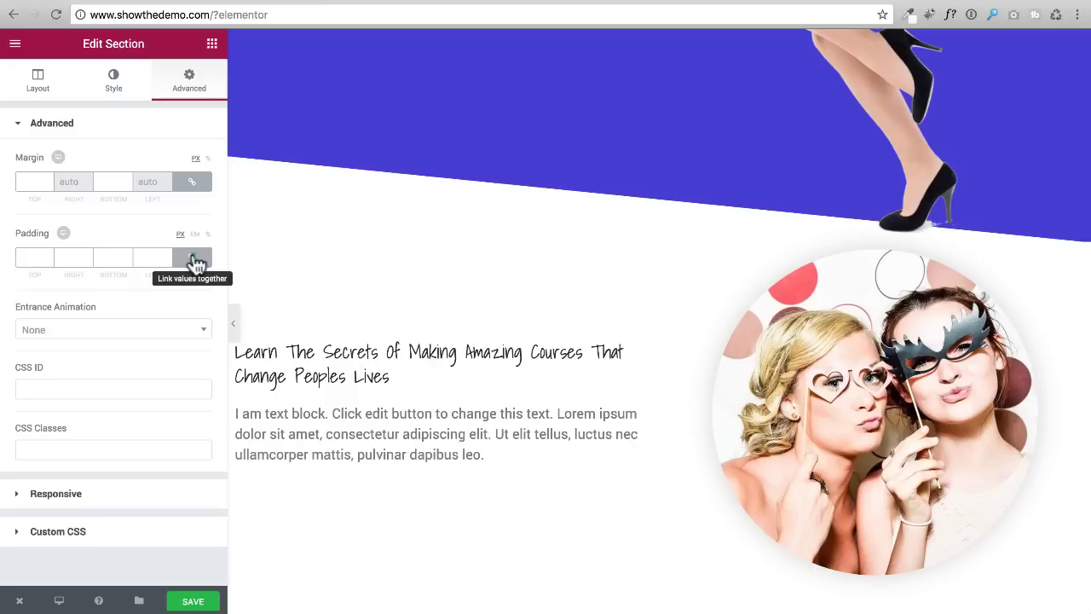
{"action": "left_click", "coordinate": [193, 260]}
{"action": "left_click", "coordinate": [25, 258]}
{"action": "type", "text": "80"}
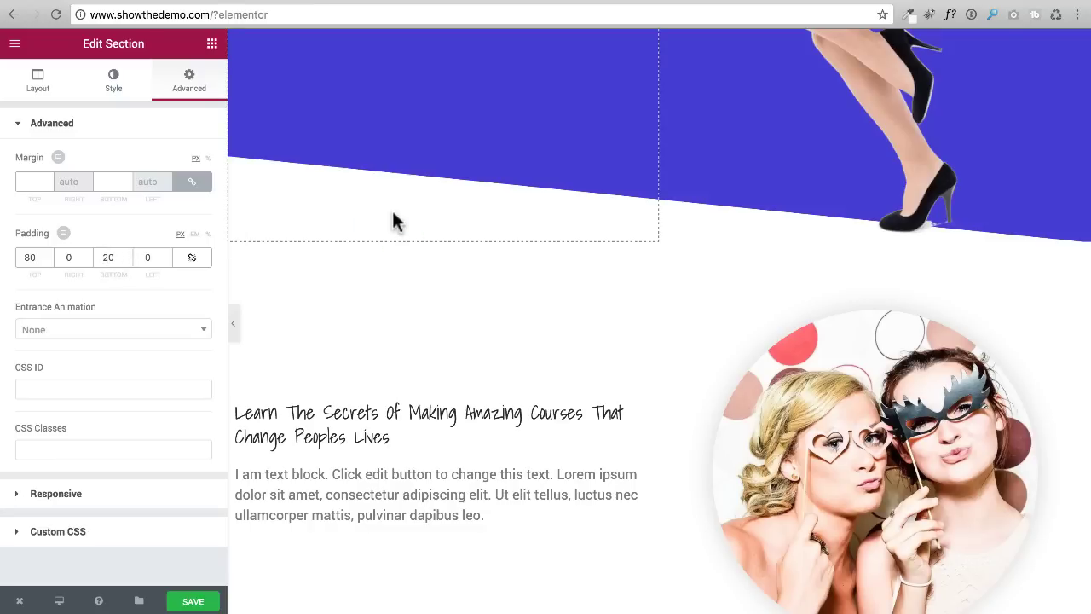
{"action": "scroll", "coordinate": [400, 226], "scroll_direction": "down", "scroll_amount": 2}
{"action": "left_click", "coordinate": [234, 323]}
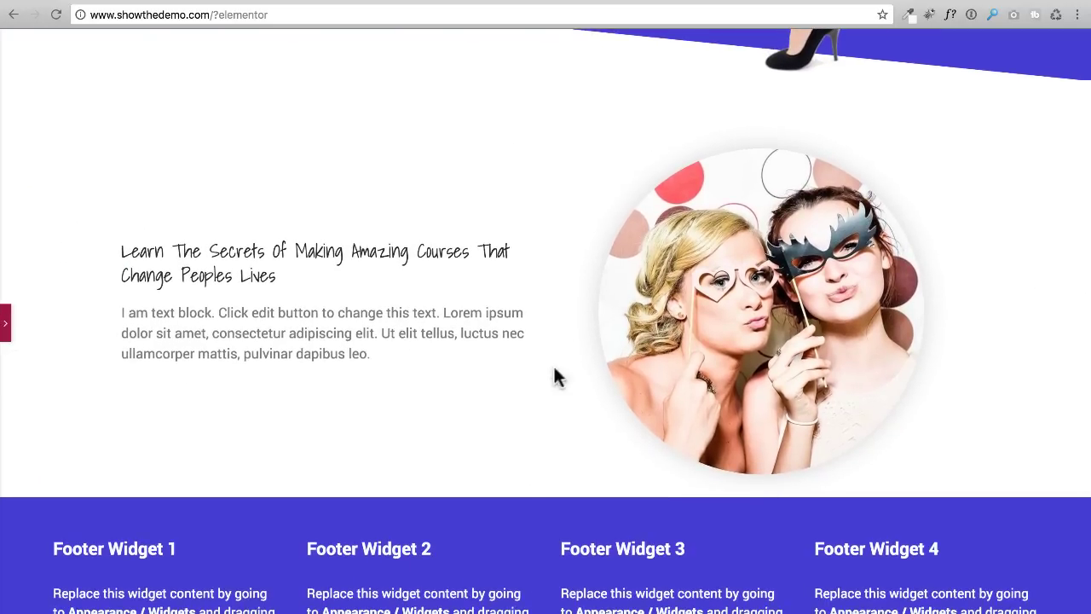
{"action": "left_click", "coordinate": [6, 325]}
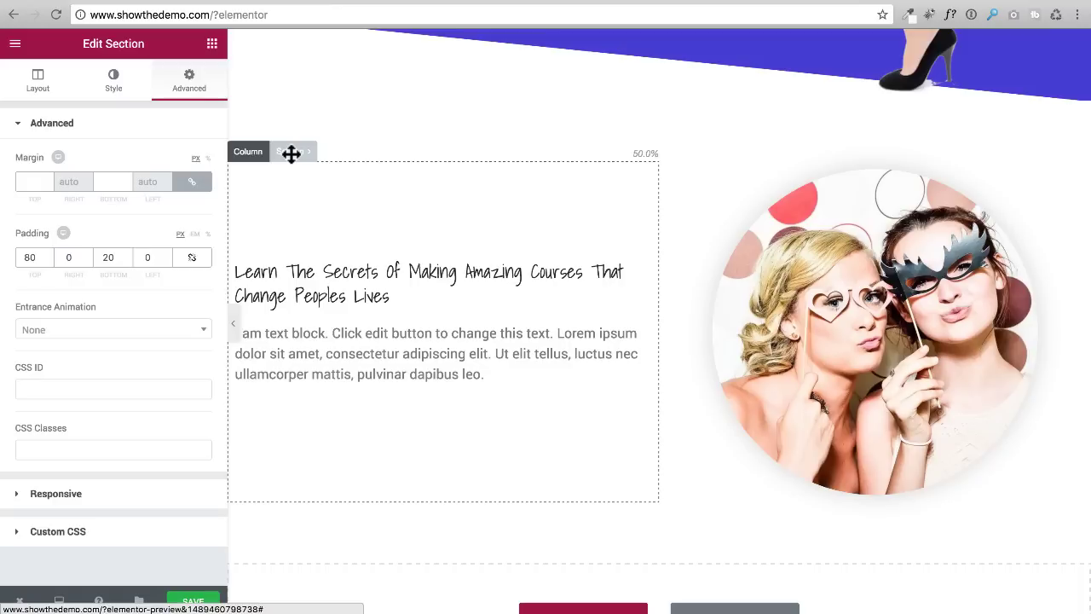
Step: Duplicate the image-and-text section and move the circular image into the left column above the heading in one of the copies
{"action": "left_click", "coordinate": [334, 153]}
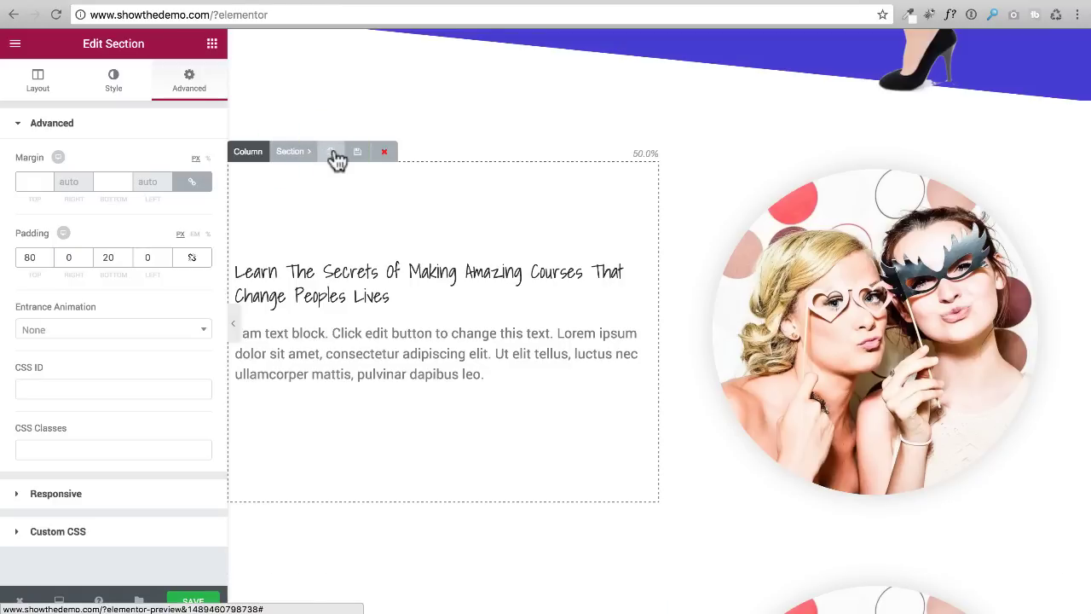
{"action": "scroll", "coordinate": [479, 230], "scroll_direction": "down", "scroll_amount": 4}
{"action": "scroll", "coordinate": [484, 228], "scroll_direction": "down", "scroll_amount": 5}
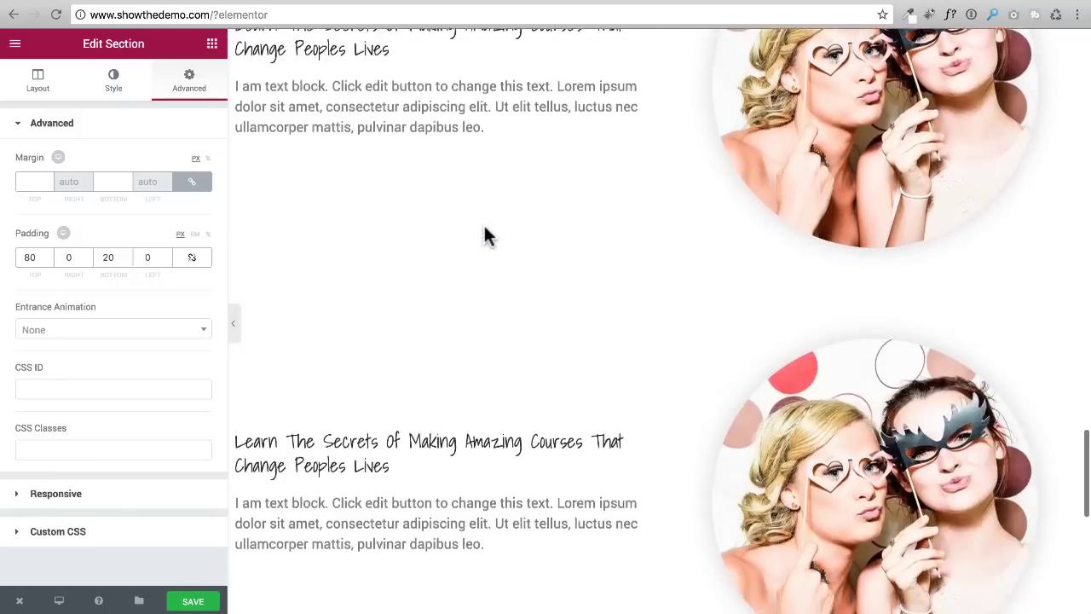
{"action": "scroll", "coordinate": [768, 201], "scroll_direction": "up", "scroll_amount": 1}
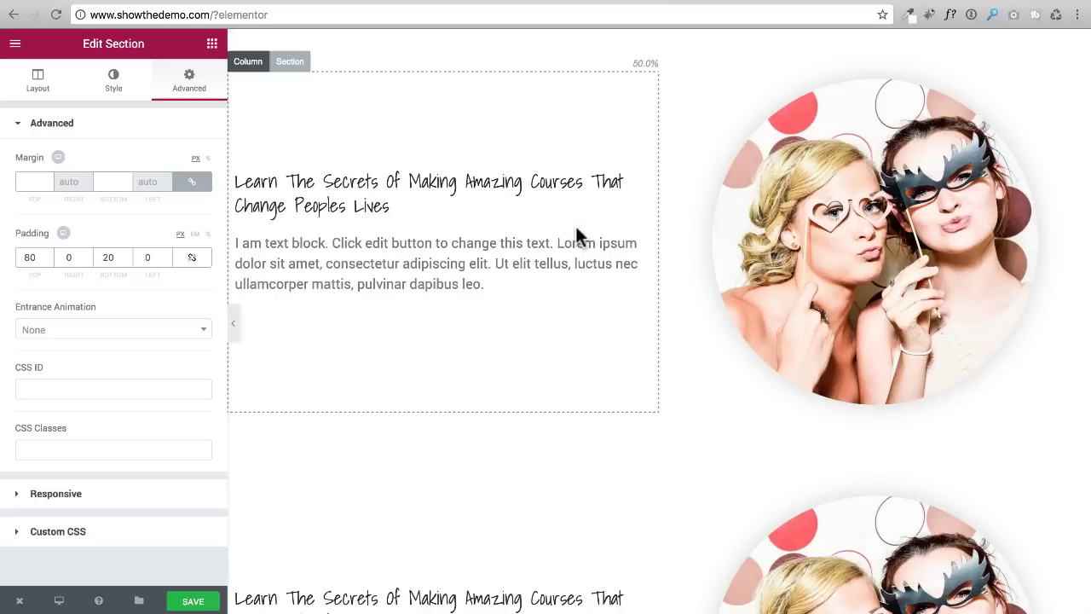
{"action": "left_click_drag", "start_coordinate": [842, 220], "coordinate": [432, 94]}
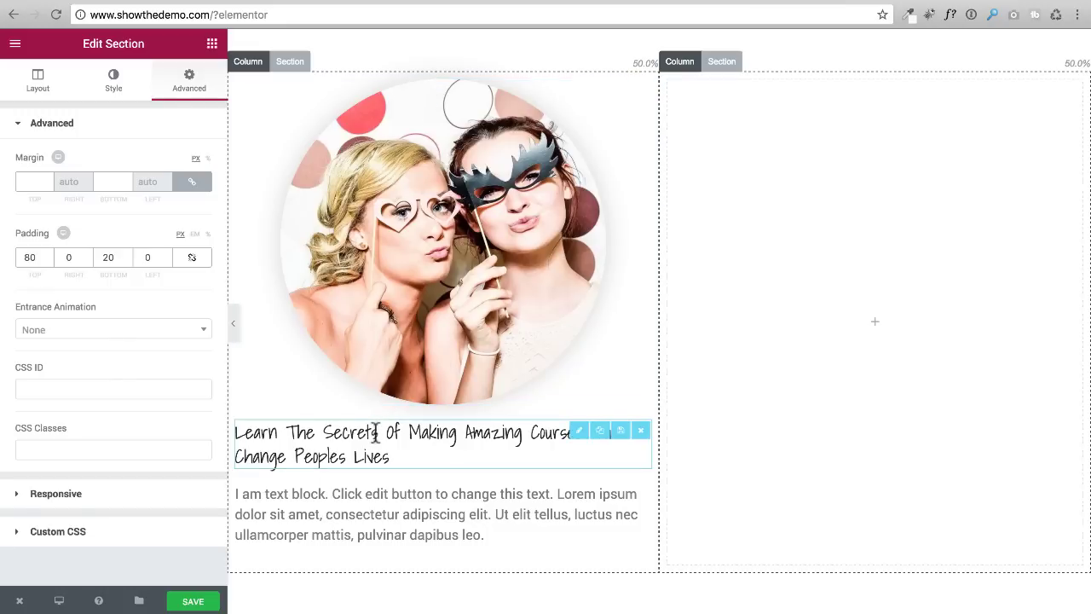
Step: Move the heading and text block into the empty right column beside the circular image, with the heading above the text
{"action": "left_click_drag", "start_coordinate": [445, 429], "coordinate": [818, 294]}
{"action": "left_click_drag", "start_coordinate": [421, 455], "coordinate": [840, 261]}
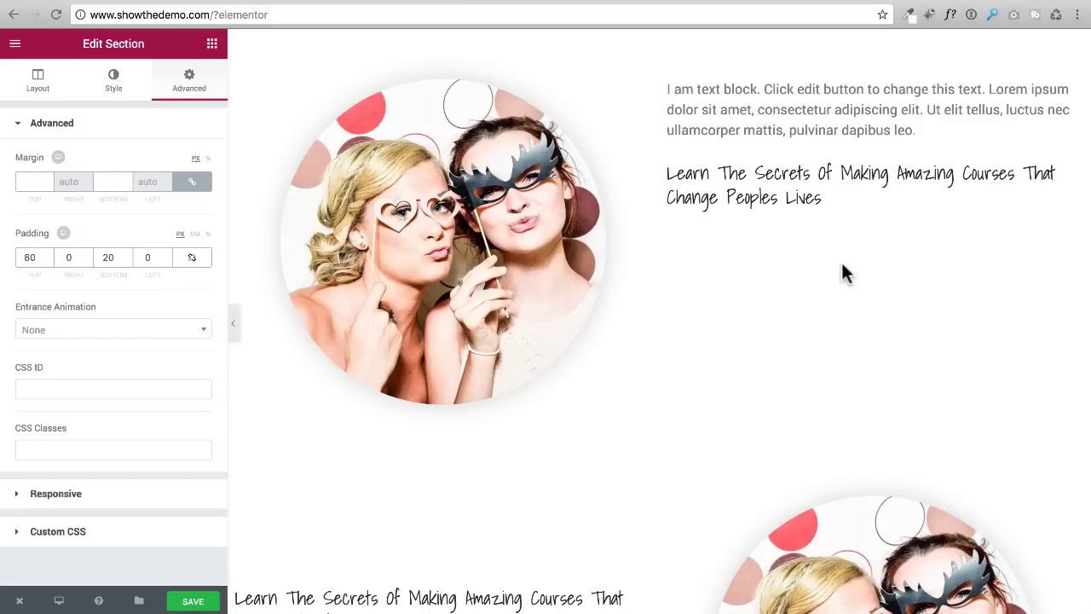
{"action": "left_click_drag", "start_coordinate": [784, 110], "coordinate": [750, 165]}
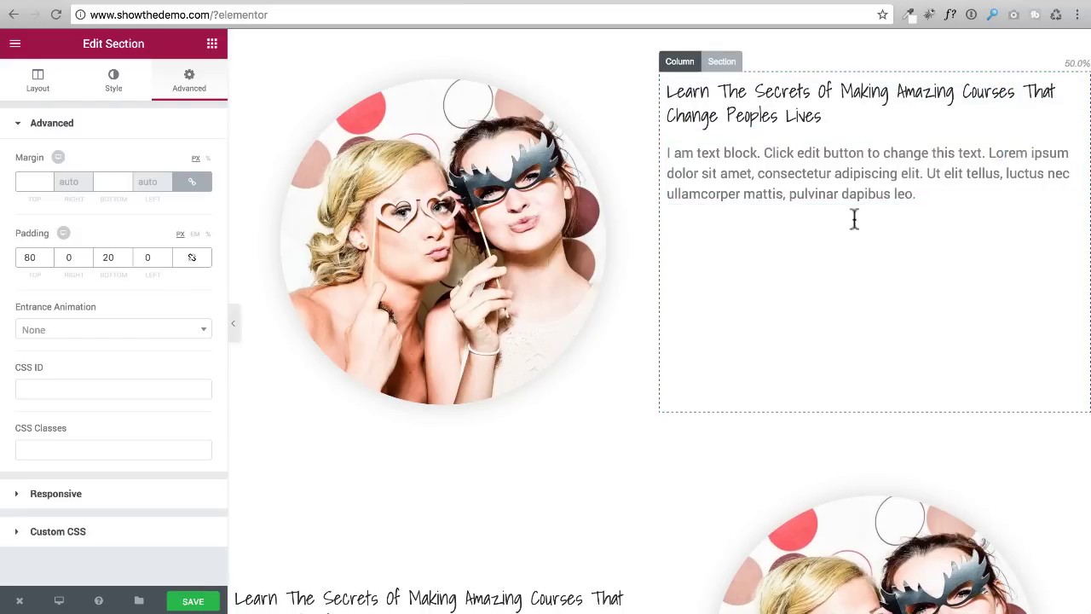
Step: Set the content position of the text column beside the left-hand circular image to Middle
{"action": "left_click", "coordinate": [681, 60]}
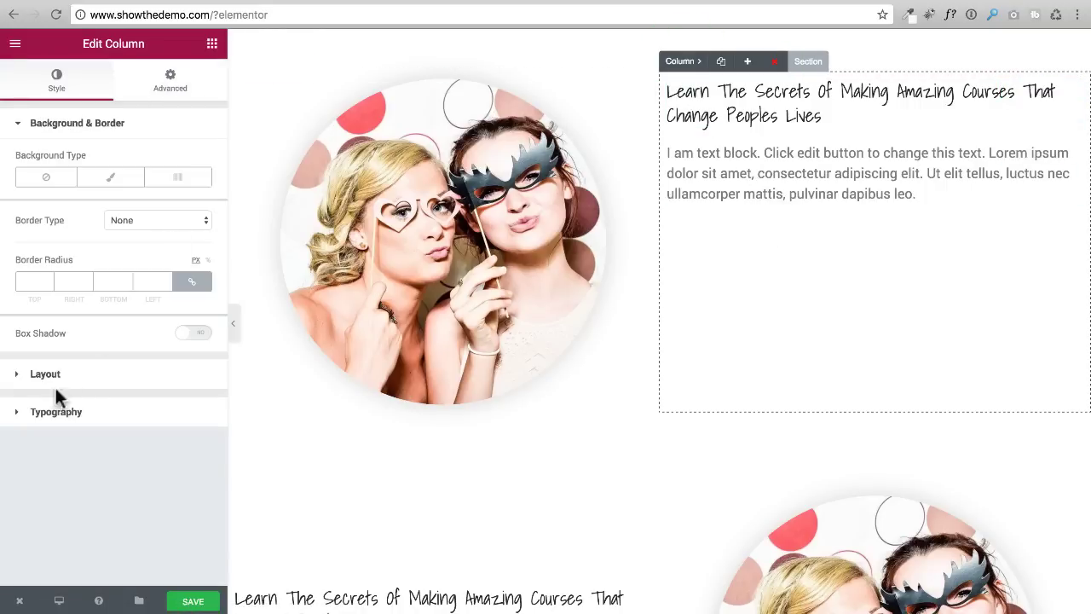
{"action": "left_click", "coordinate": [23, 377]}
{"action": "left_click", "coordinate": [169, 196]}
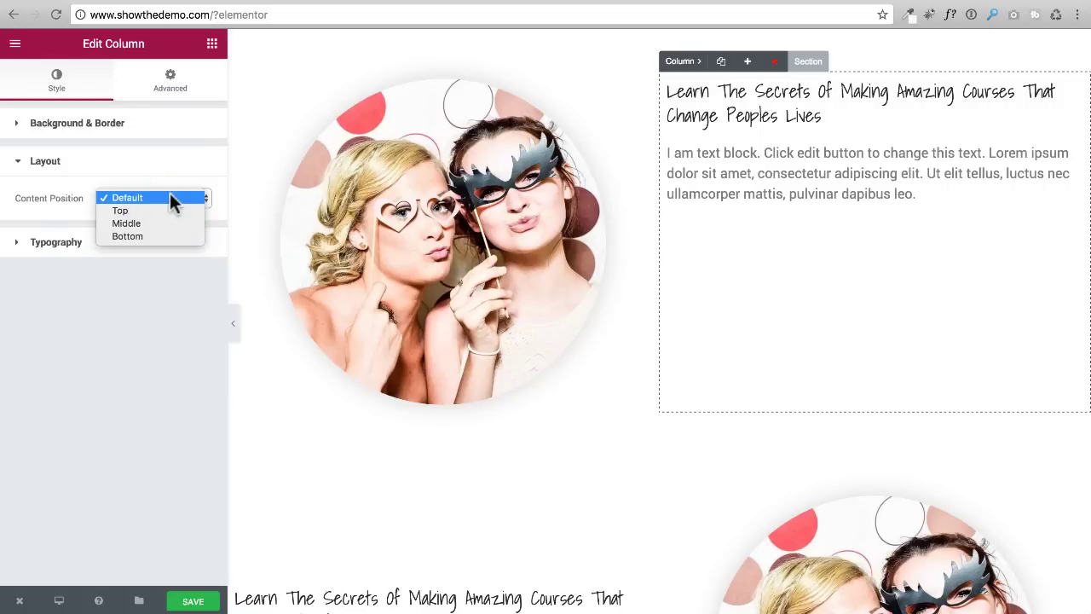
{"action": "left_click", "coordinate": [156, 223]}
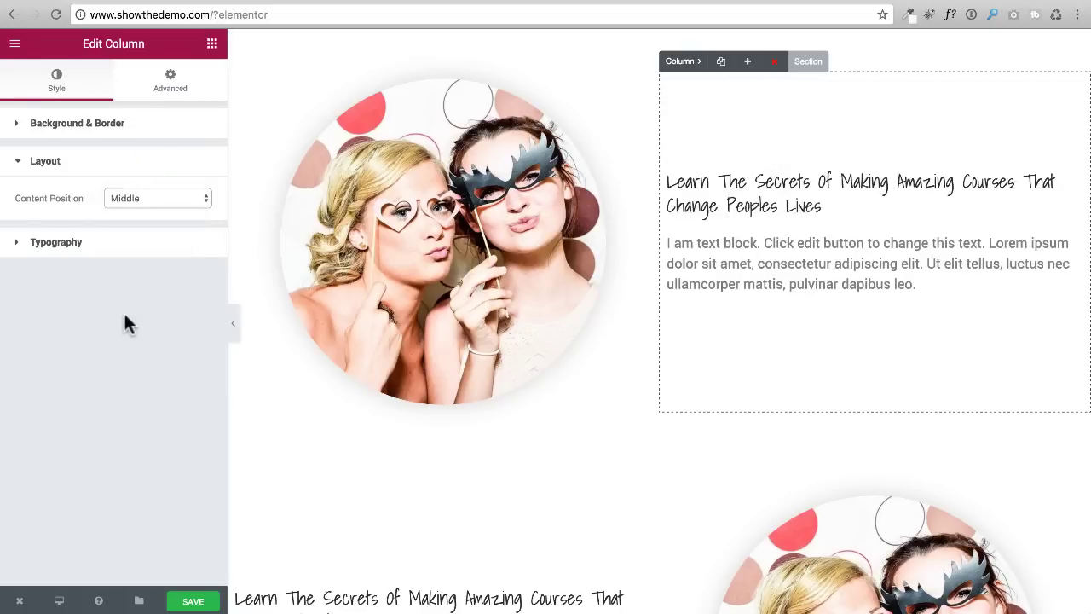
Step: Preview the alternating image-and-text sections at full width and compare their layout with the my-lms.dev reference page
{"action": "left_click", "coordinate": [235, 319]}
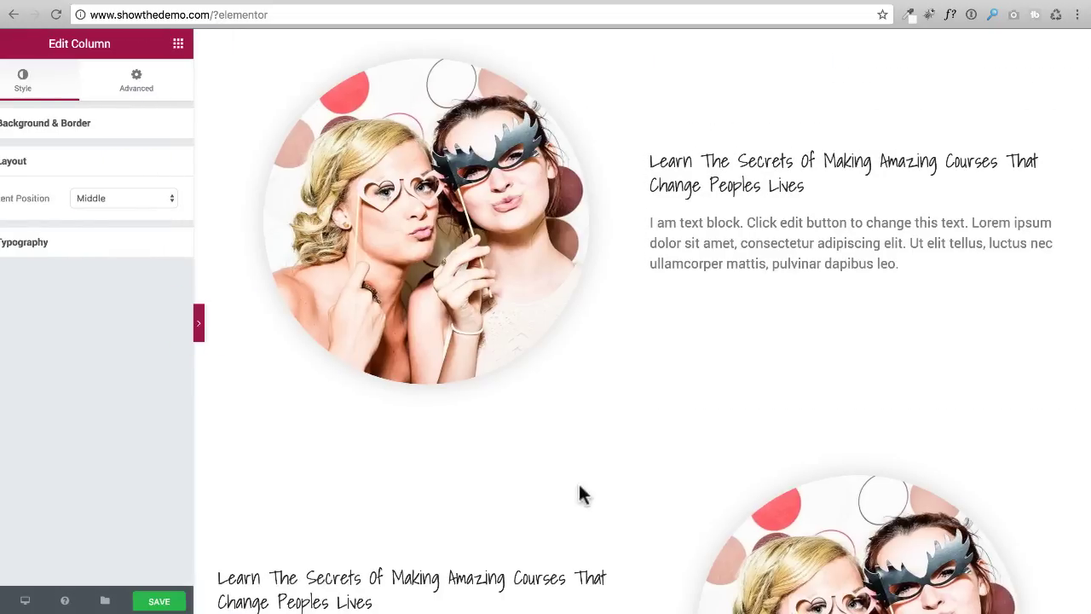
{"action": "scroll", "coordinate": [573, 481], "scroll_direction": "down", "scroll_amount": 10}
{"action": "scroll", "coordinate": [573, 487], "scroll_direction": "down", "scroll_amount": 6}
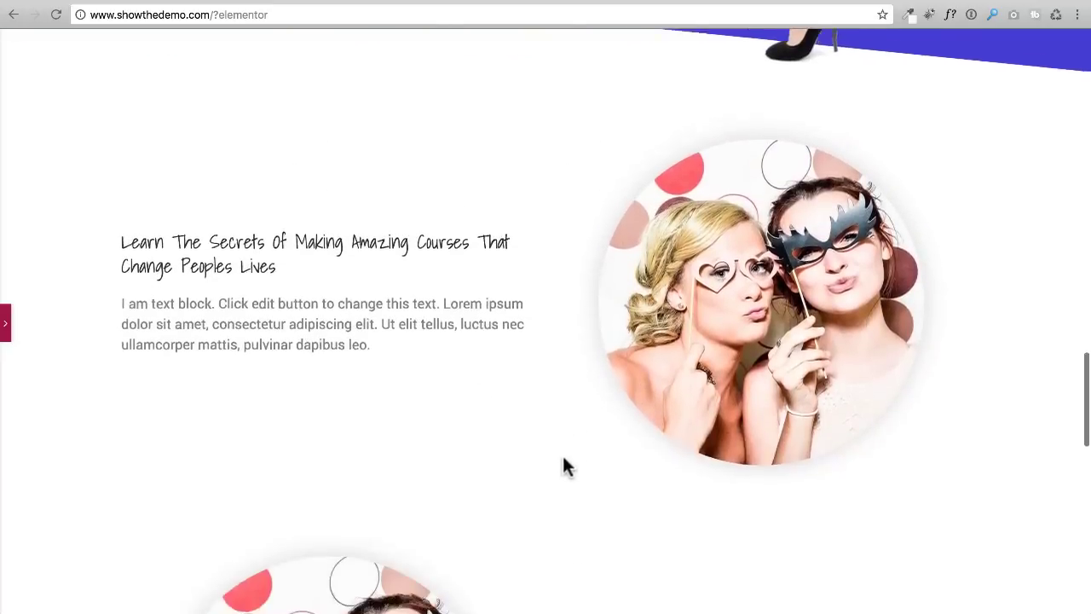
{"action": "scroll", "coordinate": [557, 361], "scroll_direction": "down", "scroll_amount": 5}
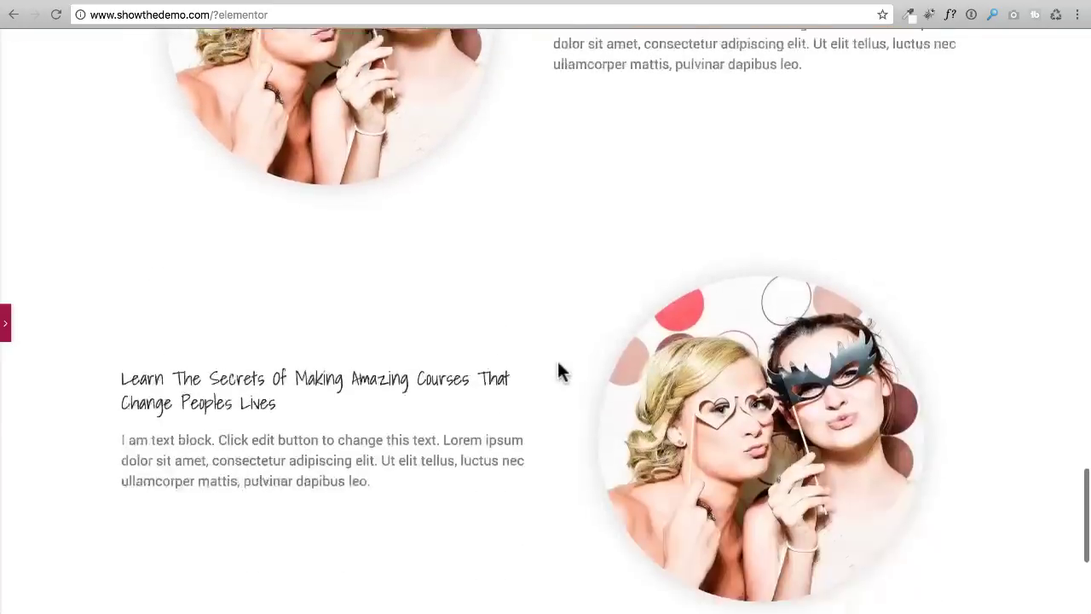
{"action": "scroll", "coordinate": [556, 358], "scroll_direction": "up", "scroll_amount": 1}
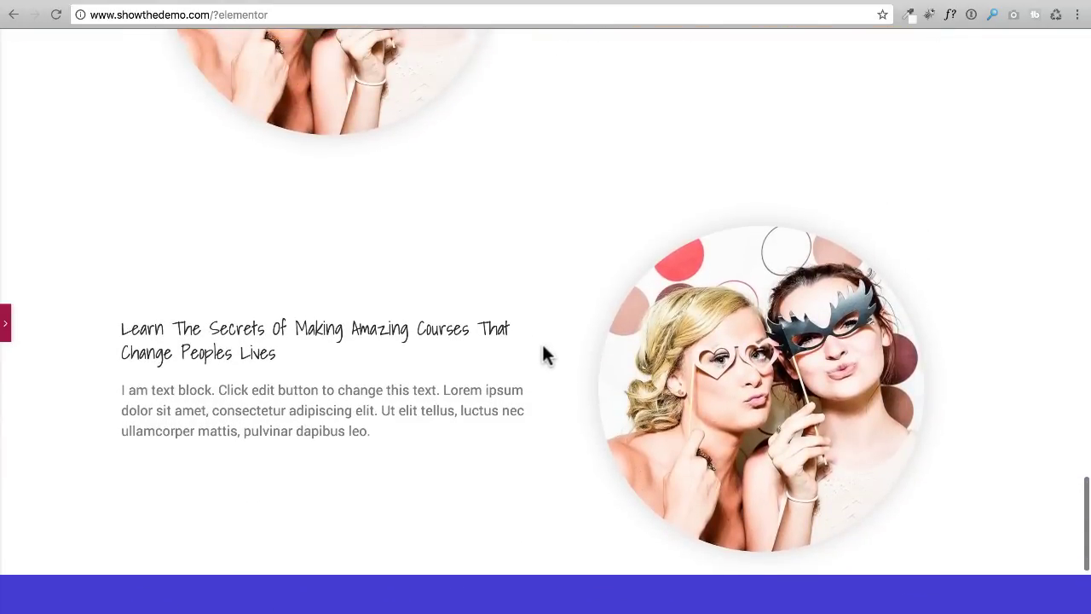
{"action": "left_click", "coordinate": [907, 14]}
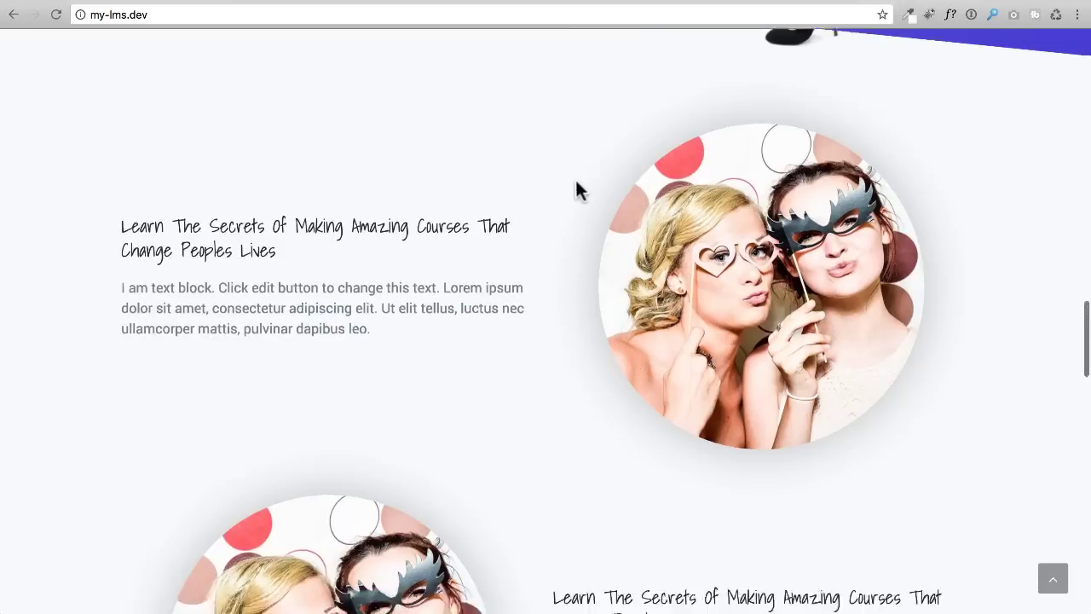
{"action": "scroll", "coordinate": [576, 189], "scroll_direction": "down", "scroll_amount": 10}
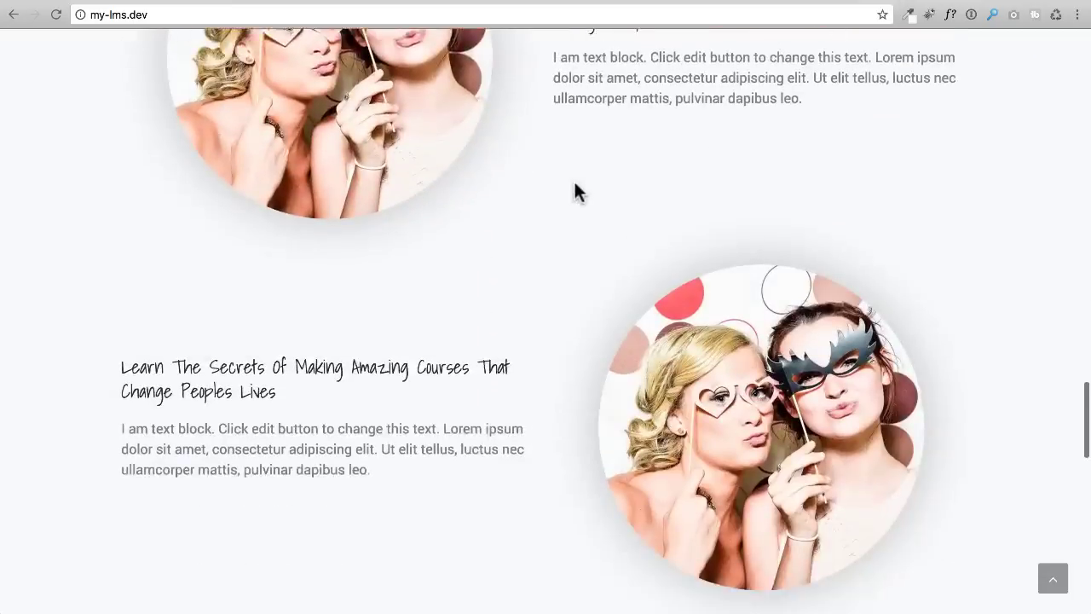
{"action": "scroll", "coordinate": [575, 179], "scroll_direction": "down", "scroll_amount": 1}
{"action": "scroll", "coordinate": [574, 179], "scroll_direction": "up", "scroll_amount": 1}
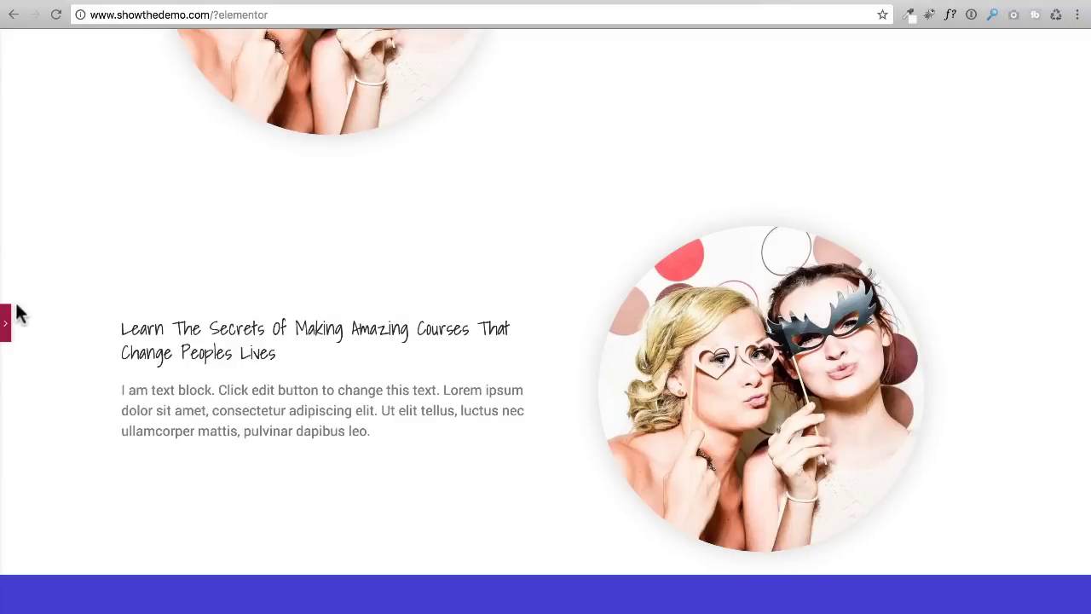
Step: Add a new section with three equal columns below the last image-and-text section
{"action": "left_click", "coordinate": [7, 323]}
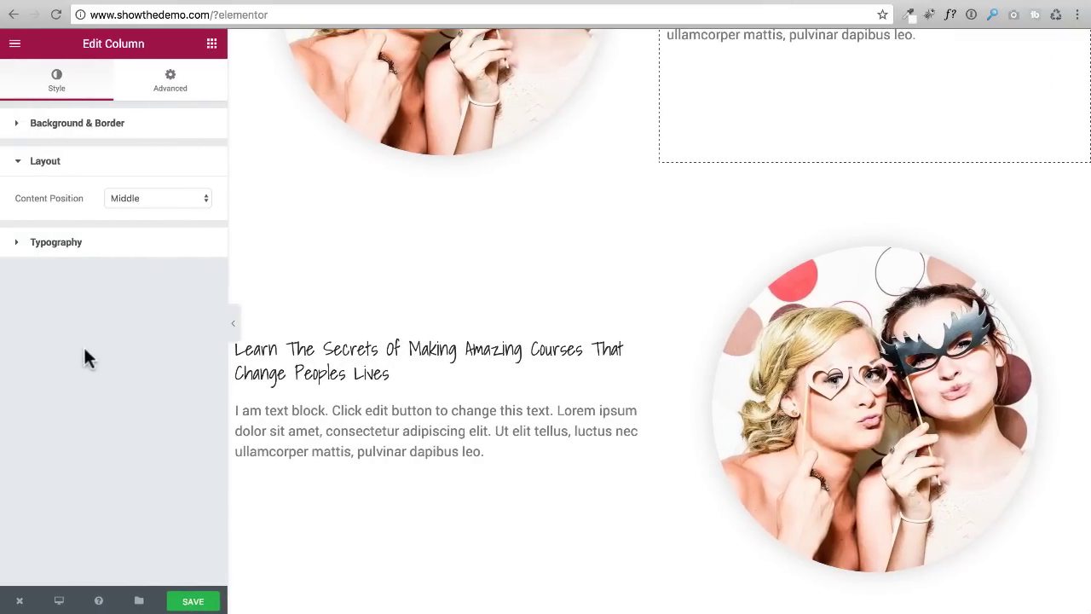
{"action": "scroll", "coordinate": [384, 332], "scroll_direction": "down", "scroll_amount": 5}
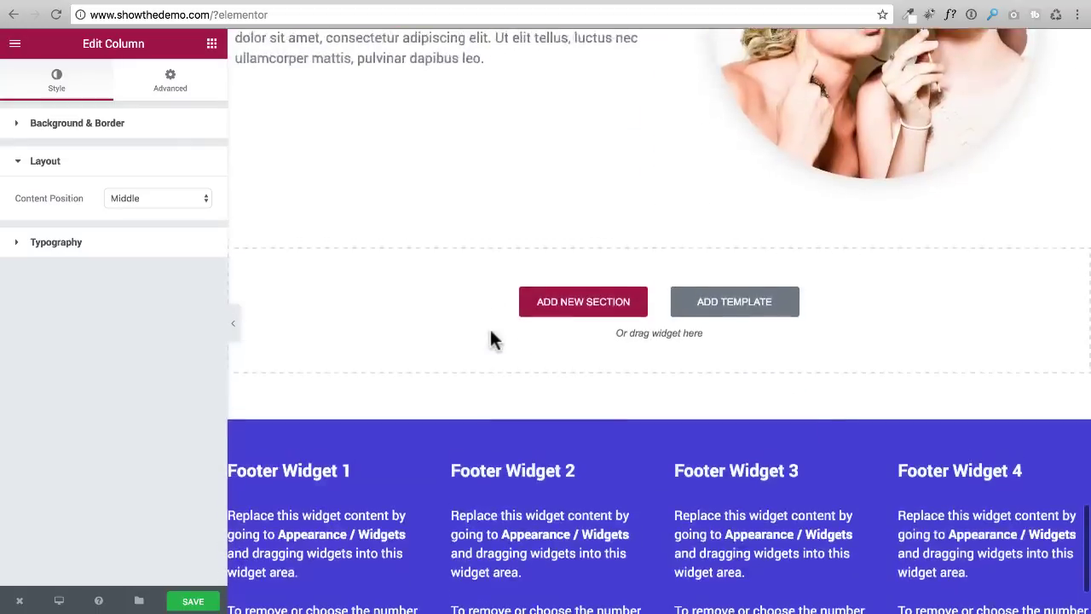
{"action": "left_click", "coordinate": [569, 249]}
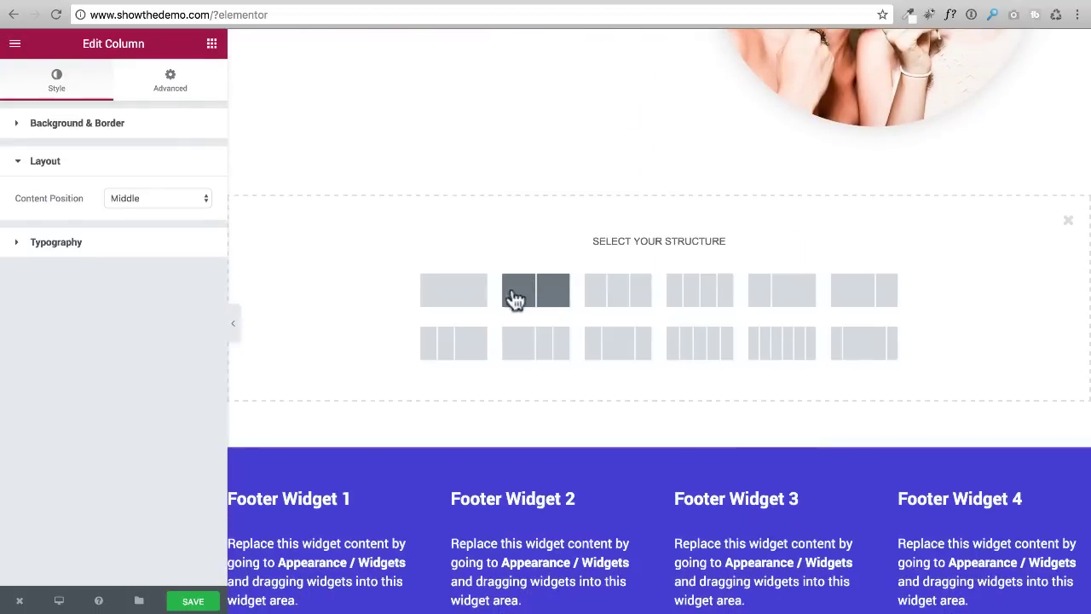
{"action": "left_click", "coordinate": [605, 294]}
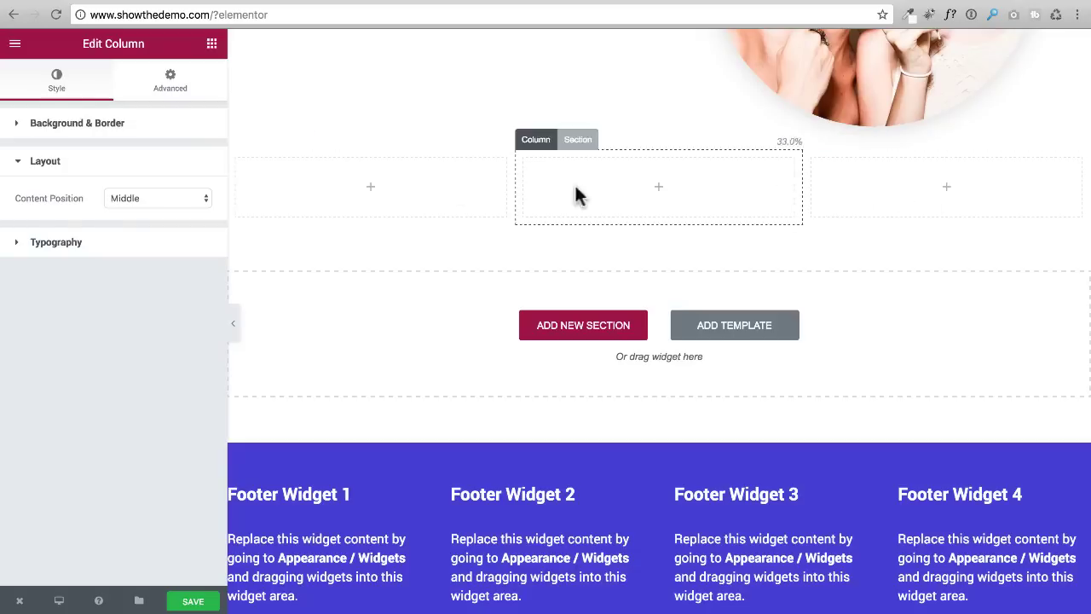
Step: Place a Price Table widget in the first column of the new three-column section
{"action": "left_click", "coordinate": [212, 45]}
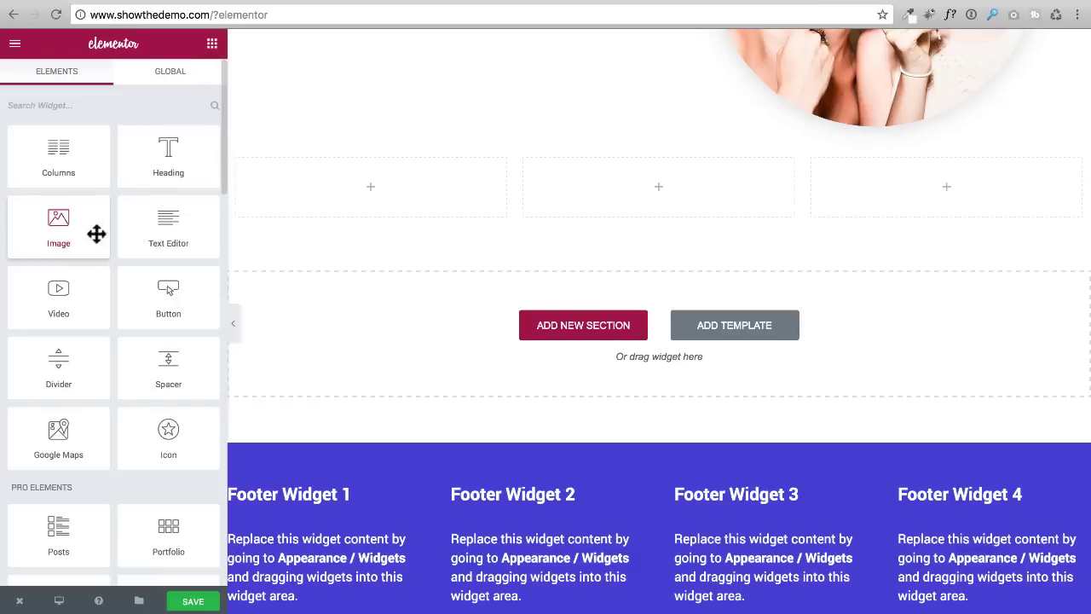
{"action": "scroll", "coordinate": [113, 260], "scroll_direction": "down", "scroll_amount": 4}
{"action": "scroll", "coordinate": [114, 246], "scroll_direction": "down", "scroll_amount": 4}
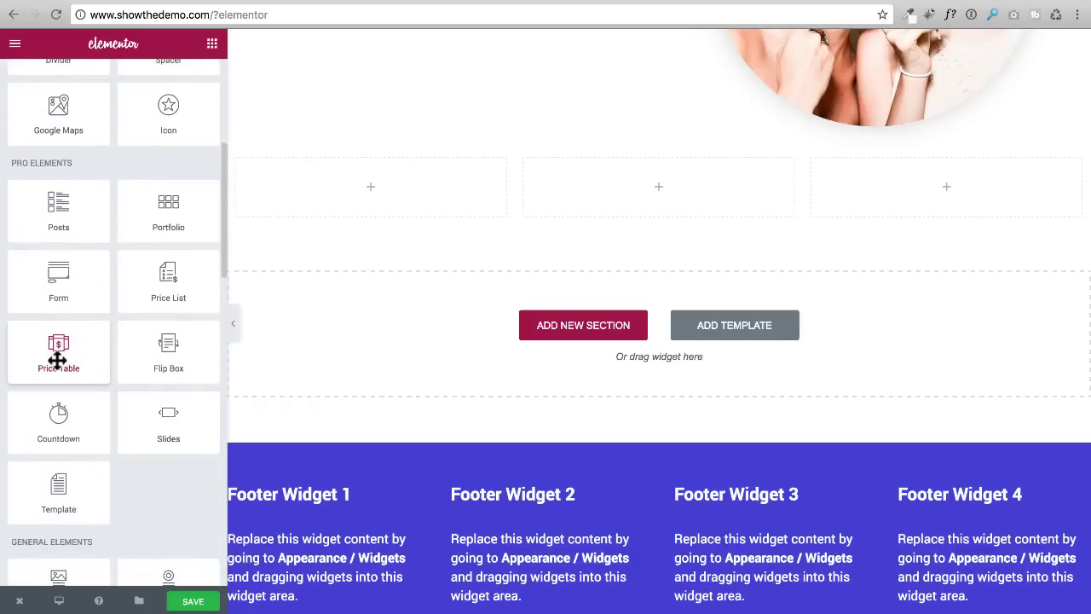
{"action": "left_click_drag", "start_coordinate": [58, 357], "coordinate": [390, 200]}
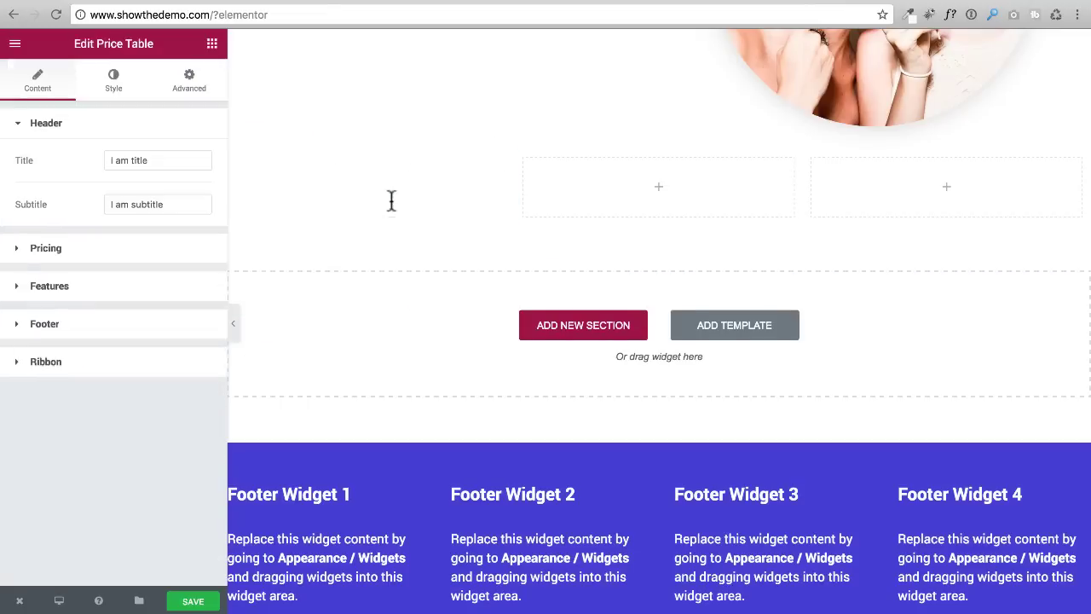
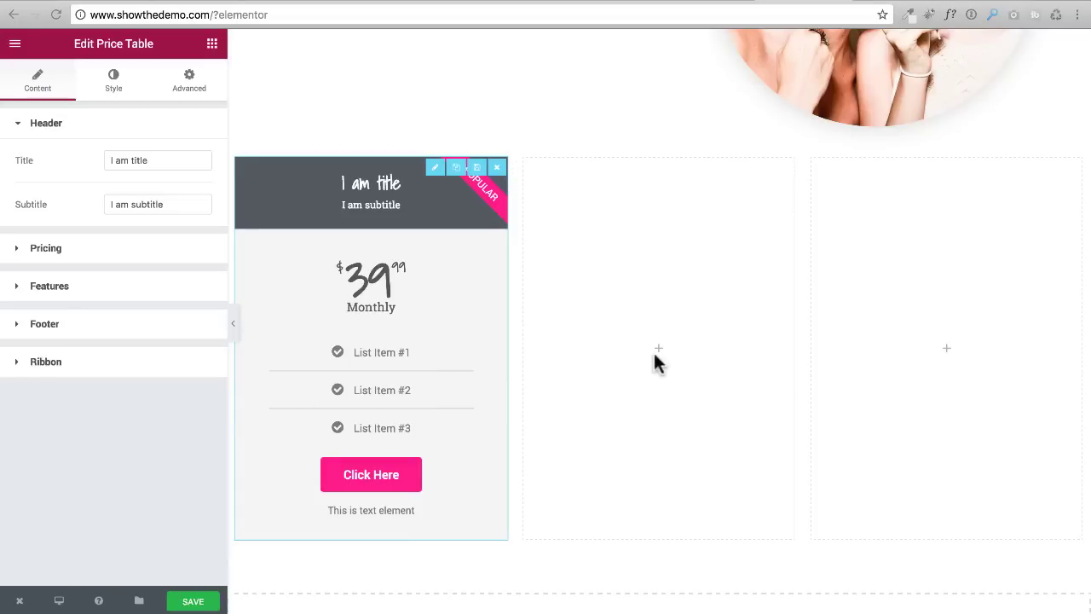
Step: Set the price table section's top and bottom margins to 100 px
{"action": "scroll", "coordinate": [614, 362], "scroll_direction": "up", "scroll_amount": 2}
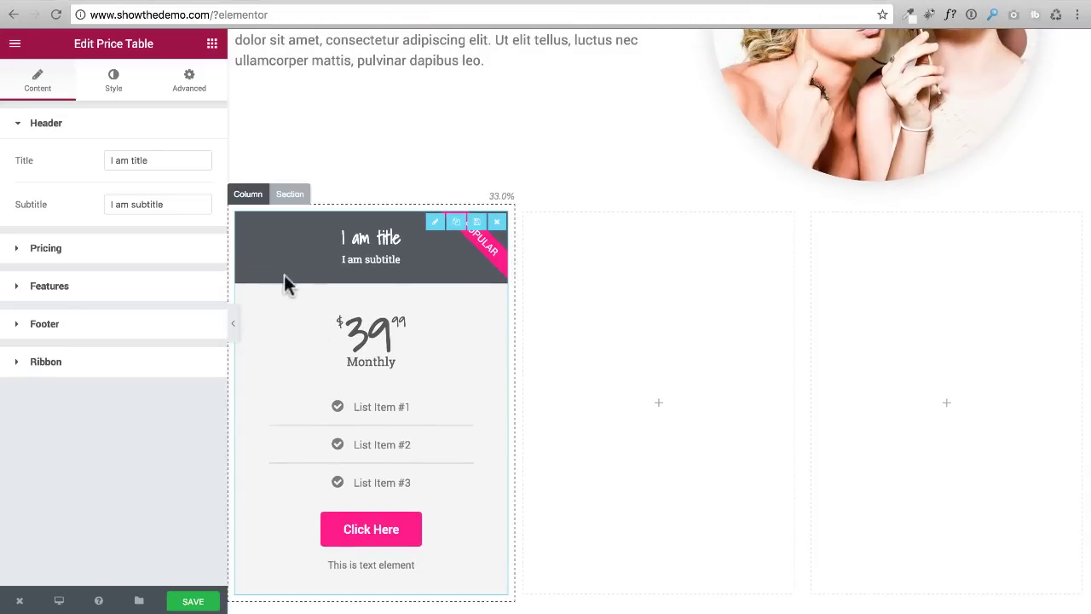
{"action": "left_click", "coordinate": [287, 195]}
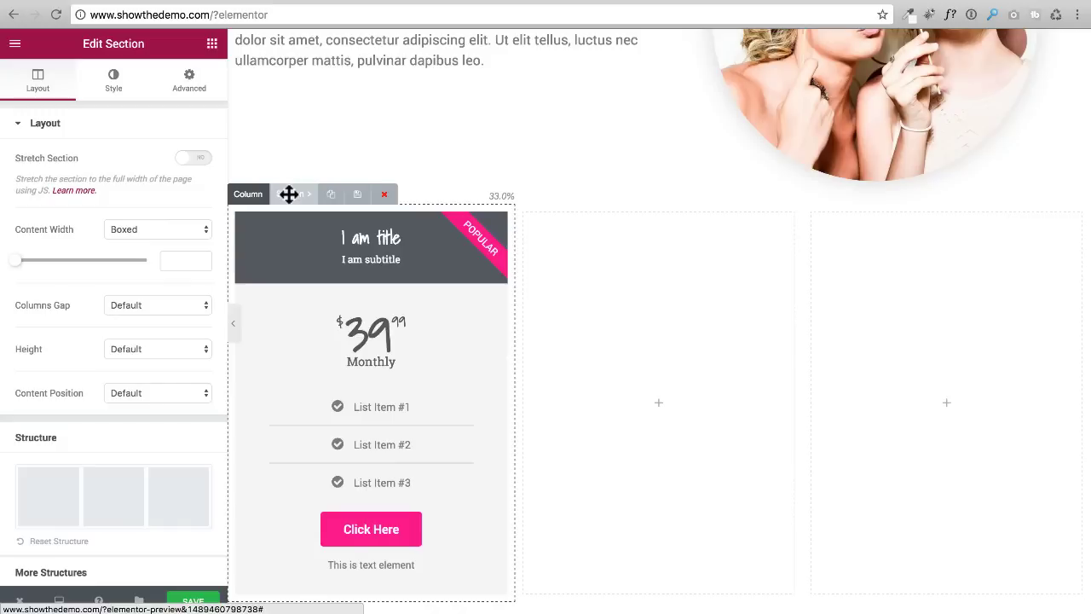
{"action": "left_click", "coordinate": [191, 82]}
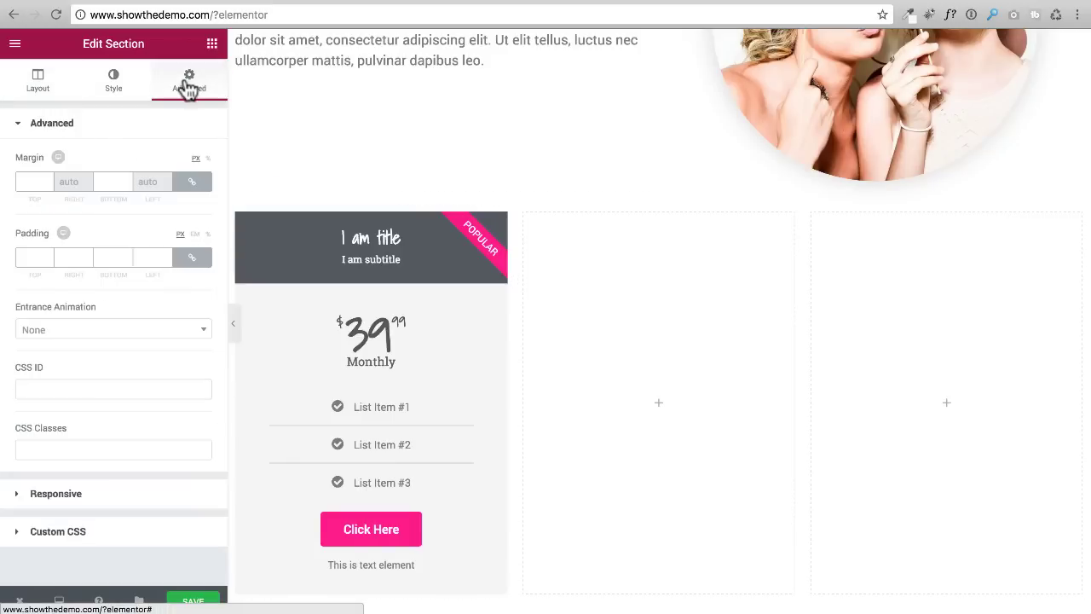
{"action": "left_click", "coordinate": [31, 181]}
{"action": "type", "text": "100"}
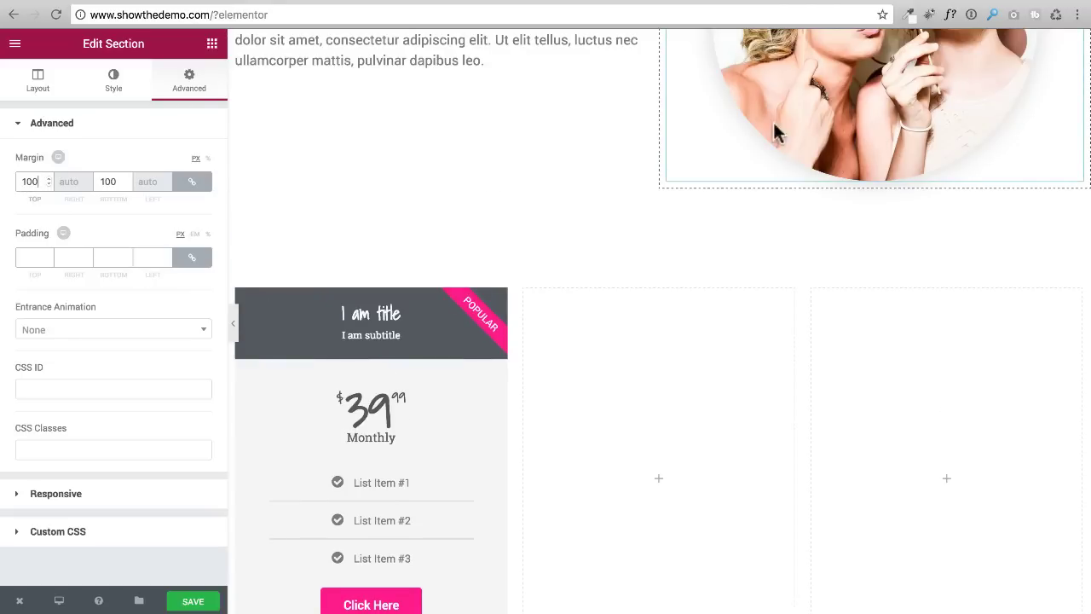
{"action": "scroll", "coordinate": [526, 178], "scroll_direction": "down", "scroll_amount": 2}
{"action": "scroll", "coordinate": [519, 171], "scroll_direction": "down", "scroll_amount": 1}
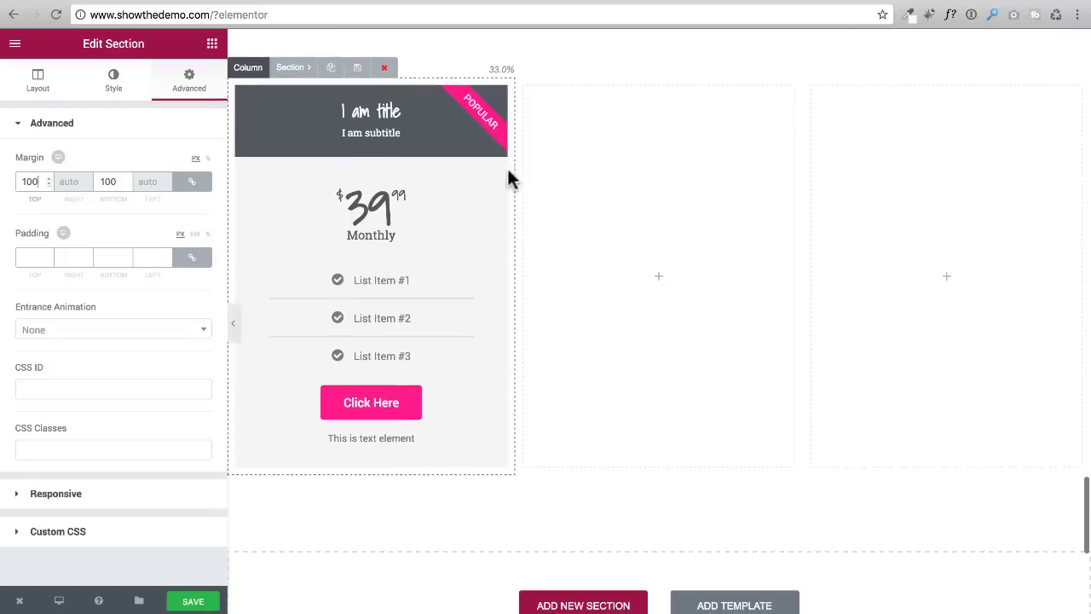
Step: Unlink the margins of the column holding the price table and set its right and left margins to 20 px
{"action": "left_click", "coordinate": [252, 68]}
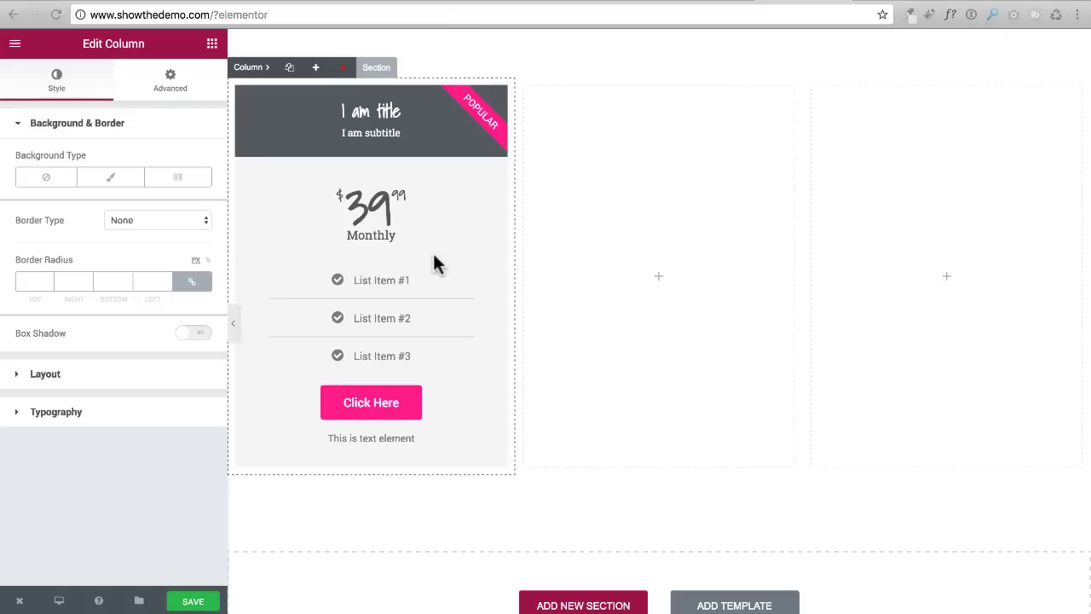
{"action": "left_click", "coordinate": [173, 85]}
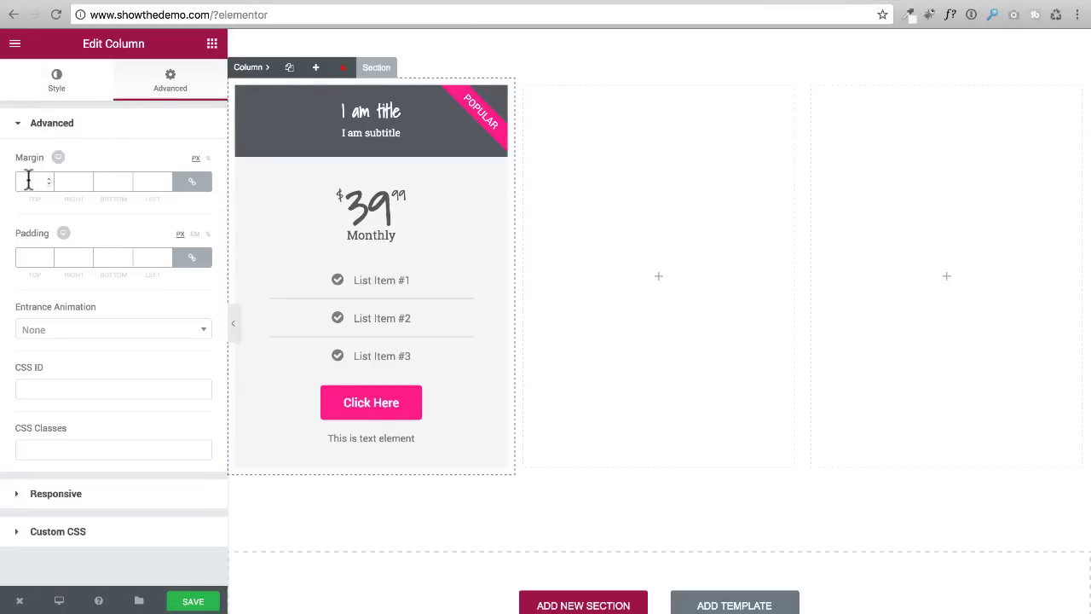
{"action": "left_click", "coordinate": [190, 181]}
{"action": "left_click", "coordinate": [47, 182]}
{"action": "type", "text": "20"}
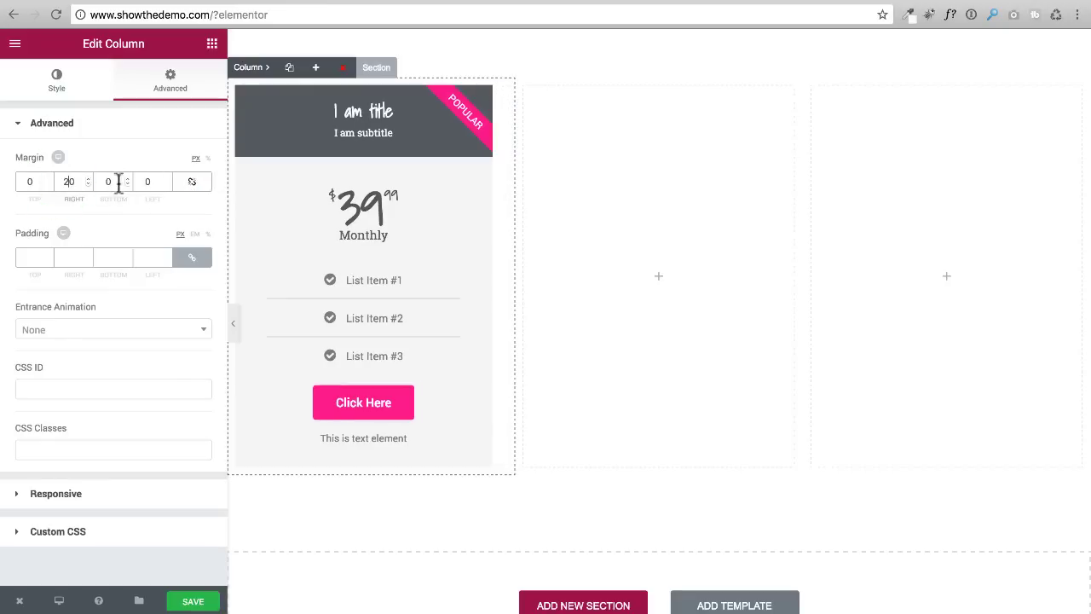
{"action": "left_click", "coordinate": [145, 182]}
{"action": "type", "text": "2"}
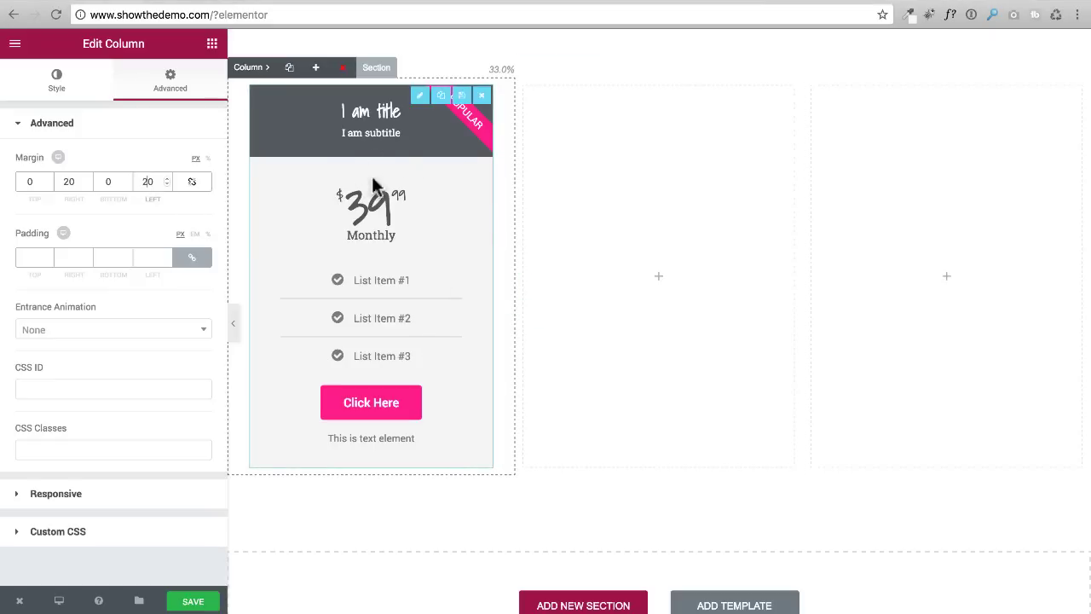
Step: Set the price table's header background color to #4843d2
{"action": "left_click", "coordinate": [319, 135]}
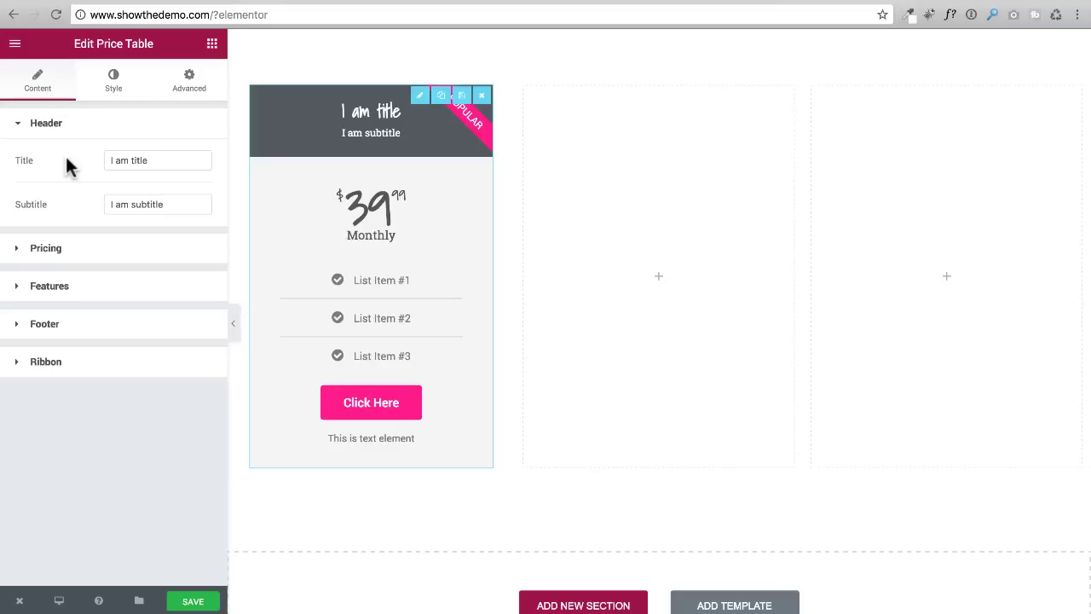
{"action": "left_click", "coordinate": [112, 85]}
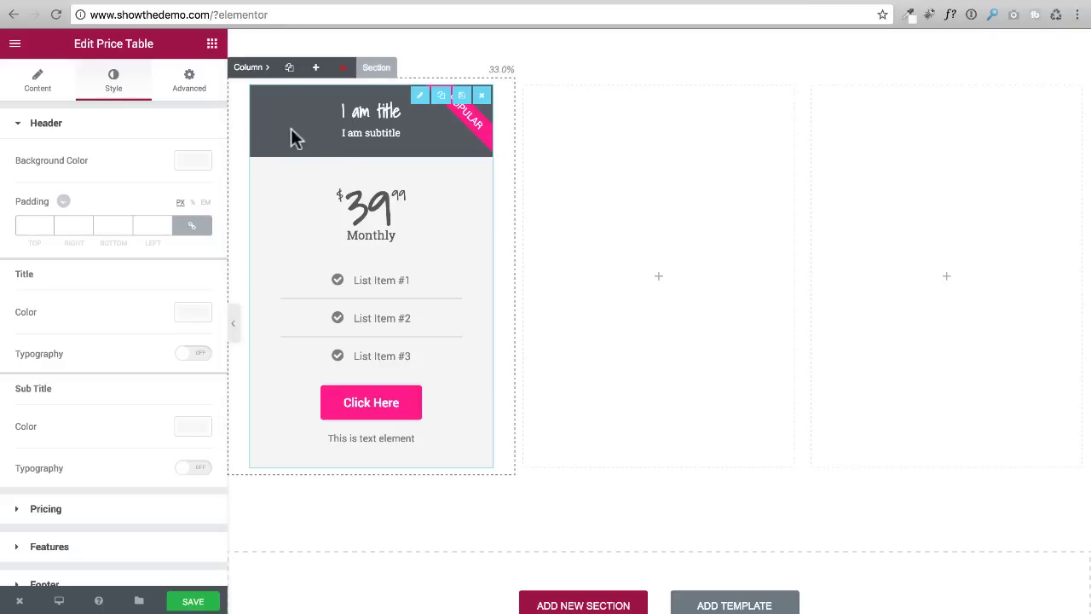
{"action": "left_click", "coordinate": [191, 160]}
{"action": "left_click", "coordinate": [83, 161]}
{"action": "type", "text": "#4843d2"}
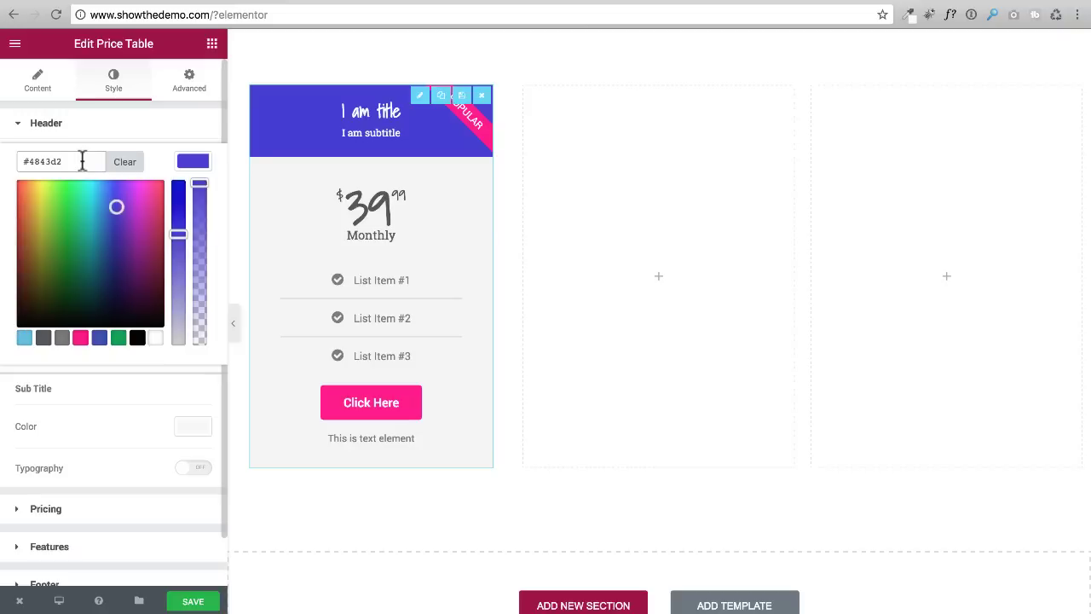
{"action": "left_click", "coordinate": [161, 128]}
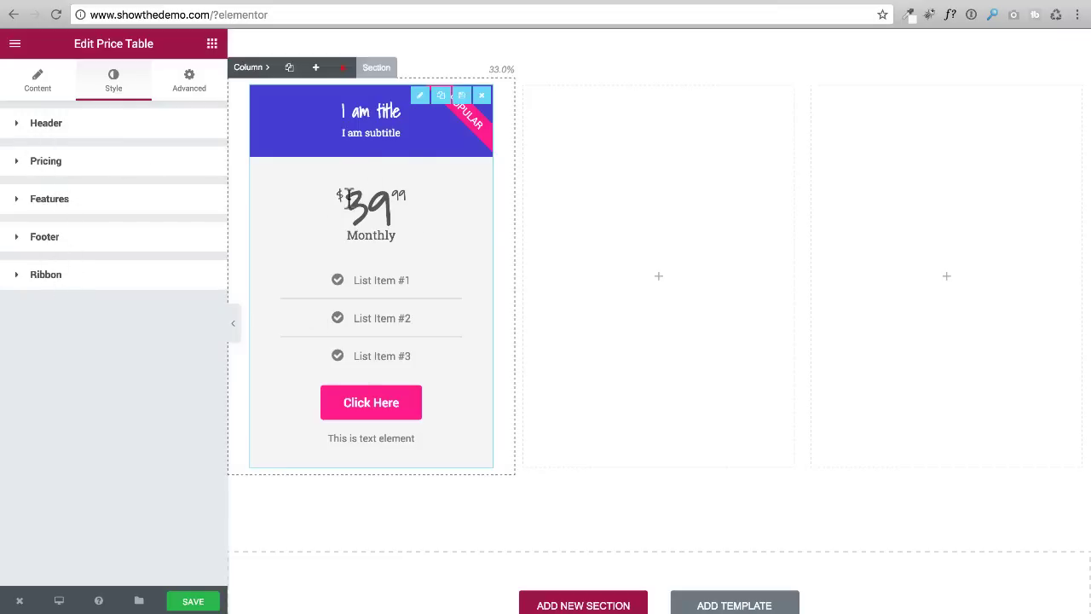
Step: Set the background color of the price table's pricing area to white
{"action": "left_click", "coordinate": [20, 167]}
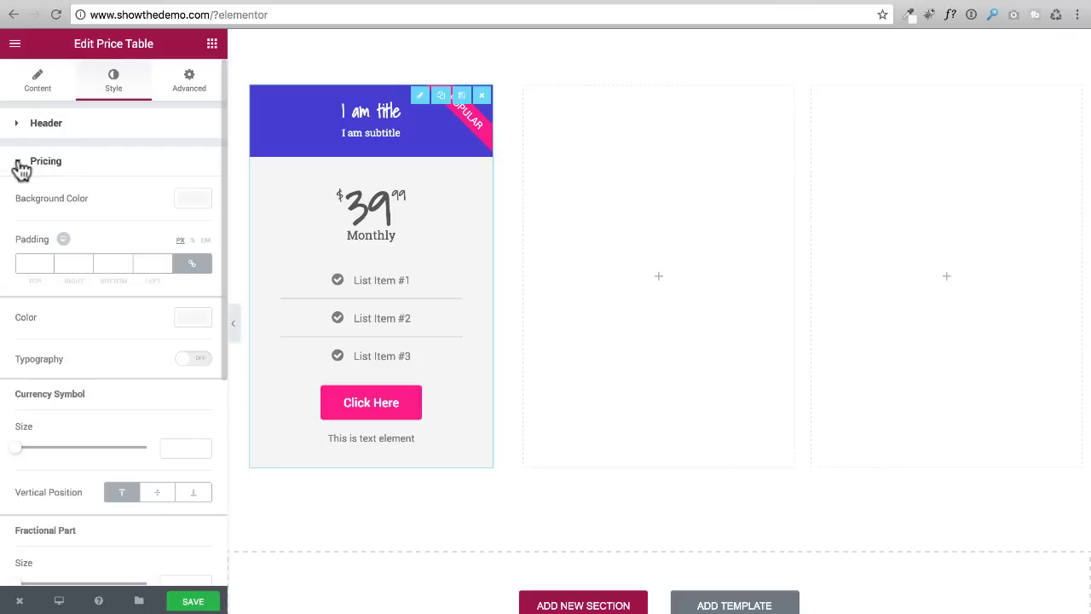
{"action": "left_click", "coordinate": [192, 201]}
{"action": "left_click", "coordinate": [155, 376]}
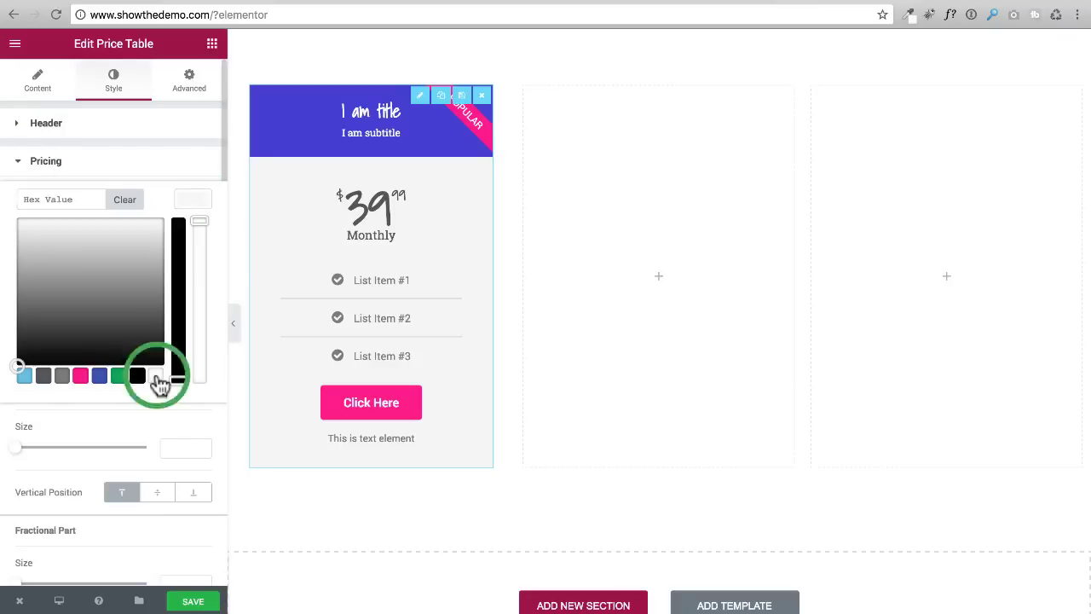
Step: Set the background color of the price table's features area to white (#ffffff)
{"action": "left_click", "coordinate": [187, 202]}
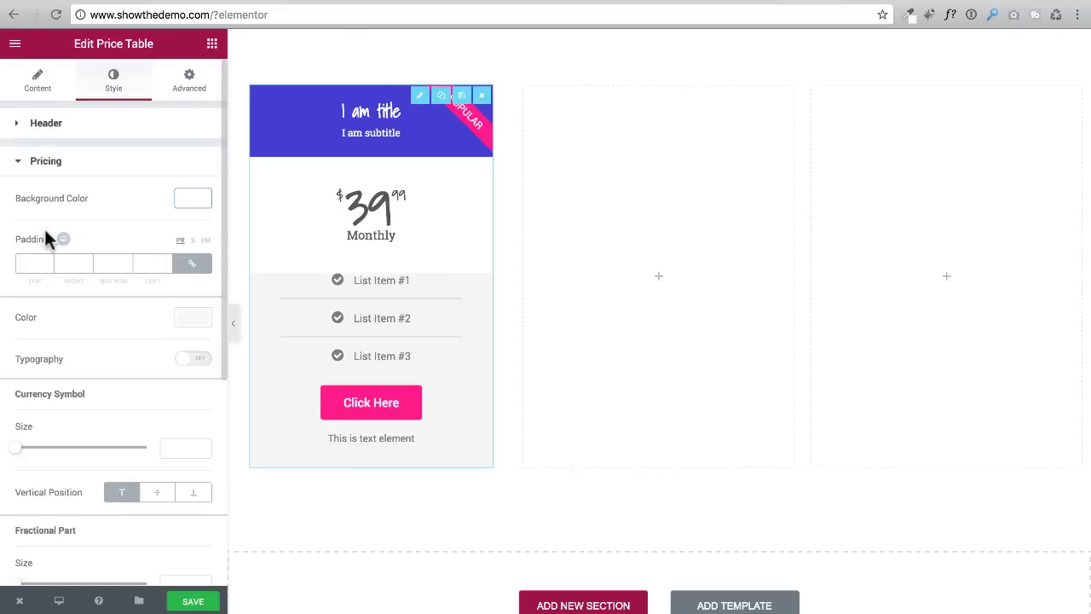
{"action": "left_click", "coordinate": [17, 163]}
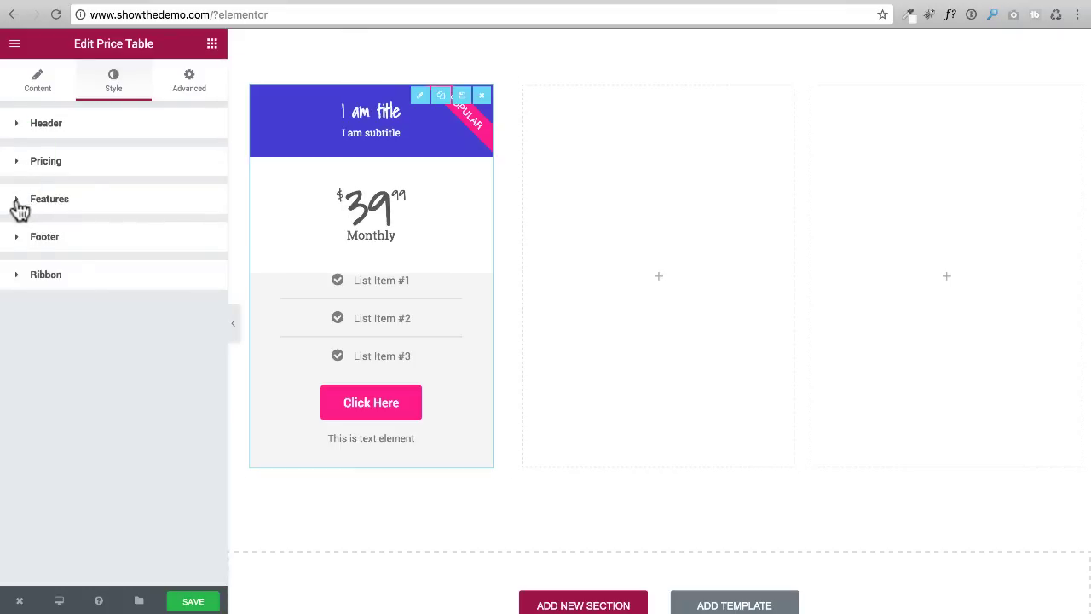
{"action": "left_click", "coordinate": [26, 199]}
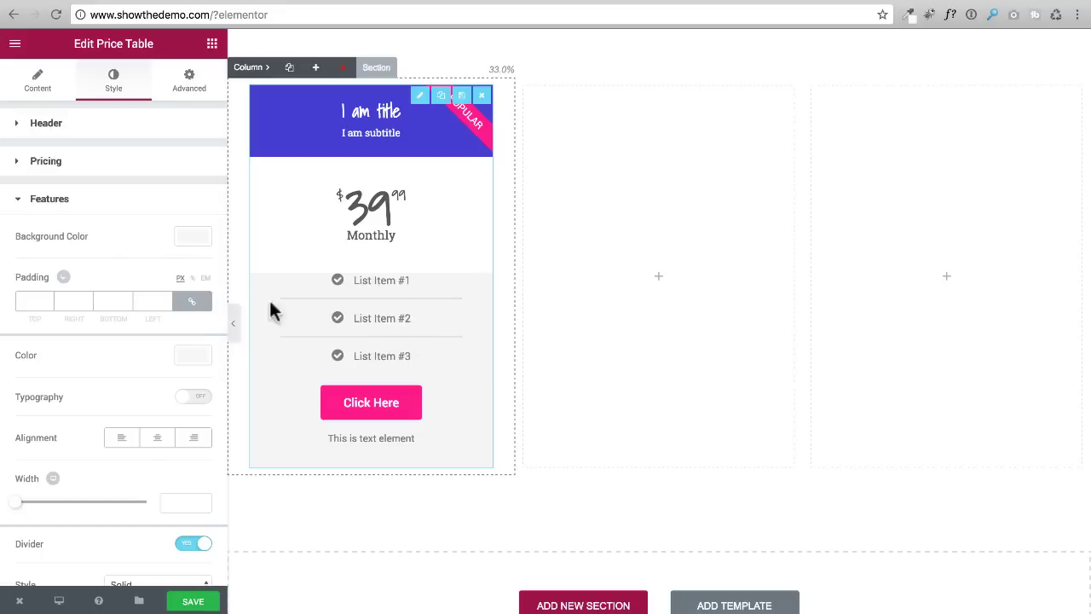
{"action": "left_click", "coordinate": [192, 237]}
{"action": "left_click", "coordinate": [157, 414]}
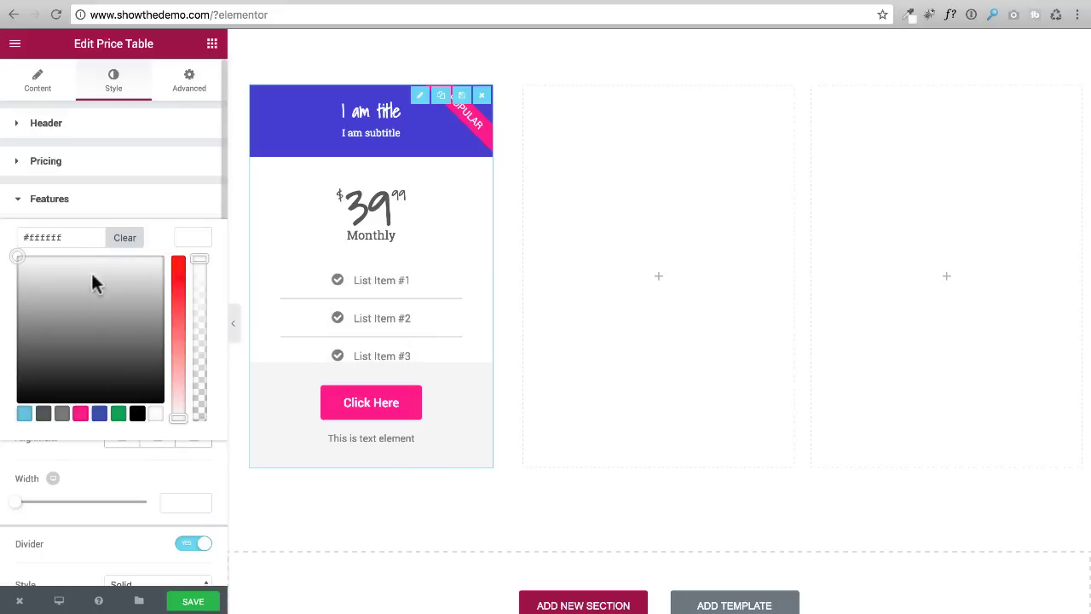
{"action": "left_click", "coordinate": [19, 205]}
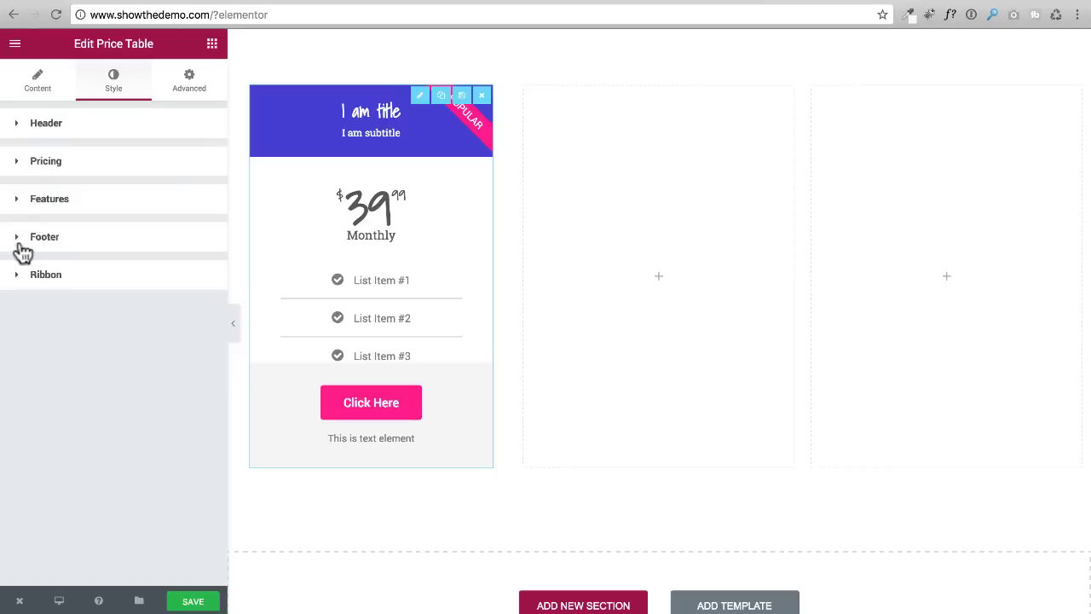
Step: Set the background color of the price table's footer to white
{"action": "left_click", "coordinate": [19, 242]}
{"action": "left_click", "coordinate": [192, 274]}
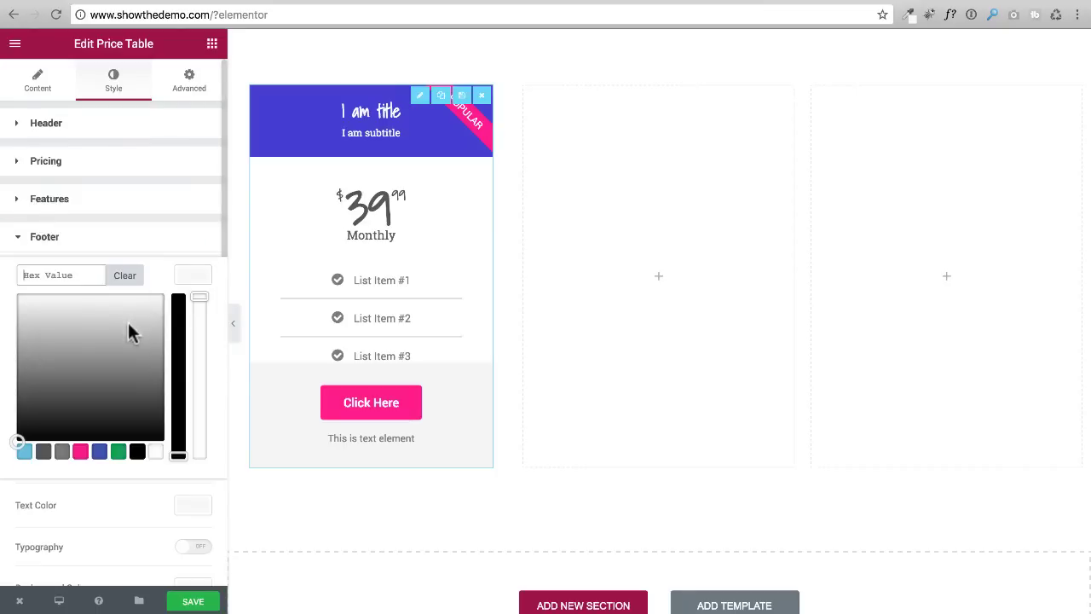
{"action": "left_click", "coordinate": [156, 451]}
{"action": "left_click", "coordinate": [17, 239]}
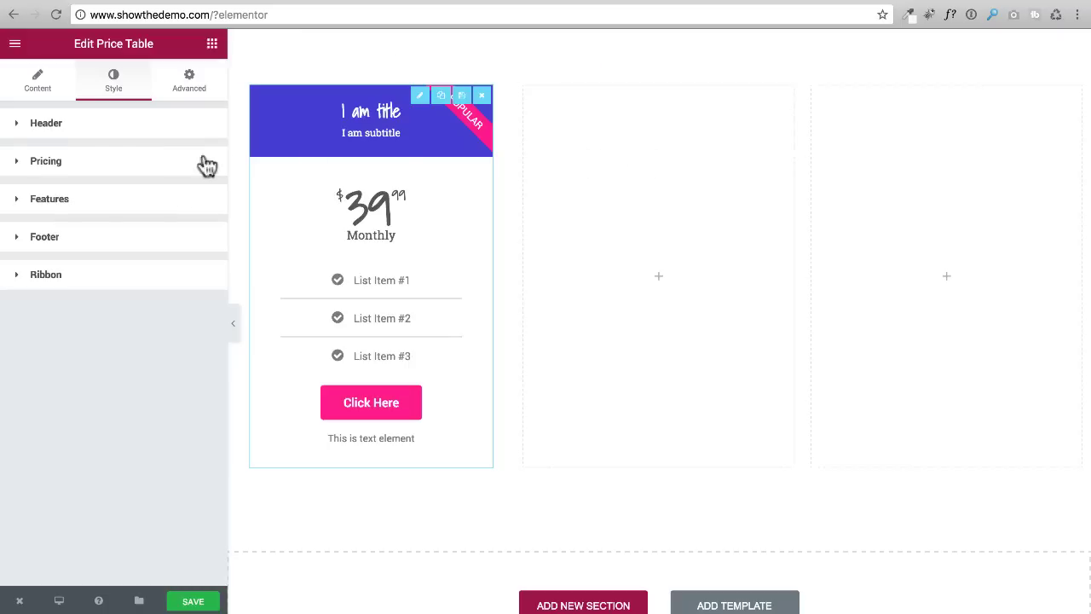
{"action": "left_click", "coordinate": [25, 281]}
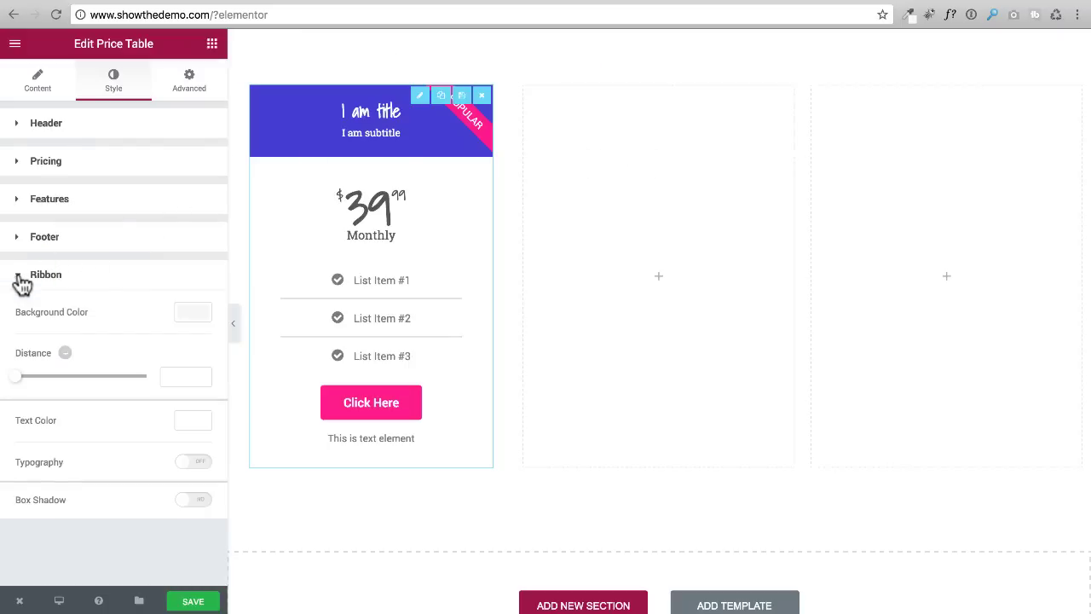
{"action": "left_click", "coordinate": [33, 236]}
{"action": "left_click", "coordinate": [19, 237]}
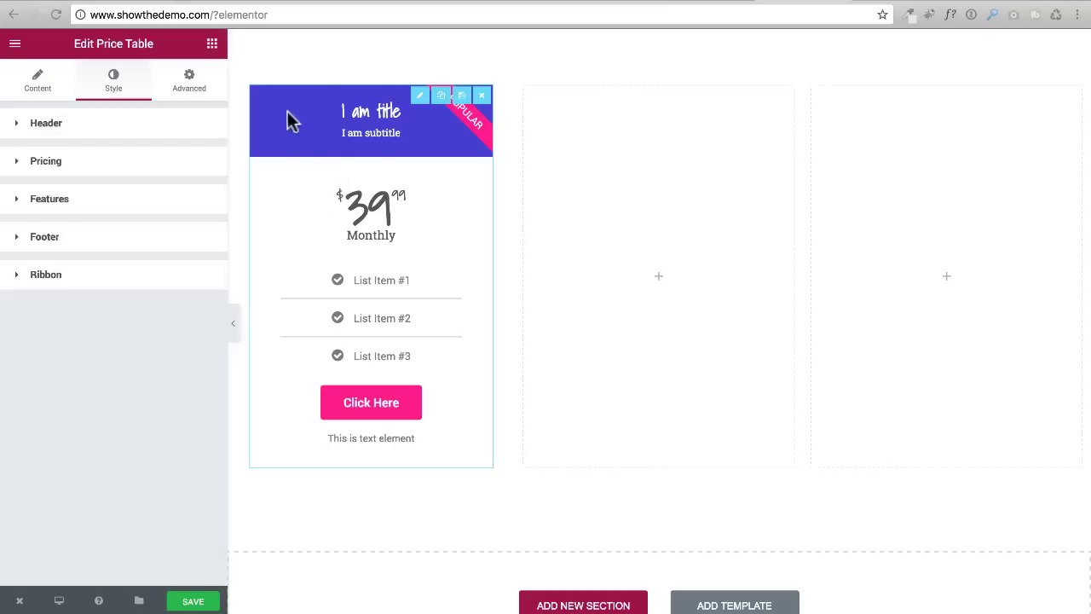
Step: Enable a box shadow on the price table and set its blur to 47
{"action": "left_click", "coordinate": [188, 79]}
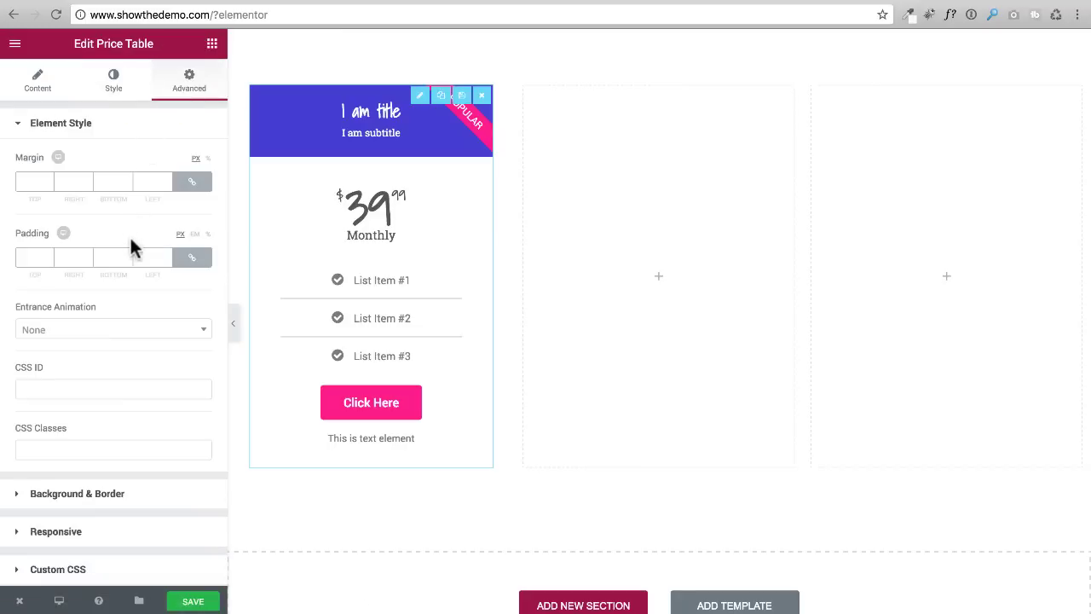
{"action": "left_click", "coordinate": [19, 495]}
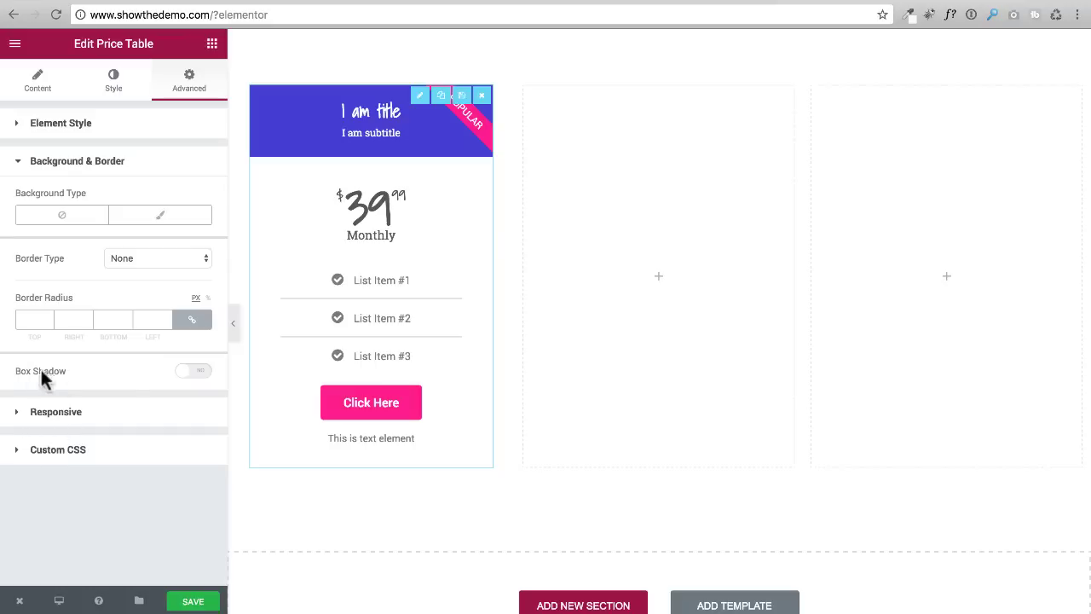
{"action": "left_click", "coordinate": [191, 375]}
{"action": "scroll", "coordinate": [145, 375], "scroll_direction": "down", "scroll_amount": 2}
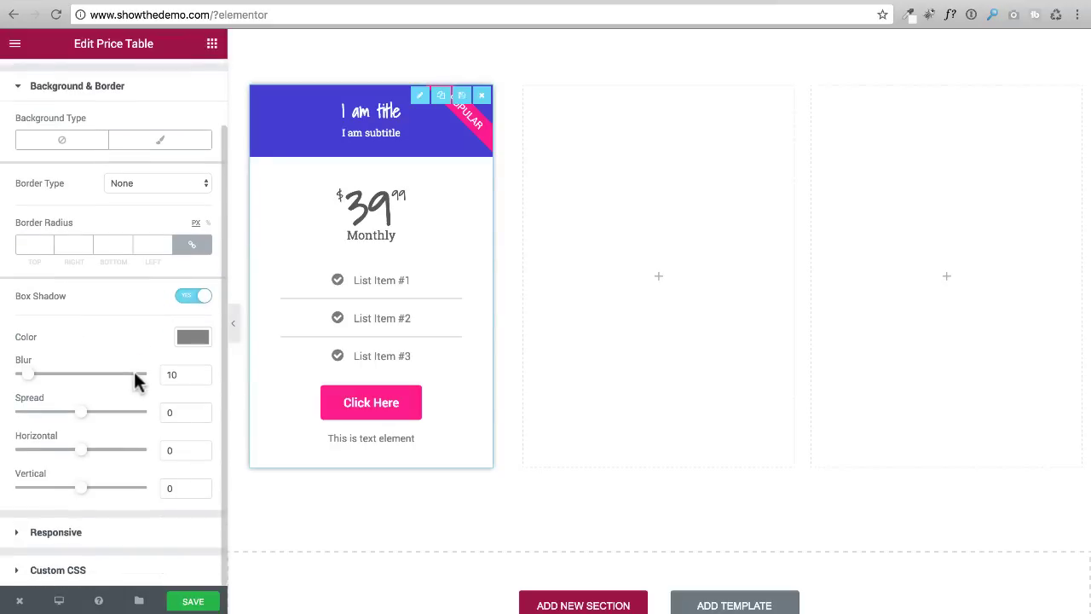
{"action": "left_click_drag", "start_coordinate": [30, 379], "coordinate": [83, 377]}
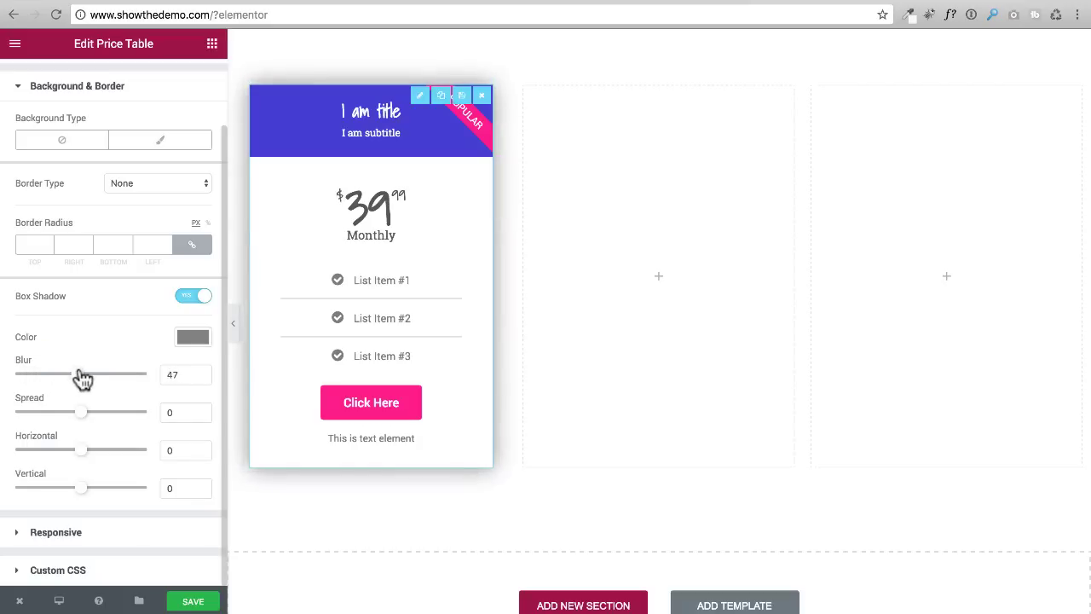
Step: Lower the opacity of the price table's black box shadow color to about 0.1
{"action": "left_click", "coordinate": [193, 340]}
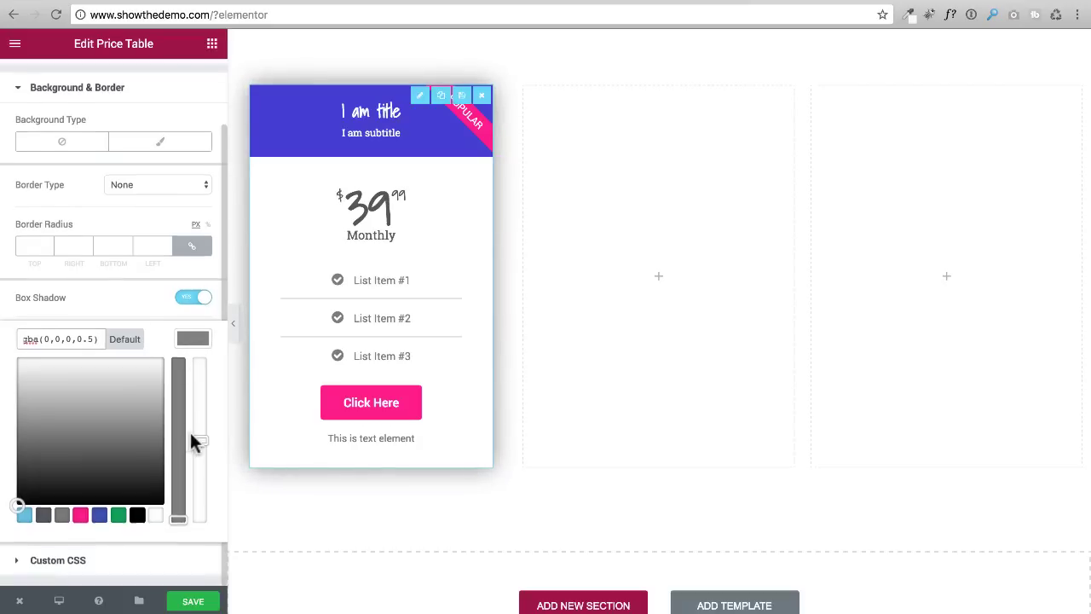
{"action": "left_click_drag", "start_coordinate": [197, 447], "coordinate": [195, 503]}
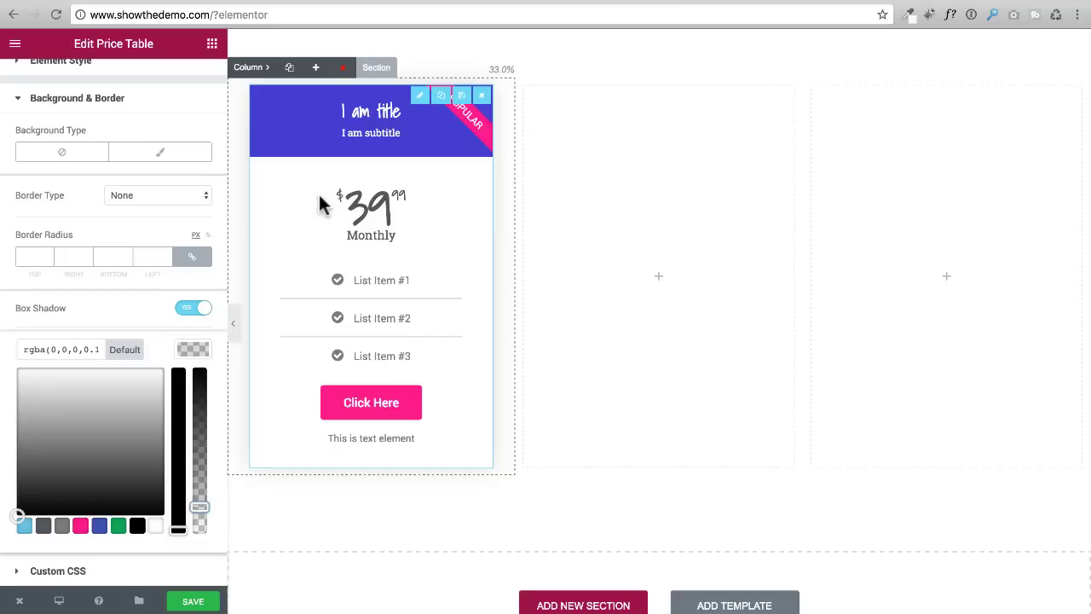
{"action": "scroll", "coordinate": [106, 167], "scroll_direction": "up", "scroll_amount": 3}
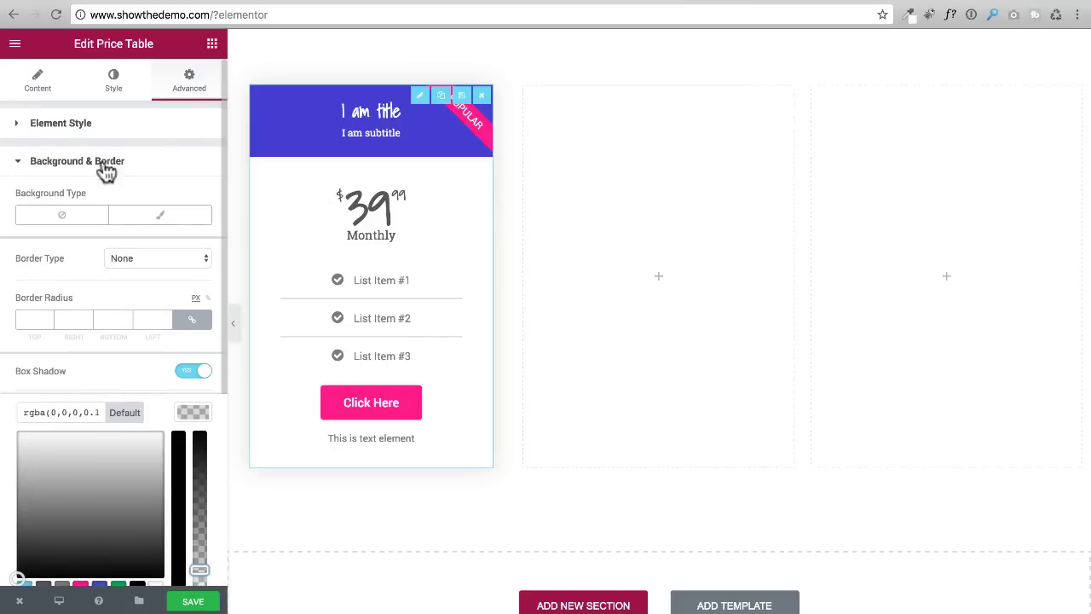
Step: Review the price table's content settings for header, pricing and currency options, feature list items, and footer button text and link
{"action": "left_click", "coordinate": [37, 81]}
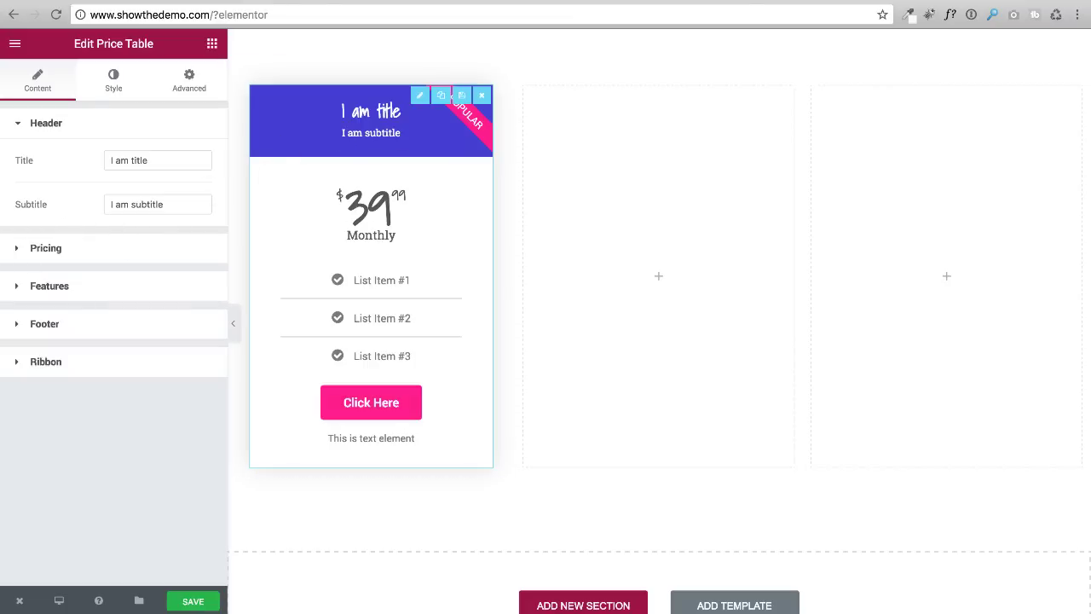
{"action": "left_click", "coordinate": [16, 254]}
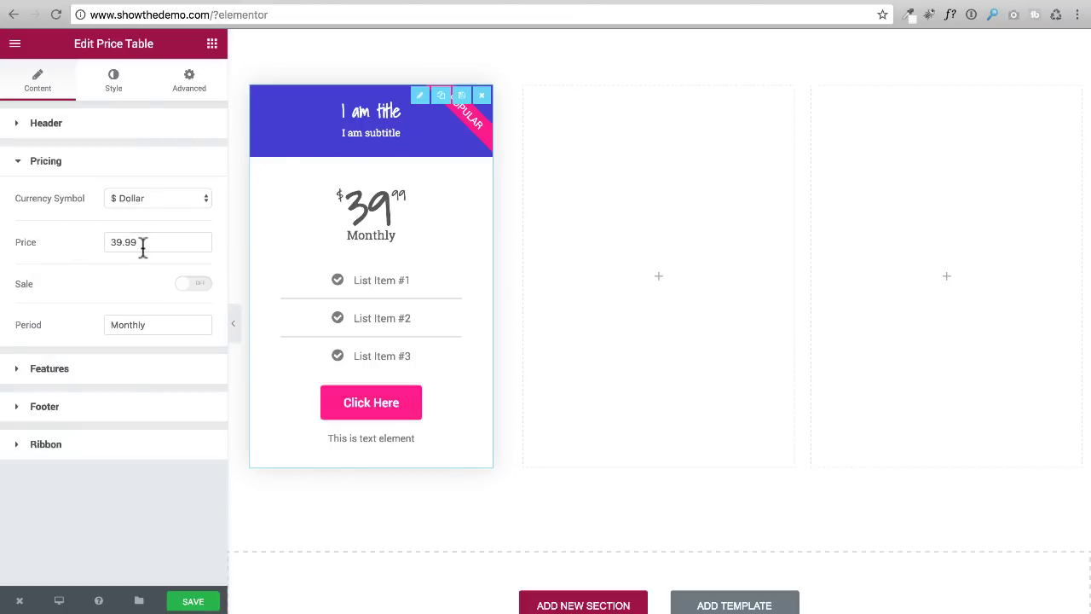
{"action": "left_click", "coordinate": [168, 200]}
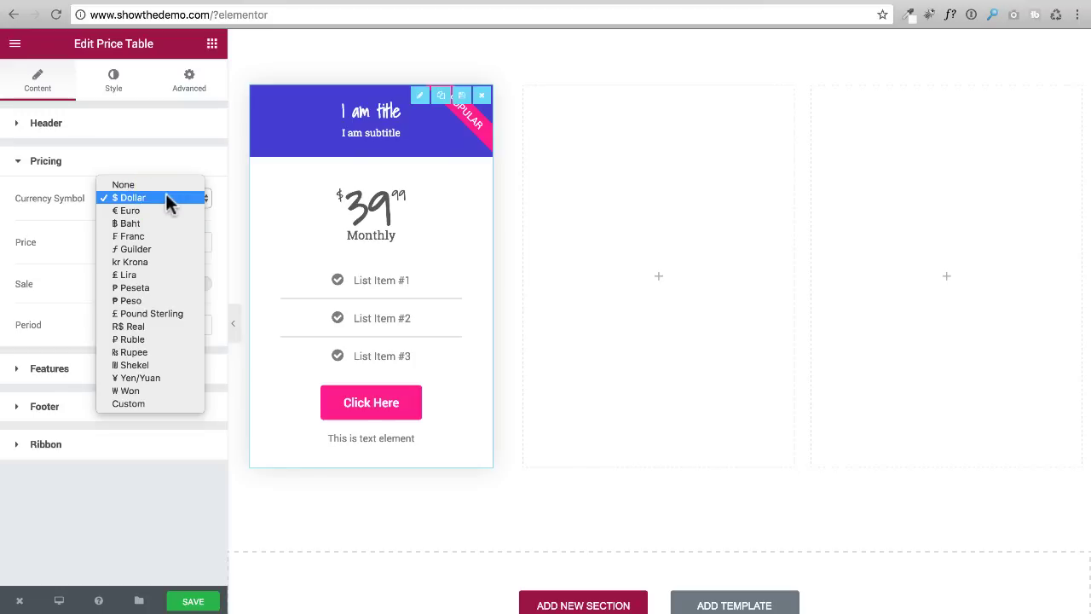
{"action": "left_click", "coordinate": [43, 207]}
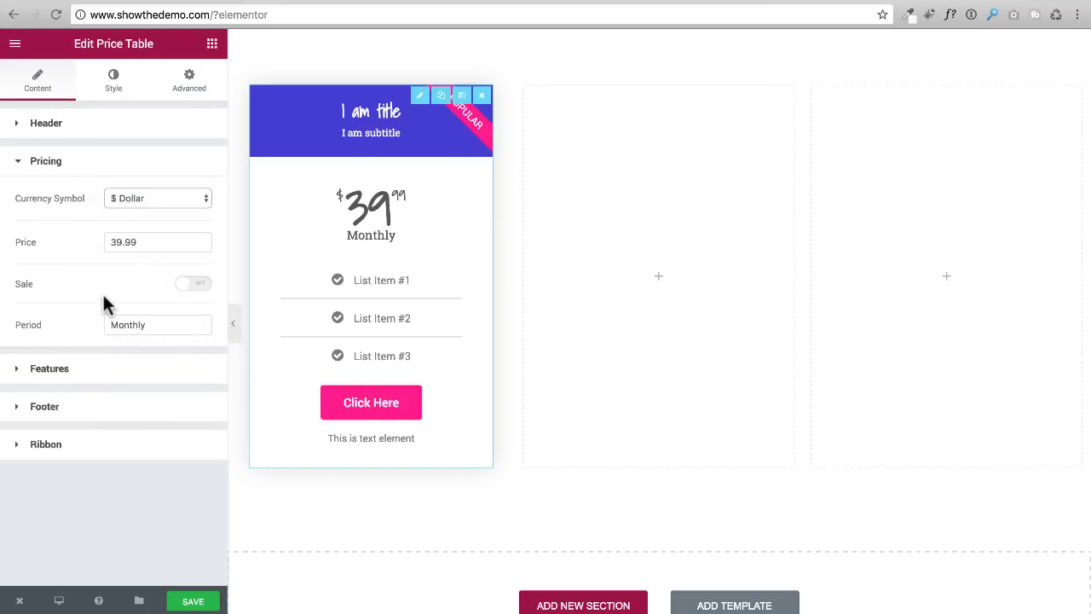
{"action": "left_click", "coordinate": [15, 369]}
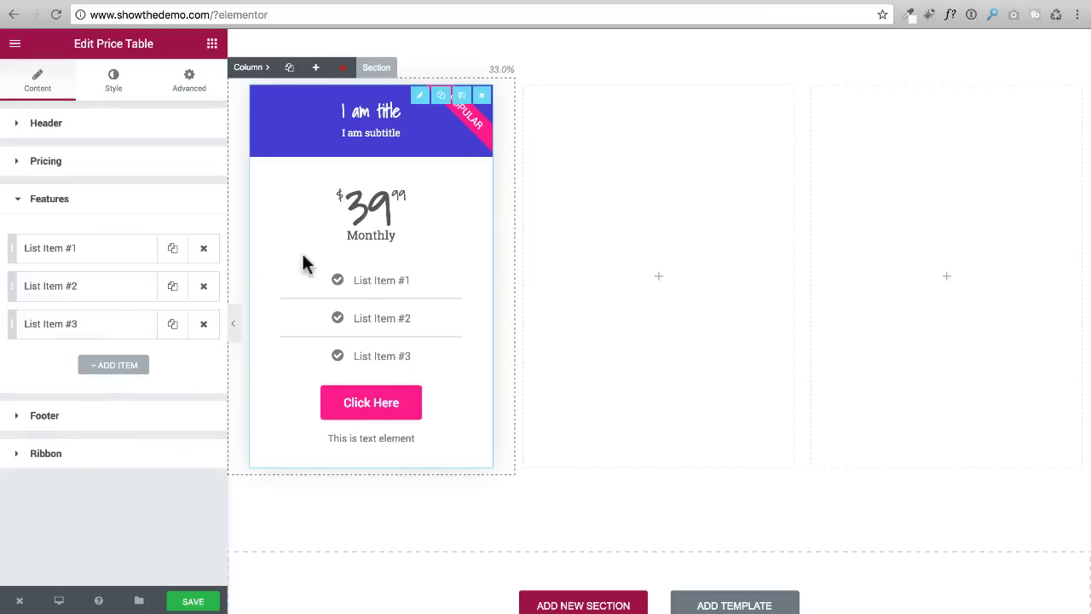
{"action": "left_click", "coordinate": [21, 416]}
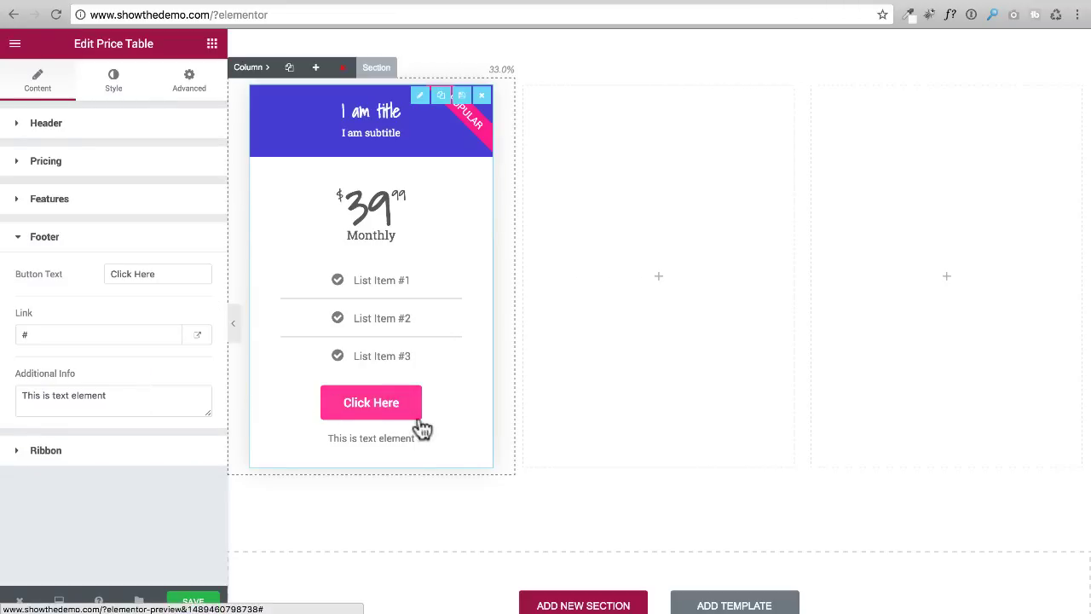
{"action": "left_click_drag", "start_coordinate": [46, 337], "coordinate": [25, 334]}
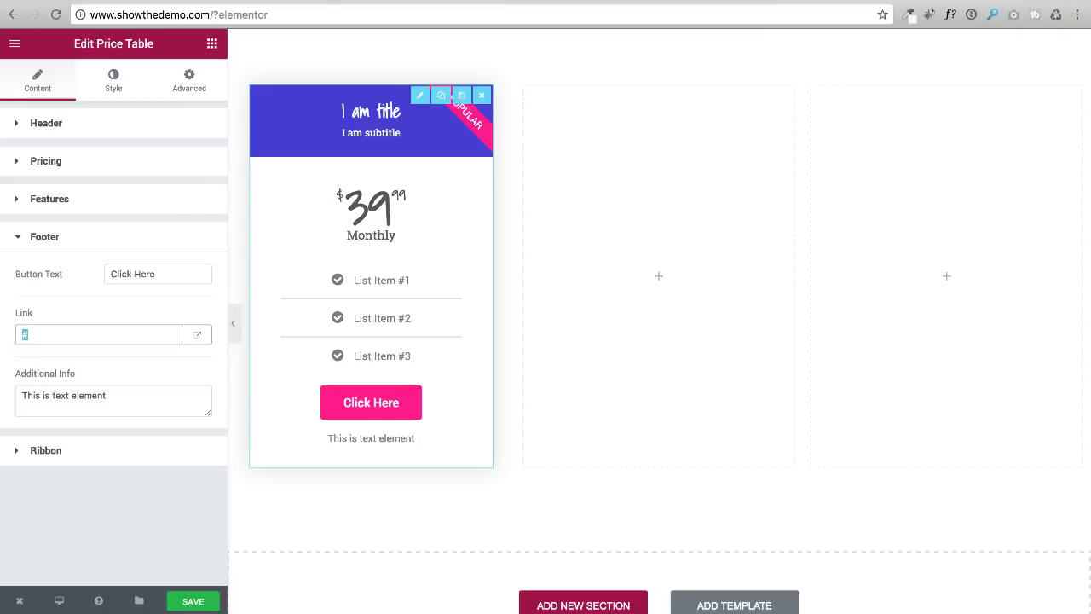
Step: Set the price table ribbon's horizontal position to right, and switch the ribbon's display off and on again
{"action": "left_click", "coordinate": [21, 452]}
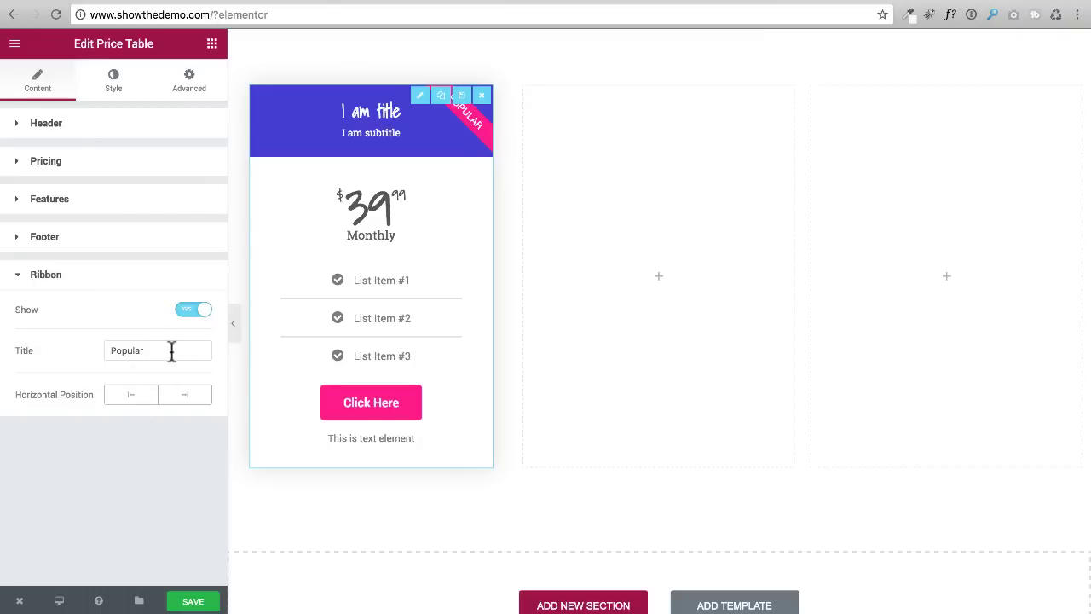
{"action": "left_click", "coordinate": [136, 397]}
{"action": "left_click", "coordinate": [184, 397]}
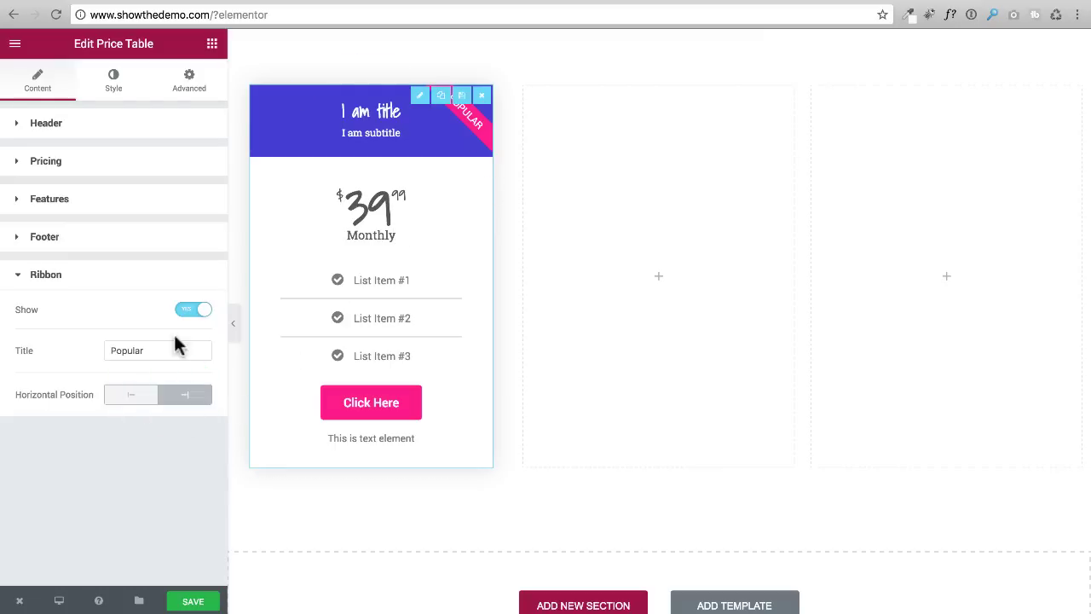
{"action": "left_click", "coordinate": [195, 309]}
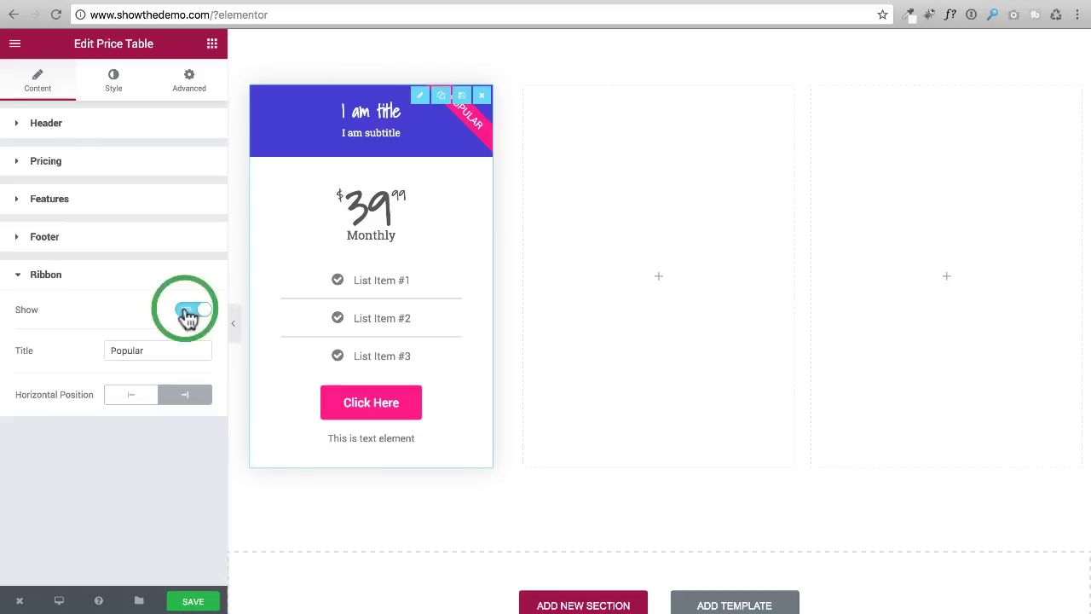
{"action": "left_click", "coordinate": [189, 311]}
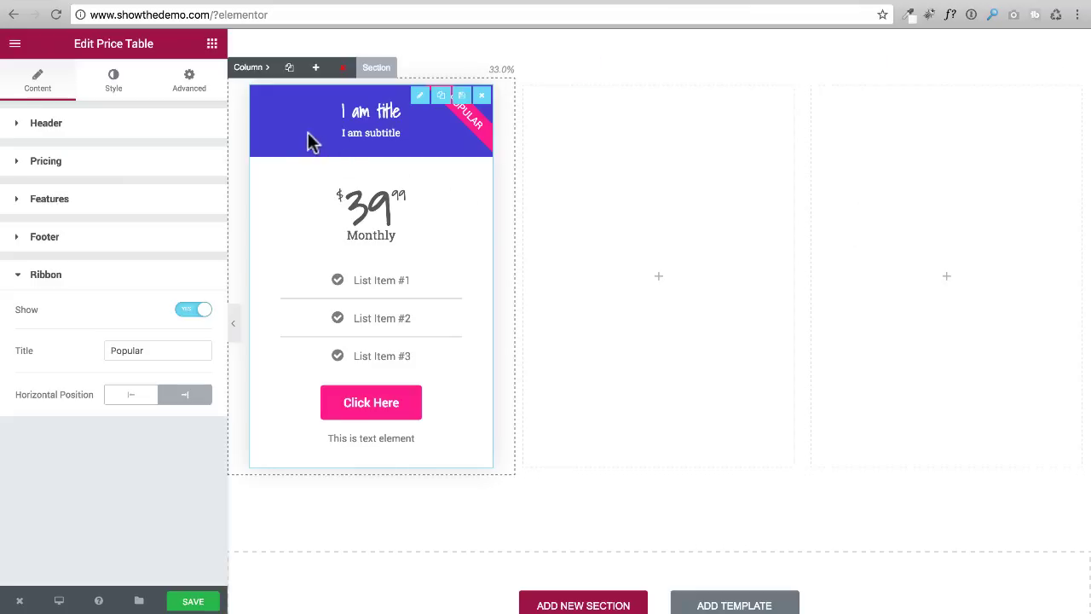
Step: Duplicate the column holding the styled price table twice
{"action": "left_click", "coordinate": [250, 68]}
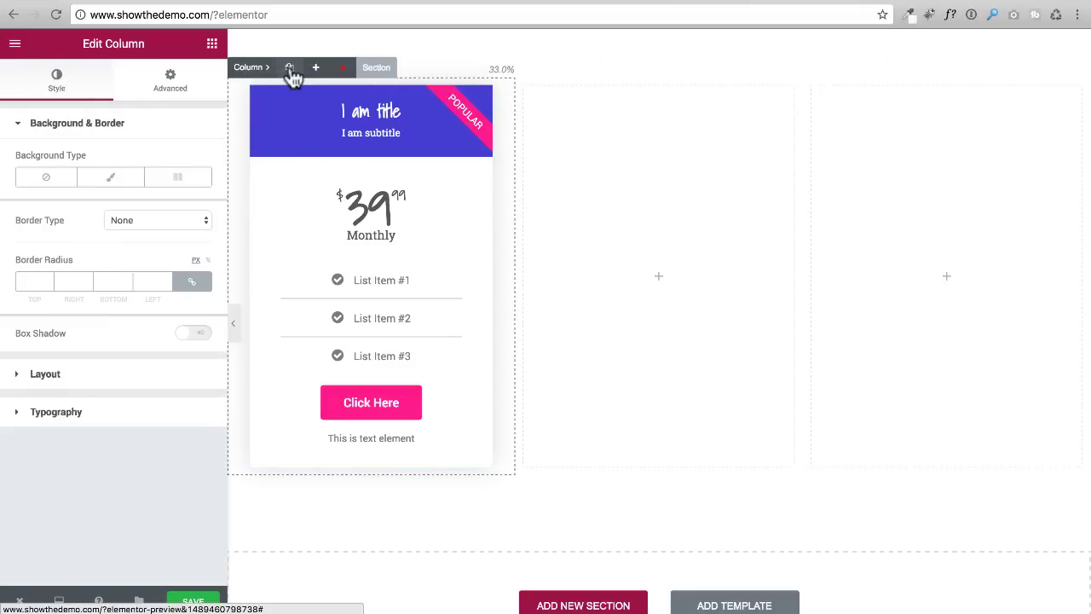
{"action": "left_click", "coordinate": [290, 67]}
{"action": "left_click", "coordinate": [289, 68]}
Step: Delete the two empty columns beside the three price tables and confirm each removal
{"action": "left_click", "coordinate": [832, 121]}
{"action": "left_click", "coordinate": [764, 67]}
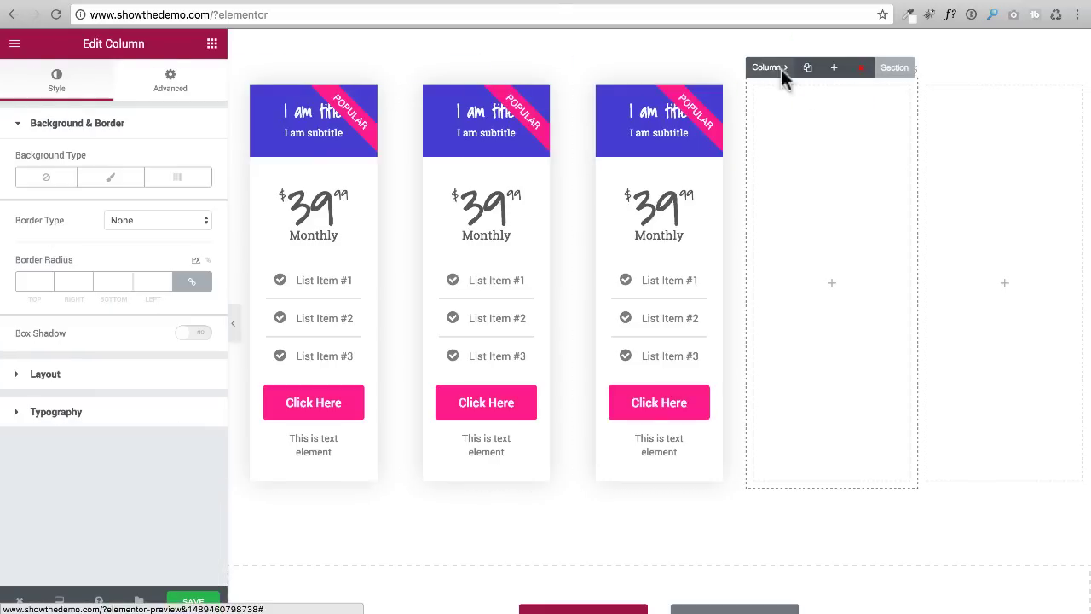
{"action": "left_click", "coordinate": [859, 72]}
{"action": "left_click", "coordinate": [616, 287]}
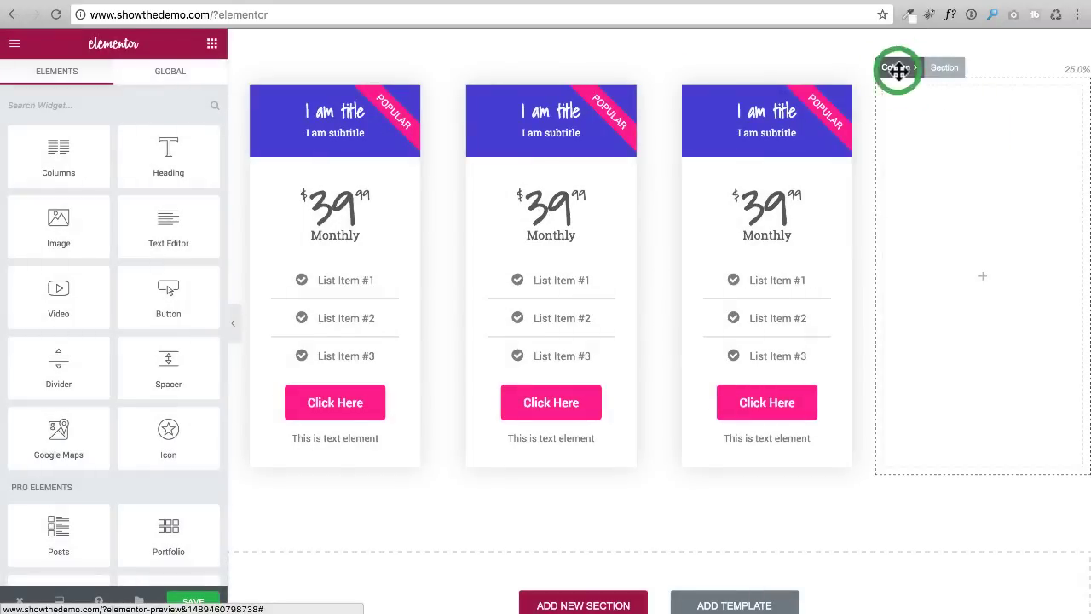
{"action": "left_click", "coordinate": [898, 68]}
{"action": "left_click", "coordinate": [987, 71]}
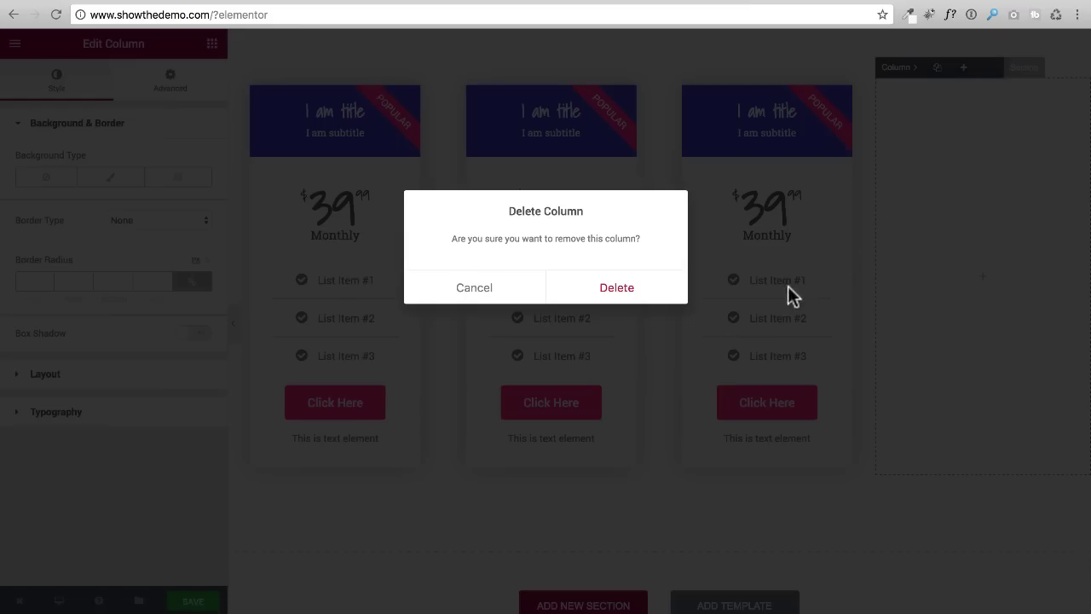
{"action": "left_click", "coordinate": [659, 289]}
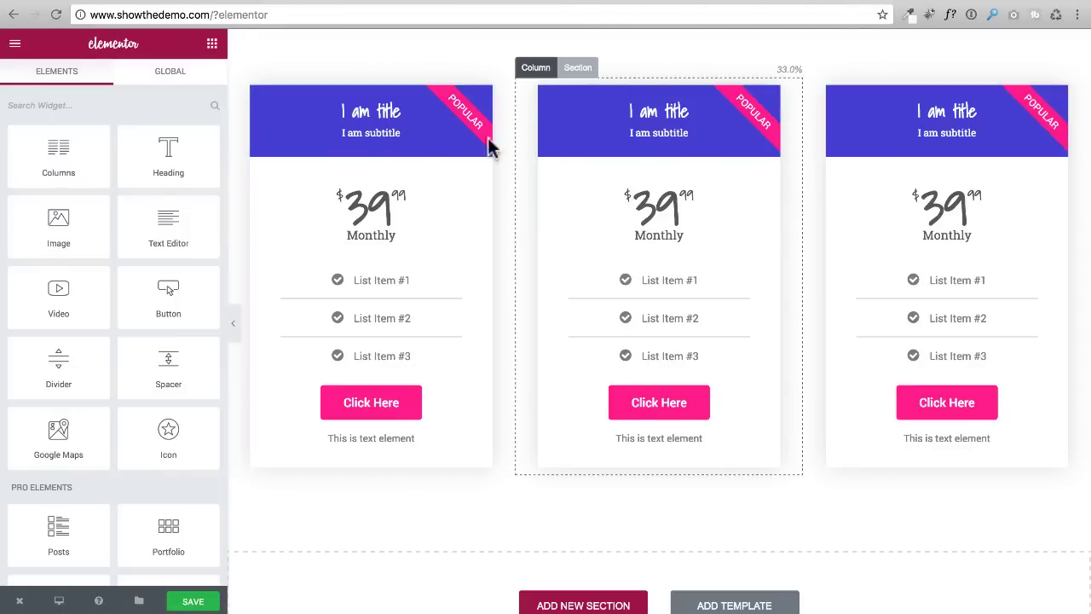
Step: Hide the Popular ribbon on the first and third price tables
{"action": "left_click", "coordinate": [309, 140]}
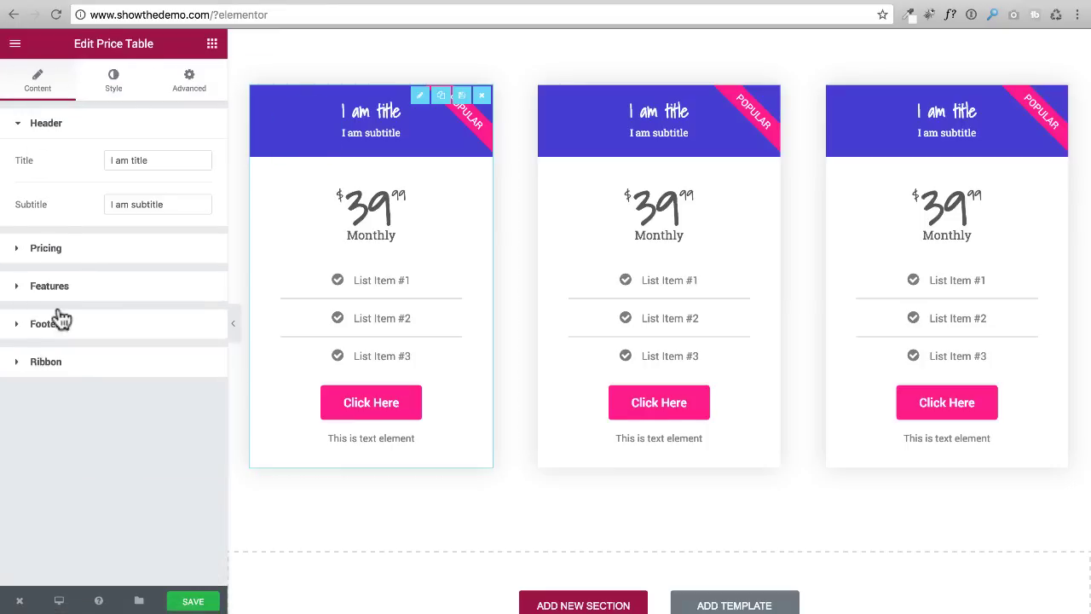
{"action": "left_click", "coordinate": [24, 364]}
{"action": "left_click", "coordinate": [186, 312]}
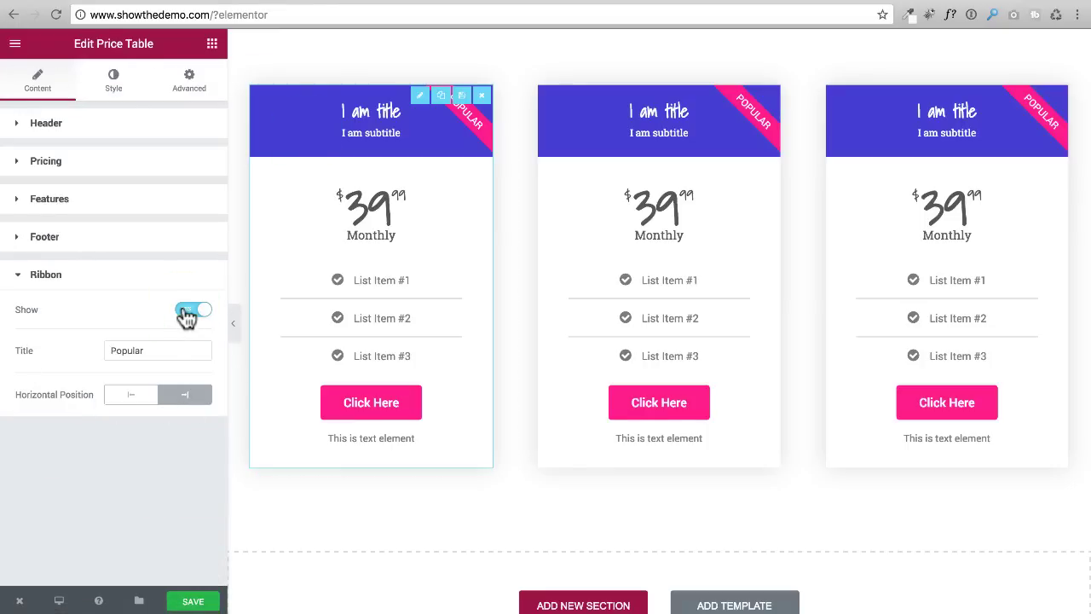
{"action": "left_click_drag", "start_coordinate": [857, 134], "coordinate": [858, 134]}
{"action": "left_click", "coordinate": [23, 364]}
{"action": "left_click", "coordinate": [193, 309]}
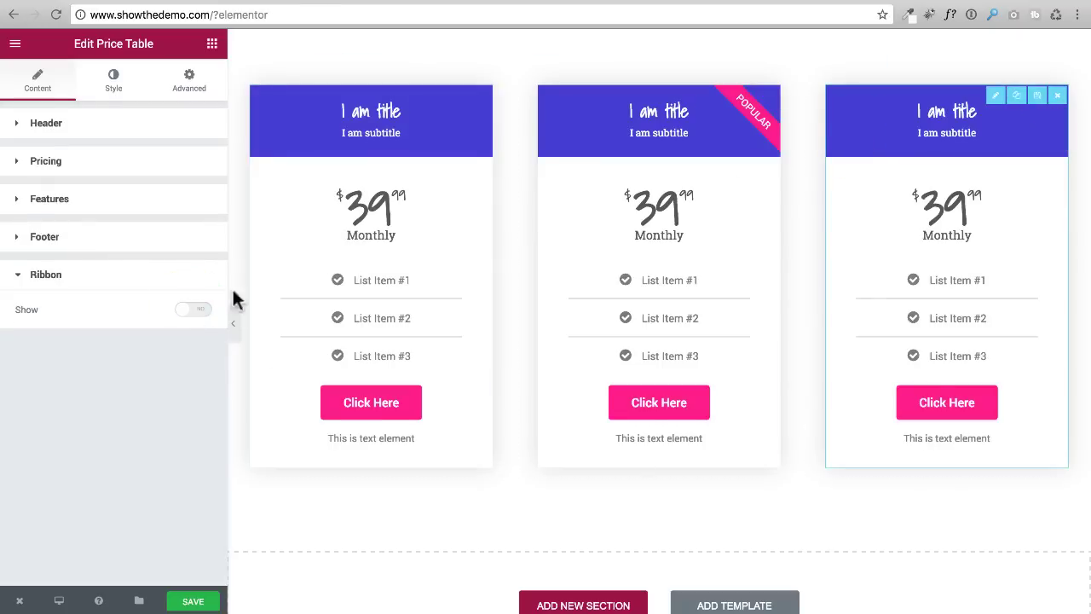
Step: Preview the price tables without the editing panel and examine the my-lms.dev reference page's pricing, closing call-to-action and countdown sections
{"action": "left_click", "coordinate": [233, 323]}
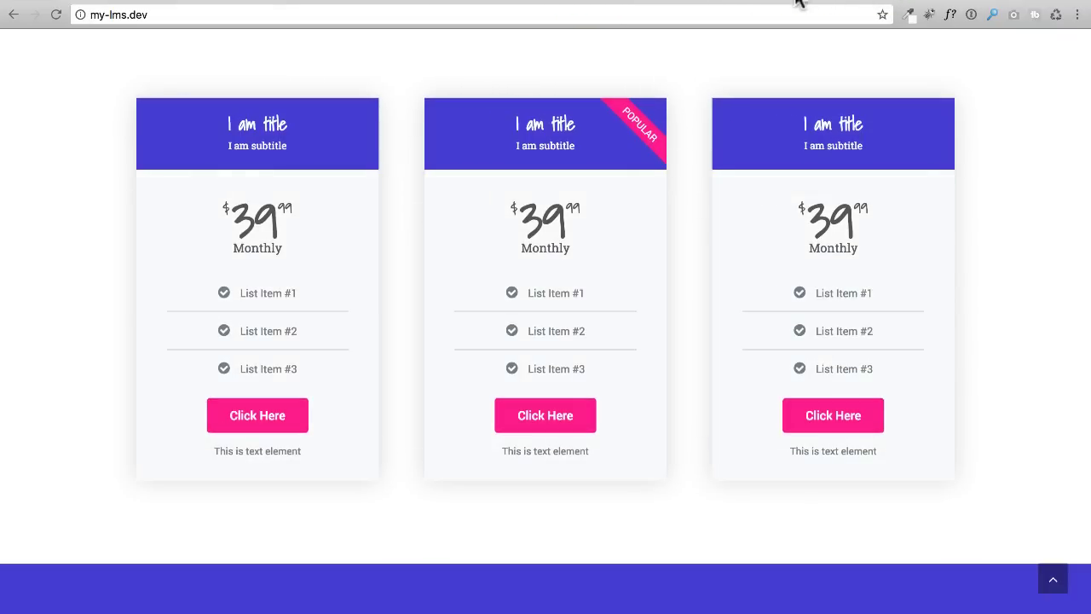
{"action": "scroll", "coordinate": [660, 136], "scroll_direction": "down", "scroll_amount": 5}
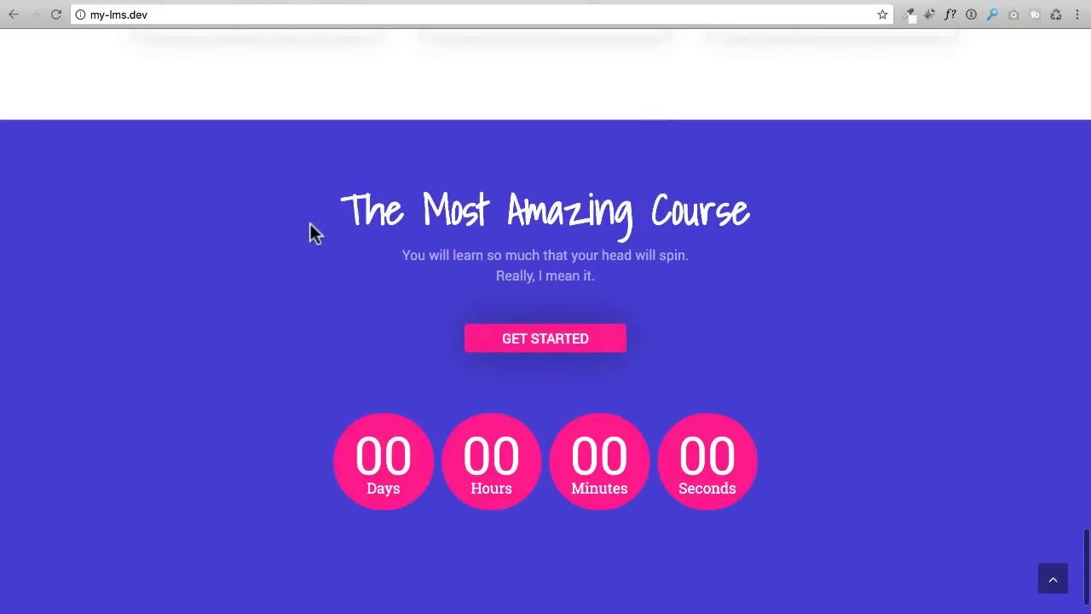
{"action": "scroll", "coordinate": [662, 298], "scroll_direction": "down", "scroll_amount": 2}
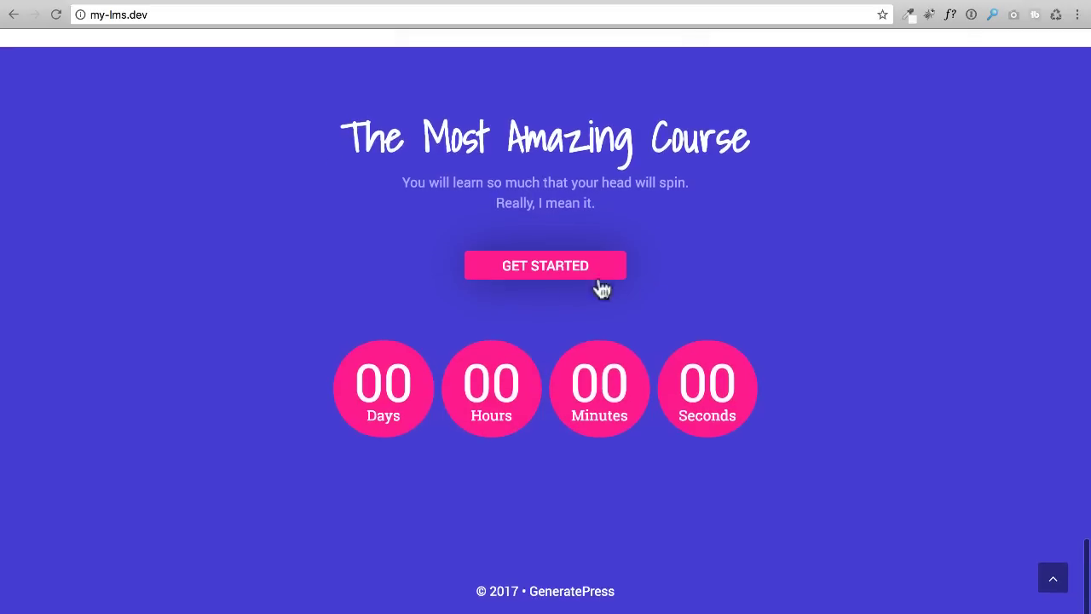
{"action": "left_click", "coordinate": [503, 267]}
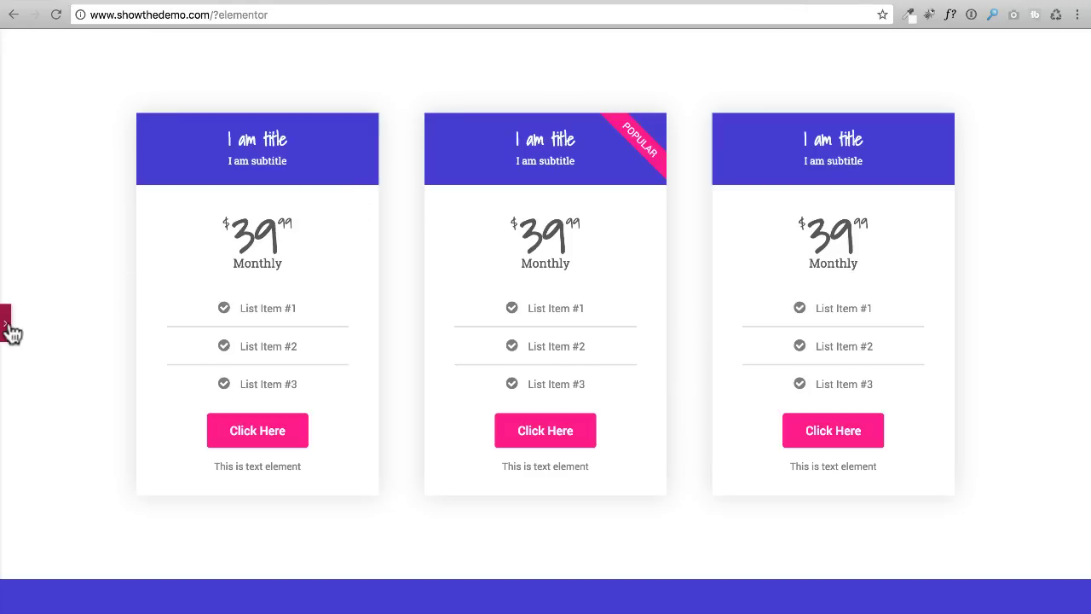
Step: Bring back the editing panel and save the page with the three price tables
{"action": "left_click", "coordinate": [7, 326]}
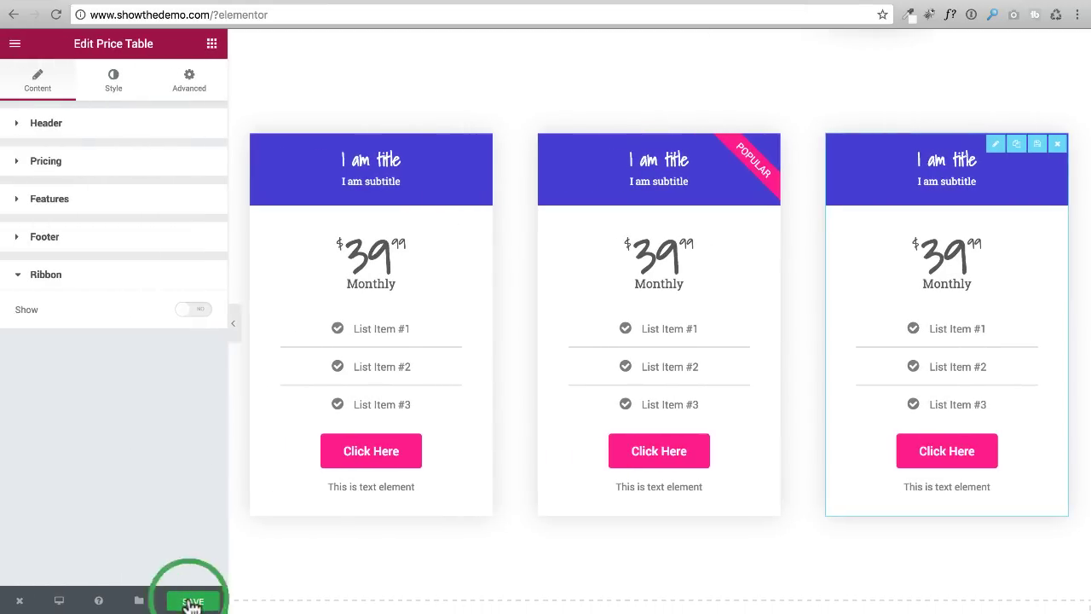
{"action": "key", "text": "ctrl+s"}
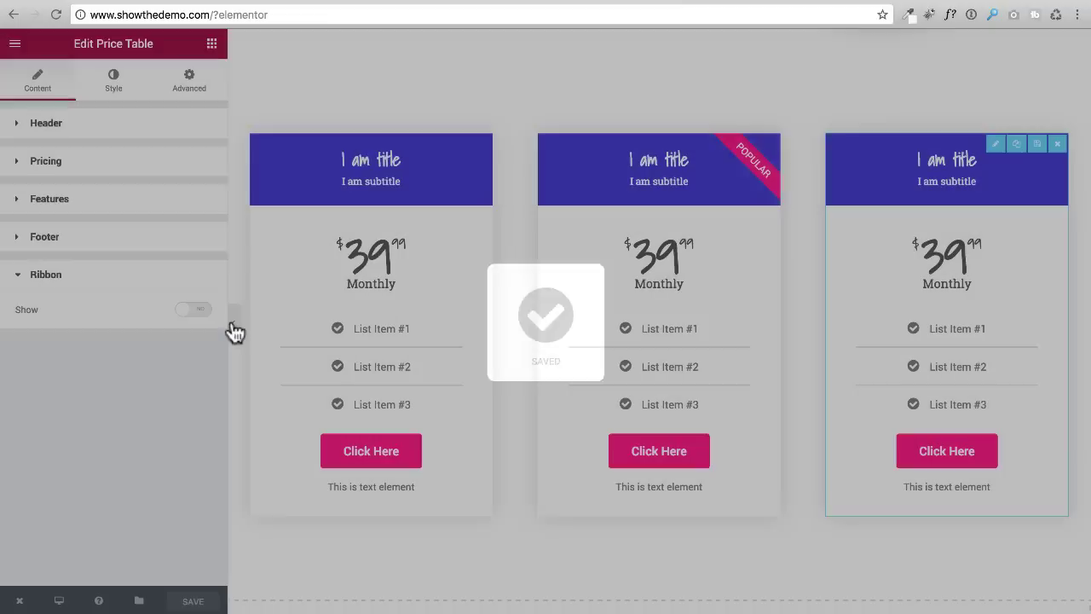
Step: Hide the editing panel and review the whole rebuilt page, from the hero section through the testimonials and image rows to the price tables
{"action": "left_click", "coordinate": [234, 329]}
{"action": "scroll", "coordinate": [423, 341], "scroll_direction": "down", "scroll_amount": 10}
{"action": "scroll", "coordinate": [423, 336], "scroll_direction": "up", "scroll_amount": 15}
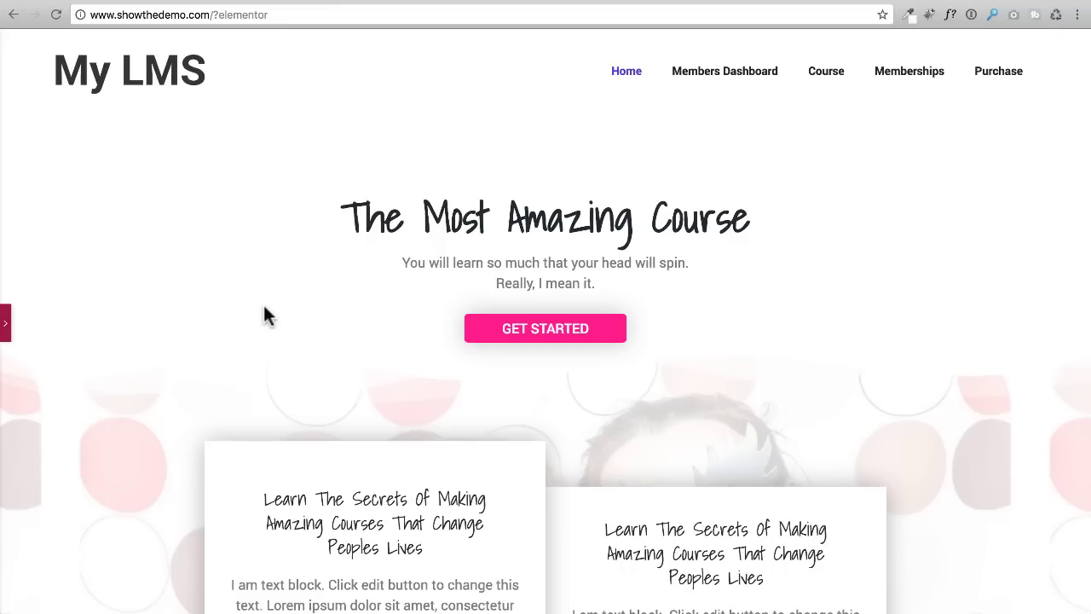
{"action": "scroll", "coordinate": [265, 316], "scroll_direction": "down", "scroll_amount": 5}
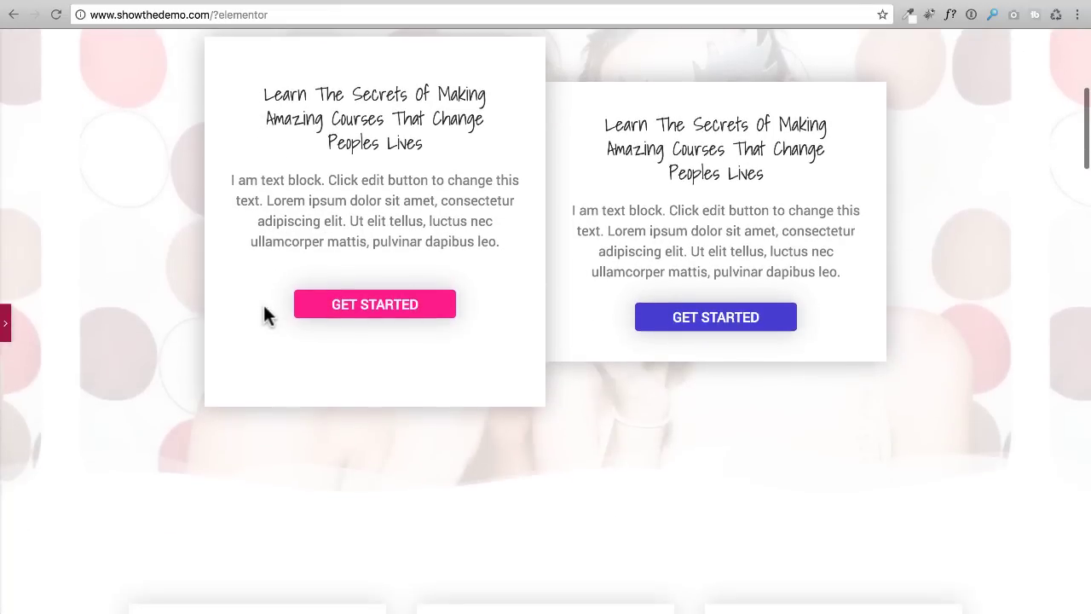
{"action": "scroll", "coordinate": [265, 311], "scroll_direction": "down", "scroll_amount": 6}
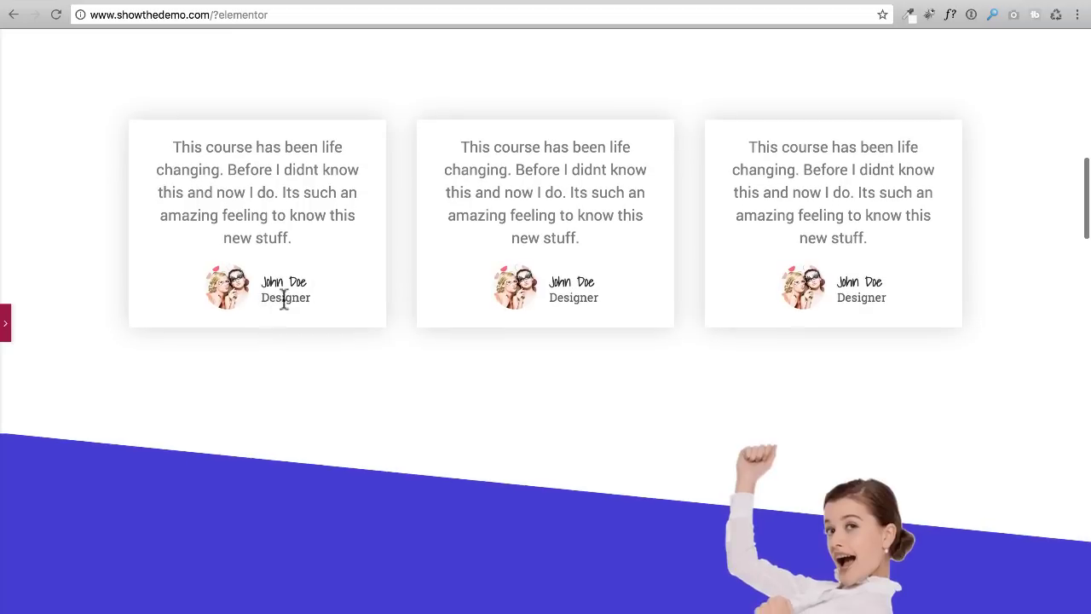
{"action": "scroll", "coordinate": [386, 278], "scroll_direction": "down", "scroll_amount": 4}
{"action": "scroll", "coordinate": [388, 292], "scroll_direction": "down", "scroll_amount": 2}
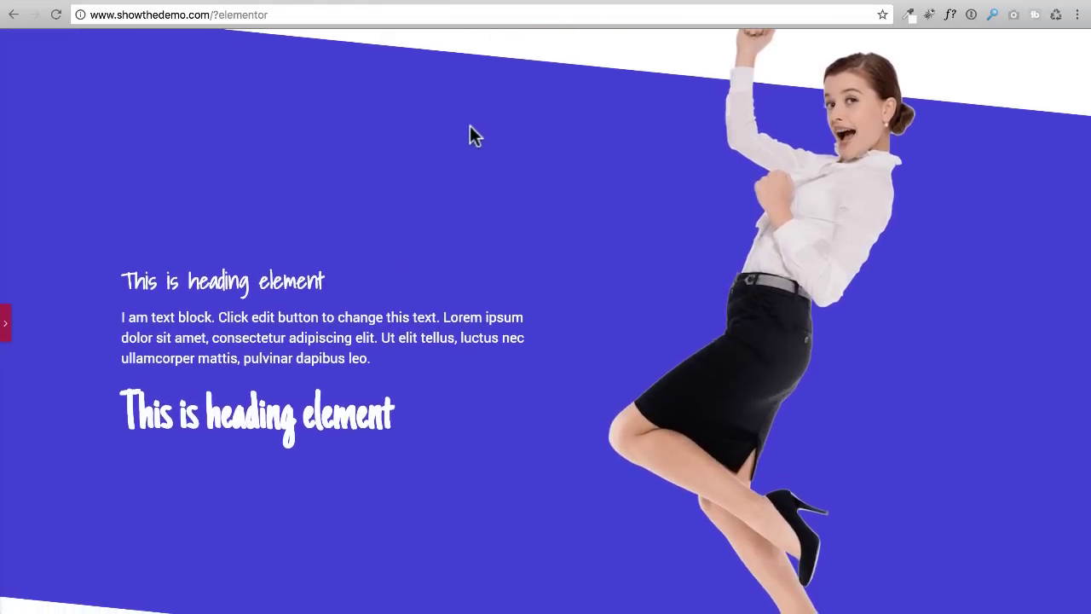
{"action": "scroll", "coordinate": [475, 134], "scroll_direction": "down", "scroll_amount": 7}
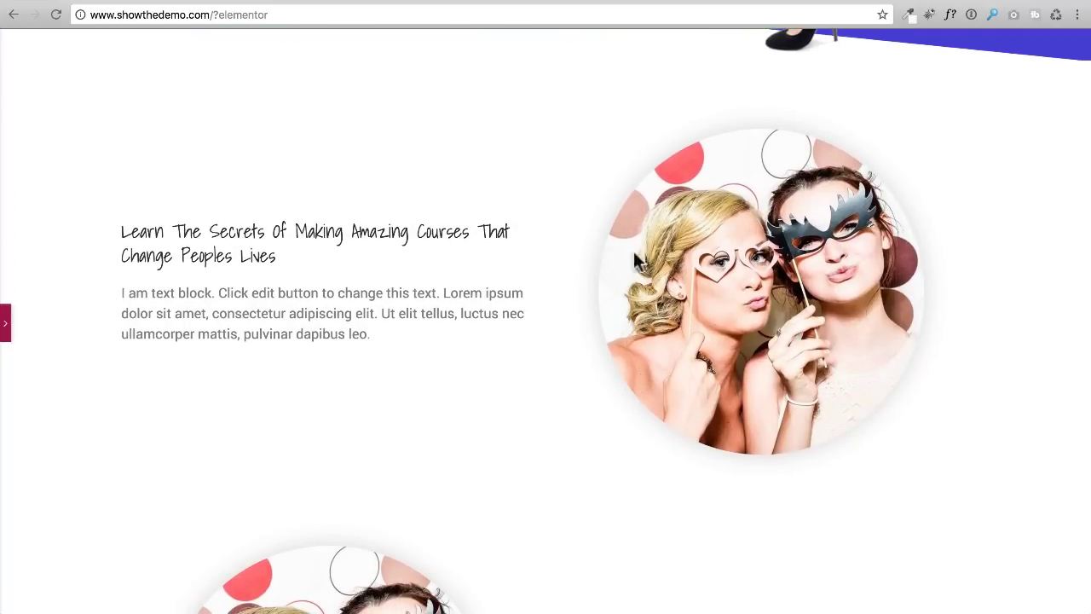
{"action": "scroll", "coordinate": [456, 273], "scroll_direction": "down", "scroll_amount": 15}
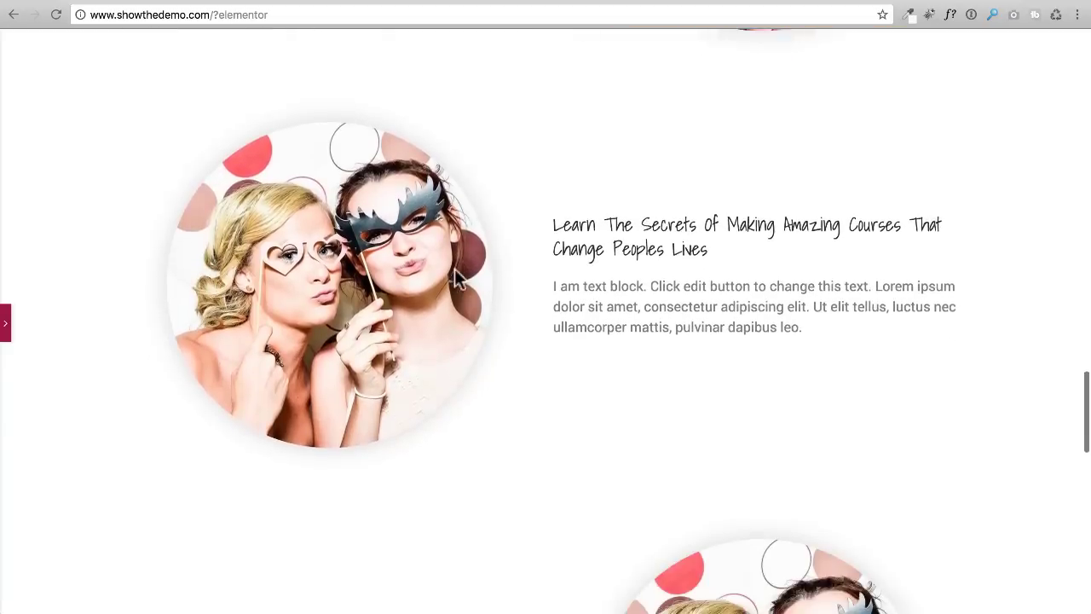
{"action": "scroll", "coordinate": [454, 271], "scroll_direction": "down", "scroll_amount": 6}
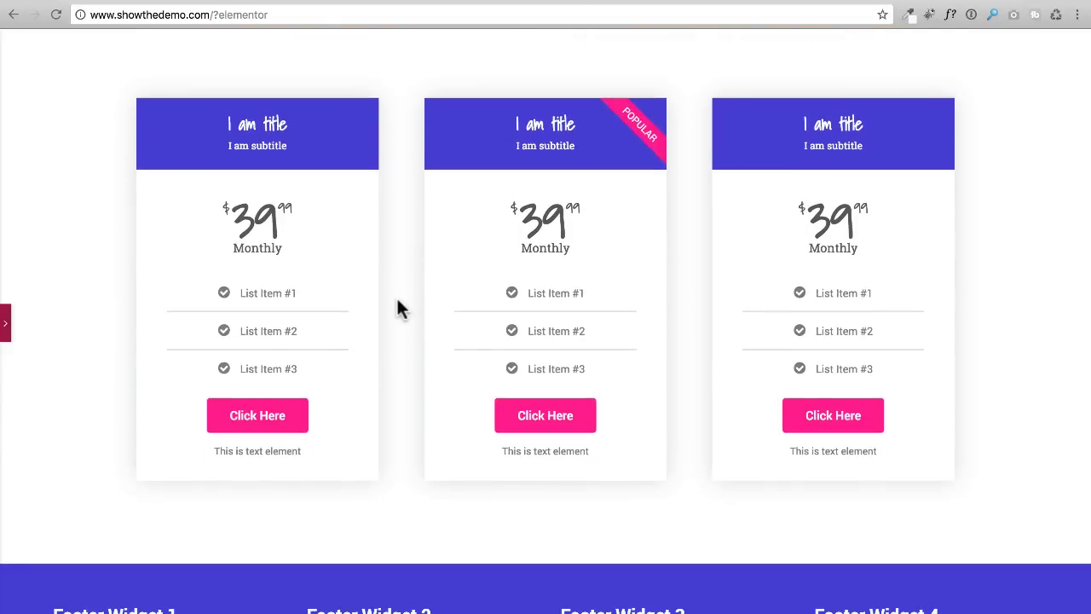
{"action": "scroll", "coordinate": [394, 316], "scroll_direction": "up", "scroll_amount": 20}
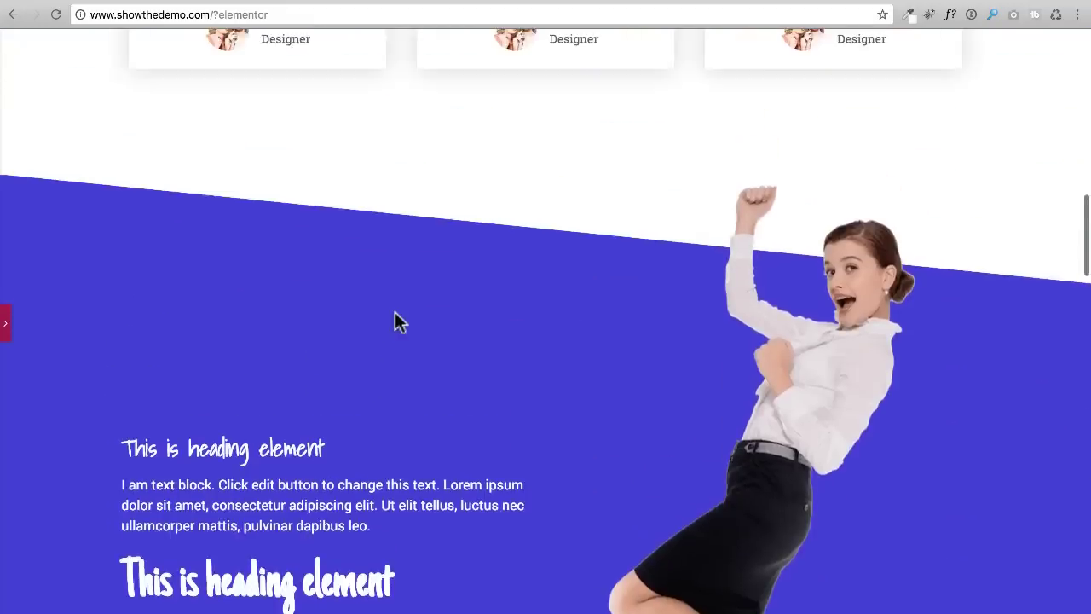
{"action": "scroll", "coordinate": [394, 311], "scroll_direction": "up", "scroll_amount": 10}
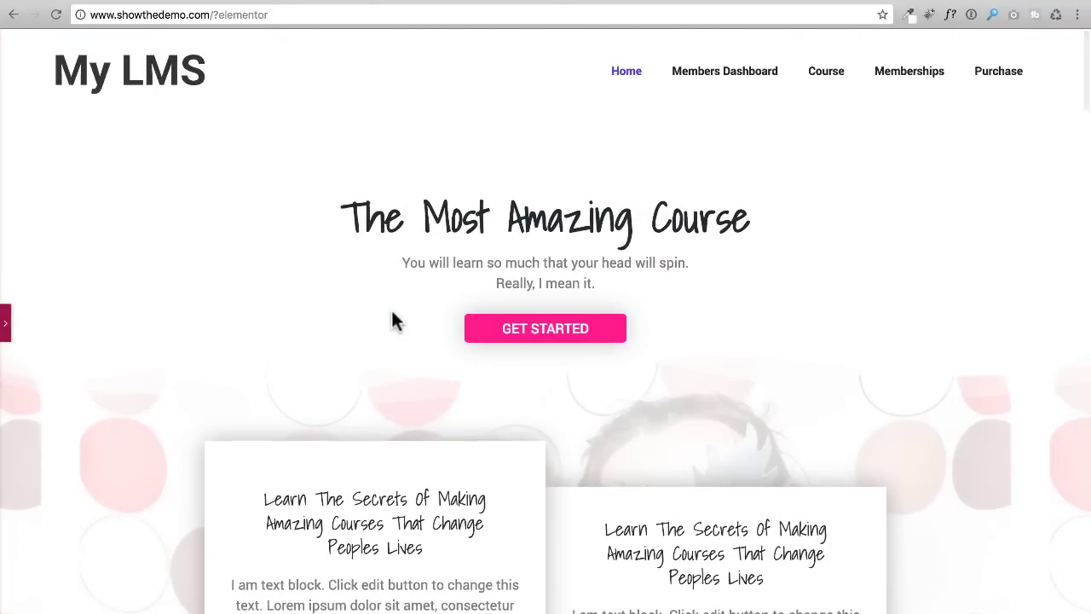